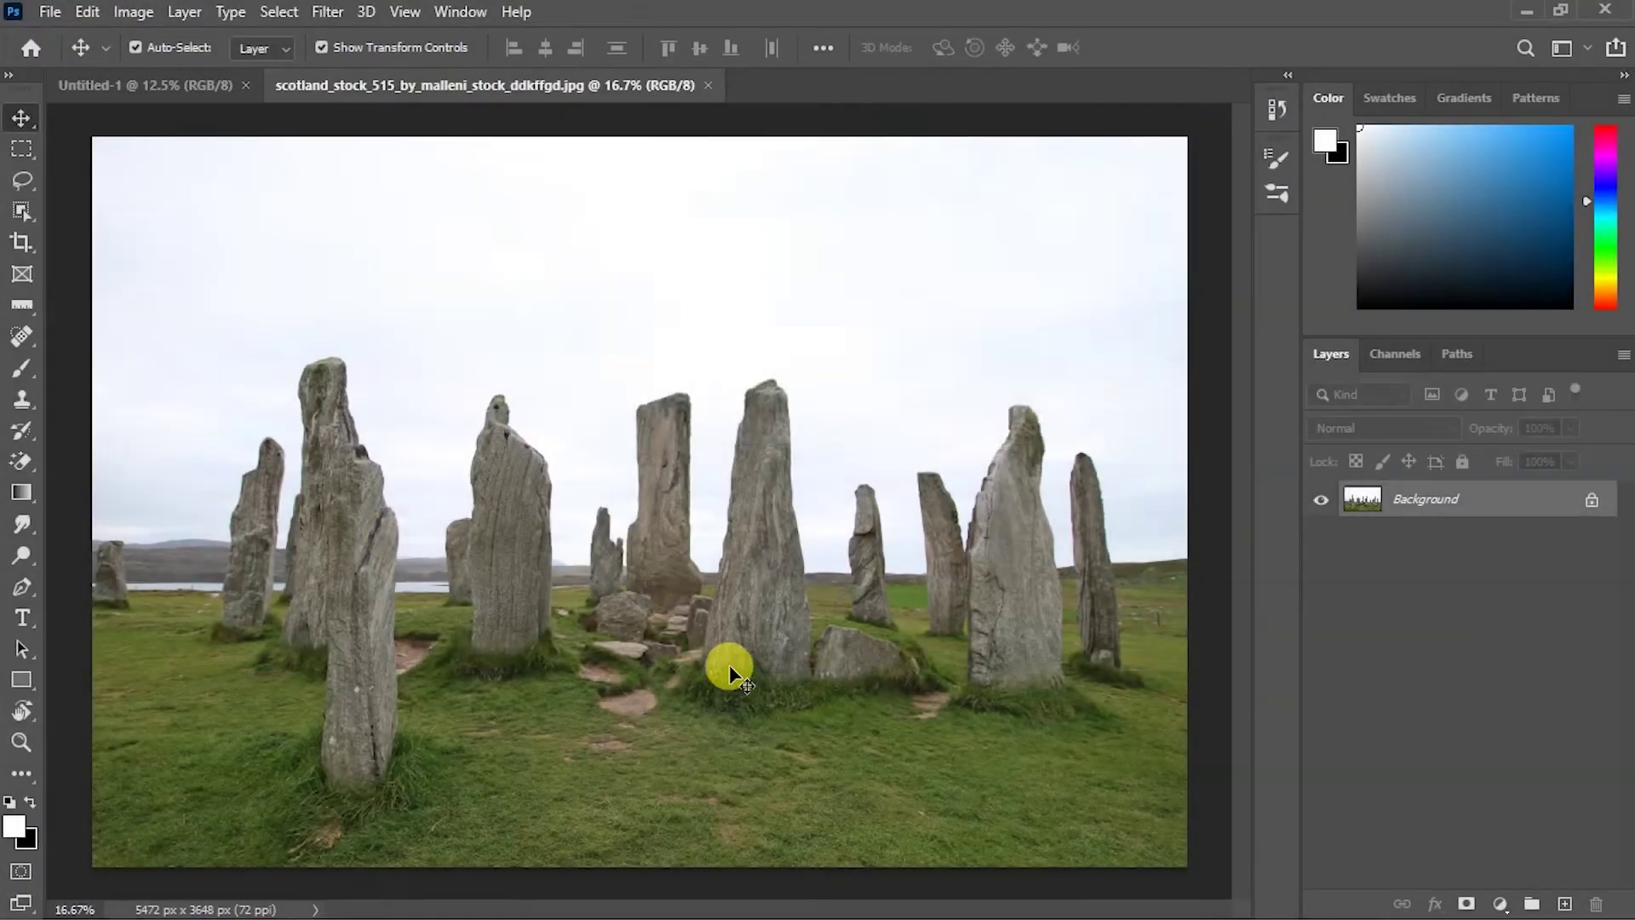
# Step: Place the standing-stones photo into the Untitled-1 canvas as Layer 1
pyautogui.click(880, 429)
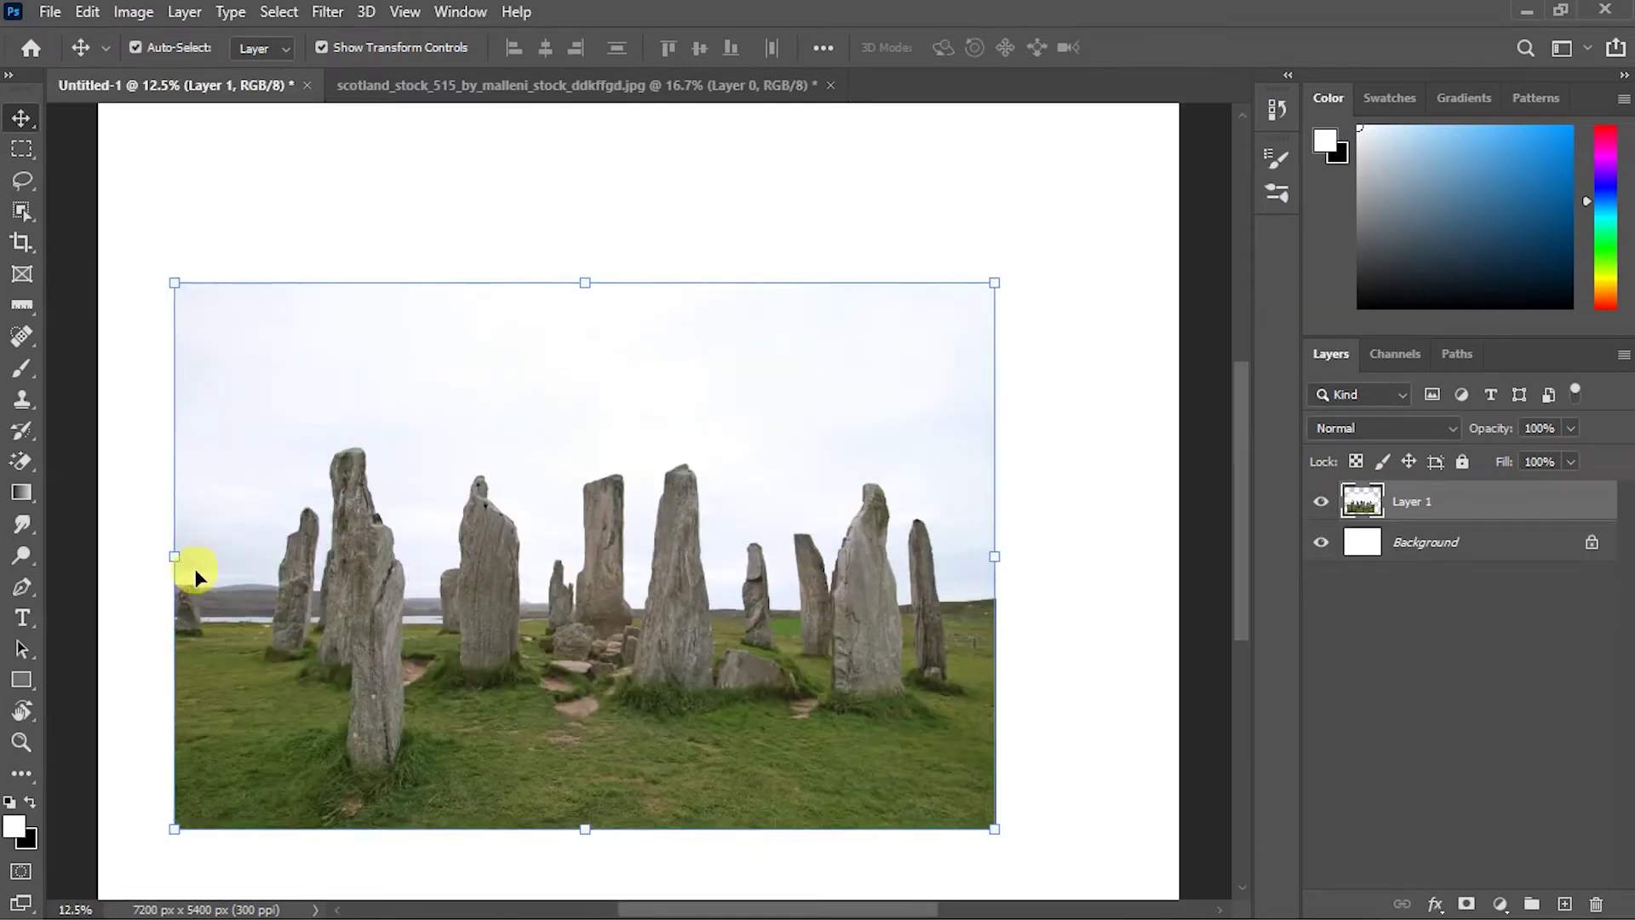
# Step: Scale and position the stones photo so it fills the Untitled-1 canvas
pyautogui.moveTo(640, 569); pyautogui.dragTo(678, 509)
pyautogui.moveTo(1069, 547); pyautogui.dragTo(1178, 511)
pyautogui.moveTo(161, 511); pyautogui.dragTo(80, 467)
pyautogui.moveTo(619, 655)
pyautogui.mouseDown()
pyautogui.moveTo(619, 685)
pyautogui.moveTo(603, 657)
pyautogui.moveTo(993, 734)
pyautogui.mouseUp()
pyautogui.press('Return')
pyautogui.hotkey('ctrl', '-')
# Step: Copy a grass strip to Layer 2 and stretch and distort it over the bottom white gap
pyautogui.click(21, 149)
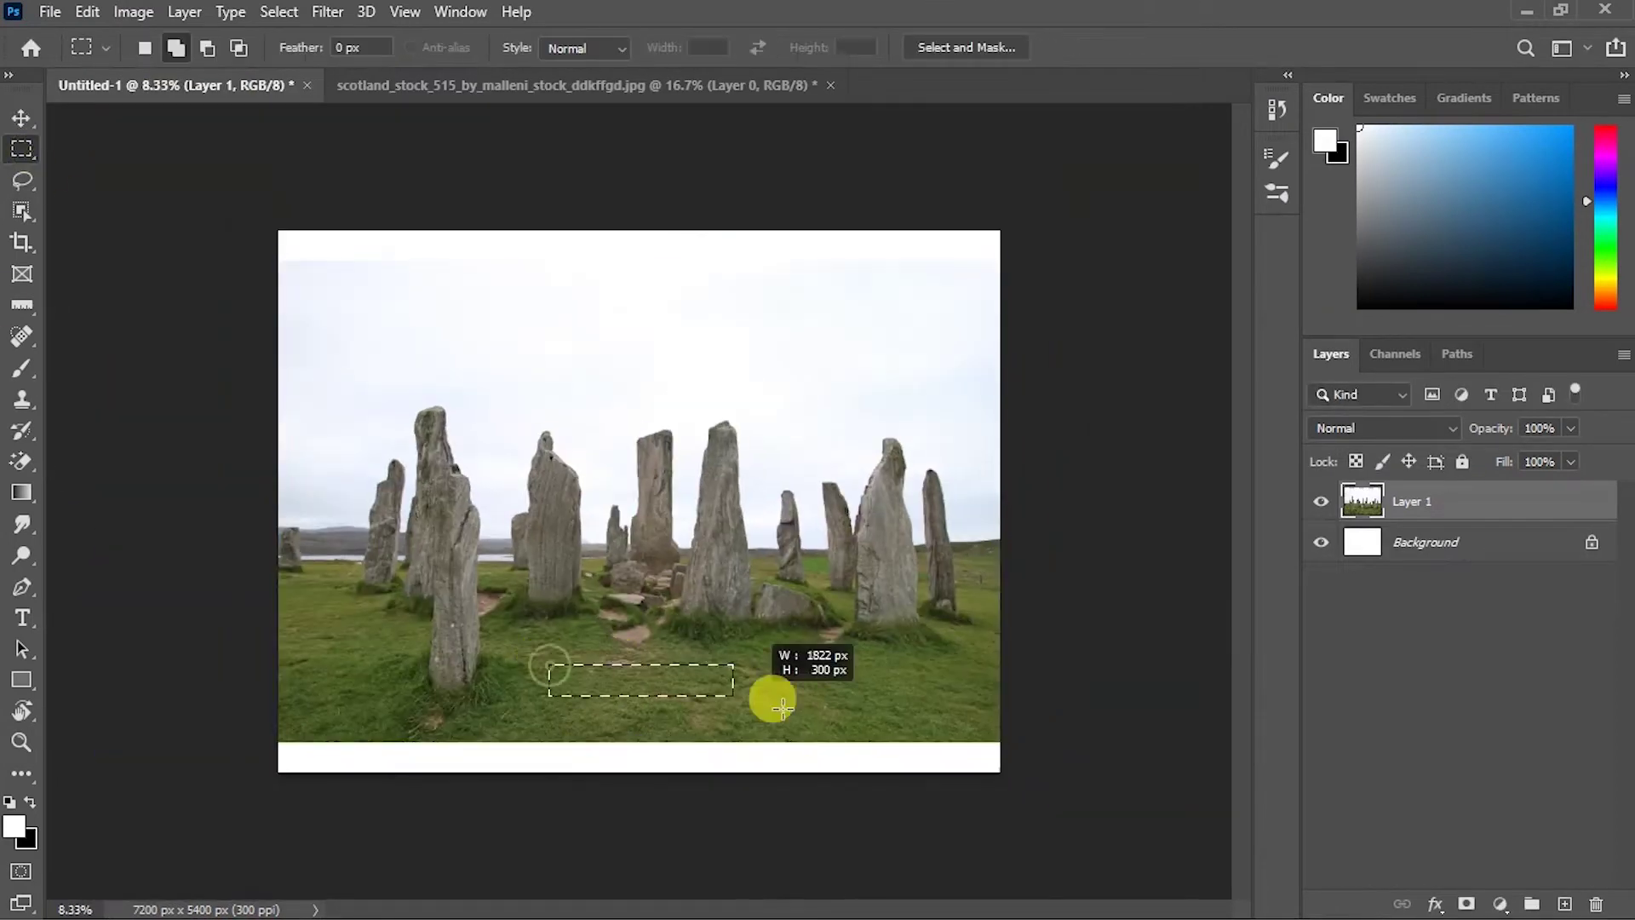
pyautogui.hotkey('ctrl', 'j')
pyautogui.press('v')
pyautogui.moveTo(812, 700); pyautogui.dragTo(676, 739)
pyautogui.hotkey('ctrl', 't')
pyautogui.moveTo(413, 742); pyautogui.dragTo(260, 750)
pyautogui.moveTo(996, 737); pyautogui.dragTo(1016, 753)
pyautogui.rightClick(874, 753)
pyautogui.click(1005, 420)
pyautogui.moveTo(1015, 813); pyautogui.dragTo(1079, 766)
pyautogui.press('Return')
# Step: Mask Layer 2 and paint black to soften the grass strip's hard seam
pyautogui.hotkey('ctrl', '+')
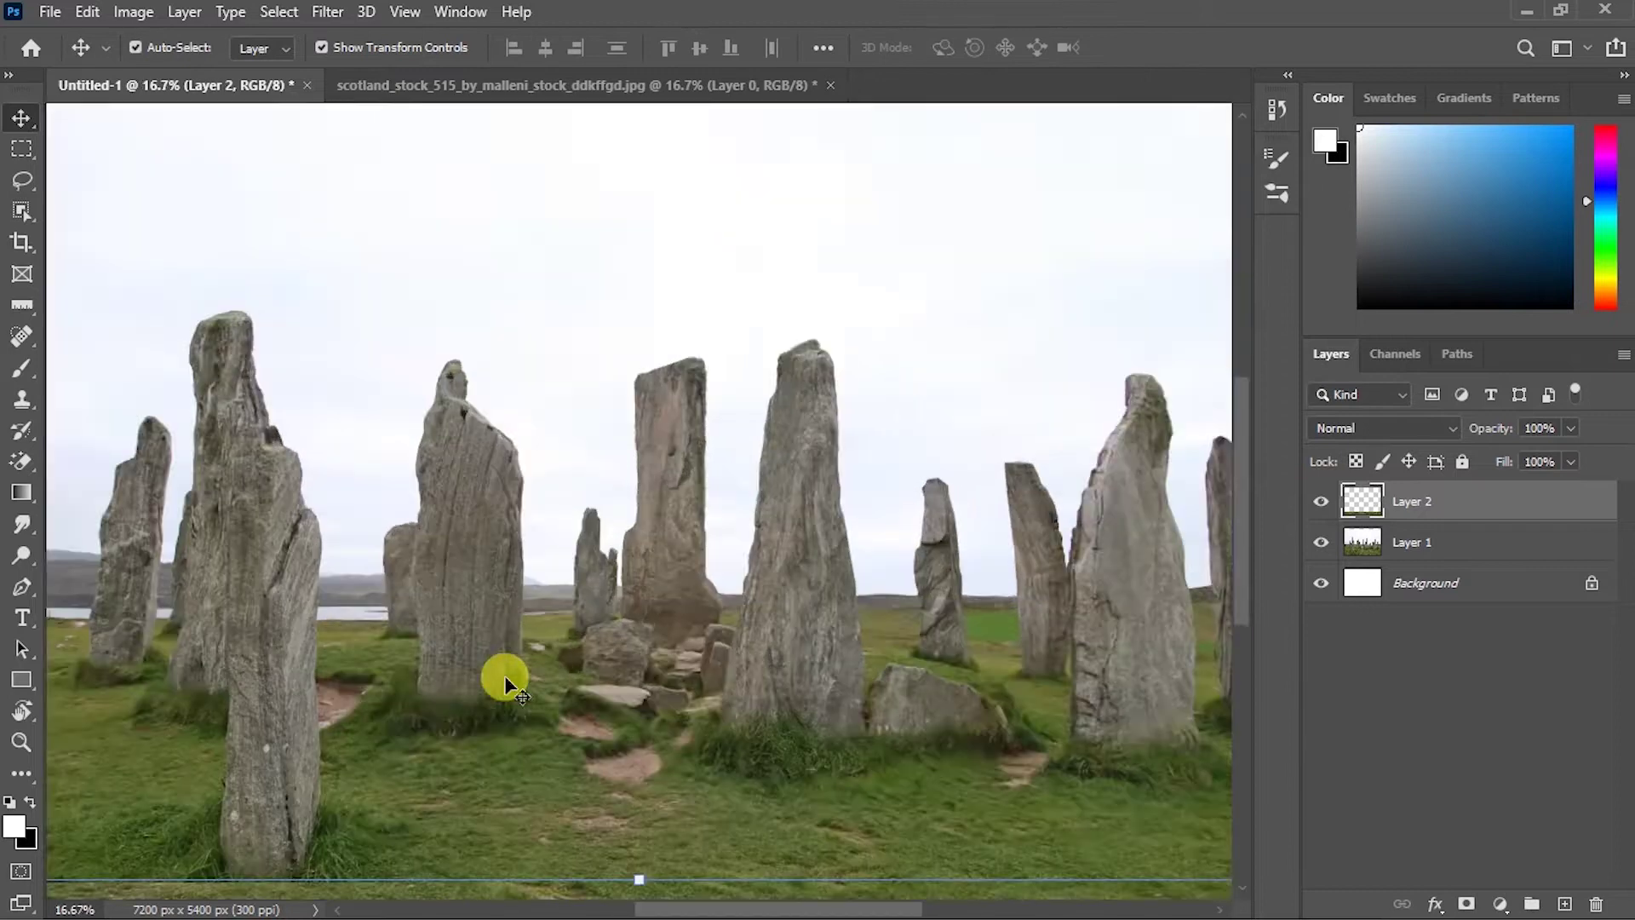
pyautogui.scroll(-5, 504, 672)
pyautogui.click(1464, 901)
pyautogui.press('b')
pyautogui.press('x')
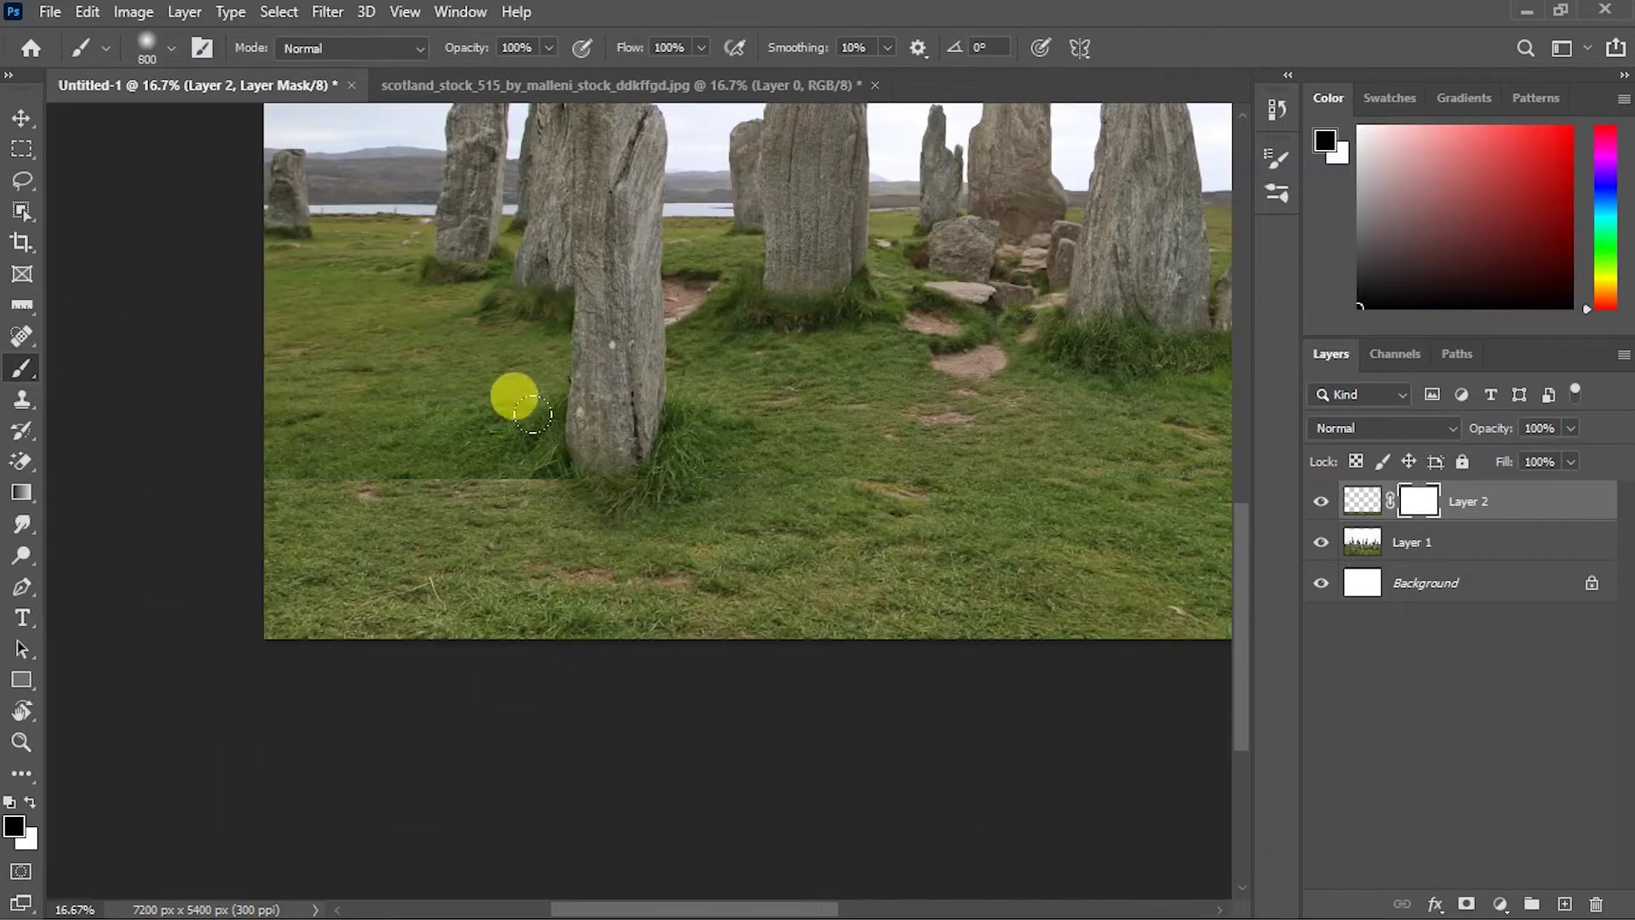
pyautogui.hscroll(5, 1062, 340)
pyautogui.moveTo(448, 361); pyautogui.dragTo(241, 401)
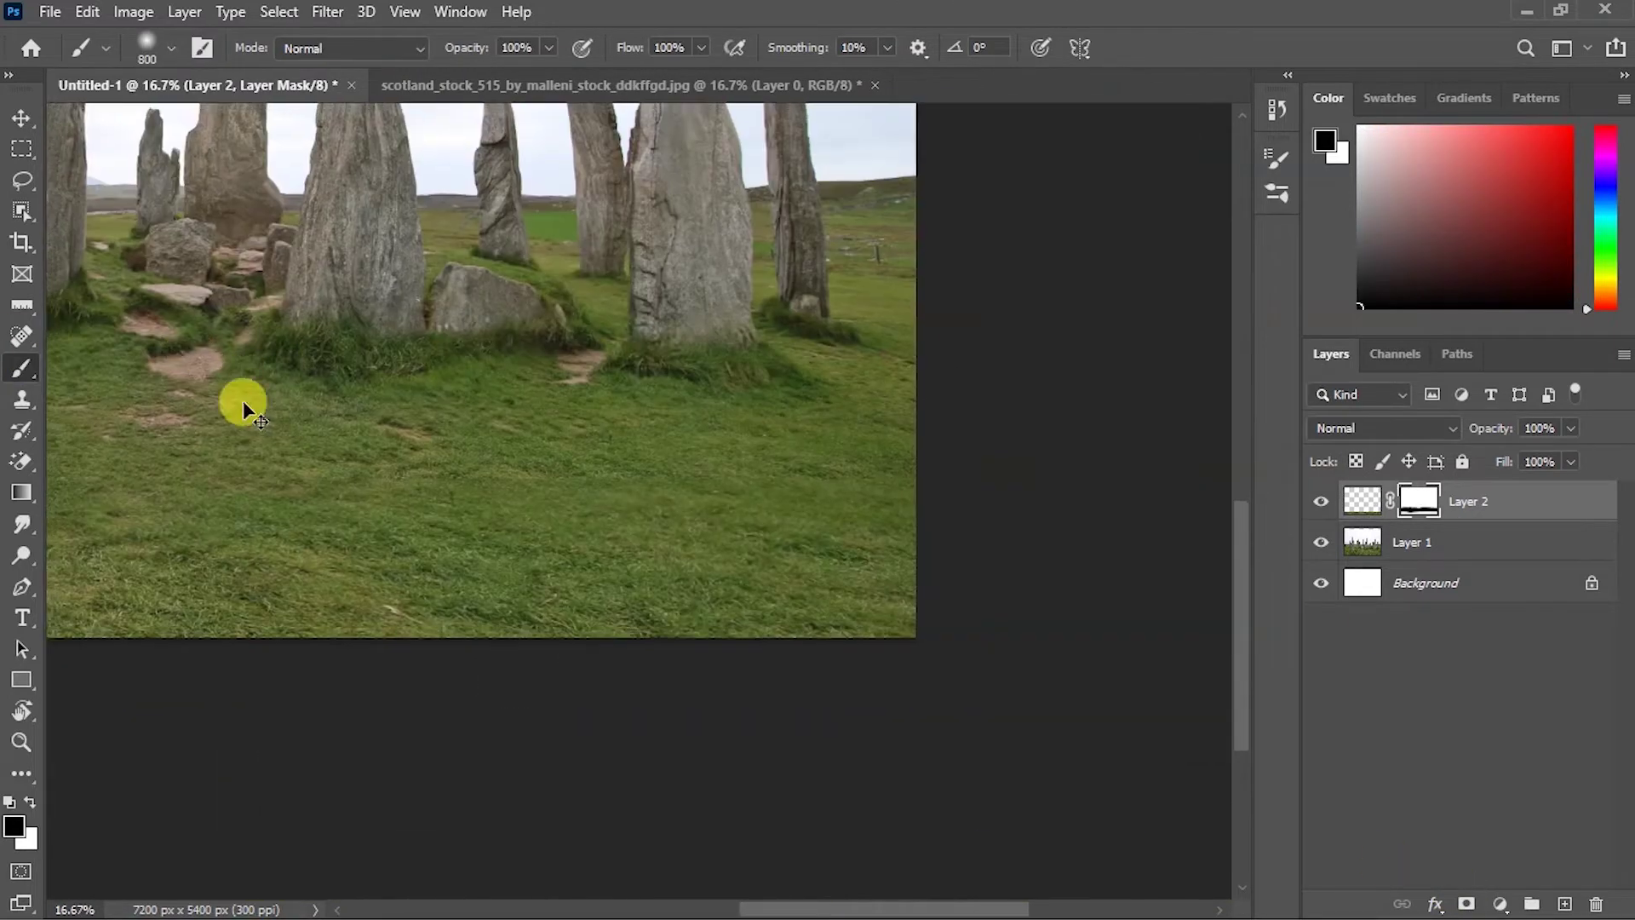
pyautogui.hotkey('ctrl', '-')
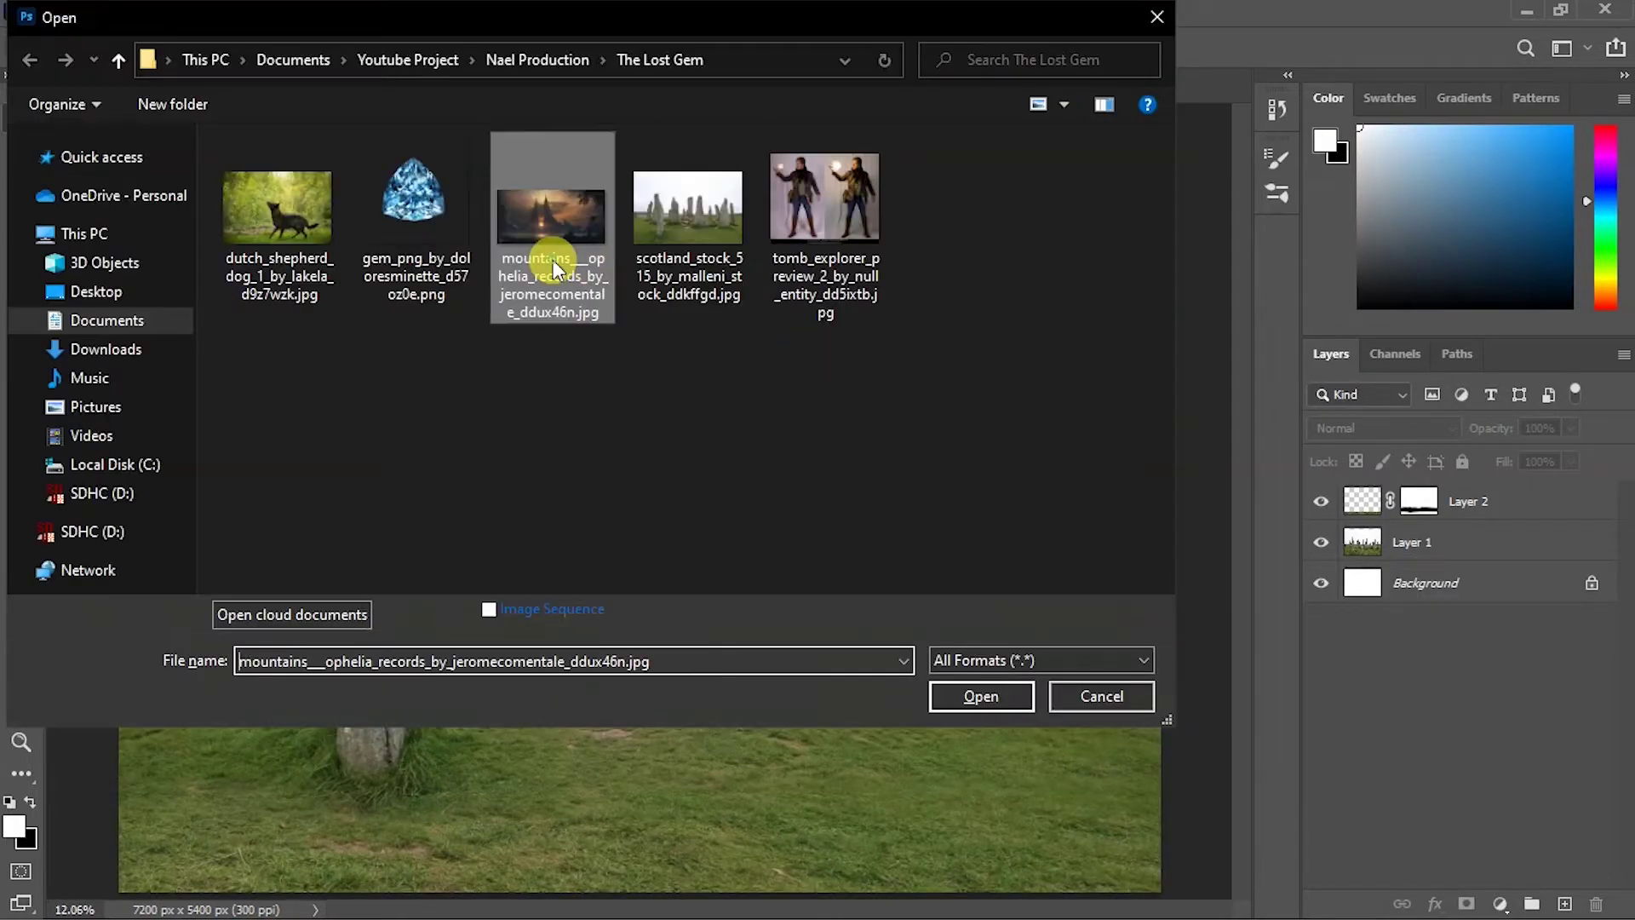
# Step: Open the mountains painting and content-aware fill away the top-right trees and nearby sky
pyautogui.doubleClick(554, 268)
pyautogui.click(21, 179)
pyautogui.moveTo(867, 265); pyautogui.dragTo(1126, 260)
pyautogui.press('Delete')
pyautogui.press('Return')
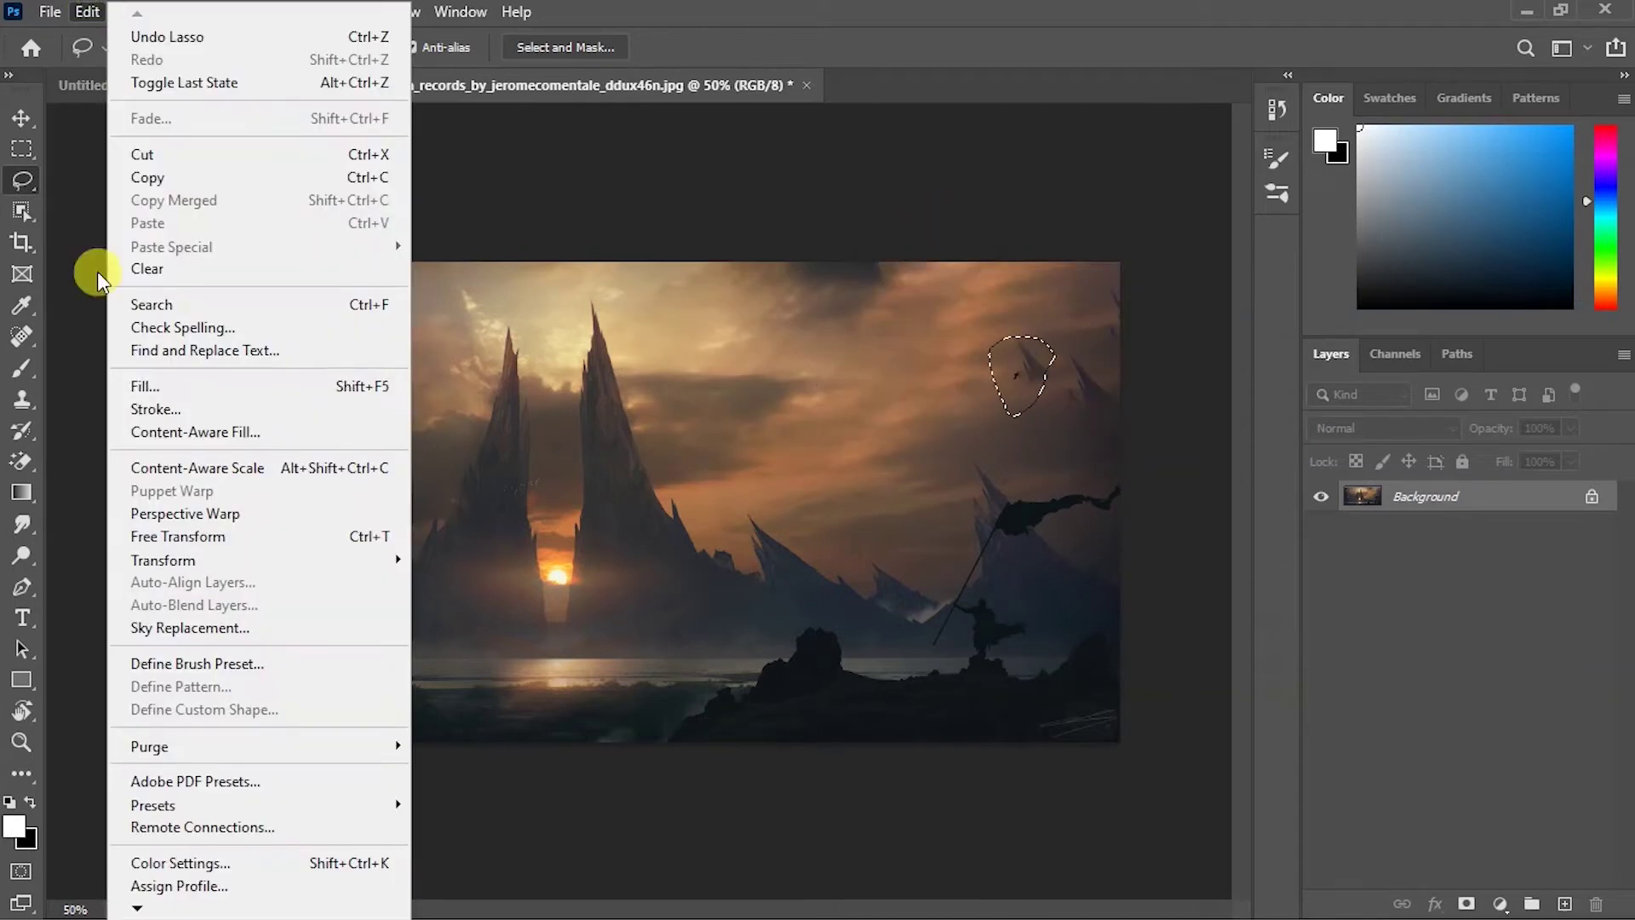
pyautogui.moveTo(1149, 409); pyautogui.dragTo(1196, 315)
pyautogui.press('Delete')
pyautogui.click(965, 224)
pyautogui.hotkey('ctrl', 'd')
# Step: Remove unwanted areas on the left edge with Edit > Fill content-aware
pyautogui.moveTo(209, 330); pyautogui.dragTo(131, 562)
pyautogui.click(87, 12)
pyautogui.click(350, 359)
pyautogui.click(977, 239)
pyautogui.hotkey('ctrl', 'd')
pyautogui.click(88, 12)
pyautogui.click(136, 358)
pyautogui.click(967, 211)
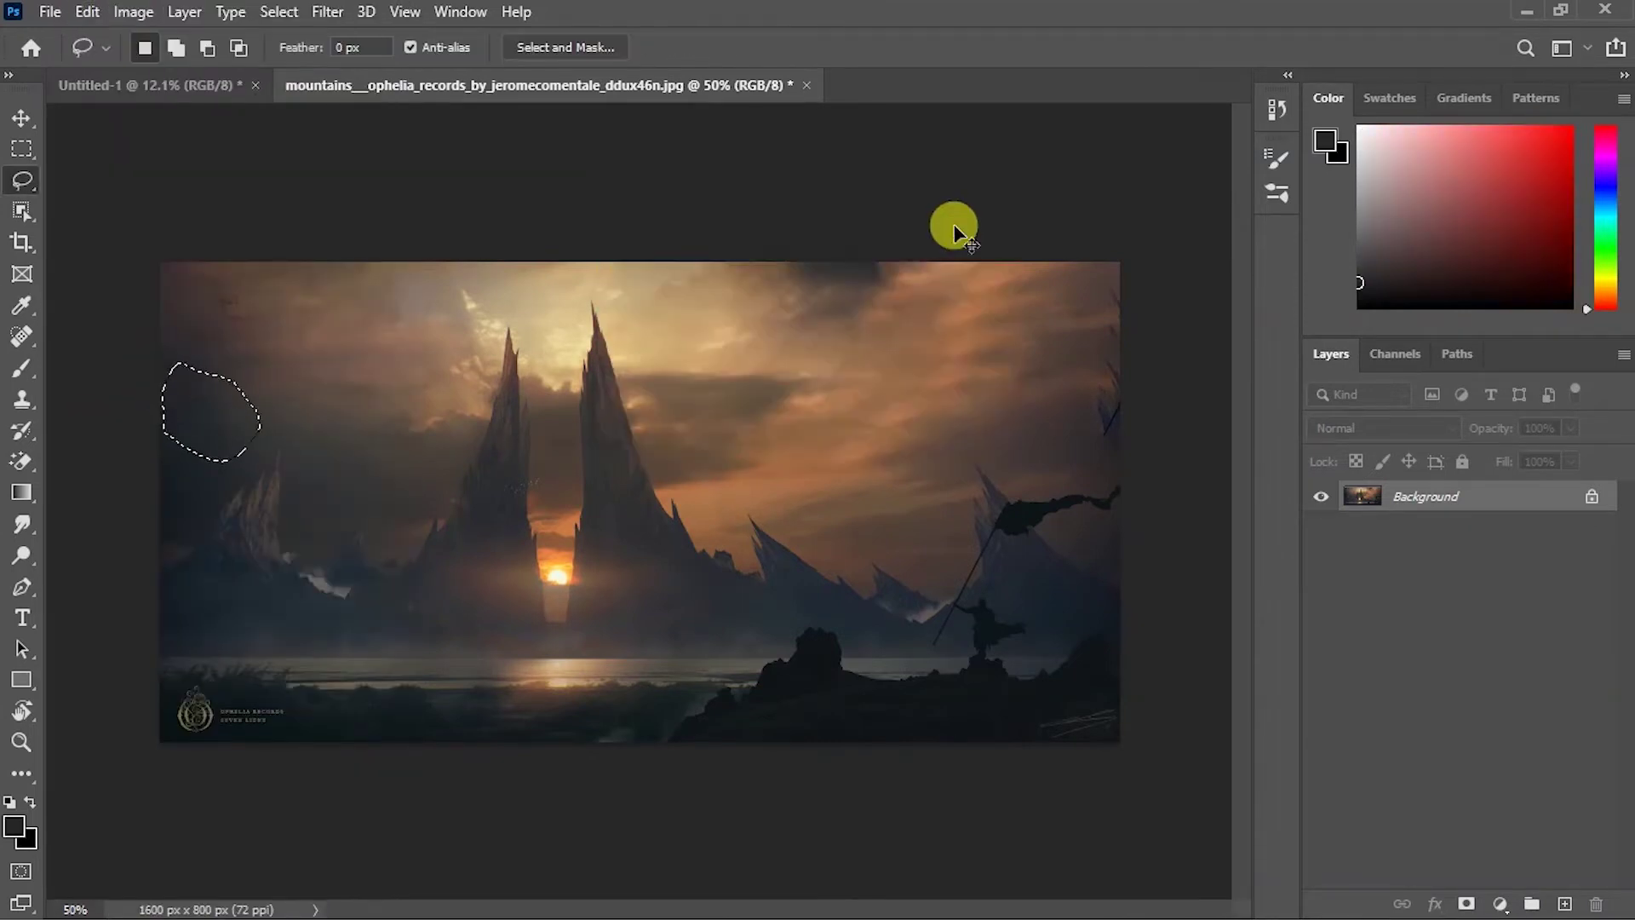
# Step: Patch an area at the right edge with nearby sky using the Patch tool
pyautogui.rightClick(19, 338)
pyautogui.click(102, 380)
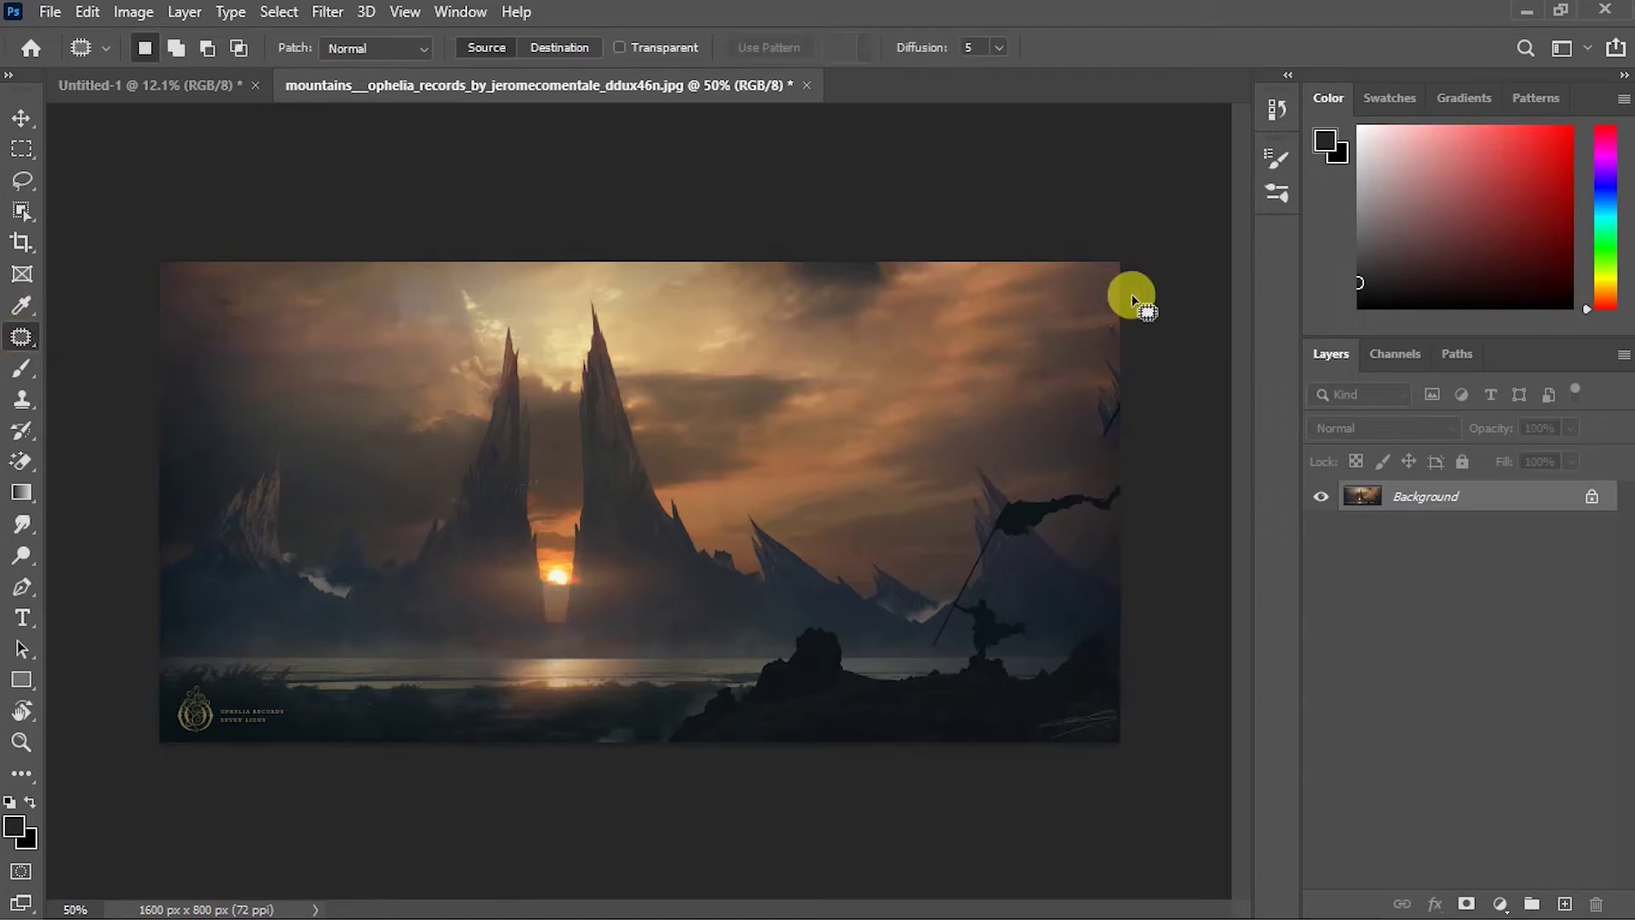
pyautogui.moveTo(1163, 362); pyautogui.dragTo(1146, 459)
pyautogui.moveTo(1103, 409); pyautogui.dragTo(1047, 431)
pyautogui.hotkey('ctrl', 'd')
# Step: Fill away the flag-bearing figure and select the logo in the bottom-left corner
pyautogui.click(21, 180)
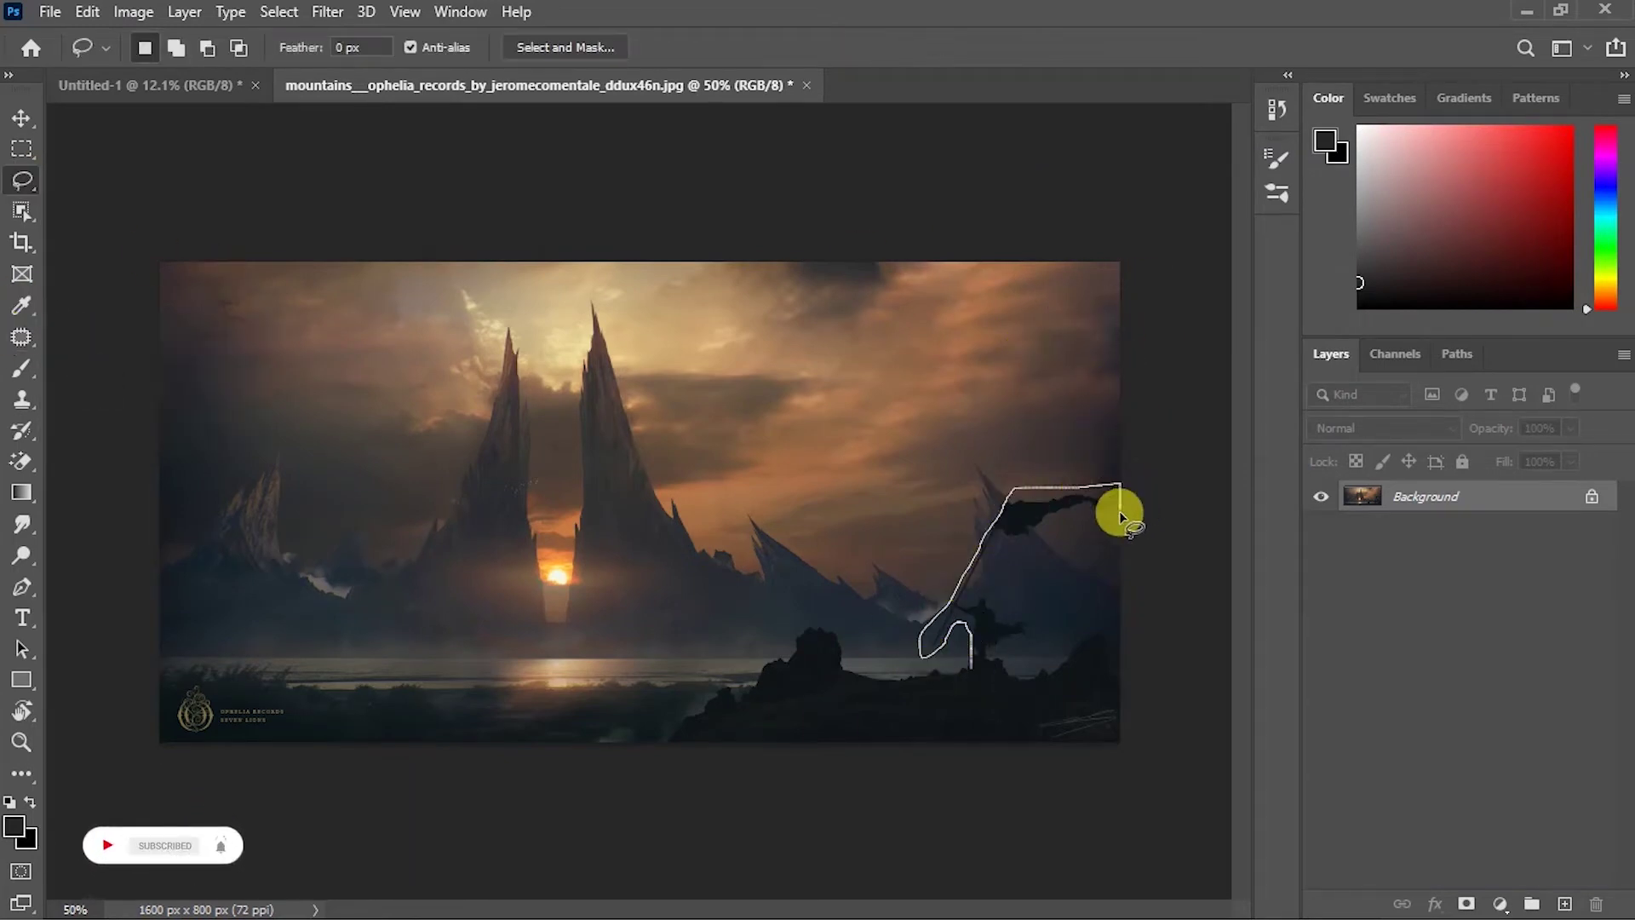
pyautogui.click(87, 11)
pyautogui.click(66, 380)
pyautogui.hotkey('ctrl', 'd')
pyautogui.moveTo(303, 706); pyautogui.dragTo(305, 711)
pyautogui.click(88, 11)
# Step: Bring the mountains painting into Untitled-1, enlarge it over the sky, and place it beneath Layer 1
pyautogui.press('Escape')
pyautogui.click(20, 117)
pyautogui.moveTo(927, 692)
pyautogui.mouseDown()
pyautogui.moveTo(573, 343)
pyautogui.moveTo(540, 284)
pyautogui.mouseUp()
pyautogui.hotkey('ctrl', 't')
pyautogui.moveTo(400, 231); pyautogui.dragTo(76, 103)
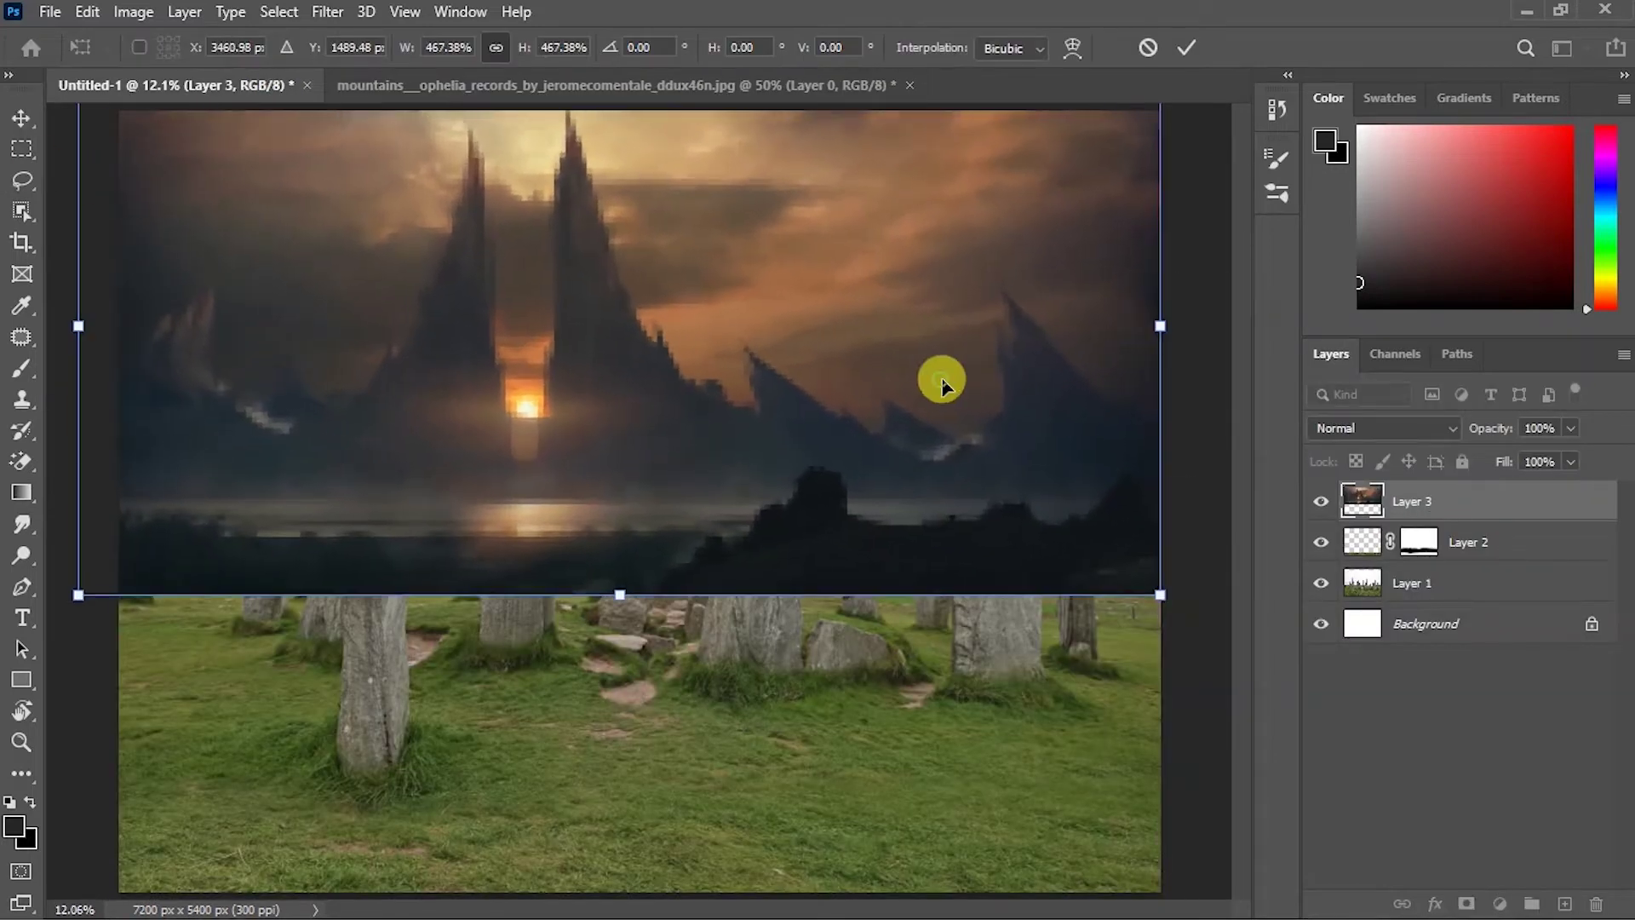
pyautogui.moveTo(942, 375); pyautogui.dragTo(985, 369)
pyautogui.press('Return')
pyautogui.moveTo(1431, 500); pyautogui.dragTo(1501, 593)
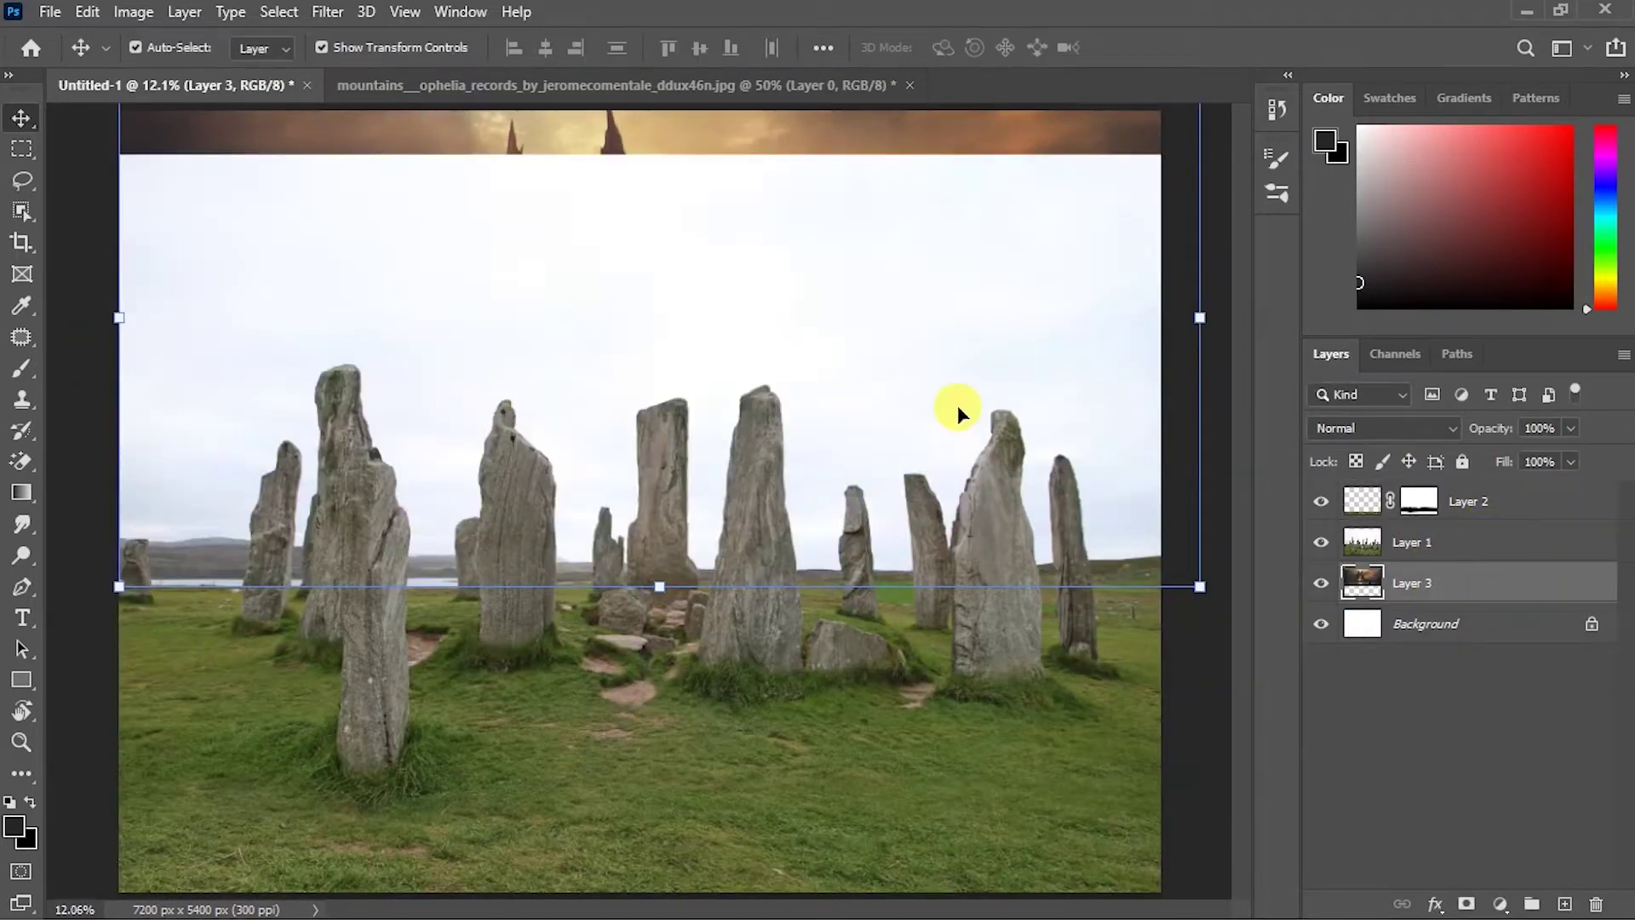
# Step: Select the standing stones with Object Selection, adding the front stone's base
pyautogui.click(728, 253)
pyautogui.click(22, 210)
pyautogui.moveTo(123, 344); pyautogui.dragTo(1151, 907)
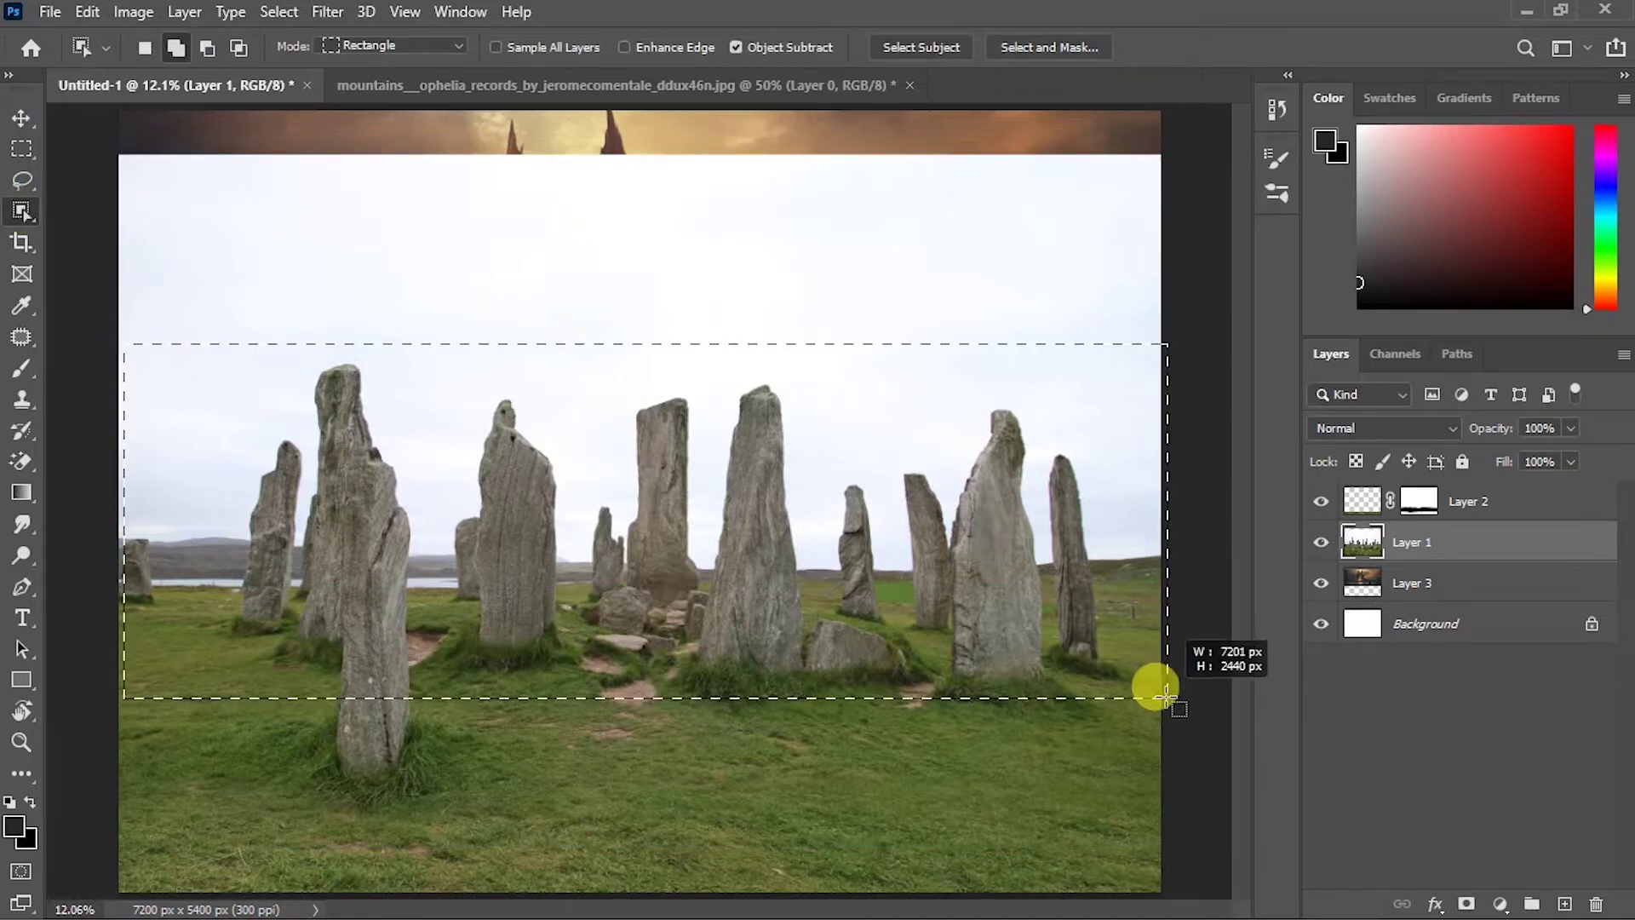
pyautogui.moveTo(1183, 320)
pyautogui.mouseDown()
pyautogui.moveTo(75, 877)
pyautogui.moveTo(87, 889)
pyautogui.mouseUp()
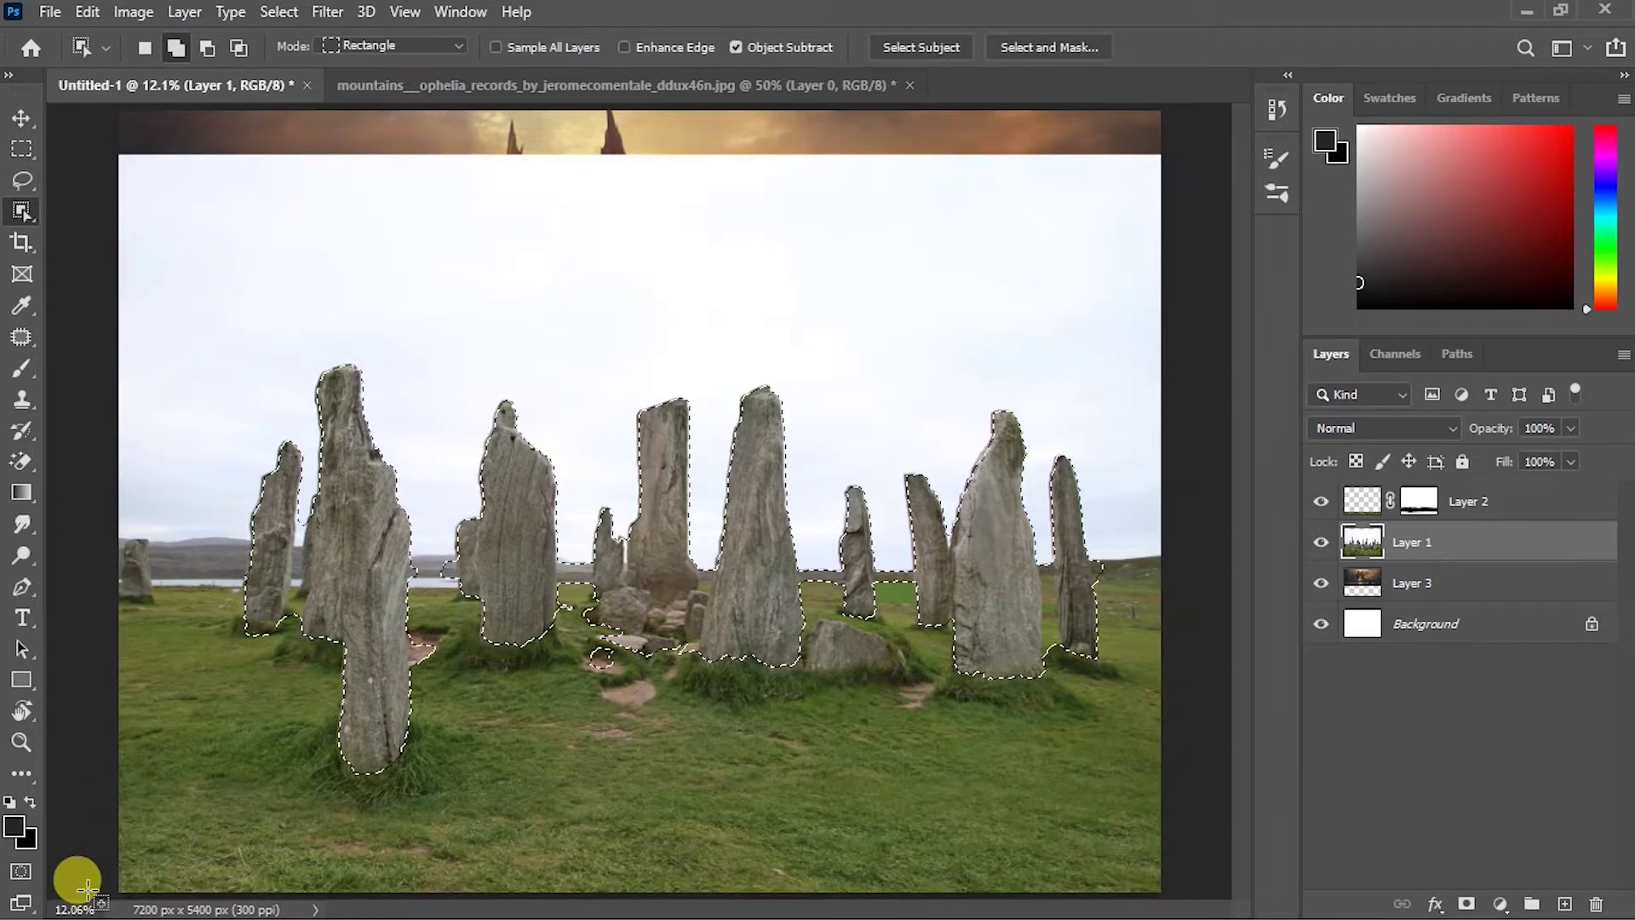
pyautogui.click(22, 148)
pyautogui.moveTo(120, 550); pyautogui.dragTo(379, 761)
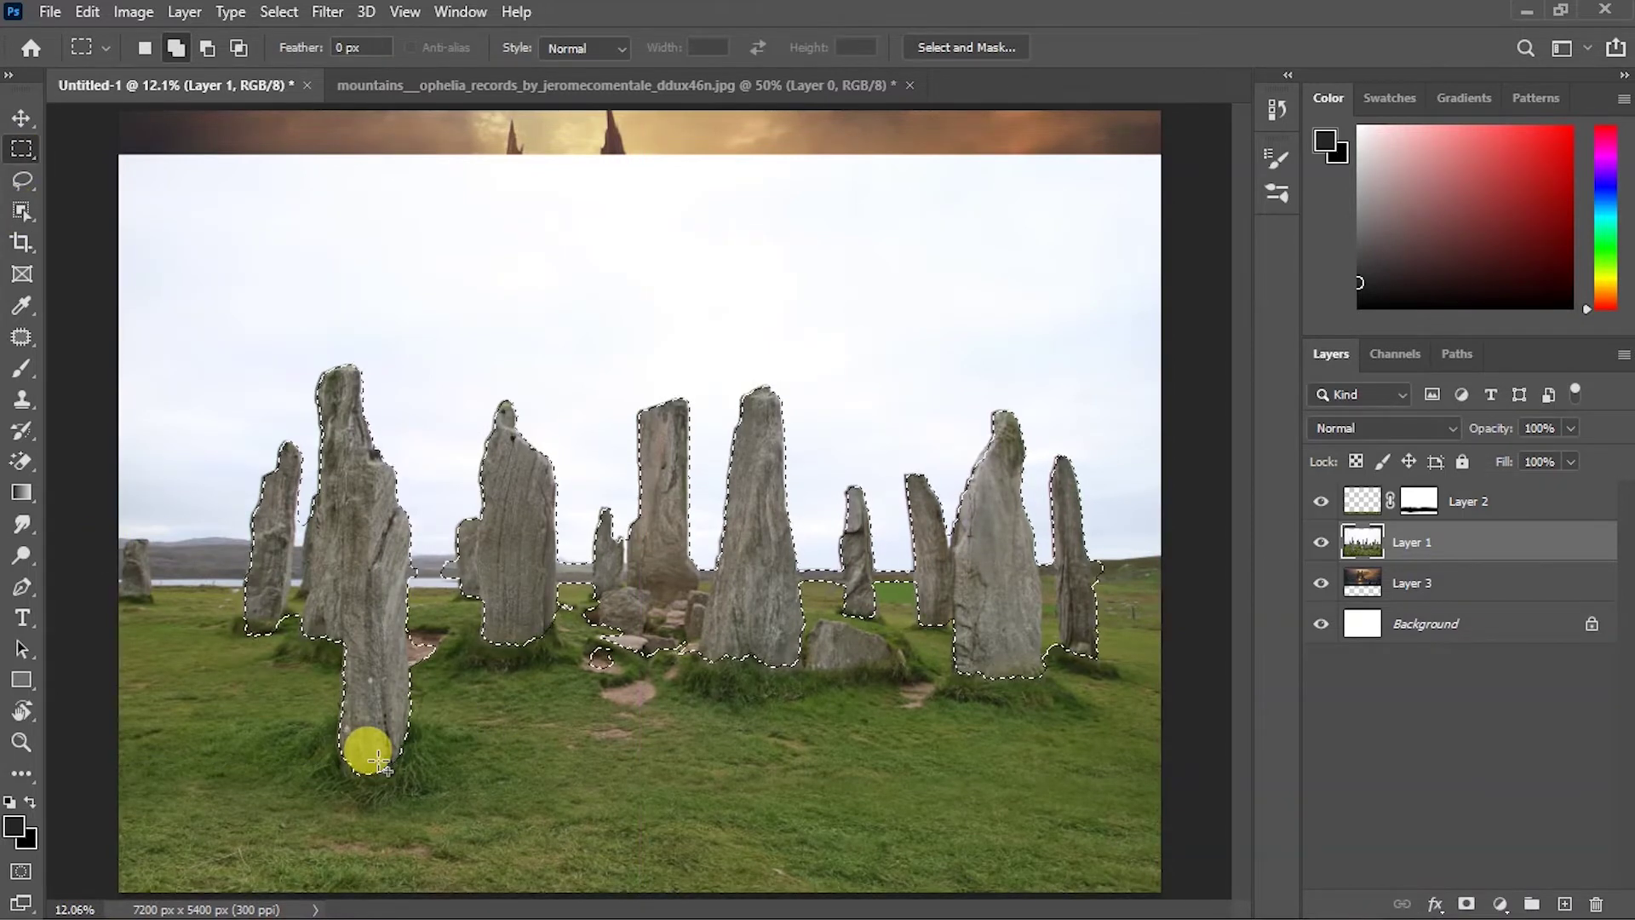
# Step: Add the ground below the horizon with Polygonal Lasso and mask Layer 1 to reveal the mountains
pyautogui.click(22, 180)
pyautogui.click(114, 538)
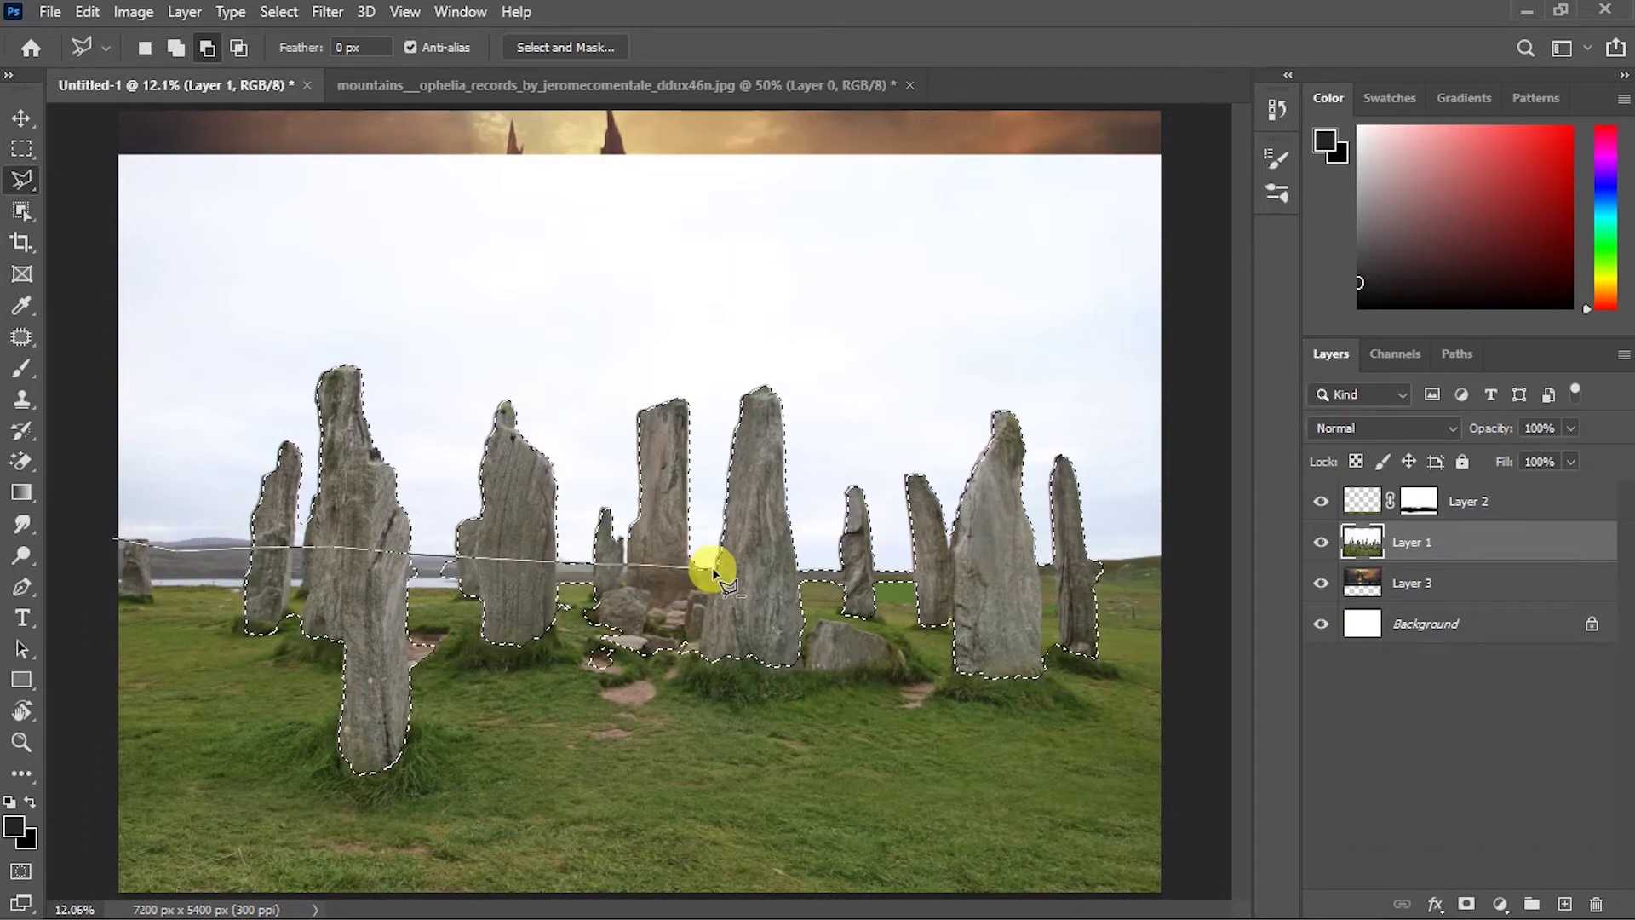
pyautogui.click(901, 571)
pyautogui.click(1171, 558)
pyautogui.click(1172, 894)
pyautogui.click(106, 896)
pyautogui.click(130, 546)
pyautogui.press('v')
pyautogui.click(1464, 903)
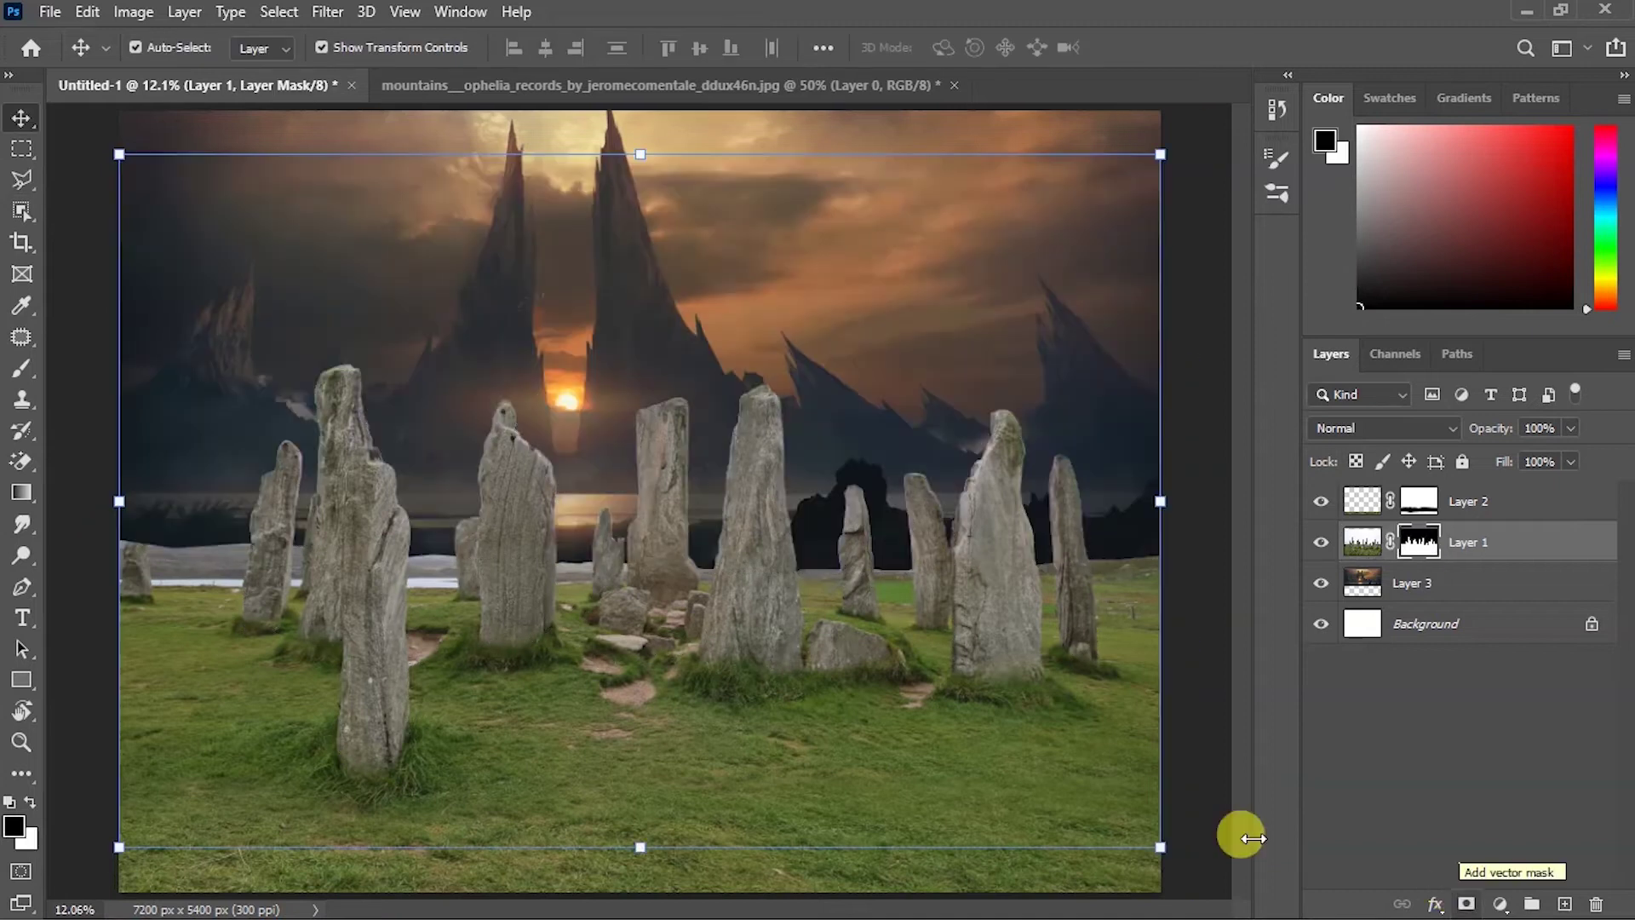
# Step: Nudge the stones photo and mountains down slightly, then merge the grass copy into Layer 1
pyautogui.hotkey('shift', 'Down')
pyautogui.hotkey('shift', 'Down')
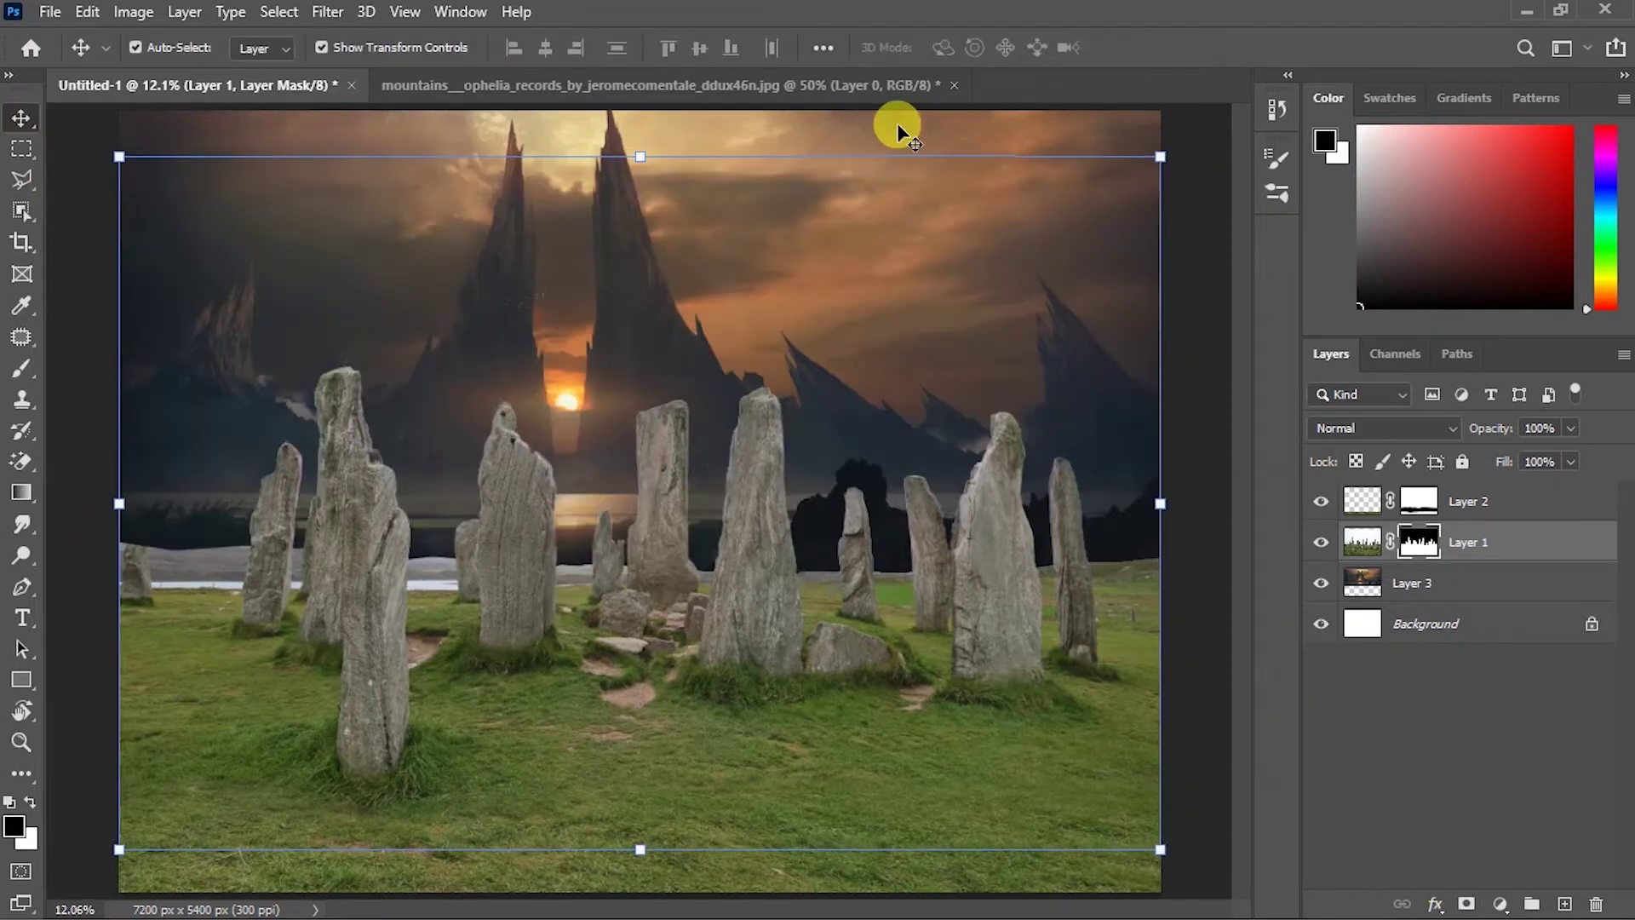
pyautogui.moveTo(943, 189); pyautogui.dragTo(947, 217)
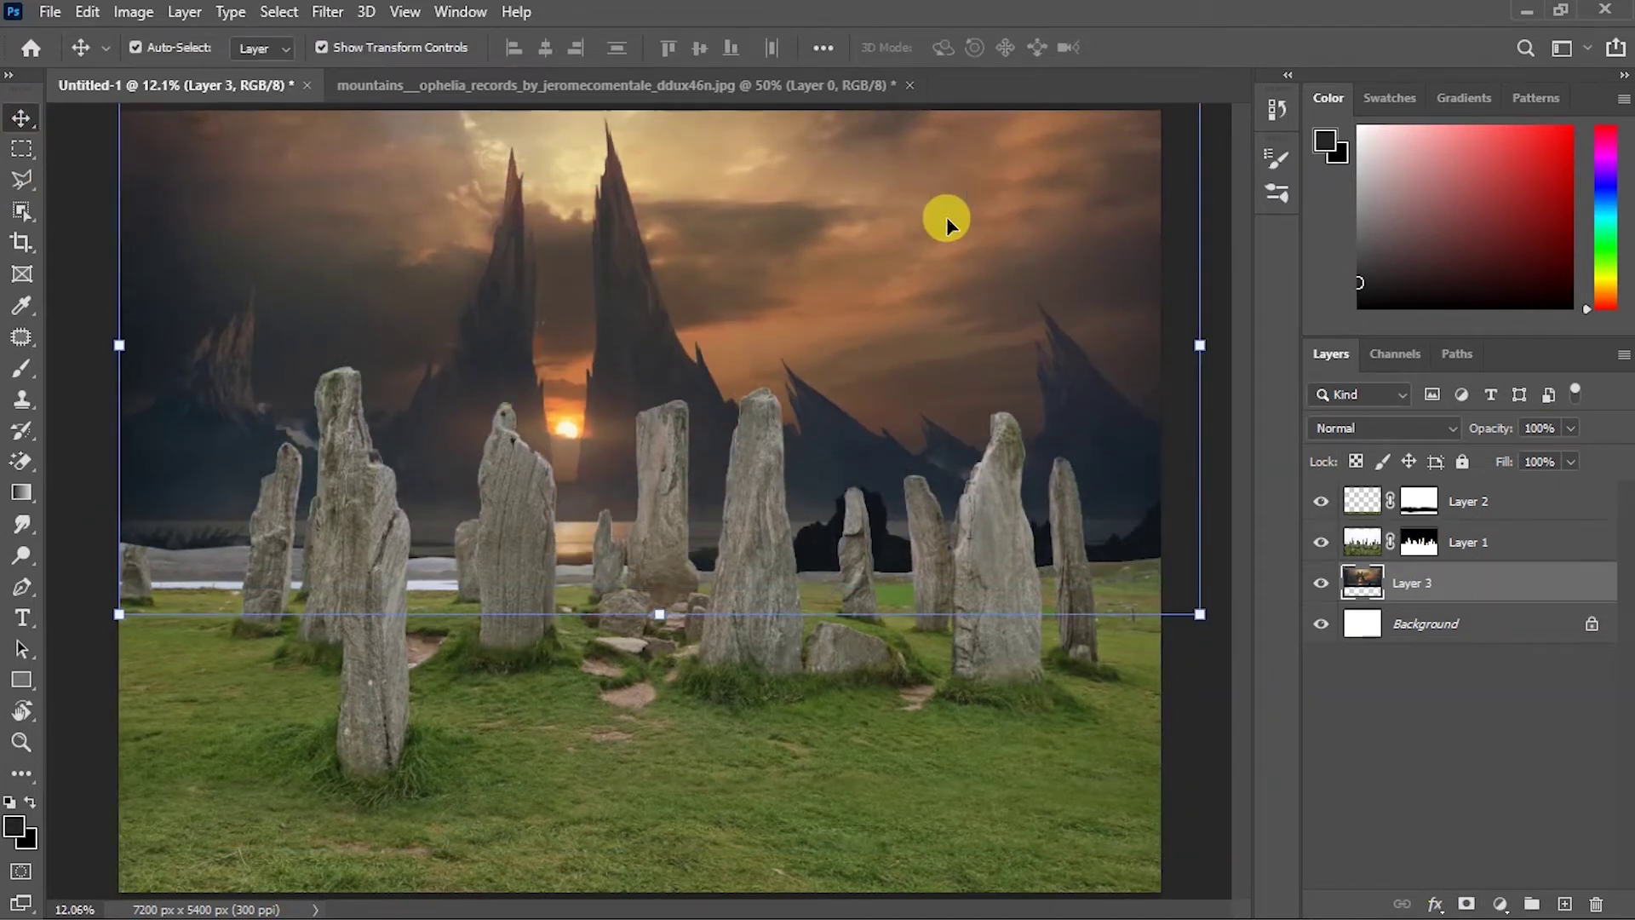
pyautogui.click(1362, 500)
pyautogui.hotkey('ctrl', 'e')
# Step: Add an Exposure adjustment layer that darkens the stones to -2.78
pyautogui.click(706, 375)
pyautogui.click(1500, 905)
pyautogui.click(1495, 619)
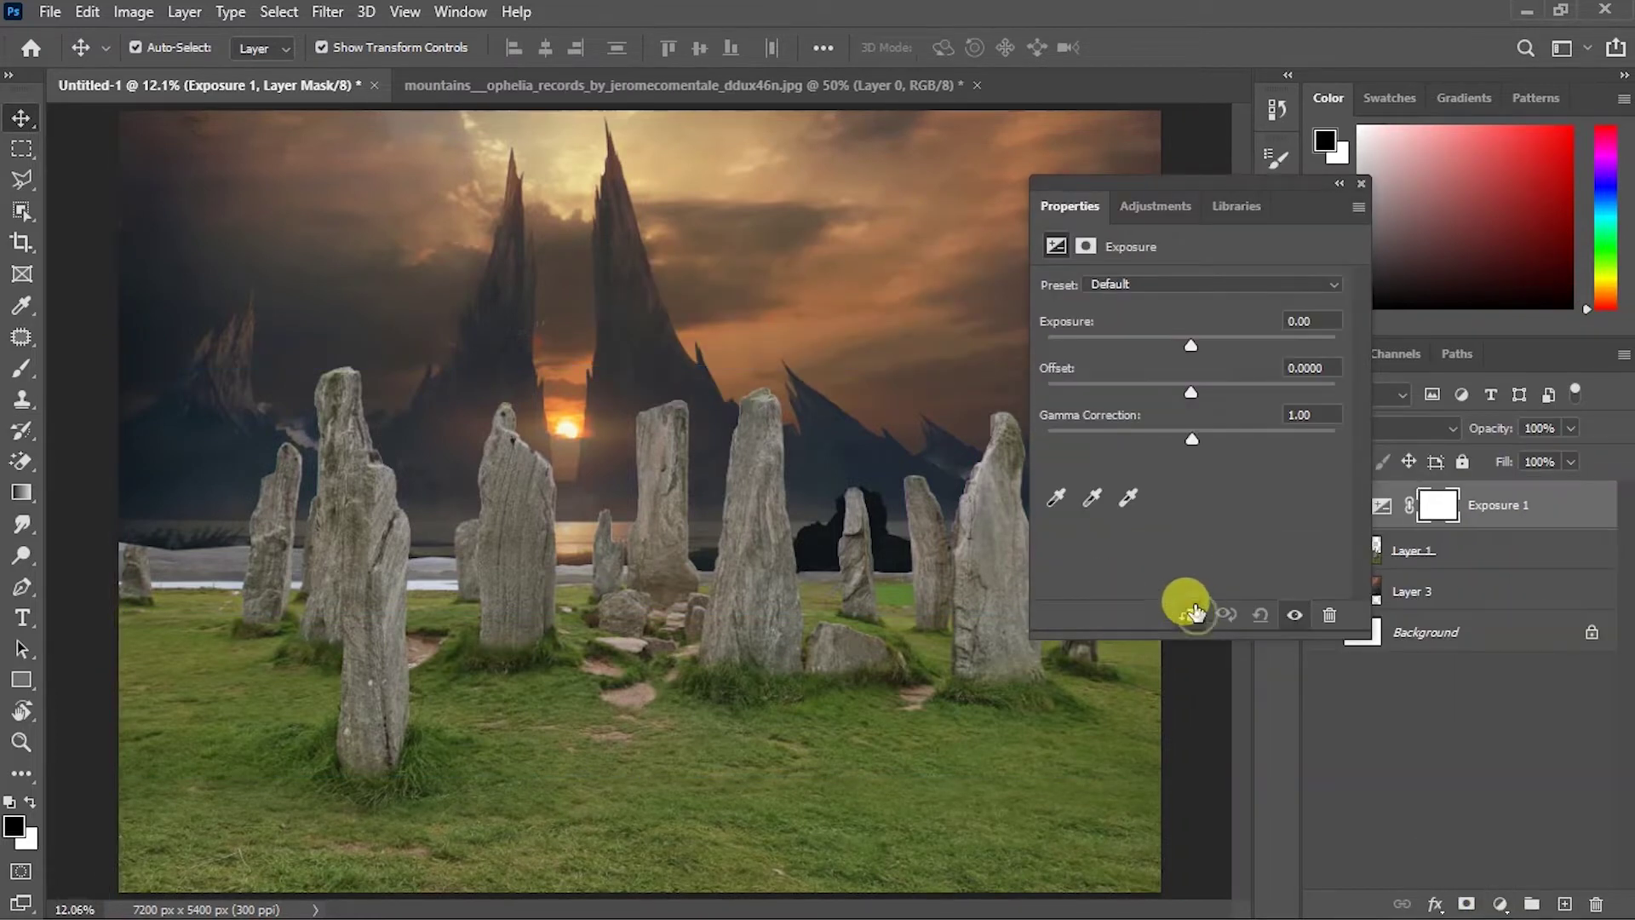
pyautogui.moveTo(1190, 338); pyautogui.dragTo(1144, 338)
pyautogui.click(1339, 183)
# Step: On a new layer above the mountains, paint a soft sampled-orange haze along the horizon
pyautogui.click(1448, 591)
pyautogui.click(1564, 904)
pyautogui.press('b')
pyautogui.click(15, 826)
pyautogui.click(557, 407)
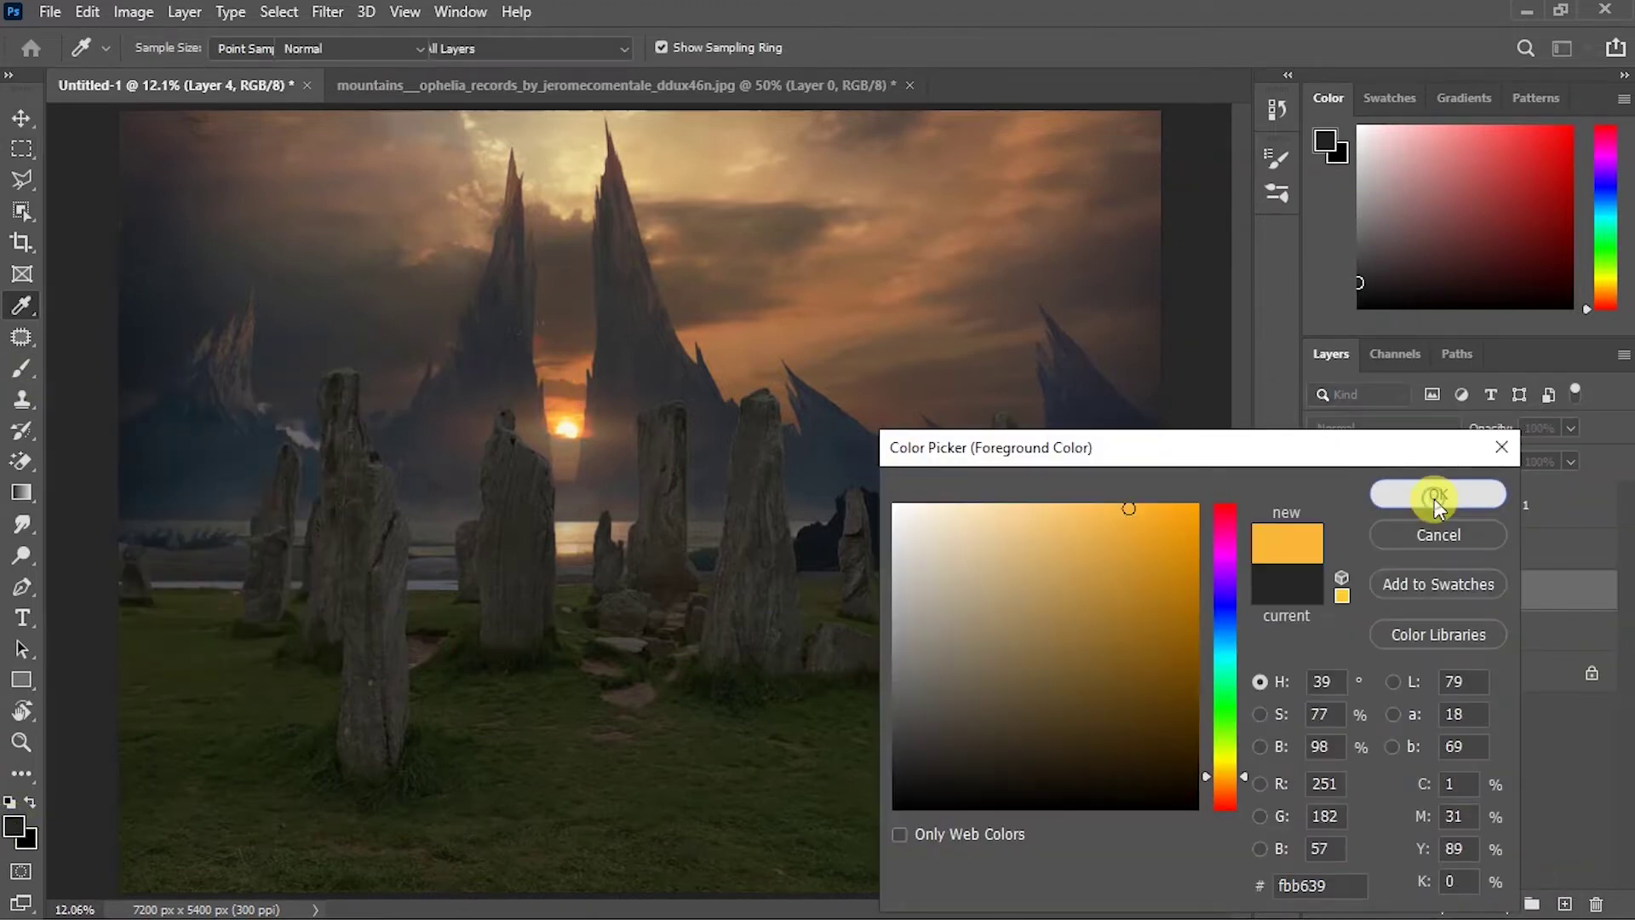
pyautogui.click(1441, 497)
pyautogui.moveTo(622, 55); pyautogui.dragTo(521, 67)
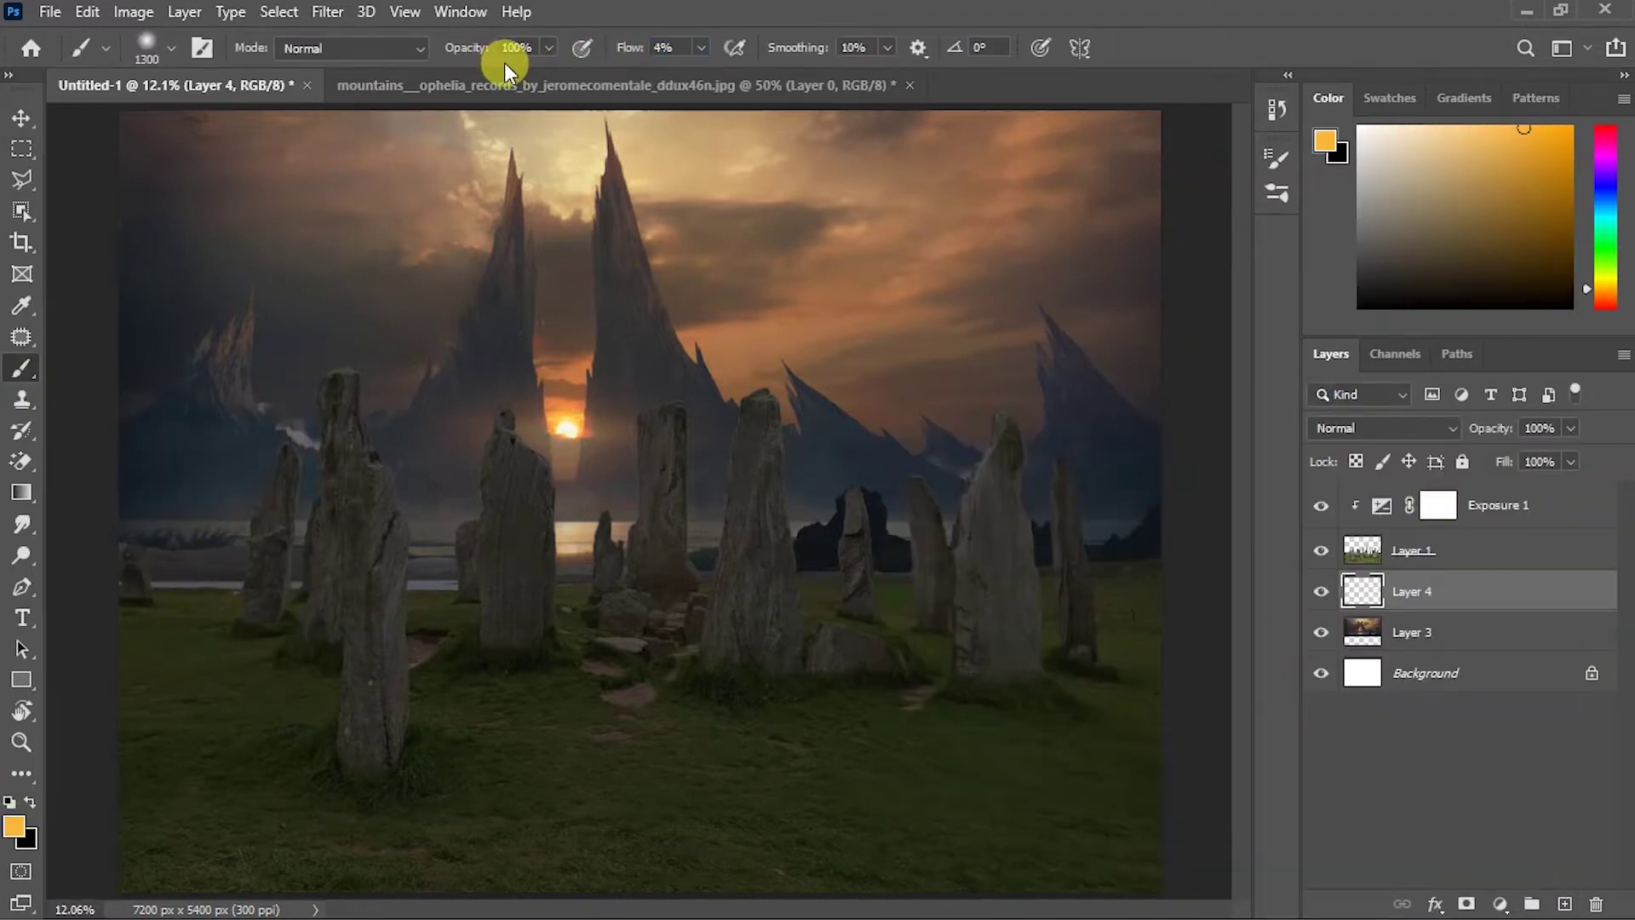
pyautogui.moveTo(103, 412)
pyautogui.mouseDown()
pyautogui.moveTo(420, 372)
pyautogui.moveTo(1055, 386)
pyautogui.mouseUp()
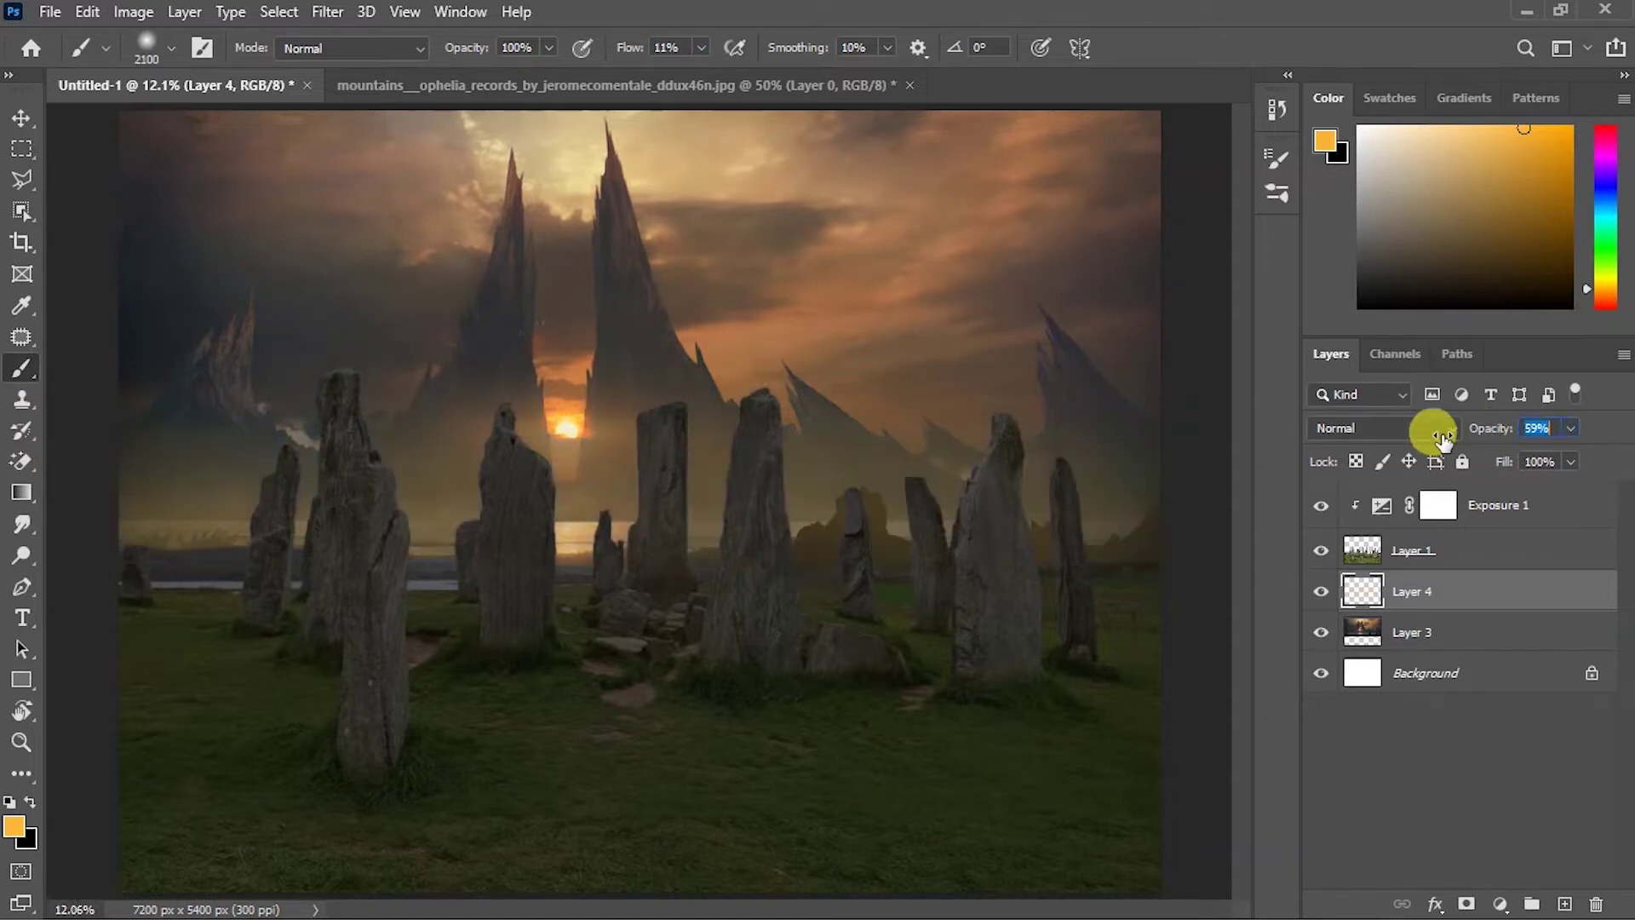
pyautogui.press('v')
# Step: Set the Exposure 1 gamma to 0.84
pyautogui.click(1514, 510)
pyautogui.doubleClick(1381, 507)
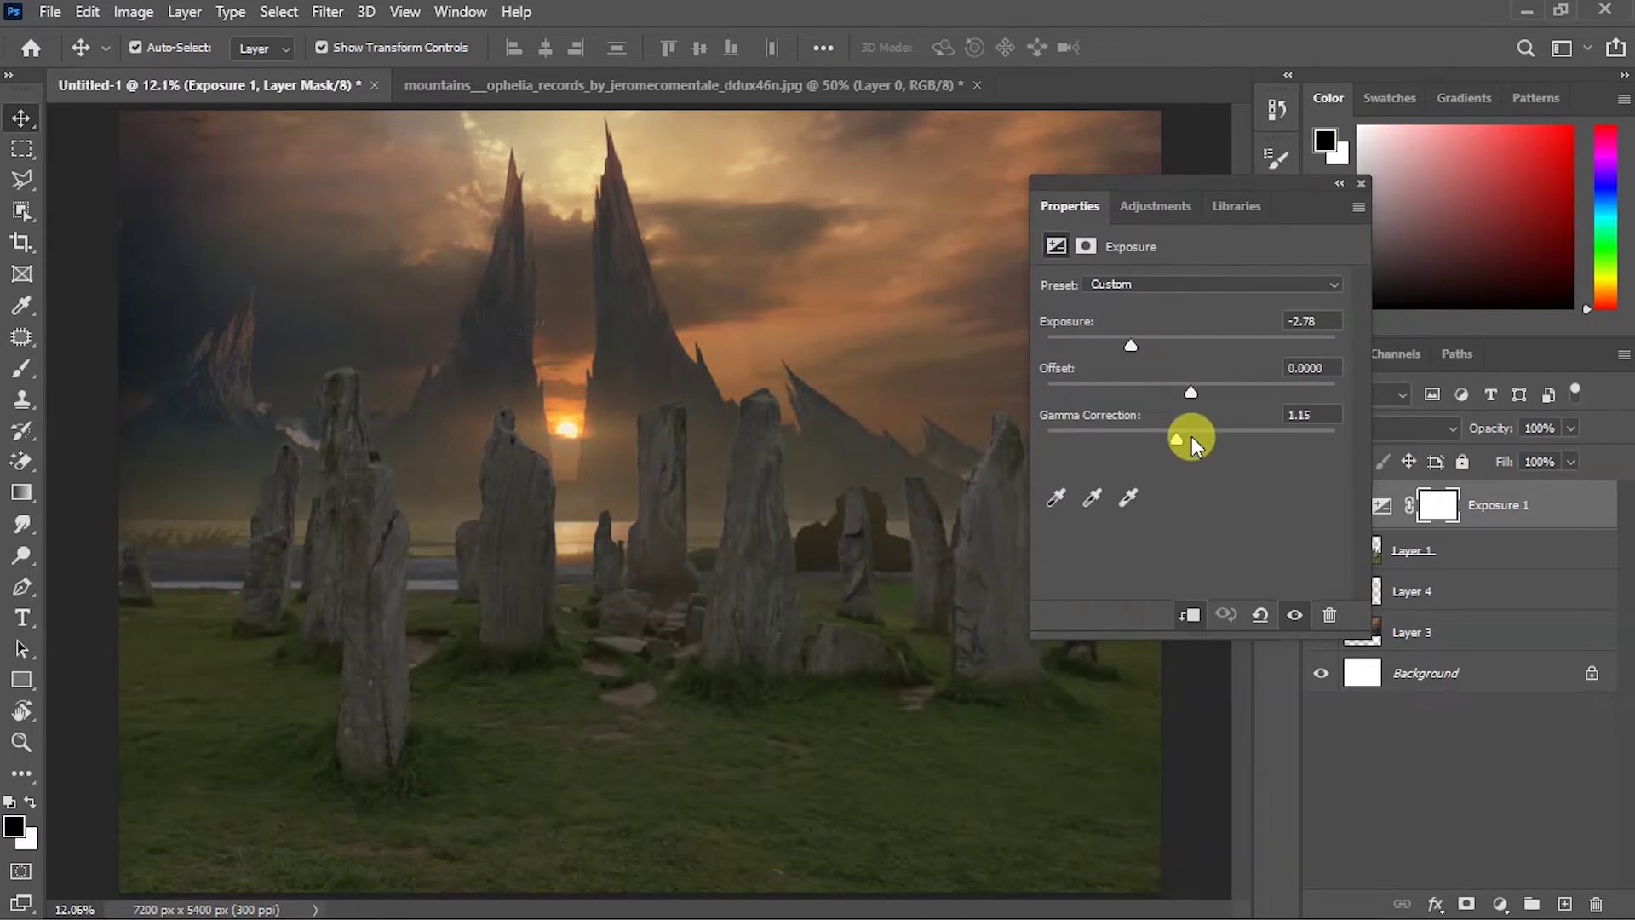
pyautogui.moveTo(1192, 438); pyautogui.dragTo(1217, 436)
pyautogui.click(1361, 183)
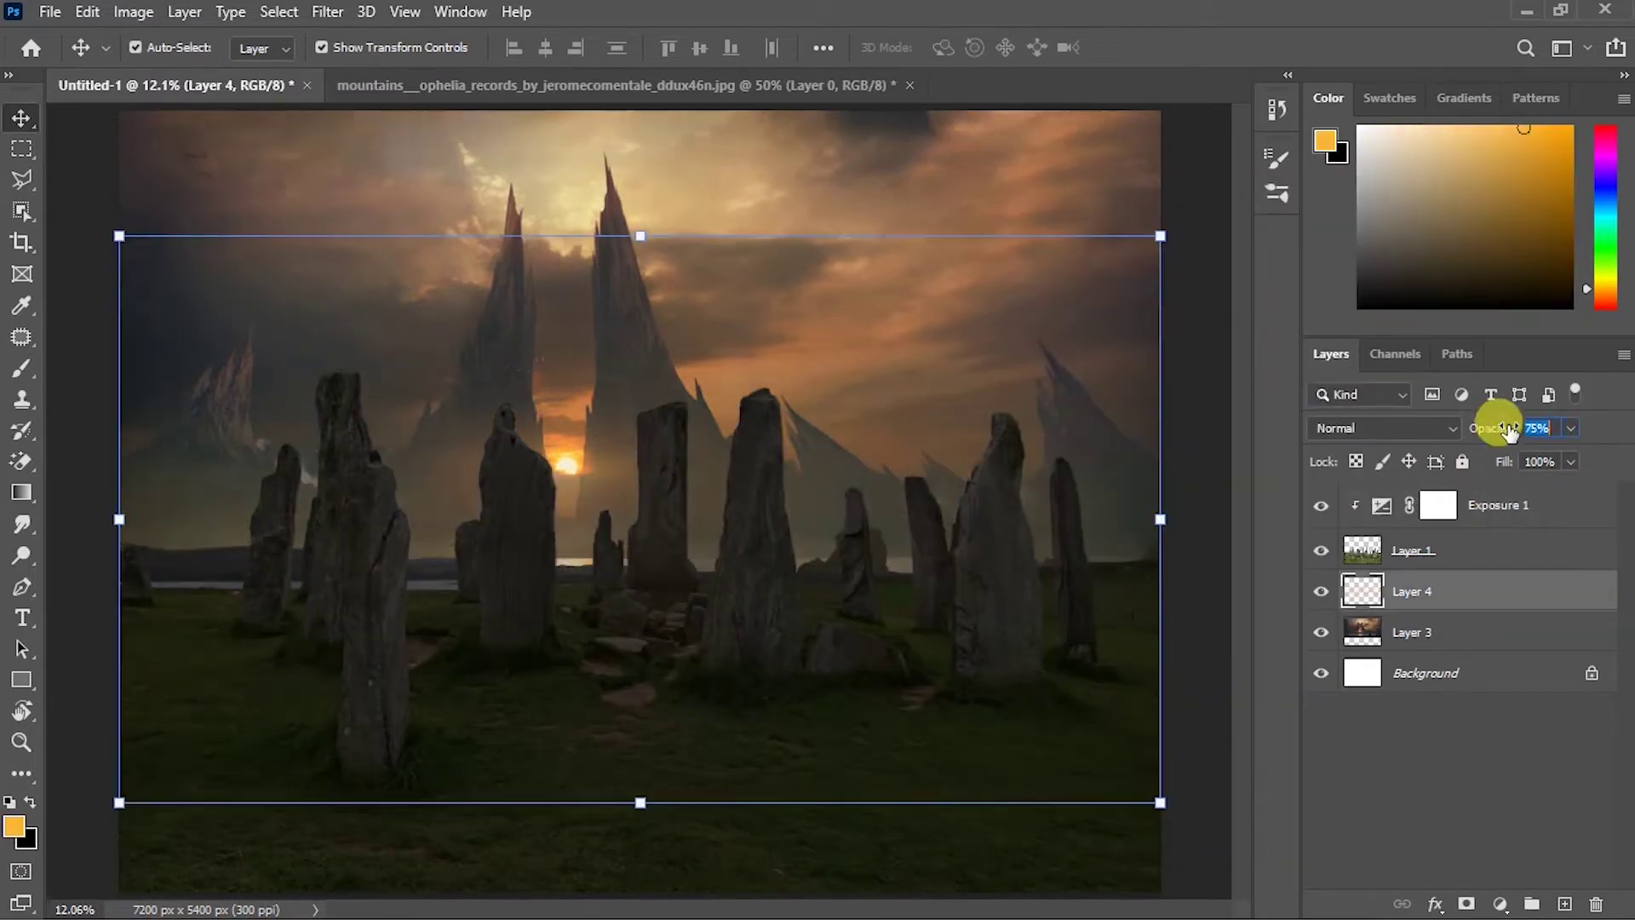
# Step: Add a new empty layer above Exposure 1 and select the Exposure layer's mask
pyautogui.click(1503, 505)
pyautogui.hotkey('ctrl', 'shift', 'alt', 'n')
pyautogui.click(21, 368)
pyautogui.click(128, 368)
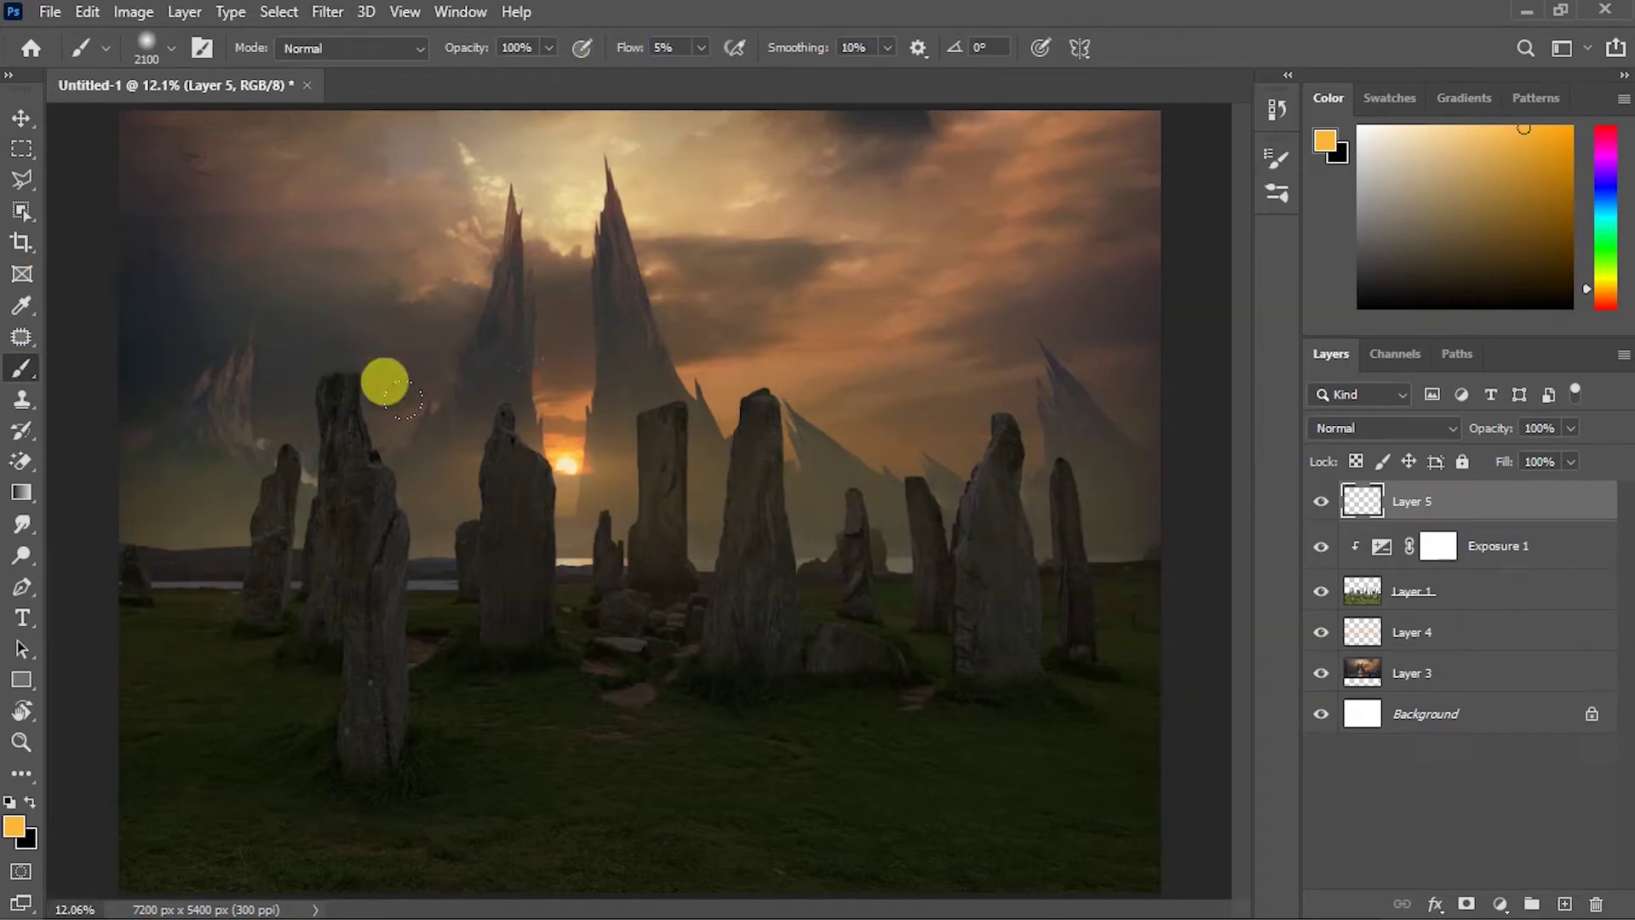
pyautogui.press('v')
pyautogui.keyDown('ctrl'); pyautogui.click(1362, 502); pyautogui.keyUp('ctrl')
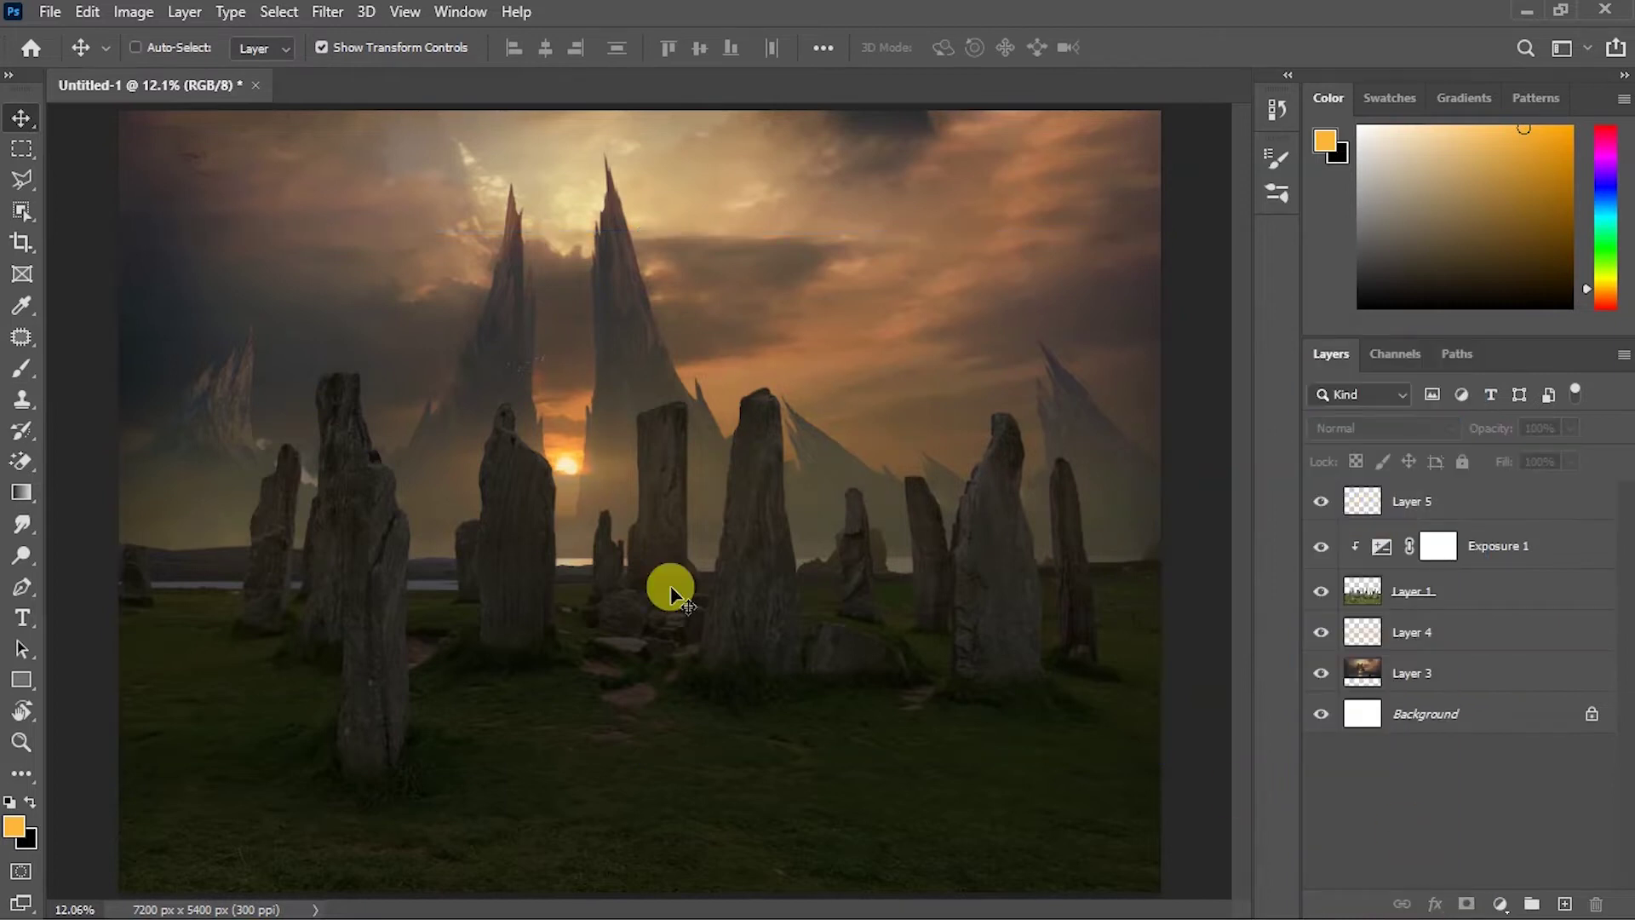
pyautogui.scroll(3, 670, 588)
pyautogui.click(1503, 546)
# Step: Add a colorized Hue/Saturation layer with hue 30 and saturation 100 for an orange tint
pyautogui.click(1500, 903)
pyautogui.click(1510, 665)
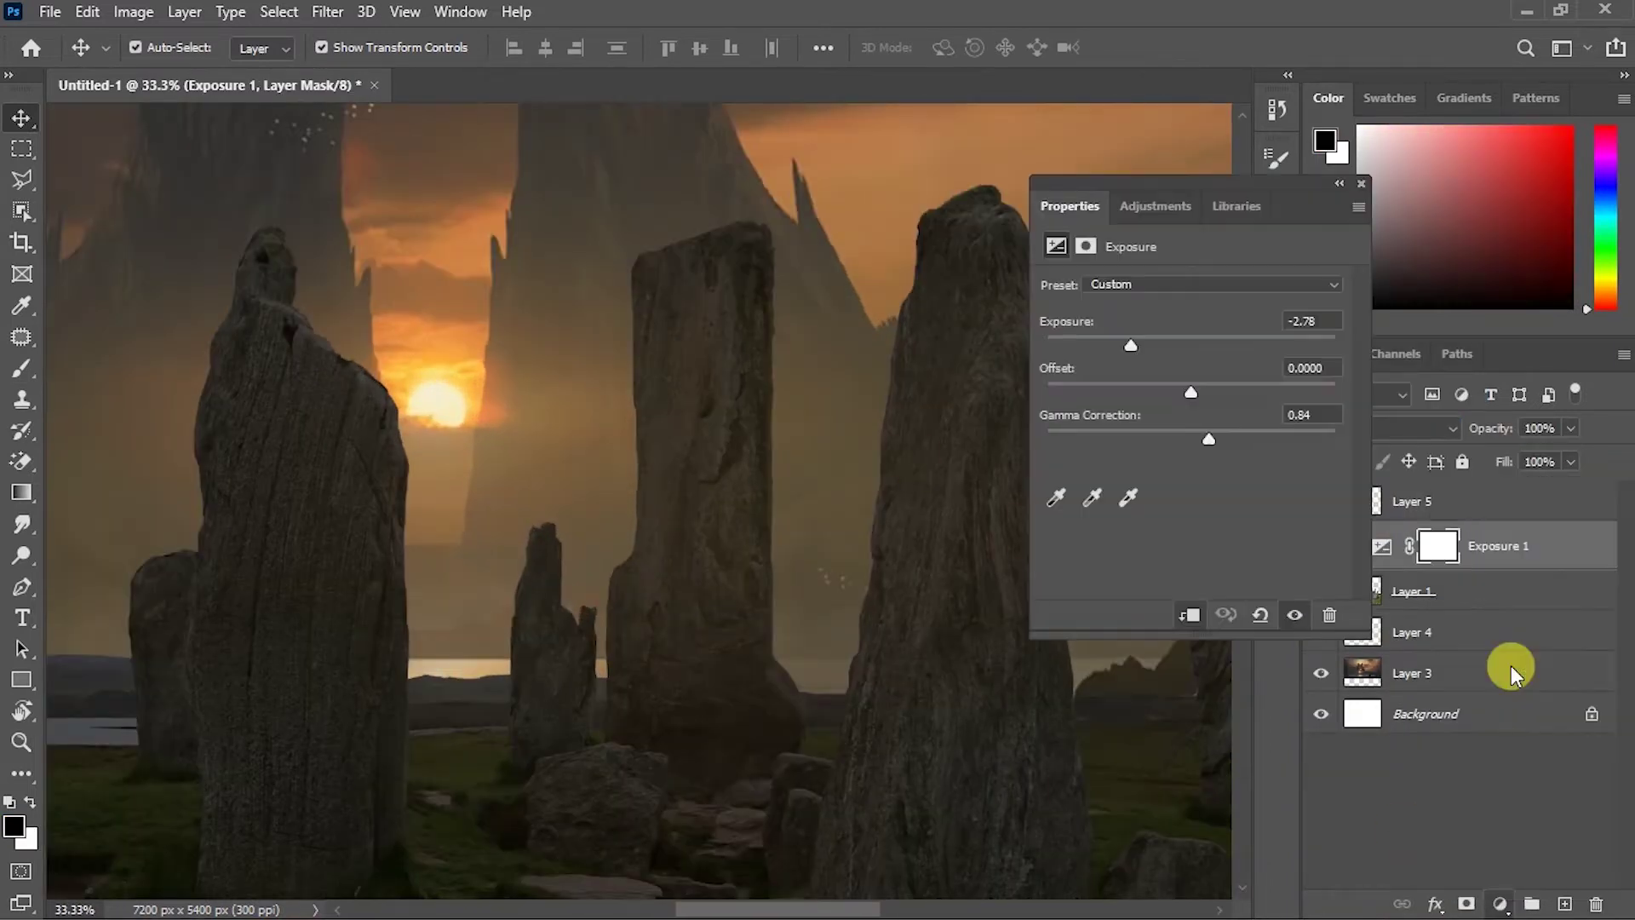
pyautogui.click(1166, 503)
pyautogui.moveTo(1148, 357); pyautogui.dragTo(1047, 371)
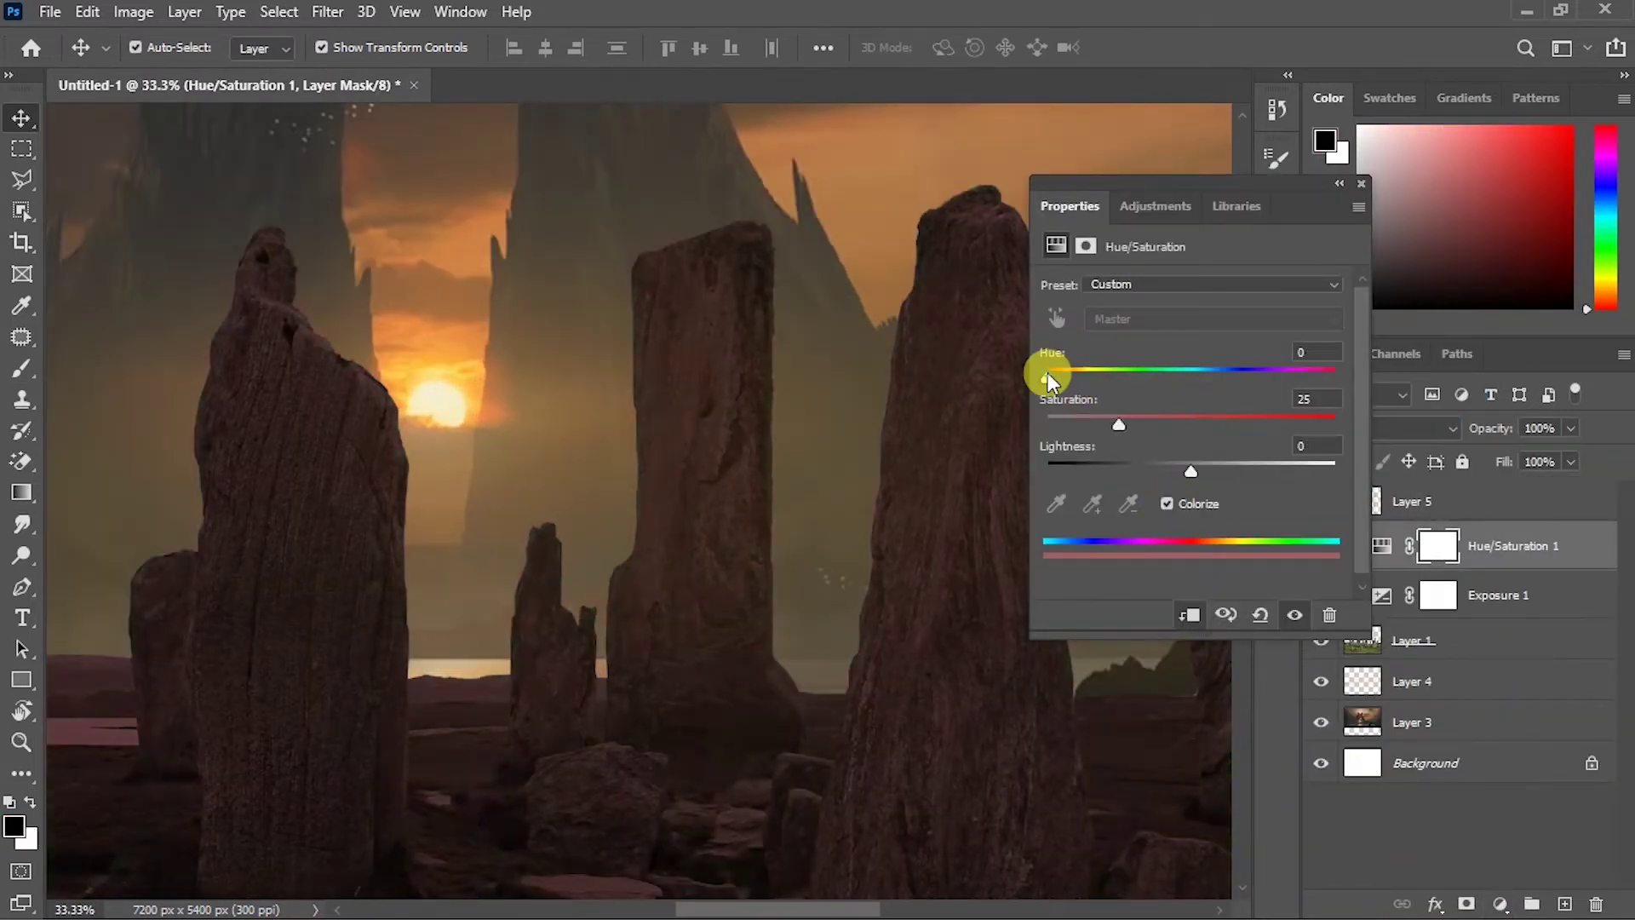
pyautogui.moveTo(1118, 423); pyautogui.dragTo(1334, 423)
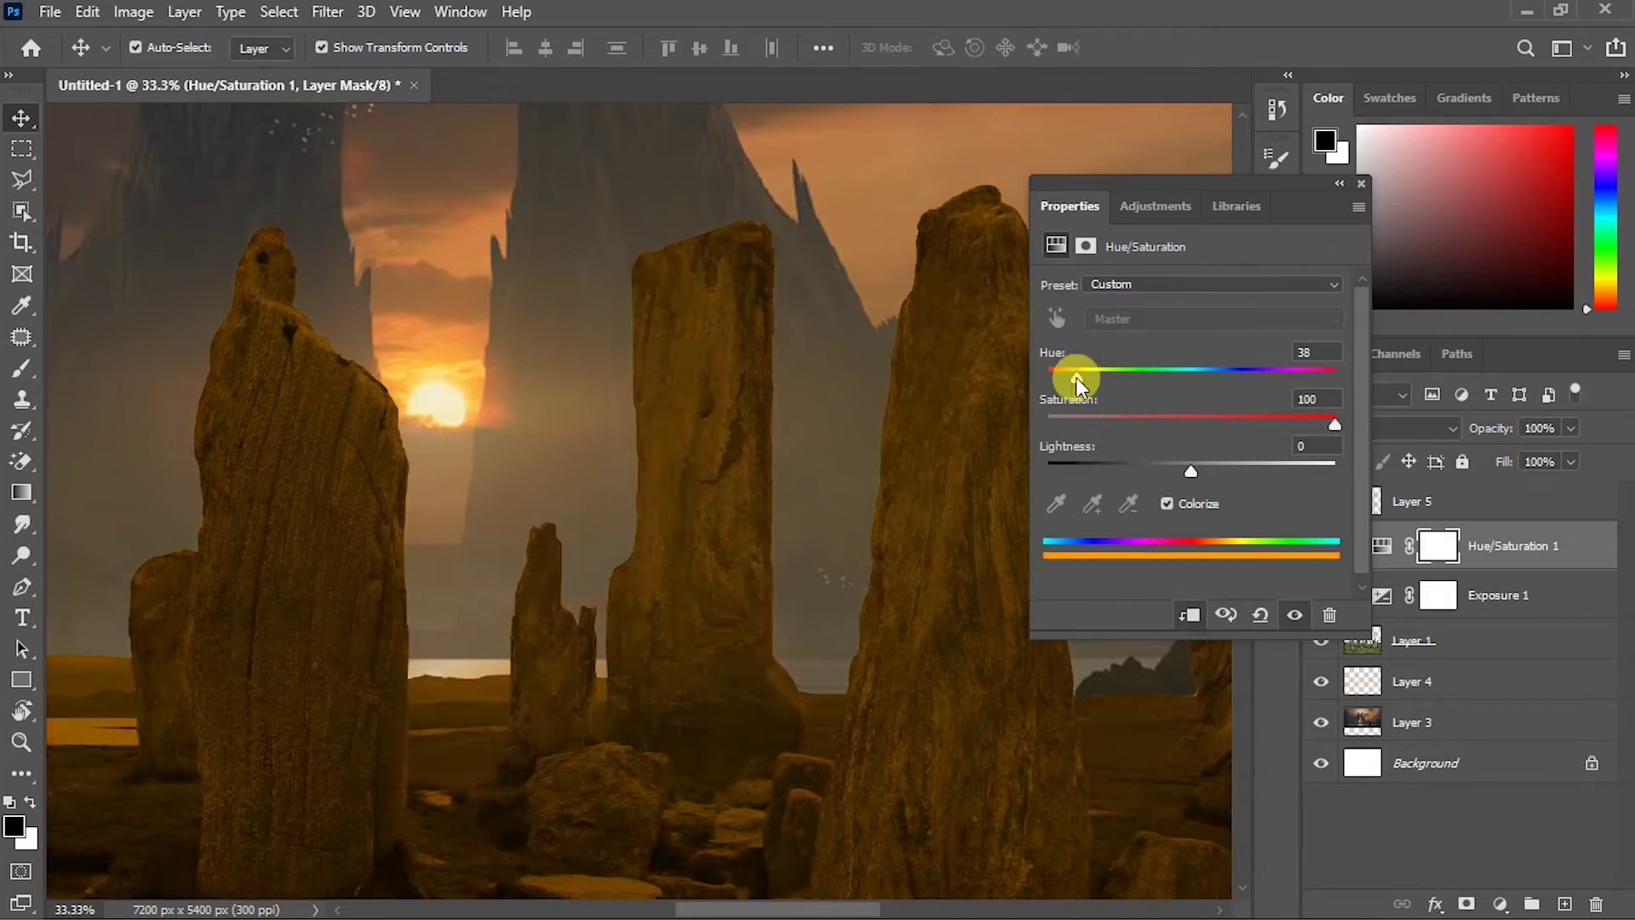
pyautogui.moveTo(1190, 472); pyautogui.dragTo(1249, 472)
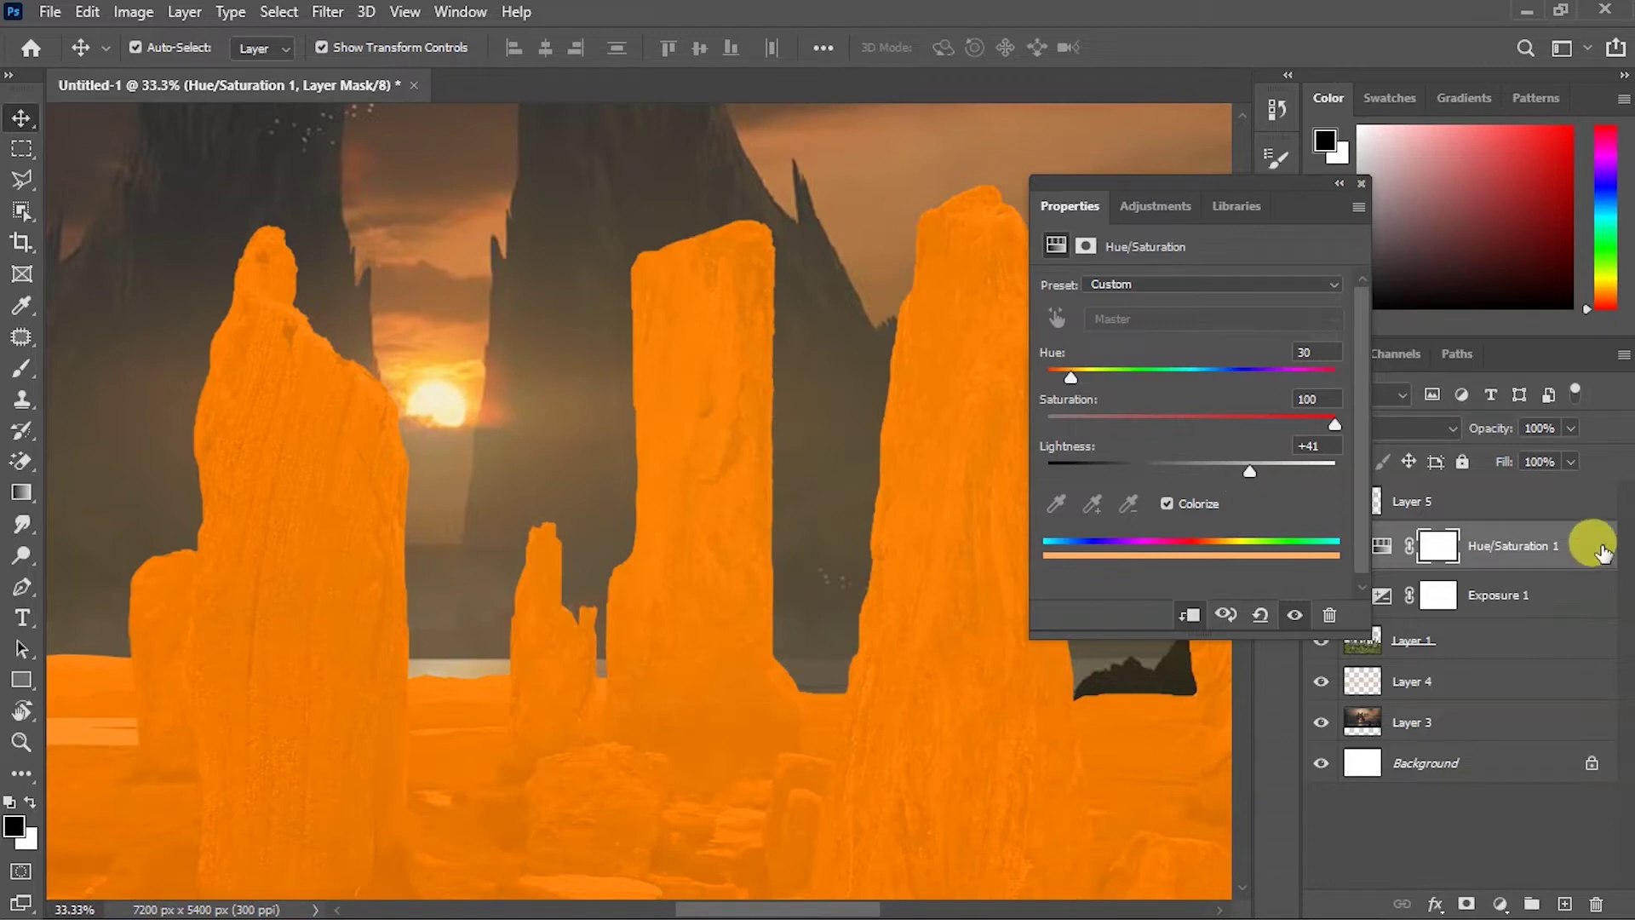
# Step: Split the Underlying Layer Blend If slider so rock texture shows, then invert the mask to black
pyautogui.doubleClick(1601, 552)
pyautogui.moveTo(1030, 782); pyautogui.dragTo(1106, 771)
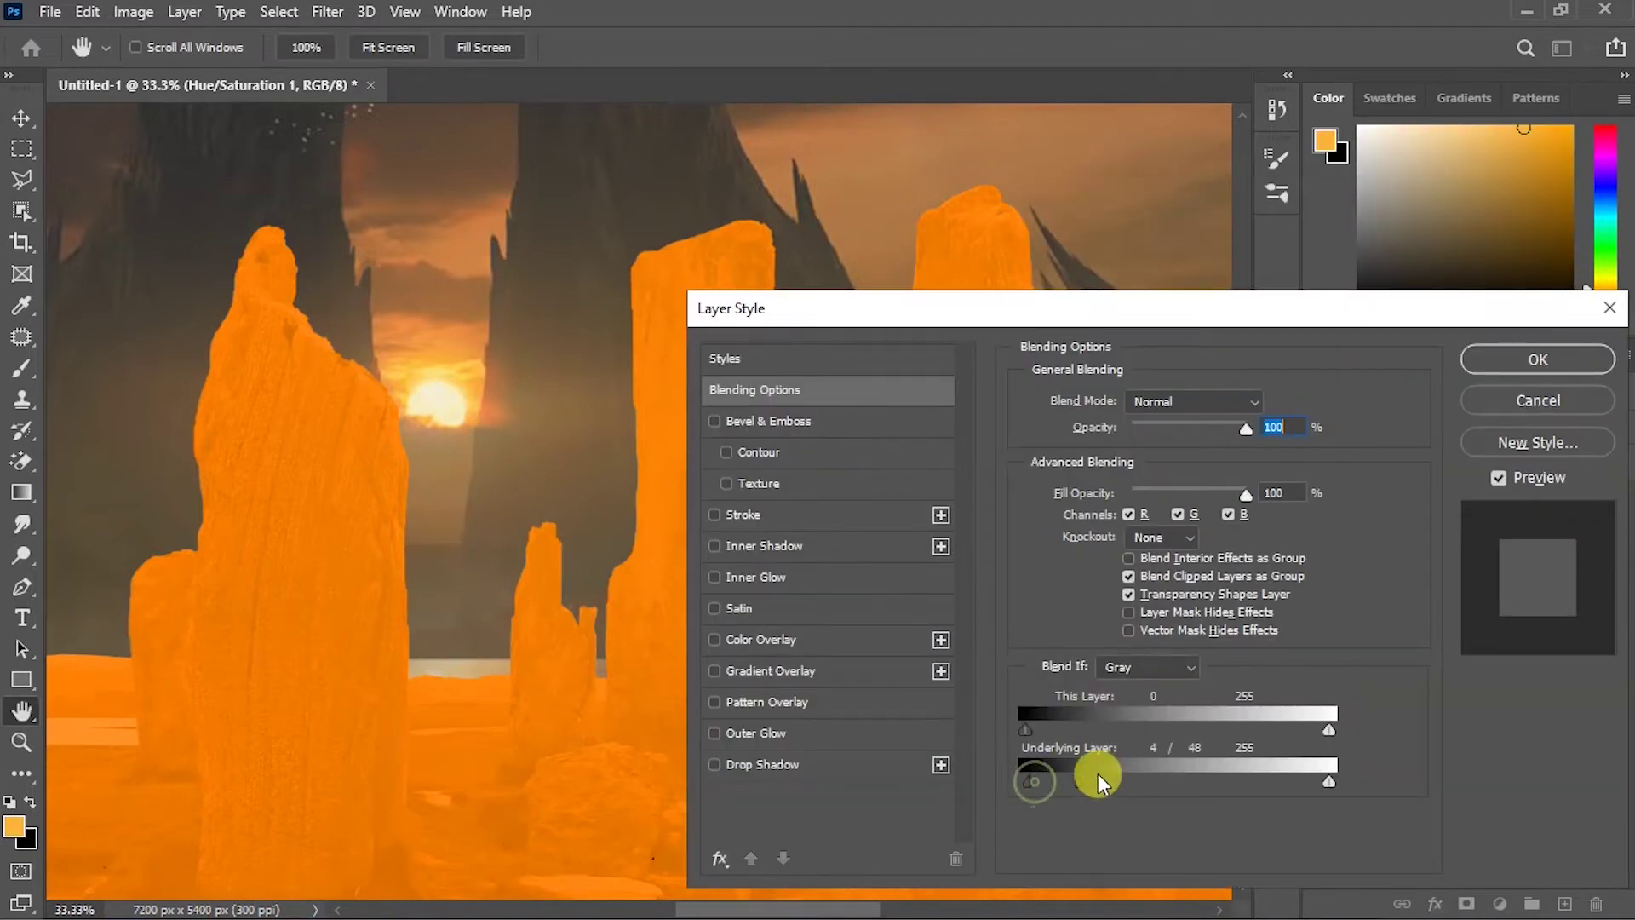
pyautogui.press('Return')
pyautogui.click(1437, 545)
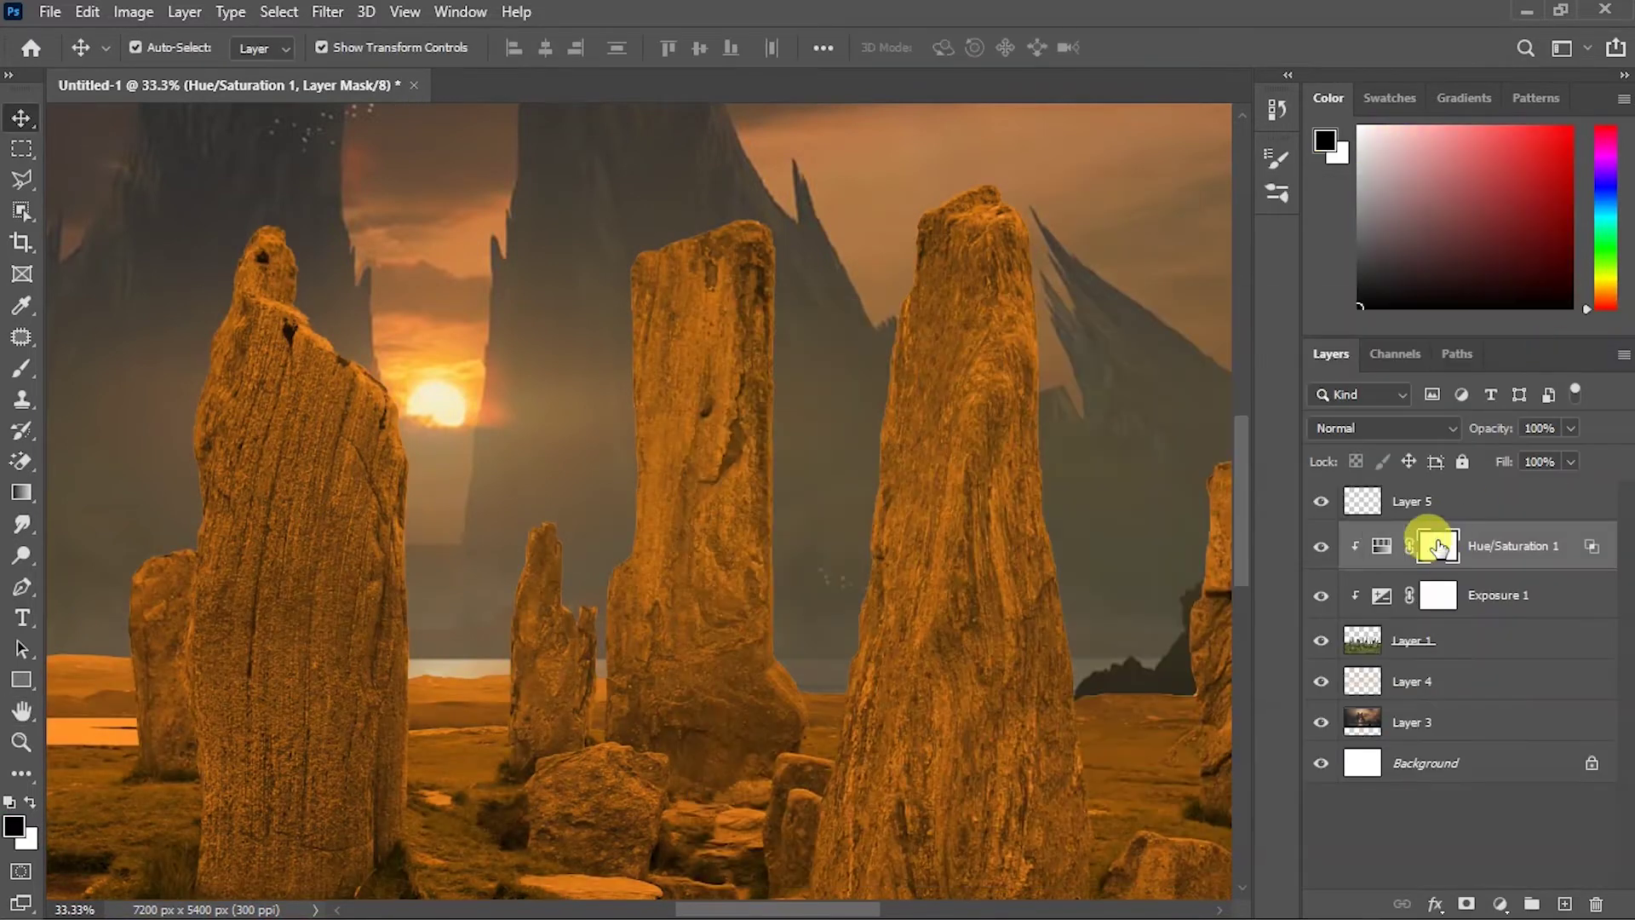
pyautogui.hotkey('ctrl', 'i')
# Step: Paint orange rim light along the stone edges with a 250 brush at 66% flow
pyautogui.press('b')
pyautogui.moveTo(630, 46); pyautogui.dragTo(700, 47)
pyautogui.press('[')
pyautogui.press('[')
pyautogui.press('[')
pyautogui.press('[')
pyautogui.press('[')
pyautogui.press('[')
pyautogui.moveTo(414, 542)
pyautogui.mouseDown()
pyautogui.moveTo(332, 270)
pyautogui.moveTo(511, 219)
pyautogui.moveTo(511, 474)
pyautogui.moveTo(555, 584)
pyautogui.moveTo(879, 109)
pyautogui.mouseUp()
# Step: Remove glow from the central stone's left edge and warm the tall right and middle stones
pyautogui.press('x')
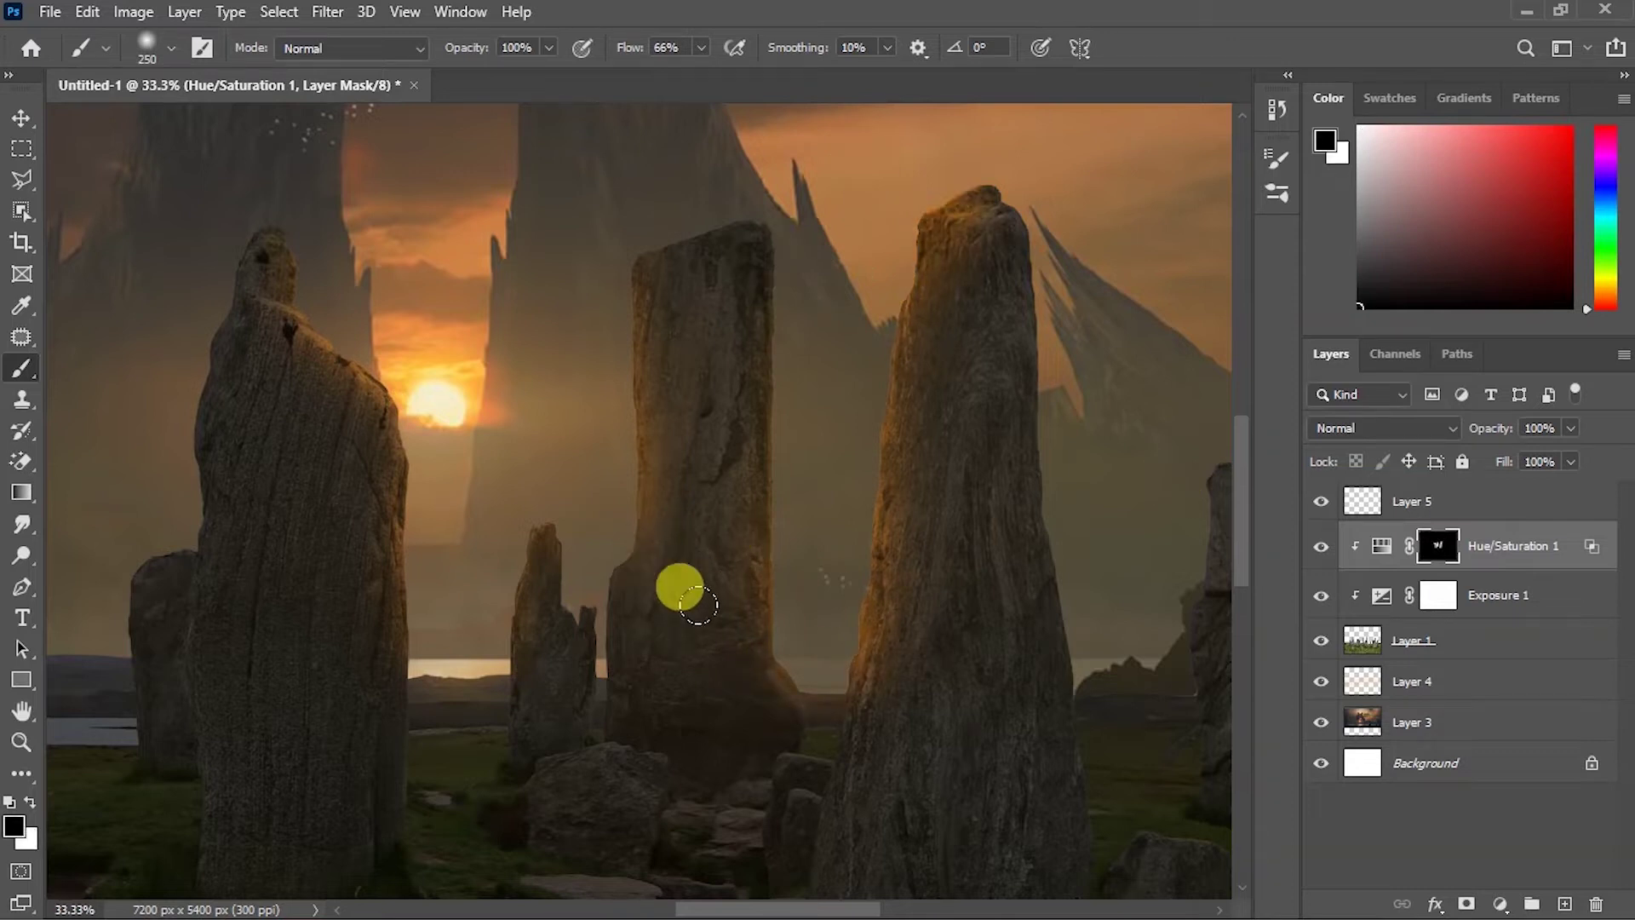
pyautogui.scroll(-3, 716, 647)
pyautogui.scroll(1, 741, 656)
pyautogui.scroll(1, 851, 508)
pyautogui.press(']')
pyautogui.press(']')
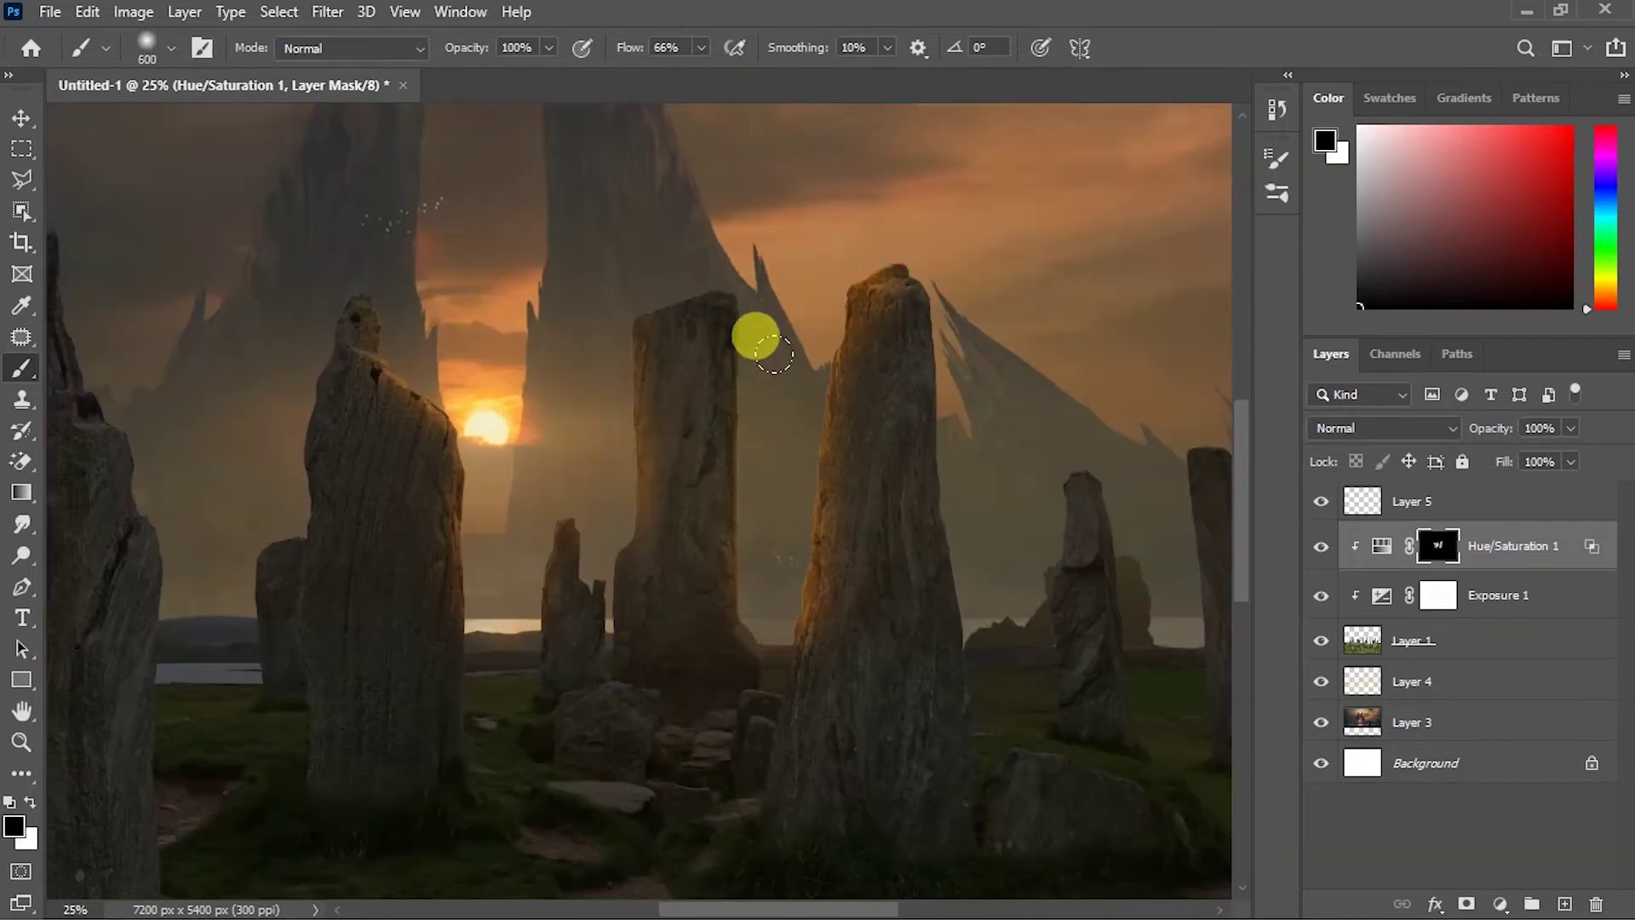
pyautogui.moveTo(826, 413); pyautogui.dragTo(753, 519)
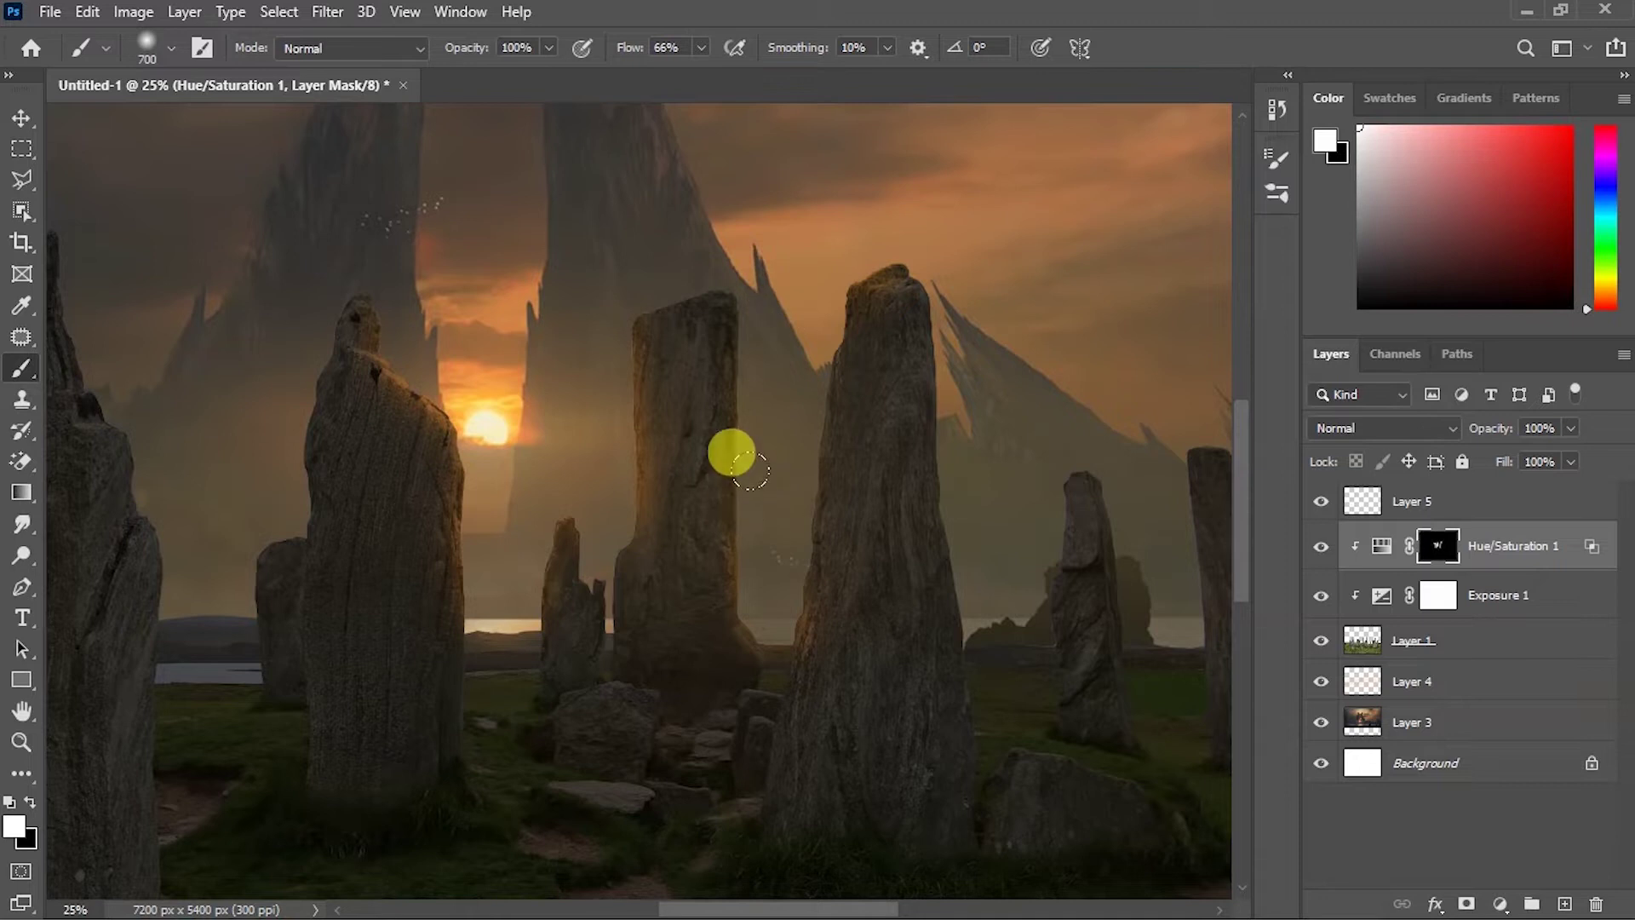
pyautogui.moveTo(773, 298); pyautogui.dragTo(737, 494)
pyautogui.moveTo(784, 227); pyautogui.dragTo(737, 609)
pyautogui.press('x')
pyautogui.press('[')
pyautogui.press('[')
pyautogui.press('[')
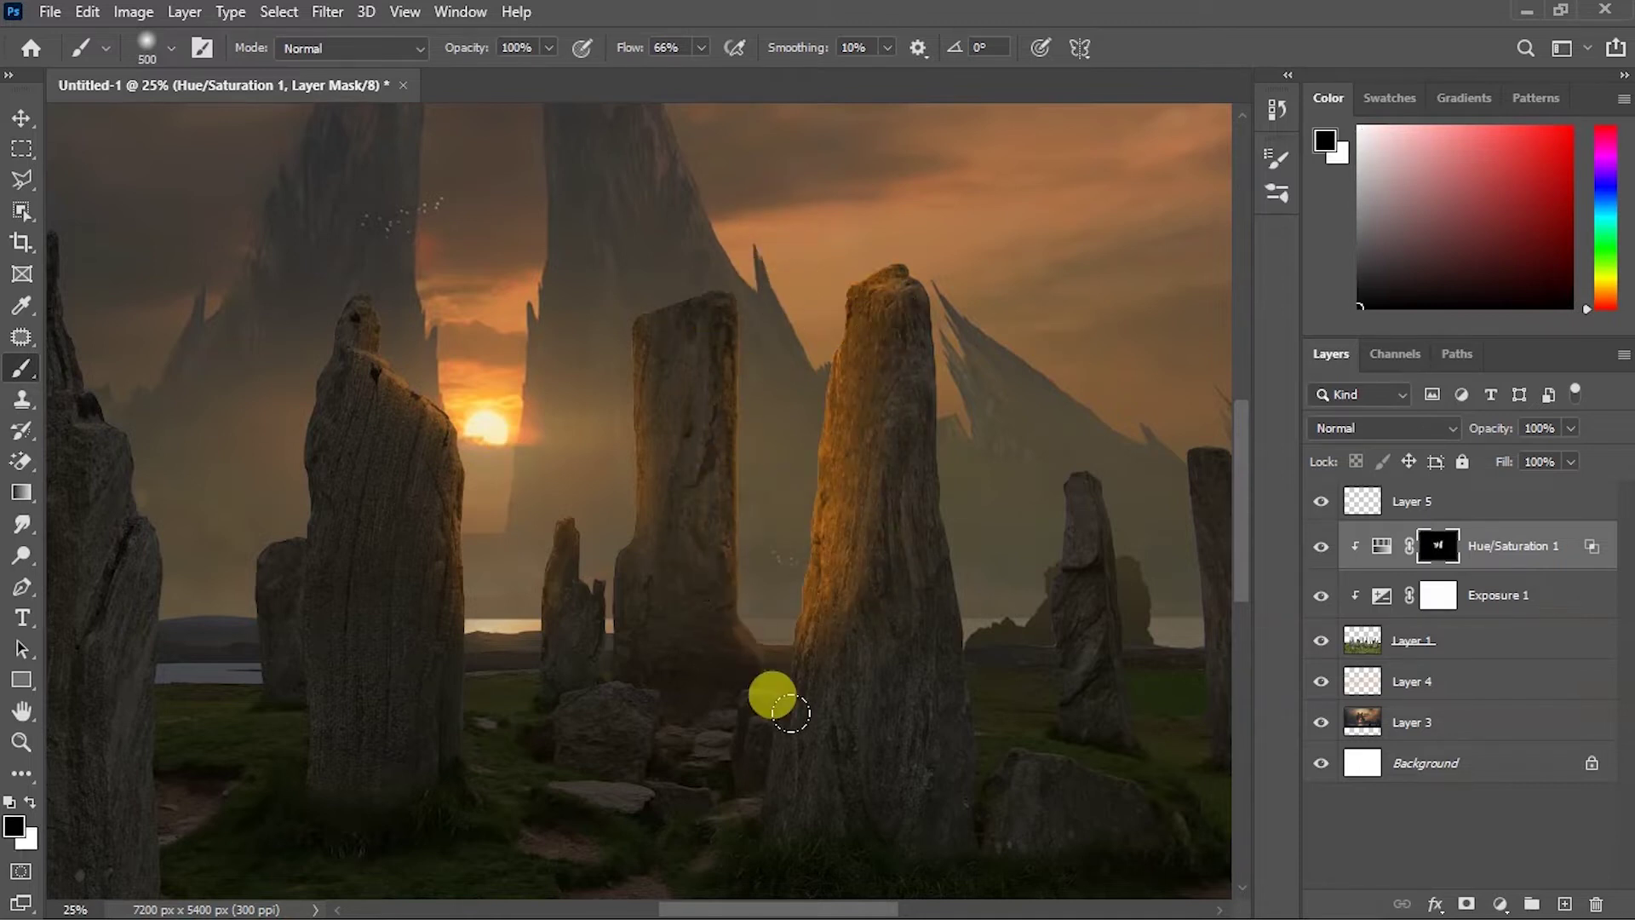
# Step: Add orange glow along the left stone and small left stone, toning down the ground
pyautogui.hotkey('ctrl', '-')
pyautogui.press('x')
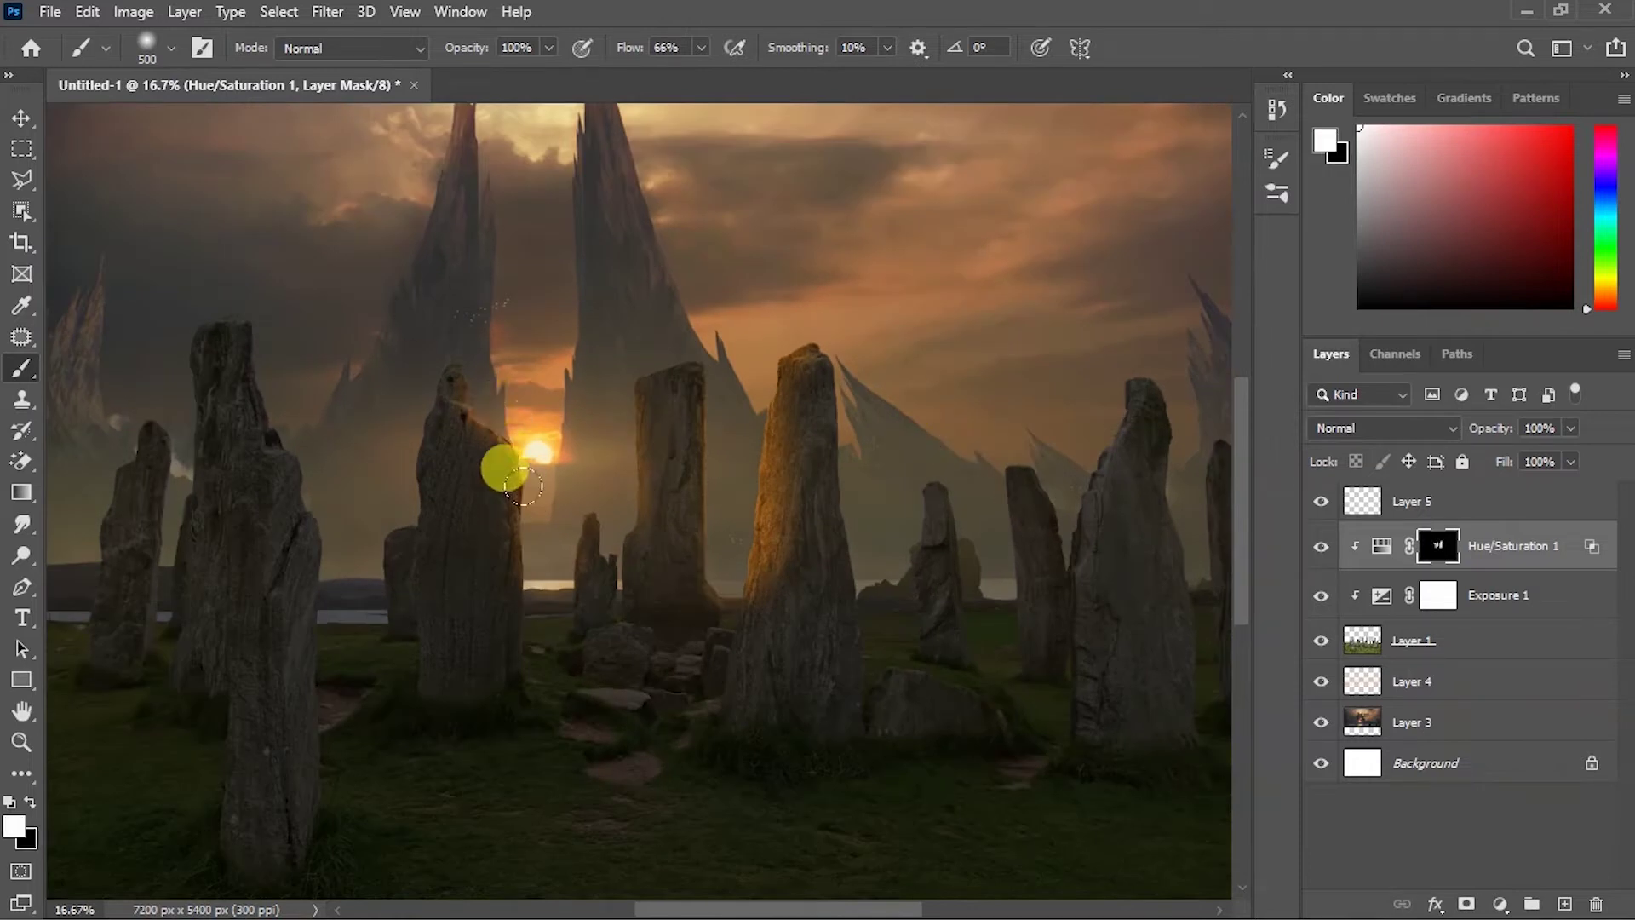
pyautogui.moveTo(349, 553)
pyautogui.mouseDown()
pyautogui.moveTo(285, 548)
pyautogui.moveTo(251, 294)
pyautogui.mouseUp()
pyautogui.moveTo(335, 706)
pyautogui.mouseDown()
pyautogui.moveTo(326, 621)
pyautogui.moveTo(341, 734)
pyautogui.mouseUp()
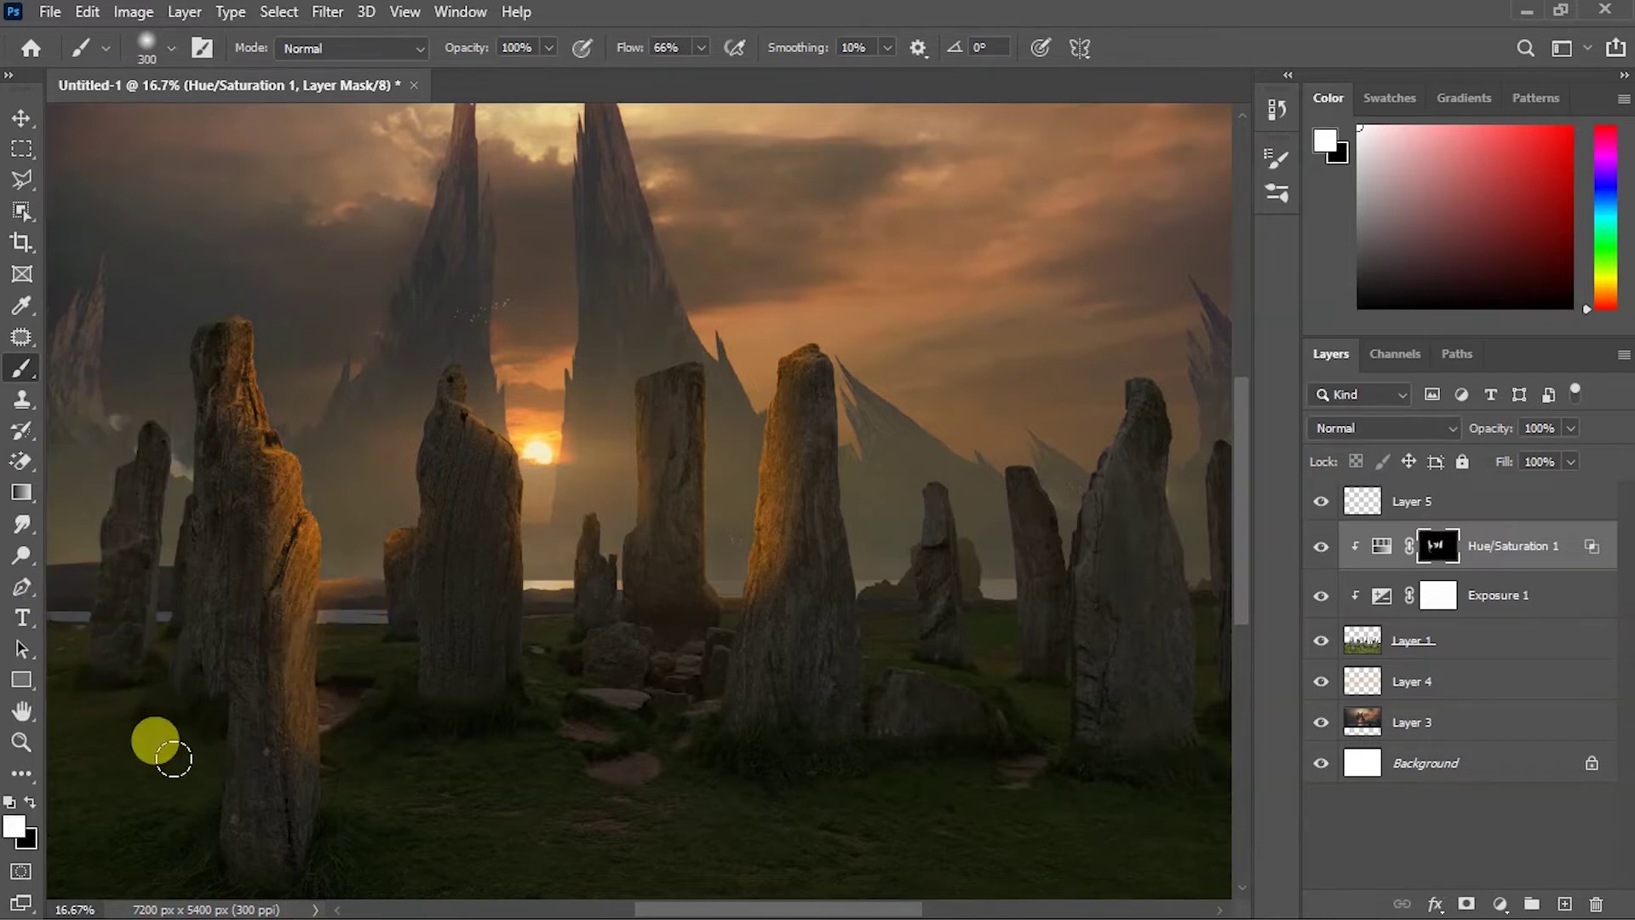
pyautogui.moveTo(174, 758); pyautogui.dragTo(166, 446)
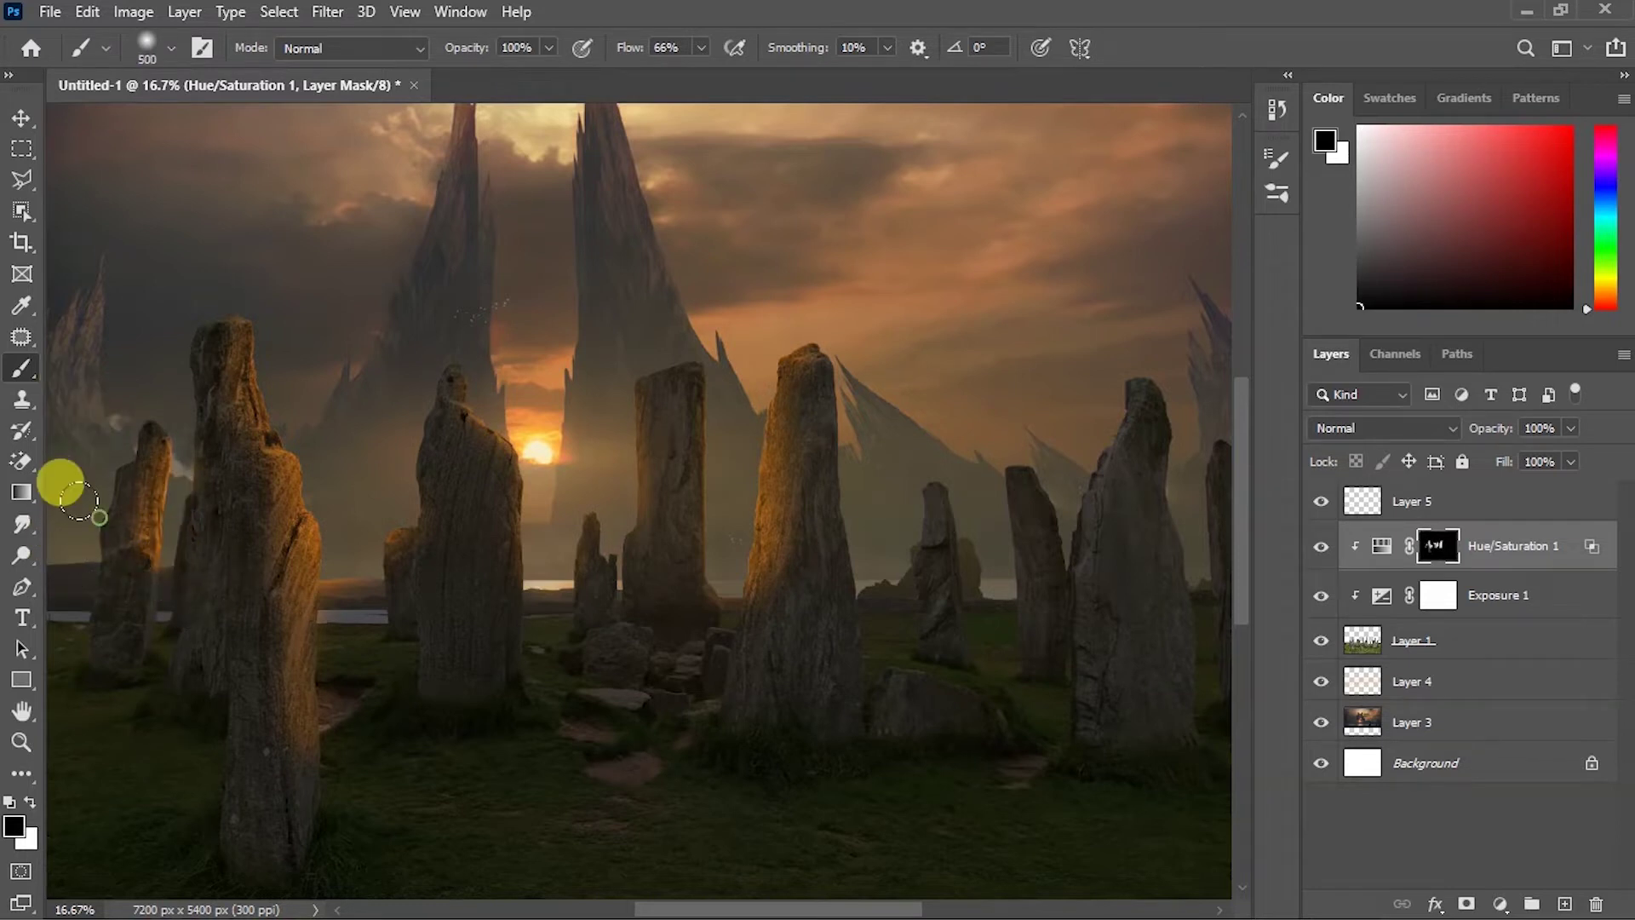
# Step: Paint glow onto the middle stones, the ground beside them and the right stone
pyautogui.scroll(-1, 91, 555)
pyautogui.scroll(2, 98, 566)
pyautogui.press('x')
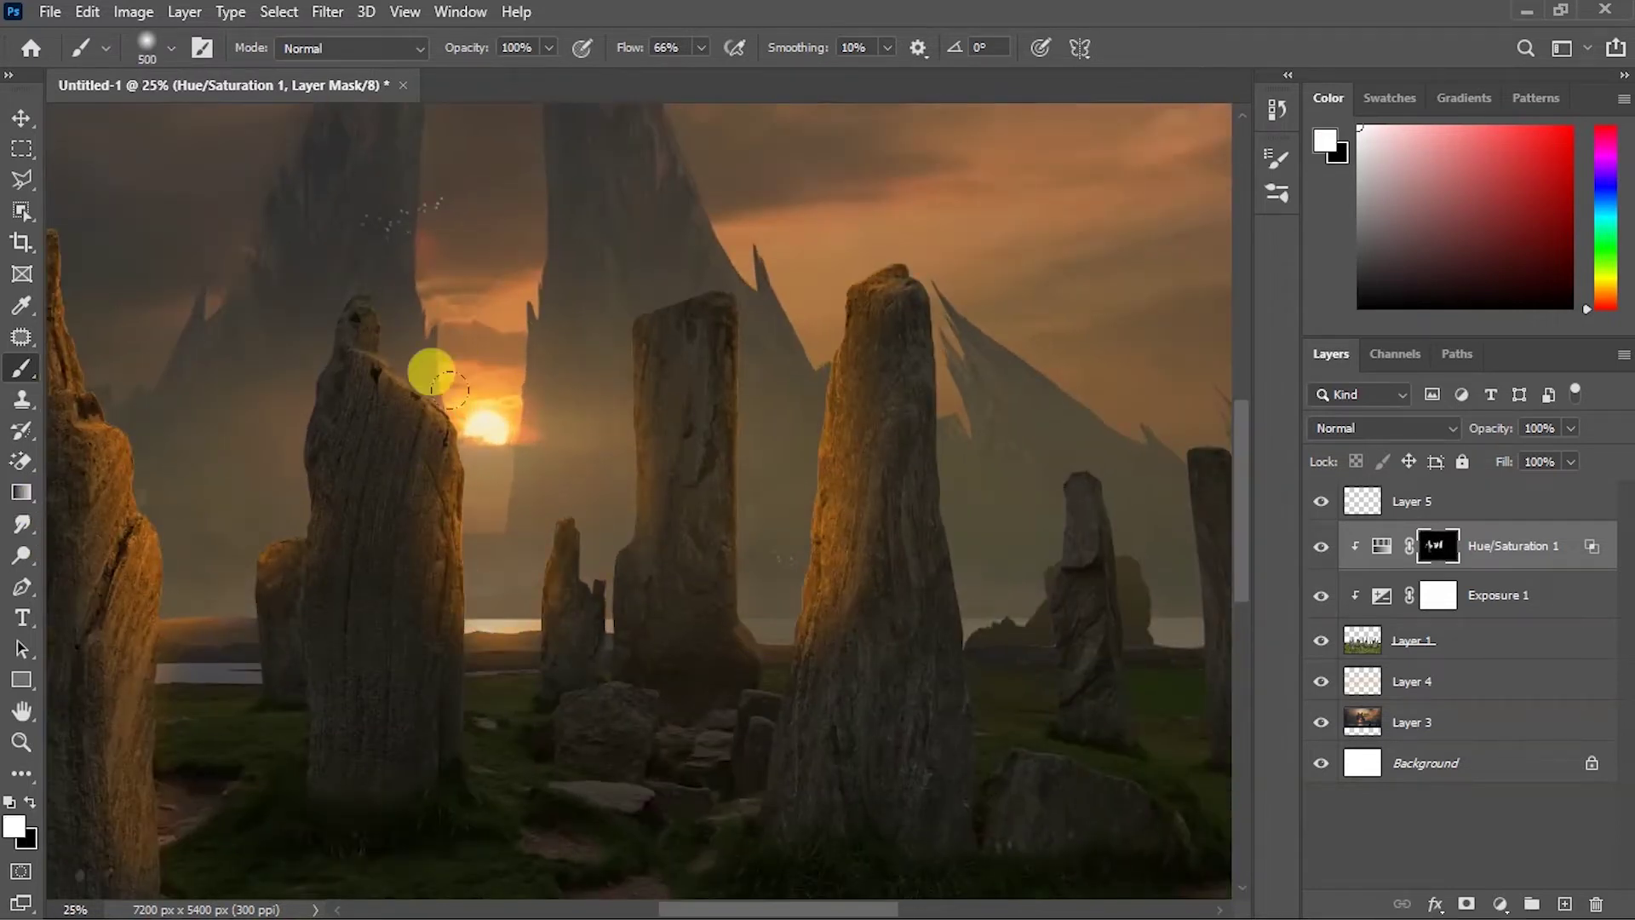
pyautogui.hscroll(1, 594, 621)
pyautogui.hscroll(4, 304, 223)
pyautogui.moveTo(775, 547)
pyautogui.mouseDown()
pyautogui.moveTo(917, 469)
pyautogui.moveTo(880, 420)
pyautogui.moveTo(902, 657)
pyautogui.mouseUp()
pyautogui.hscroll(4, 902, 657)
pyautogui.moveTo(836, 281); pyautogui.dragTo(849, 703)
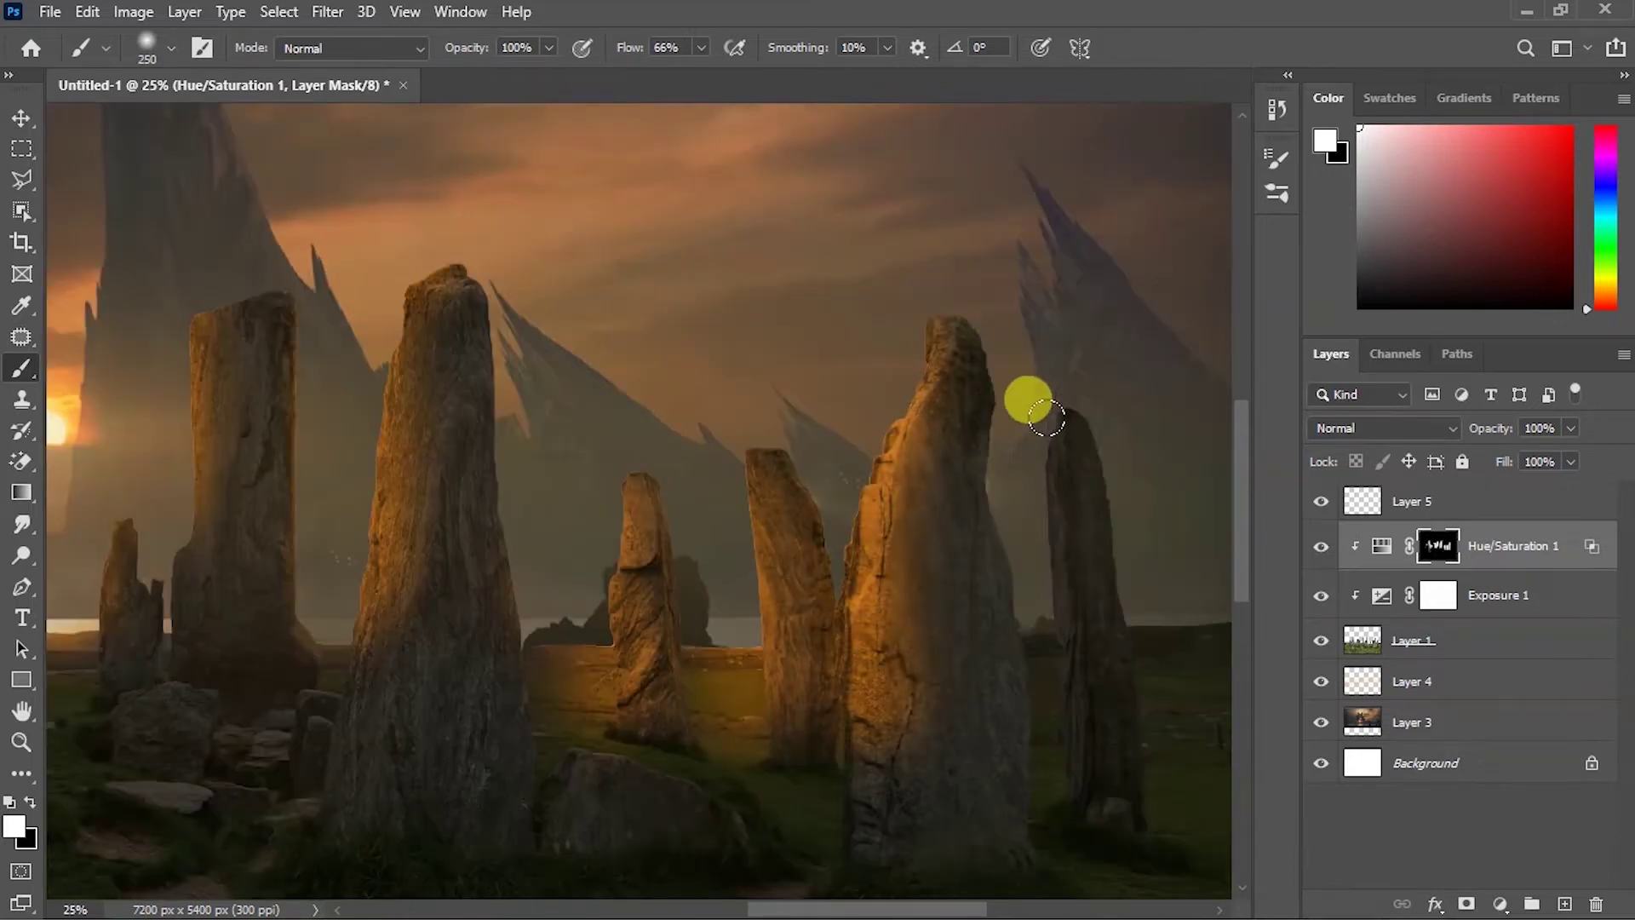
pyautogui.moveTo(1051, 430); pyautogui.dragTo(1052, 821)
pyautogui.scroll(-4, 1051, 822)
pyautogui.scroll(3, 1039, 816)
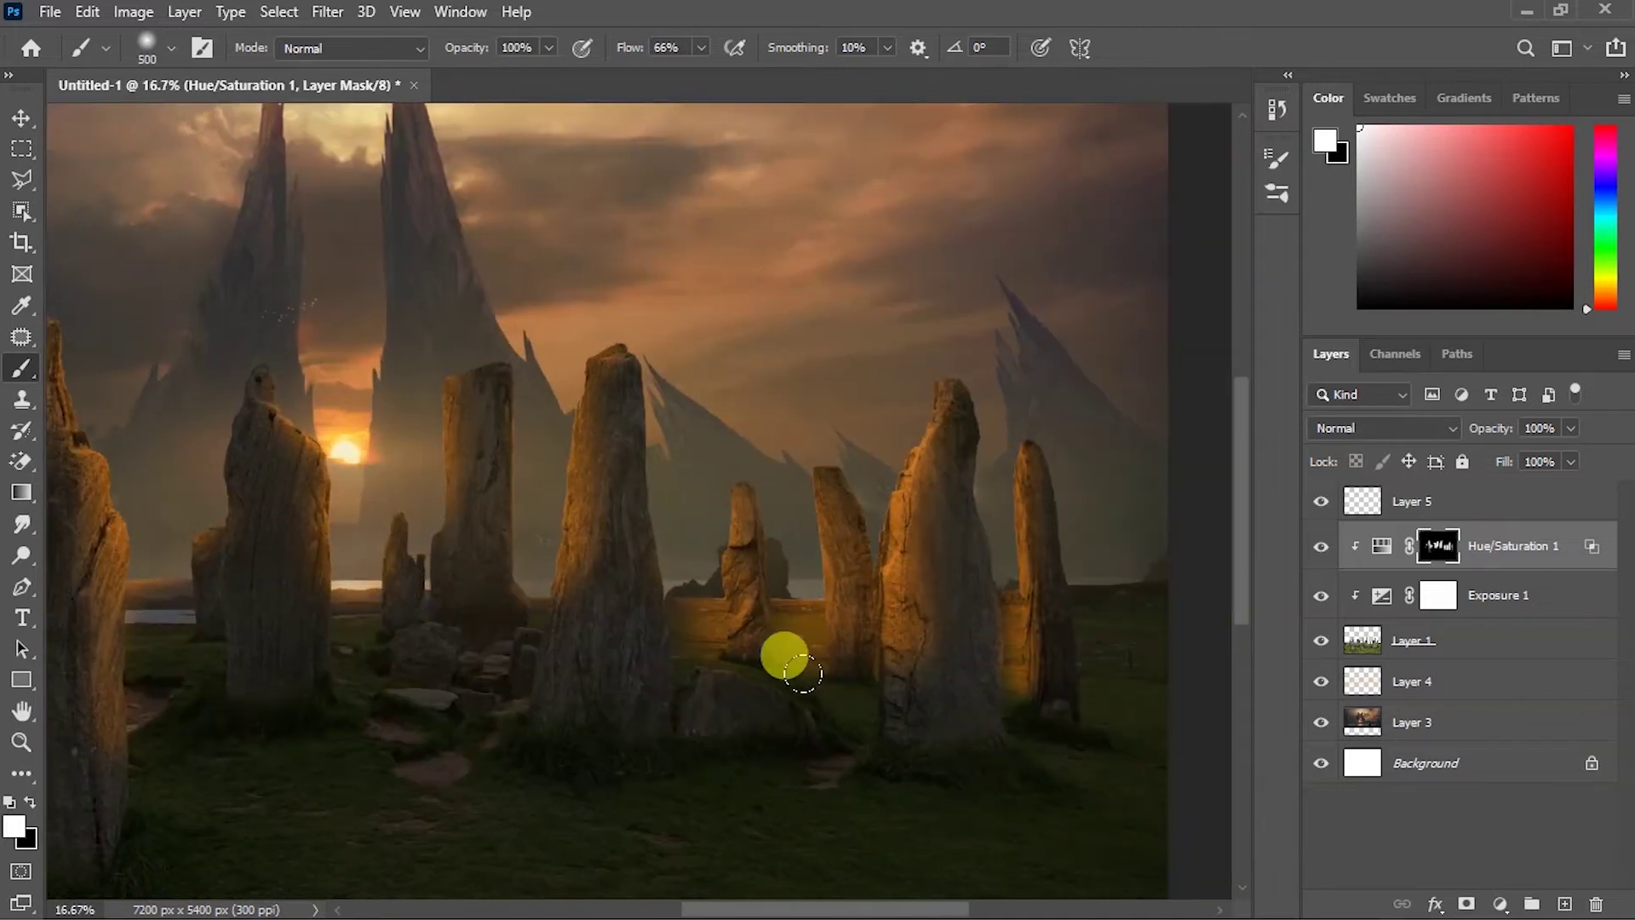
# Step: Lower the brush flow and paint subtler glow across the stones with a 150 brush
pyautogui.moveTo(601, 52); pyautogui.dragTo(593, 51)
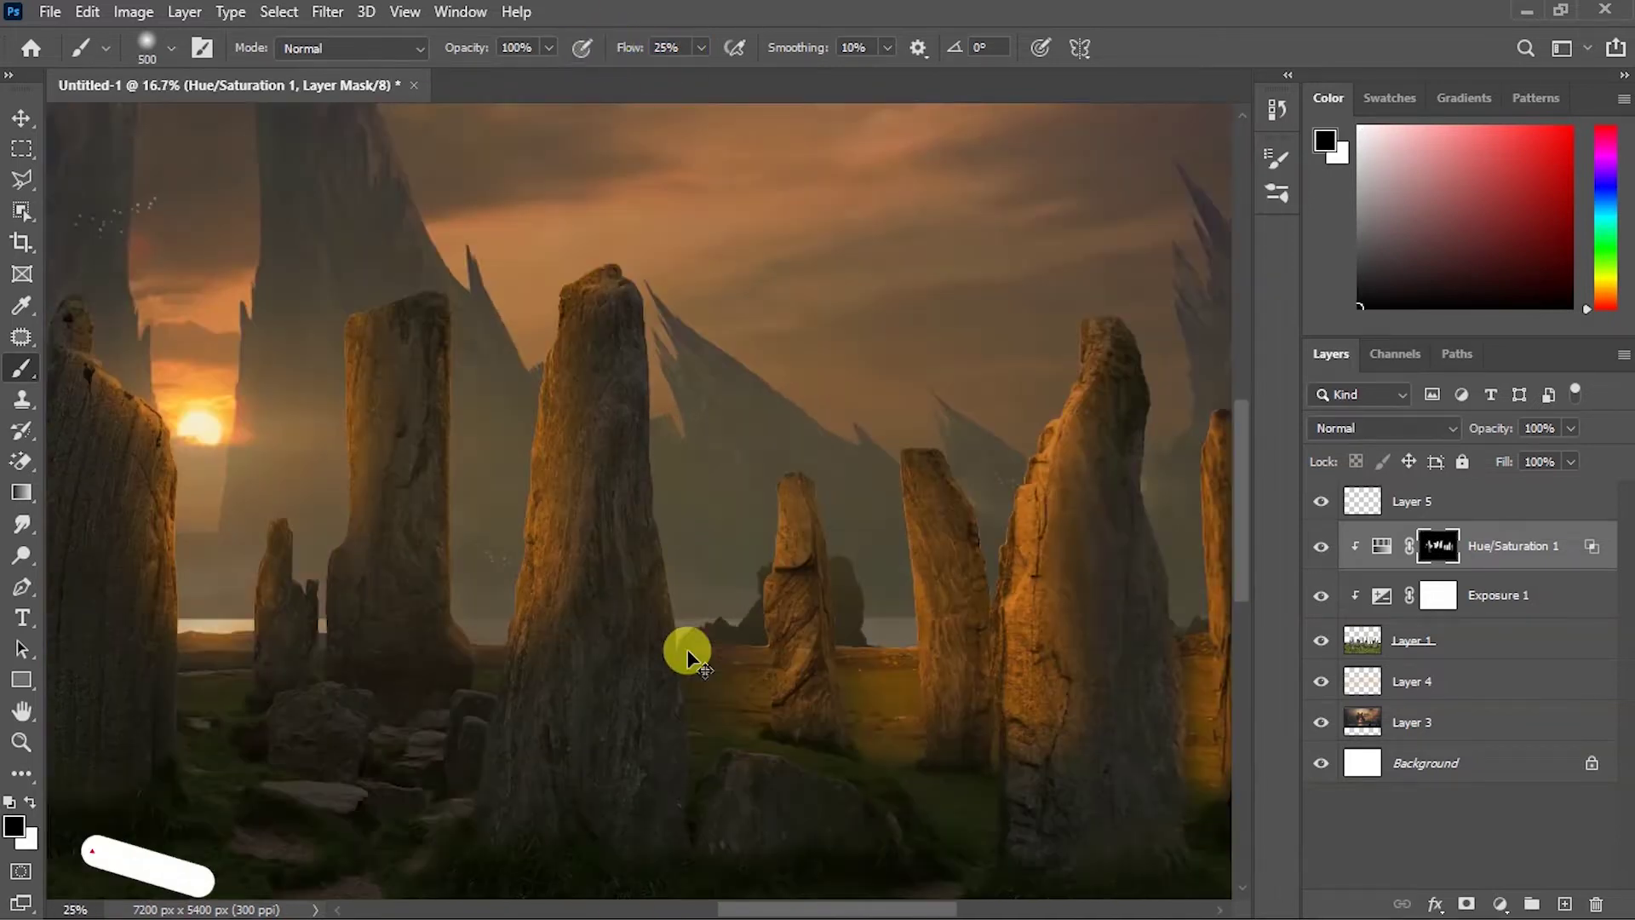
pyautogui.scroll(1, 682, 650)
pyautogui.hscroll(3, 536, 661)
pyautogui.moveTo(820, 643)
pyautogui.mouseDown()
pyautogui.moveTo(718, 633)
pyautogui.moveTo(656, 584)
pyautogui.moveTo(648, 537)
pyautogui.mouseUp()
pyautogui.press('[')
pyautogui.press('[')
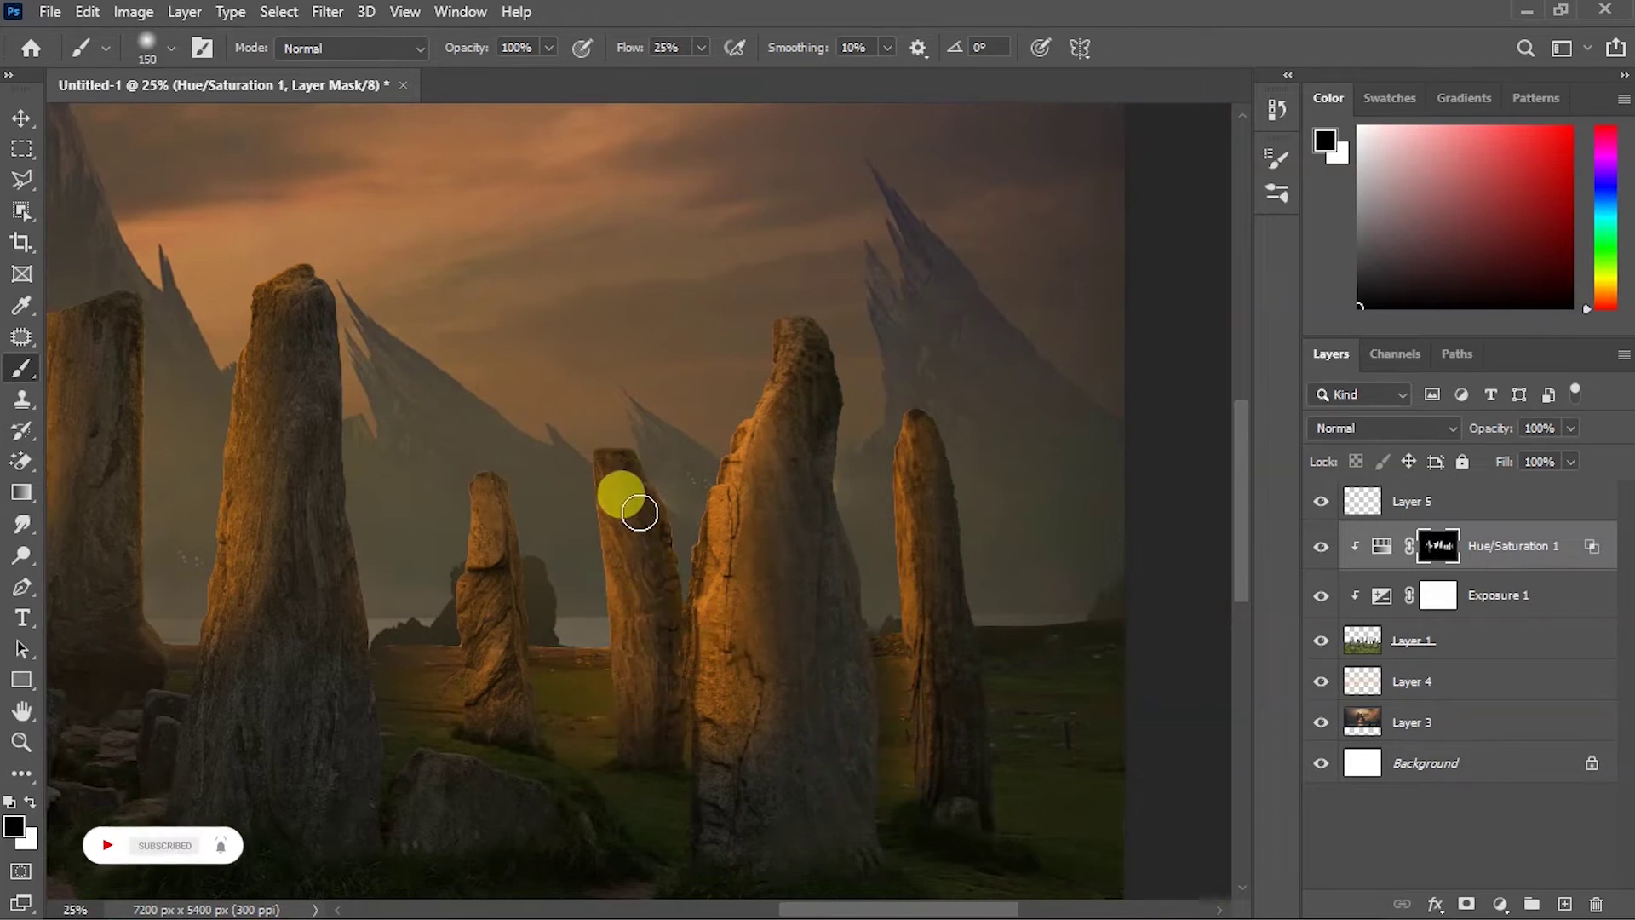
pyautogui.moveTo(802, 779)
pyautogui.mouseDown()
pyautogui.moveTo(518, 533)
pyautogui.moveTo(522, 707)
pyautogui.moveTo(945, 573)
pyautogui.moveTo(978, 760)
pyautogui.mouseUp()
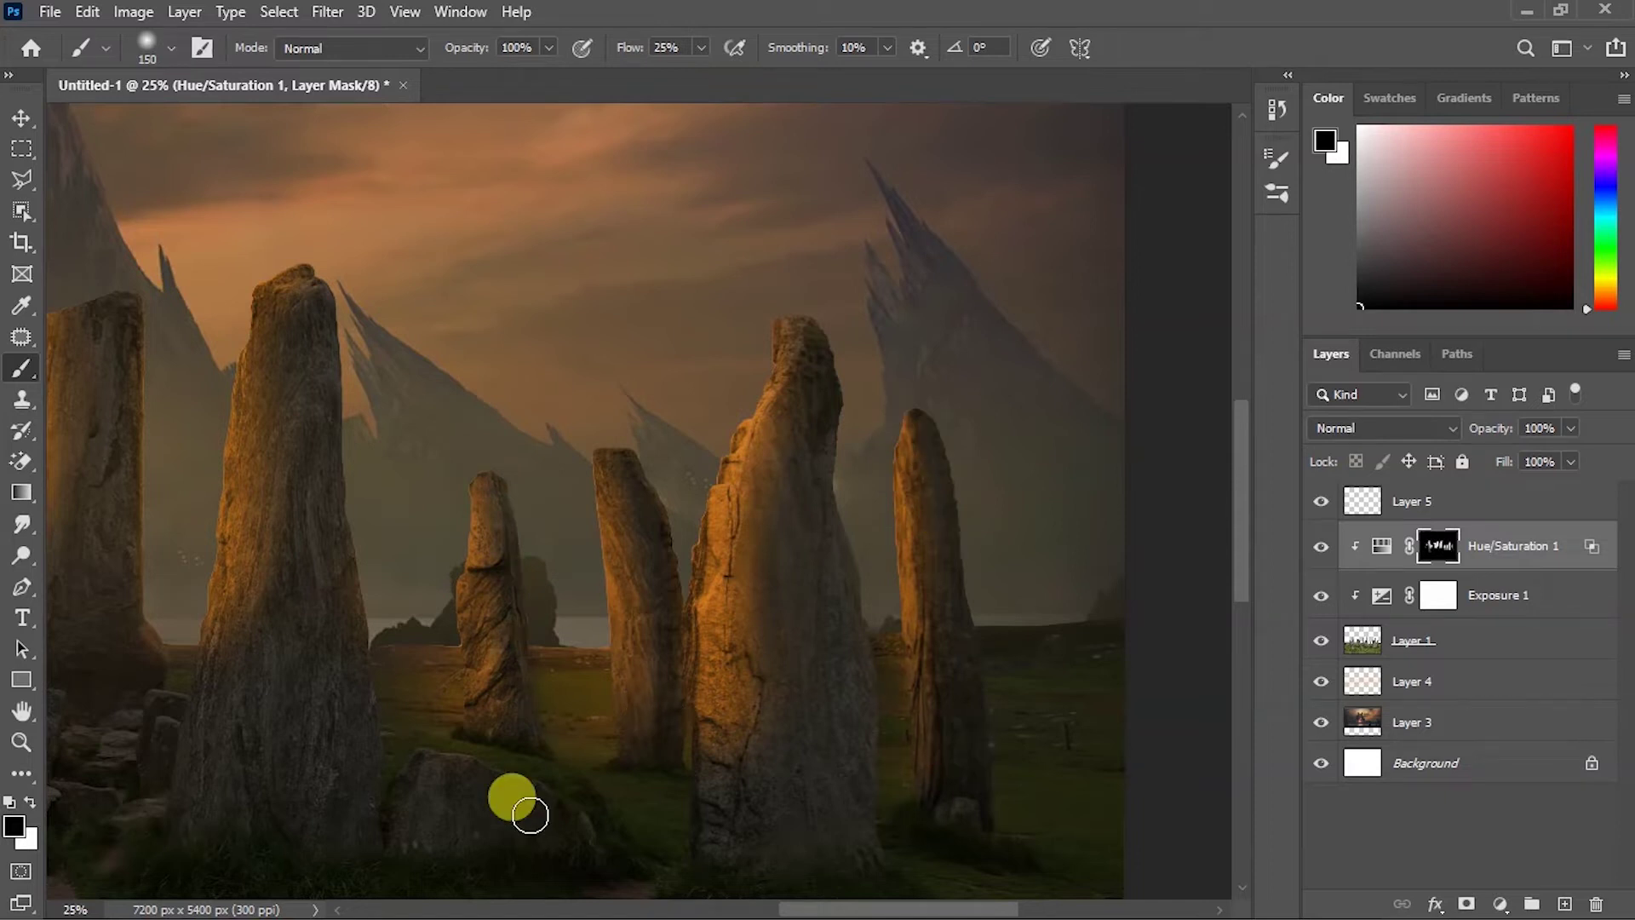
# Step: Paint more glow onto the left stone, then switch to removing glow
pyautogui.scroll(-3, 530, 815)
pyautogui.scroll(2, 529, 813)
pyautogui.scroll(2, 526, 810)
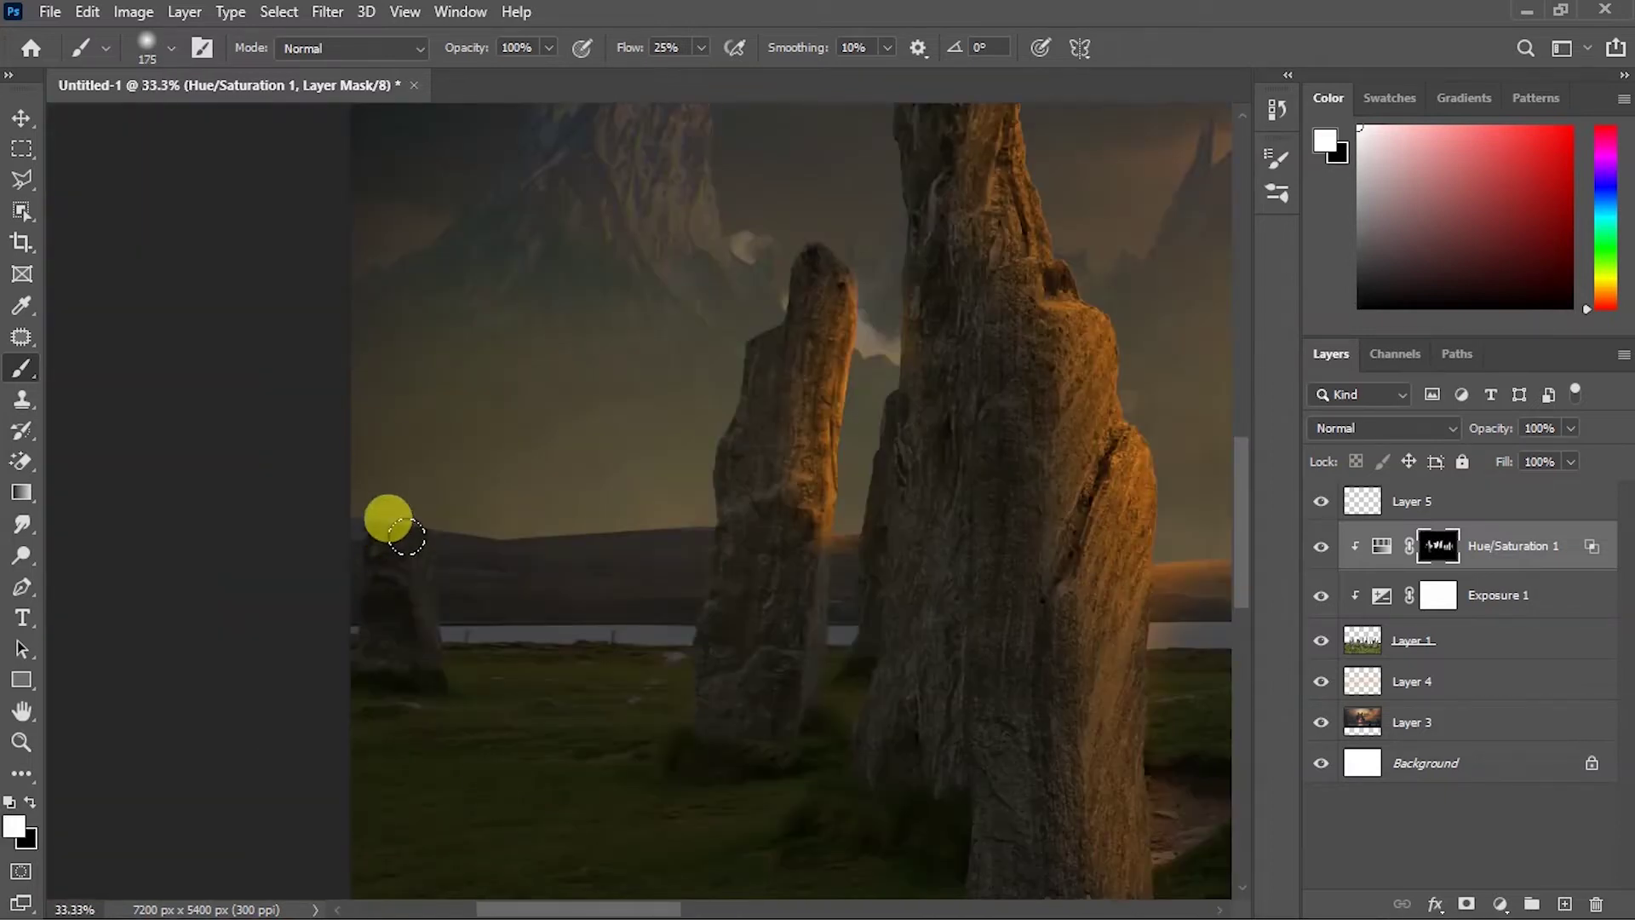
pyautogui.moveTo(406, 532)
pyautogui.mouseDown()
pyautogui.moveTo(555, 628)
pyautogui.moveTo(468, 639)
pyautogui.mouseUp()
pyautogui.press('x')
pyautogui.press('[')
pyautogui.press('[')
pyautogui.press('[')
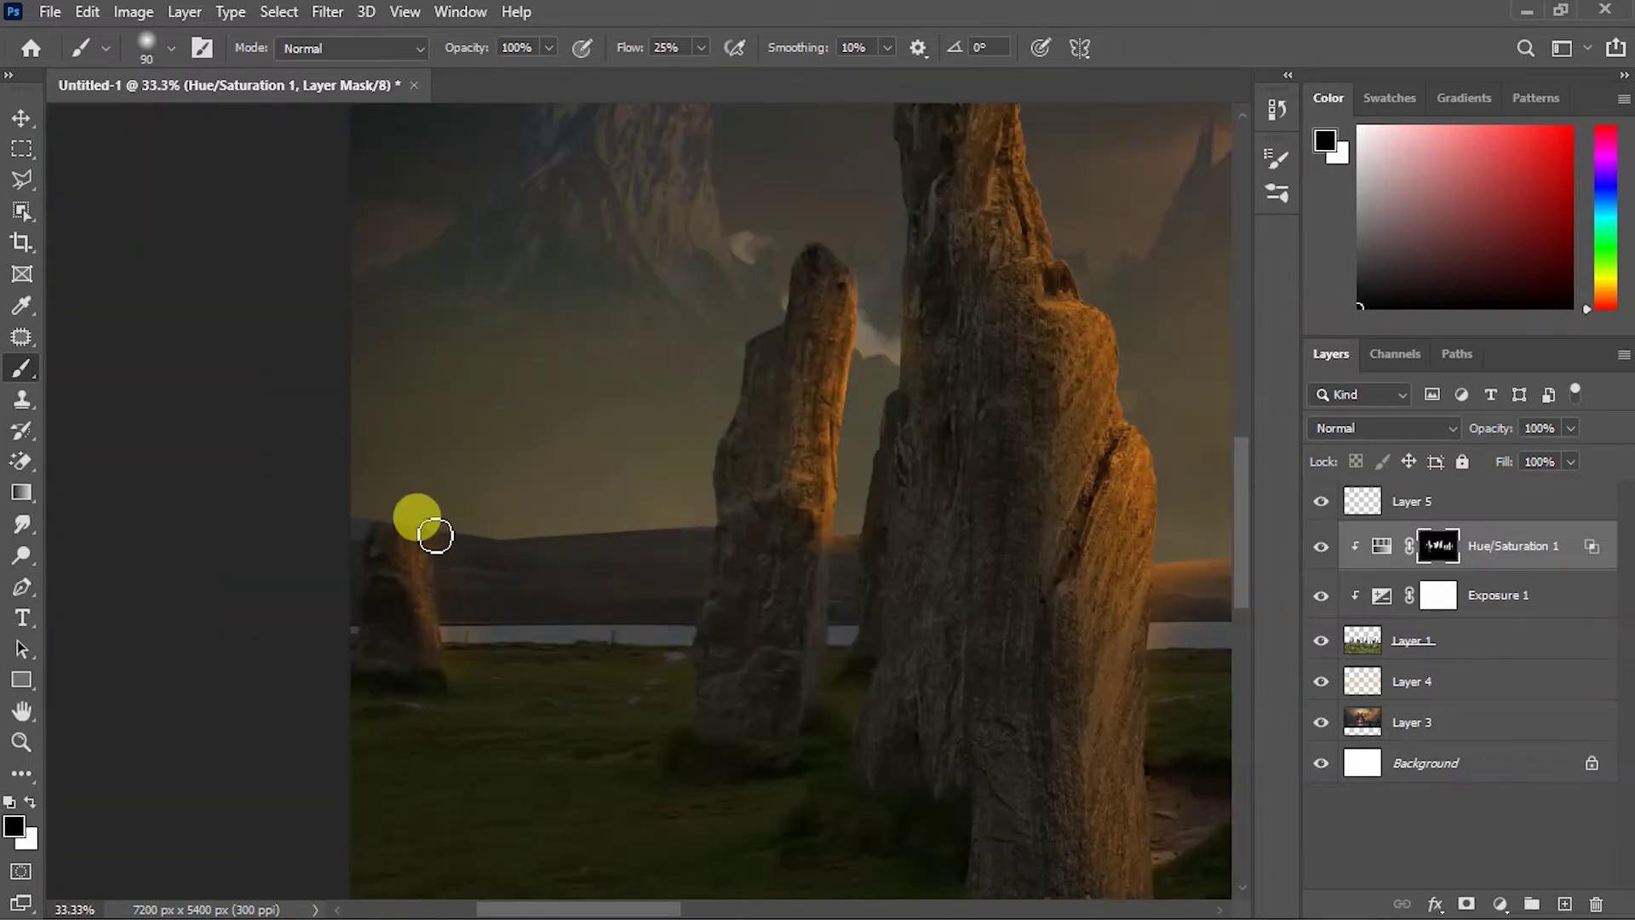
pyautogui.scroll(-3, 431, 533)
pyautogui.scroll(1, 430, 533)
# Step: Ease the Hue/Saturation tint to saturation 75 and retarget its mask with default colours
pyautogui.doubleClick(1378, 545)
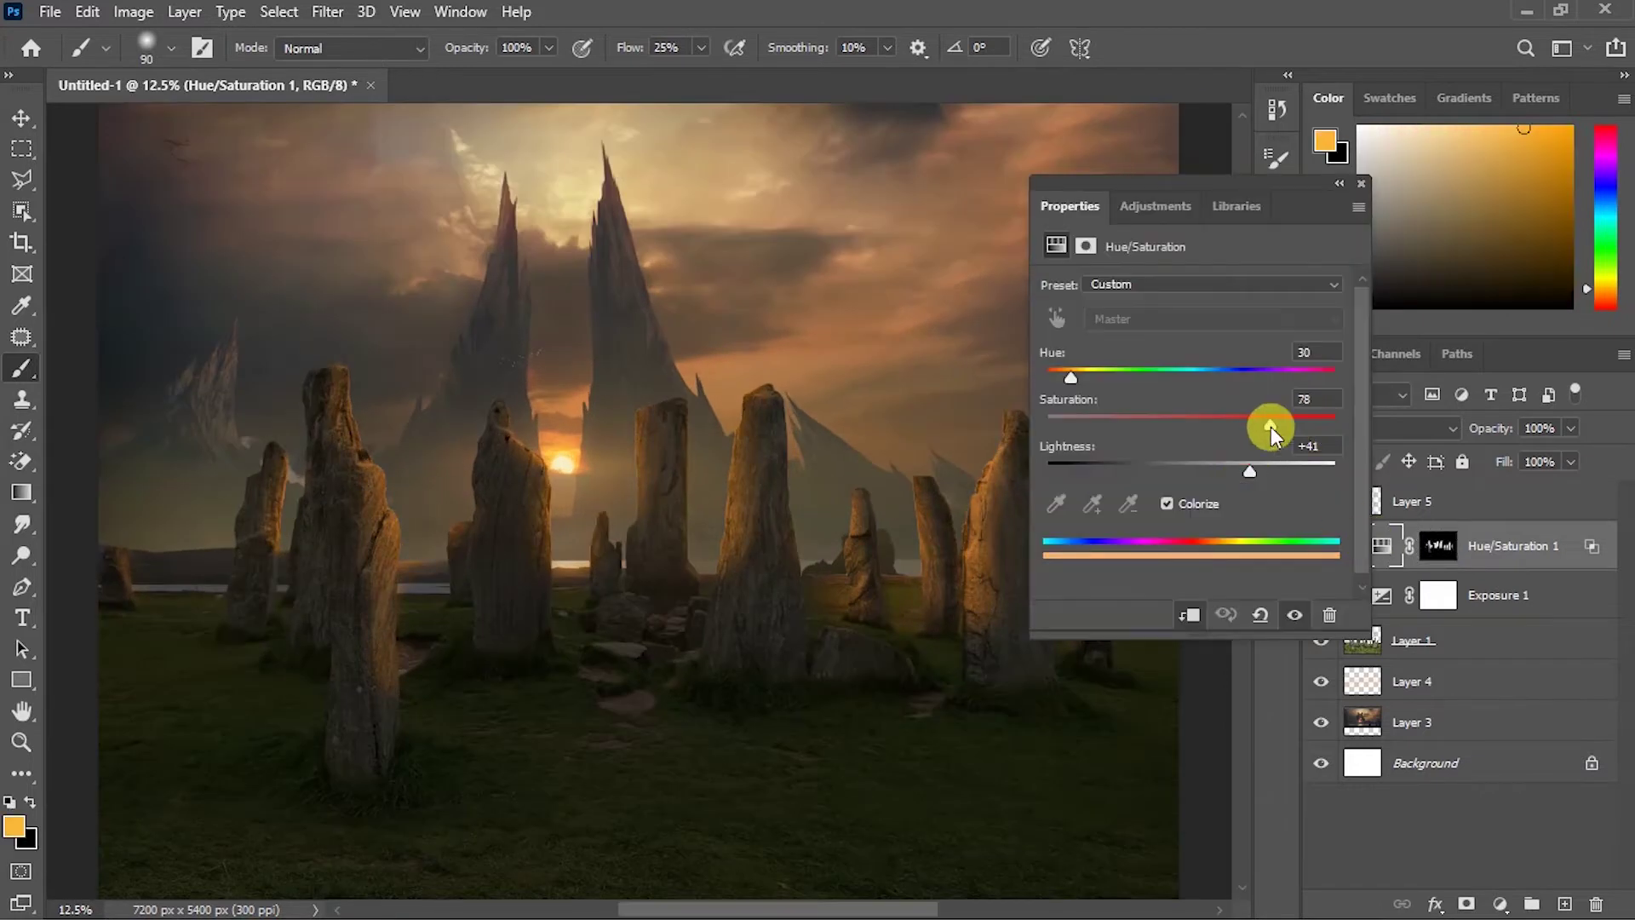
pyautogui.click(1360, 186)
pyautogui.click(1438, 545)
pyautogui.press('d')
pyautogui.press(']')
pyautogui.press(']')
pyautogui.press(']')
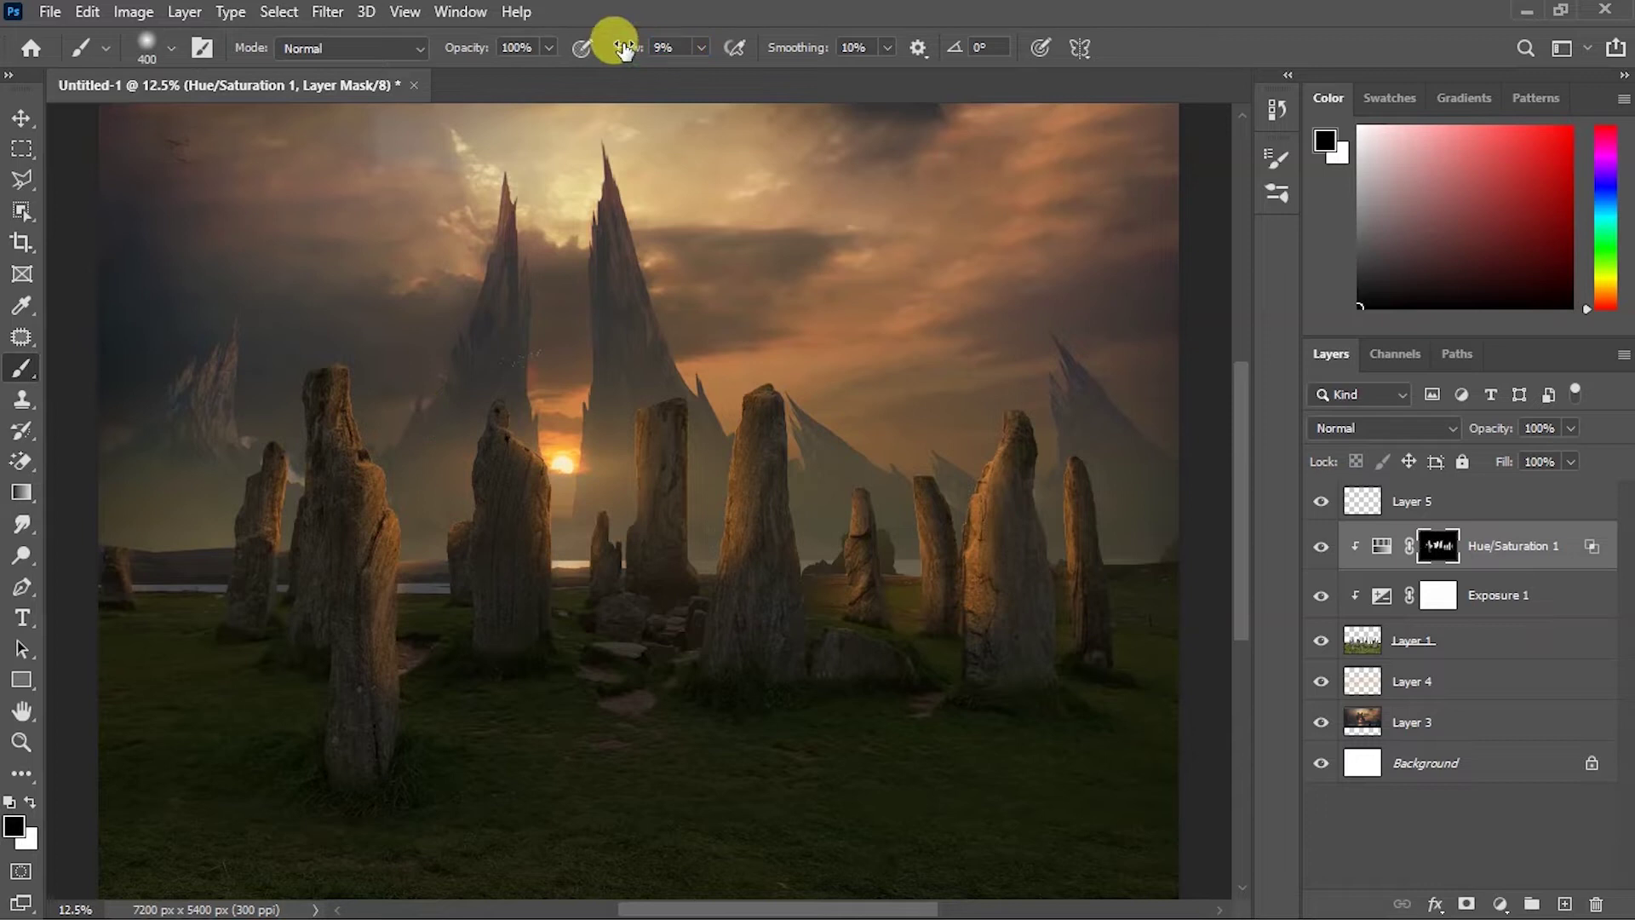
pyautogui.press('x')
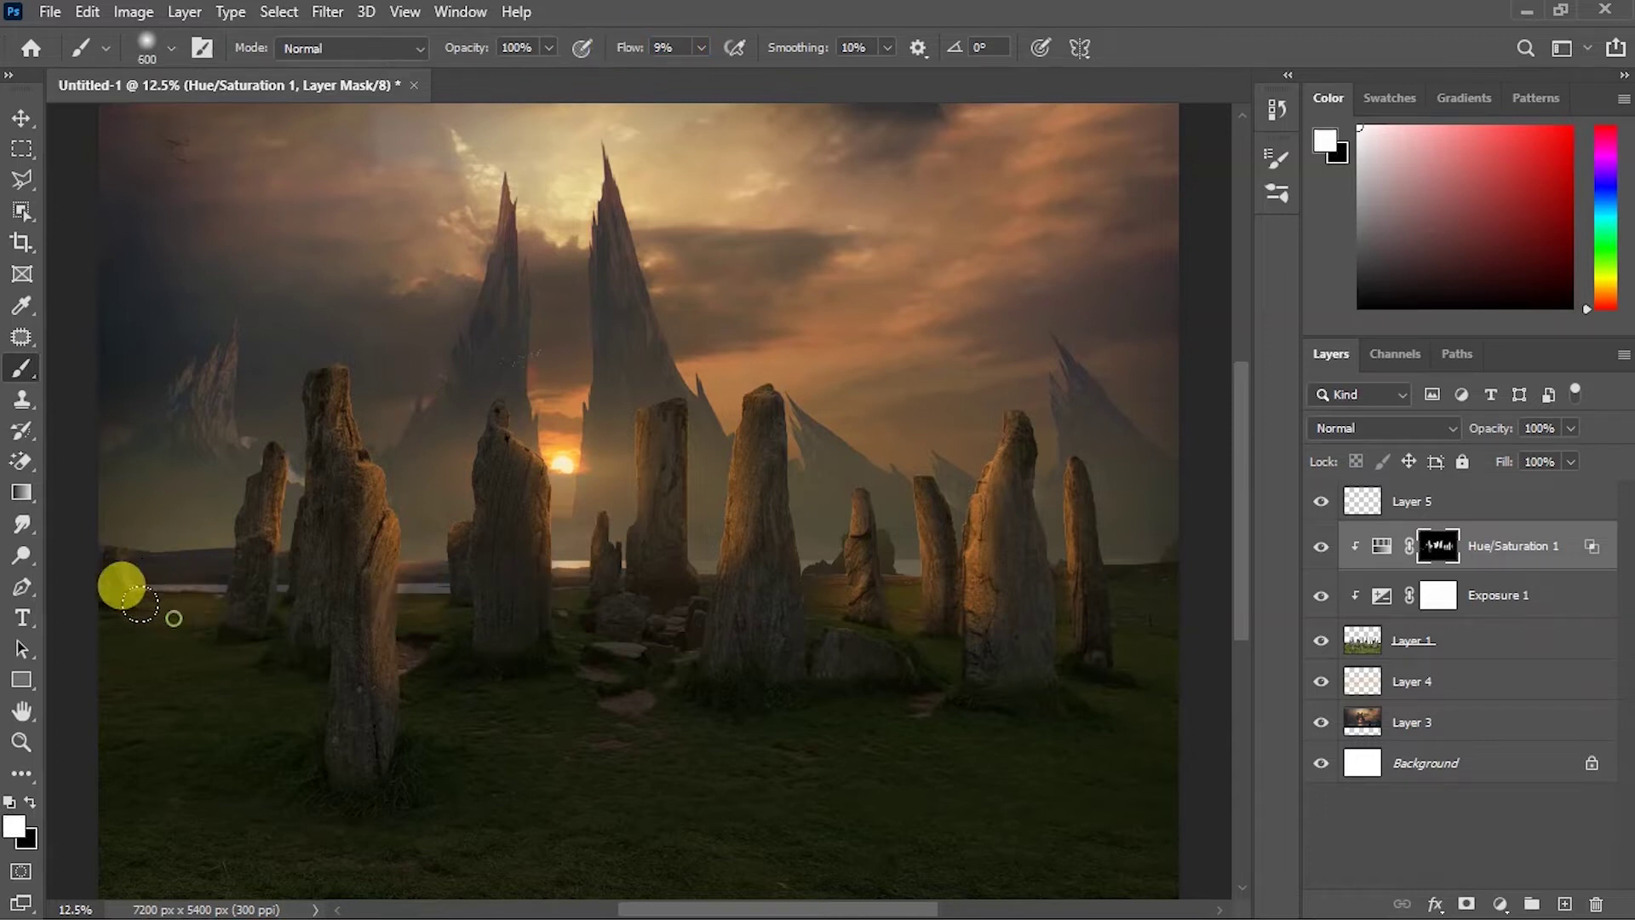
# Step: Add an Exposure adjustment layer above the scene
pyautogui.hotkey('ctrl', '+')
pyautogui.scroll(-5, 621, 748)
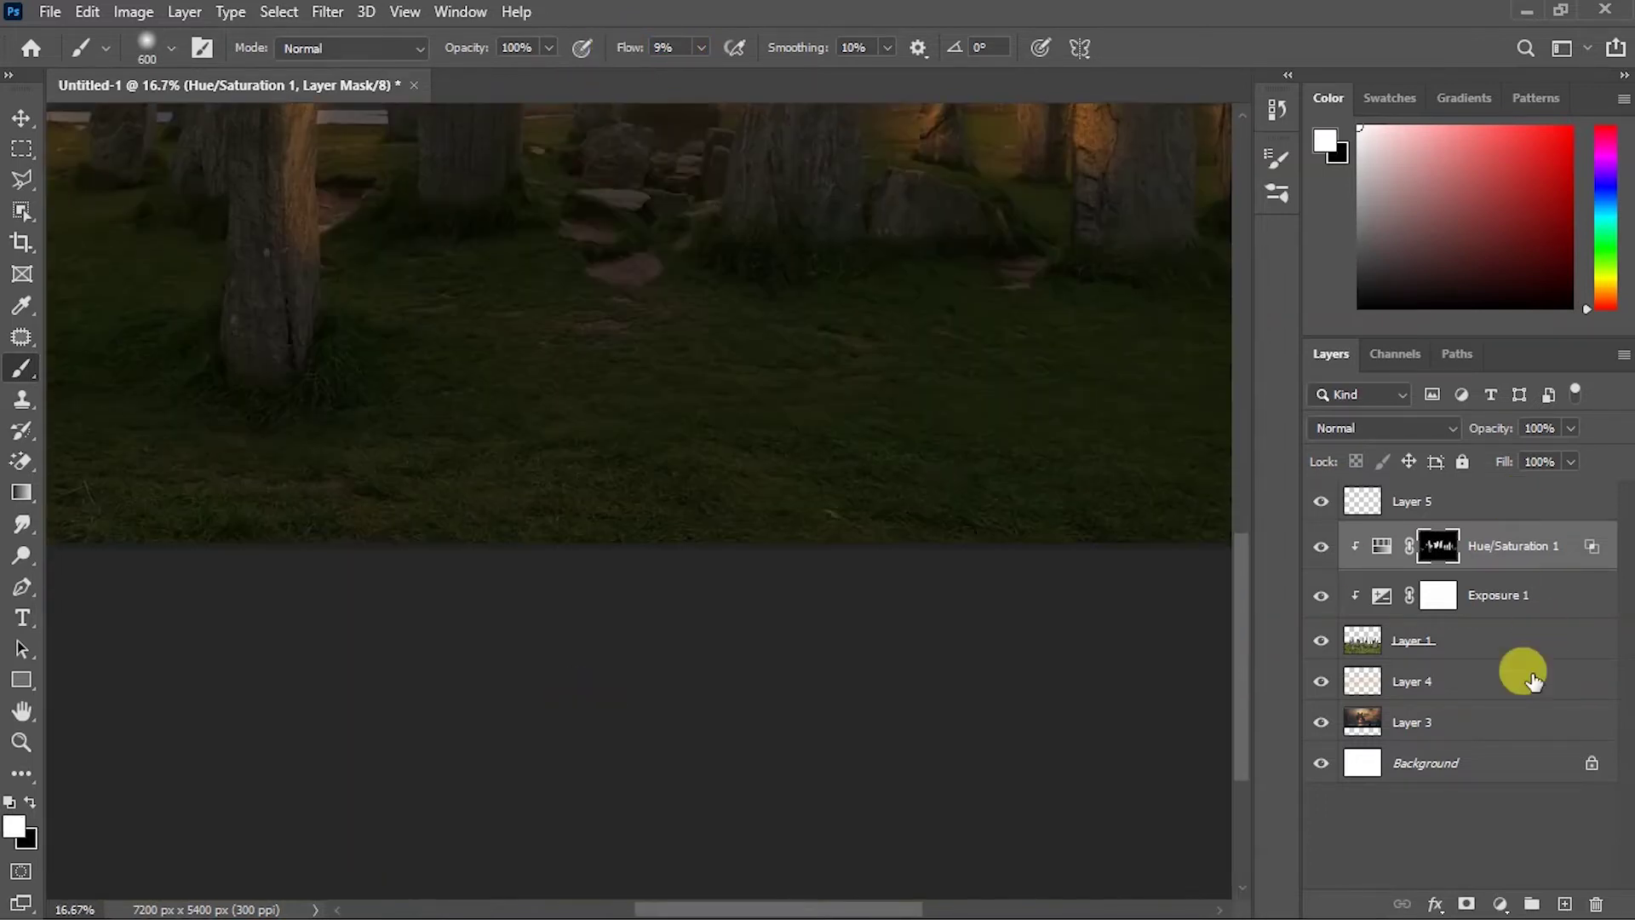
pyautogui.click(1500, 904)
pyautogui.click(1481, 600)
# Step: Set Exposure to -2.17 and paint cast shadows from the lower stones across the grass
pyautogui.moveTo(1190, 341); pyautogui.dragTo(1144, 340)
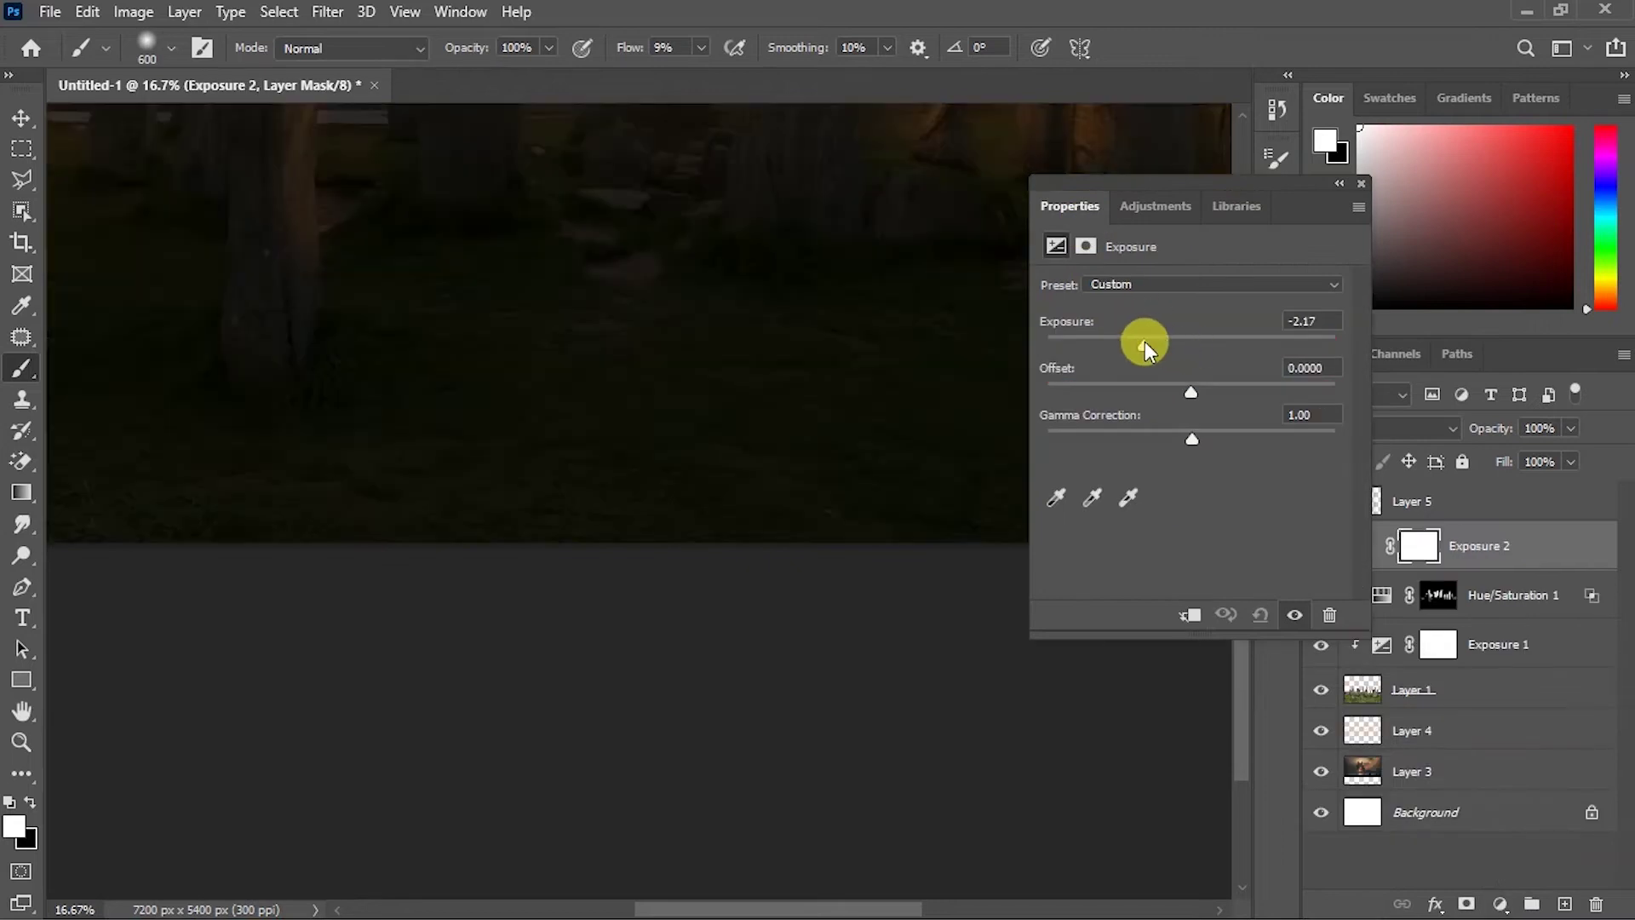
pyautogui.click(1360, 184)
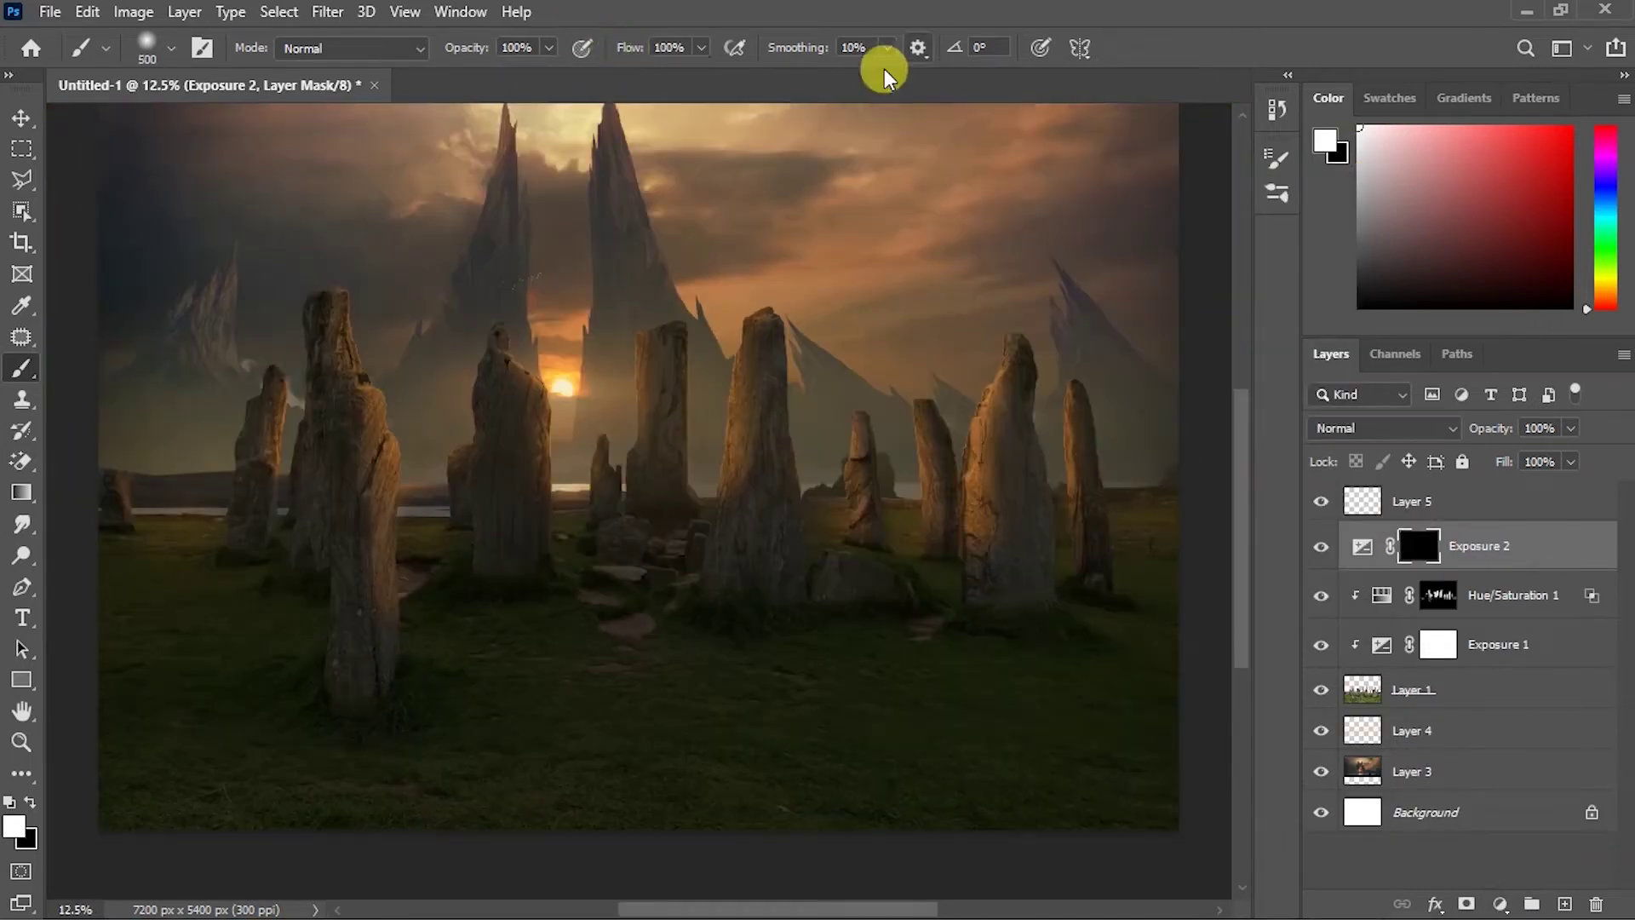
pyautogui.moveTo(332, 808)
pyautogui.mouseDown()
pyautogui.moveTo(314, 726)
pyautogui.moveTo(517, 579)
pyautogui.moveTo(467, 624)
pyautogui.moveTo(809, 649)
pyautogui.mouseUp()
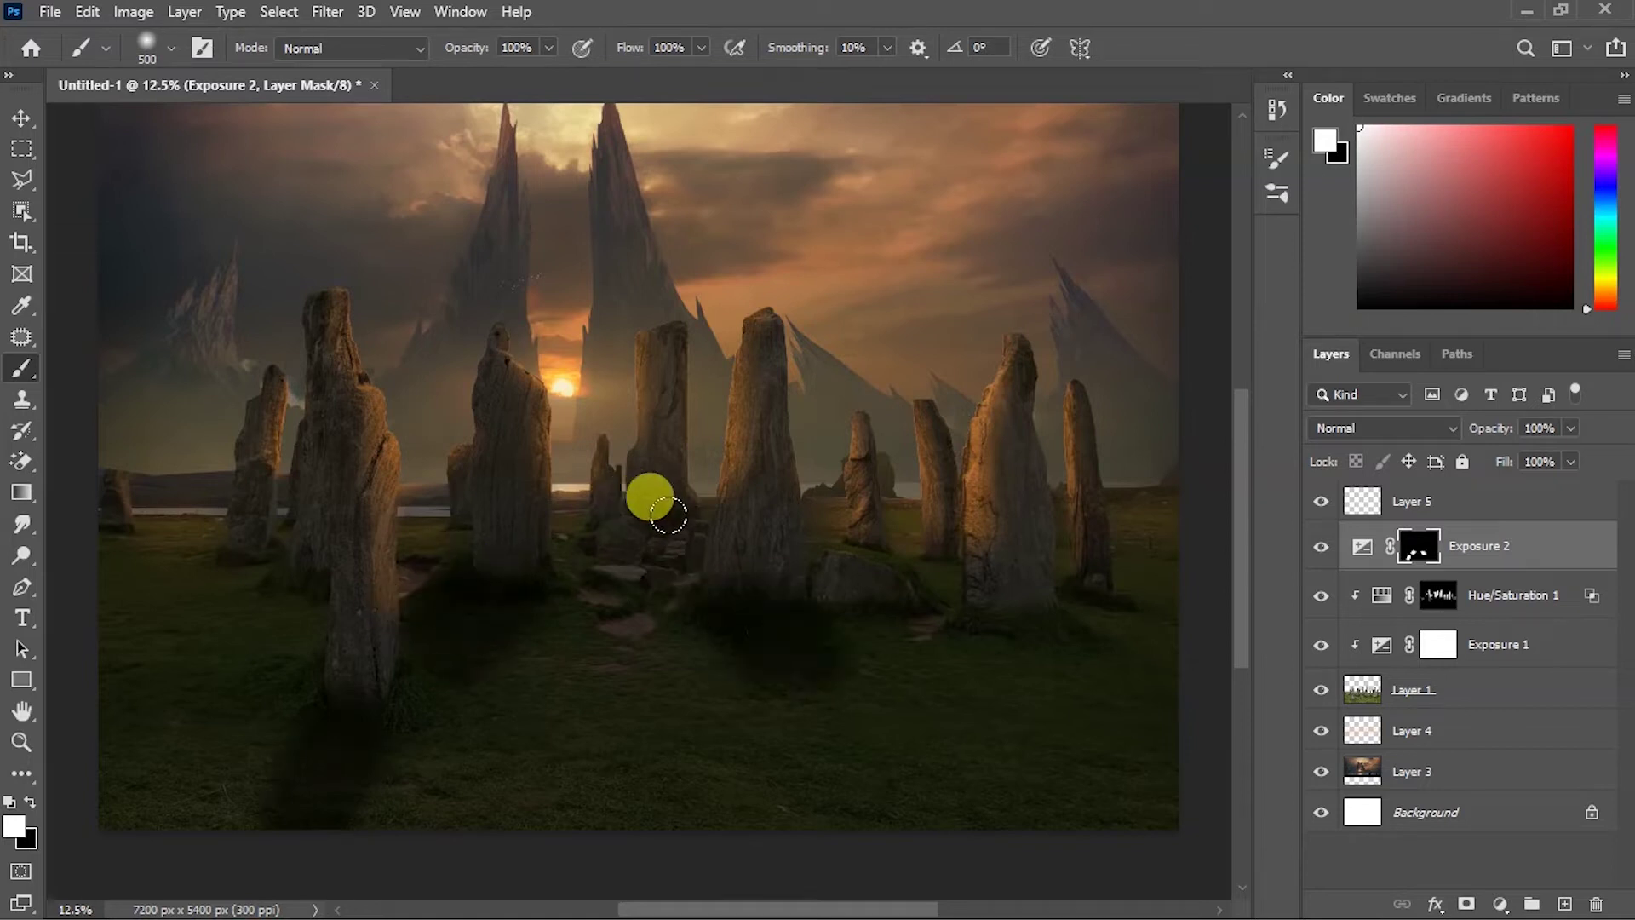
pyautogui.moveTo(921, 516); pyautogui.dragTo(1122, 611)
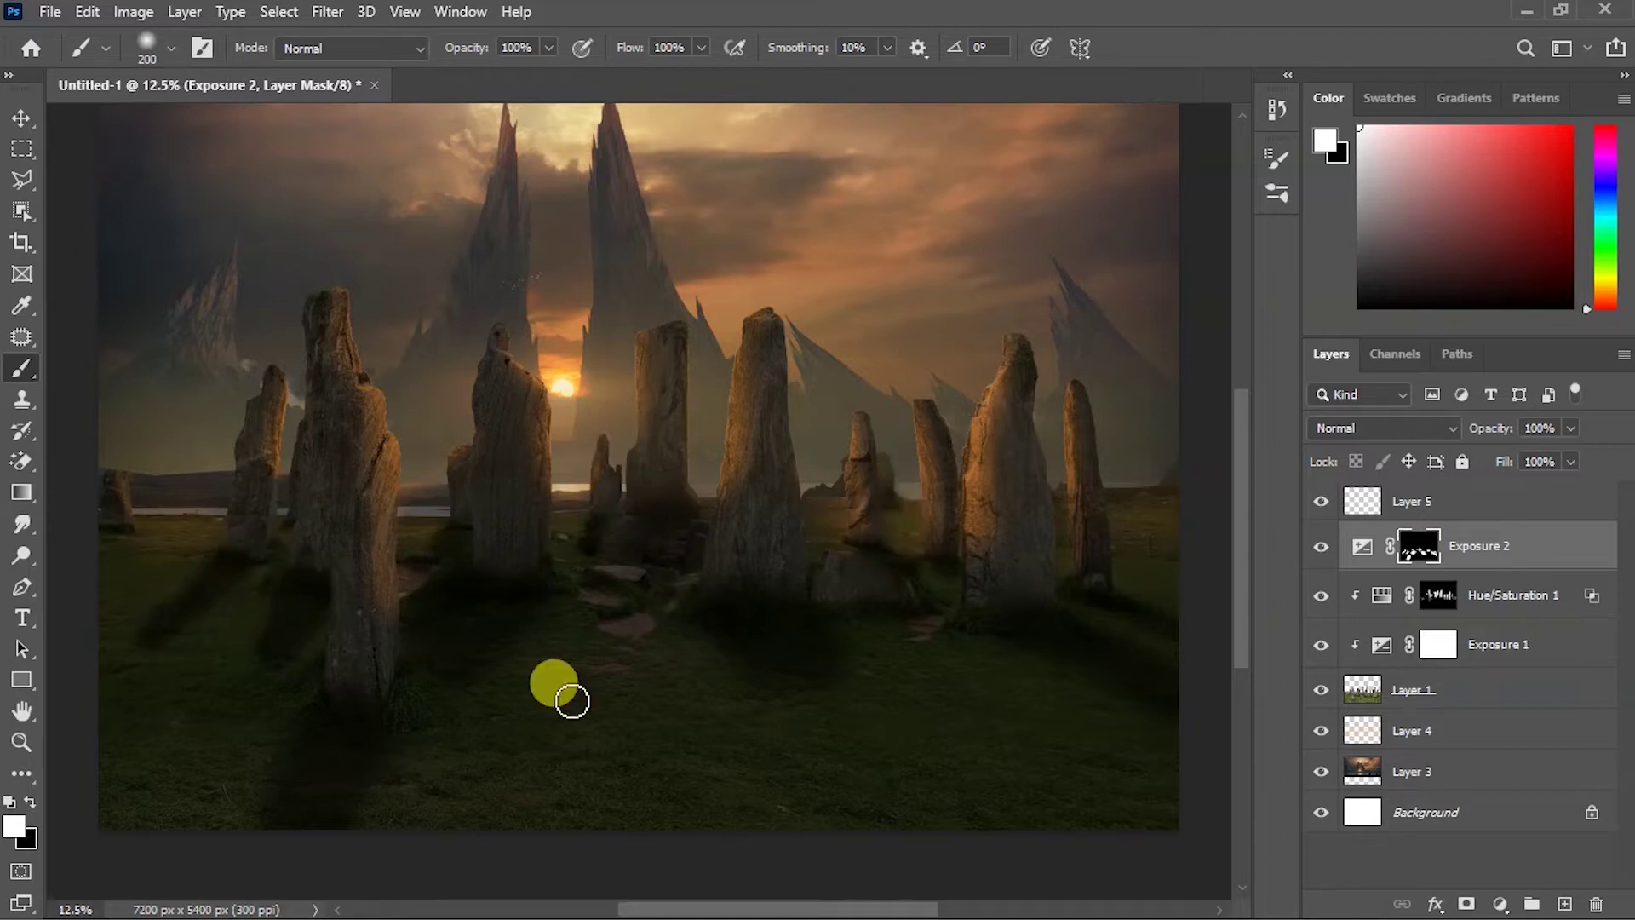
pyautogui.moveTo(787, 655); pyautogui.dragTo(856, 795)
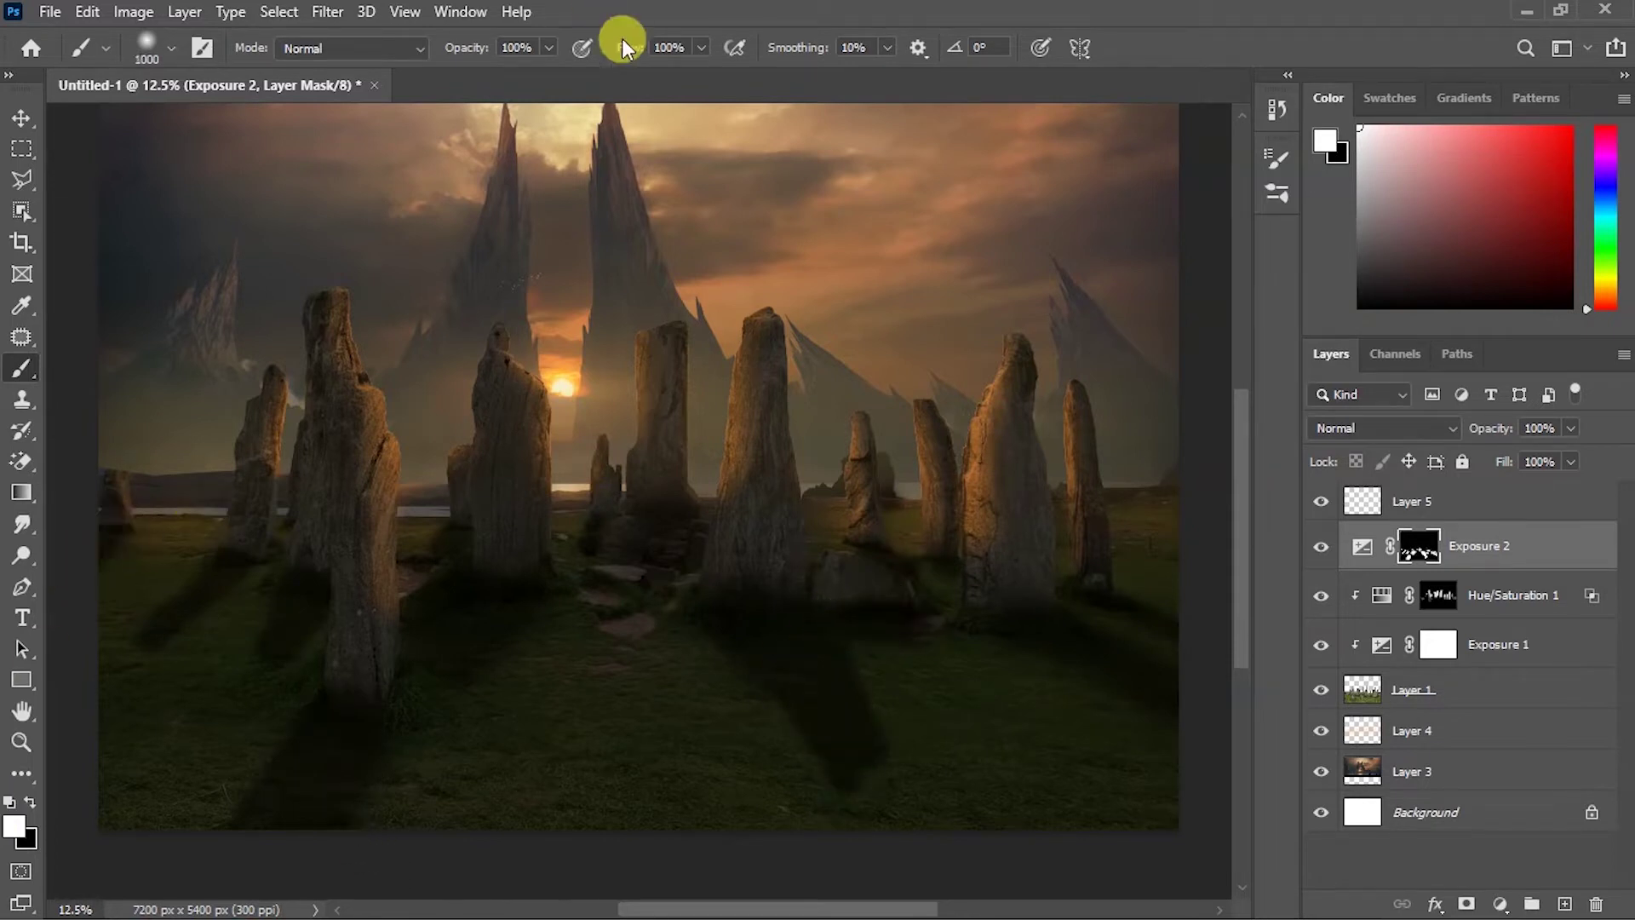
# Step: Refine the cast shadows with a slightly larger brush, adding and removing darkening
pyautogui.hotkey('ctrl', '-')
pyautogui.press(']')
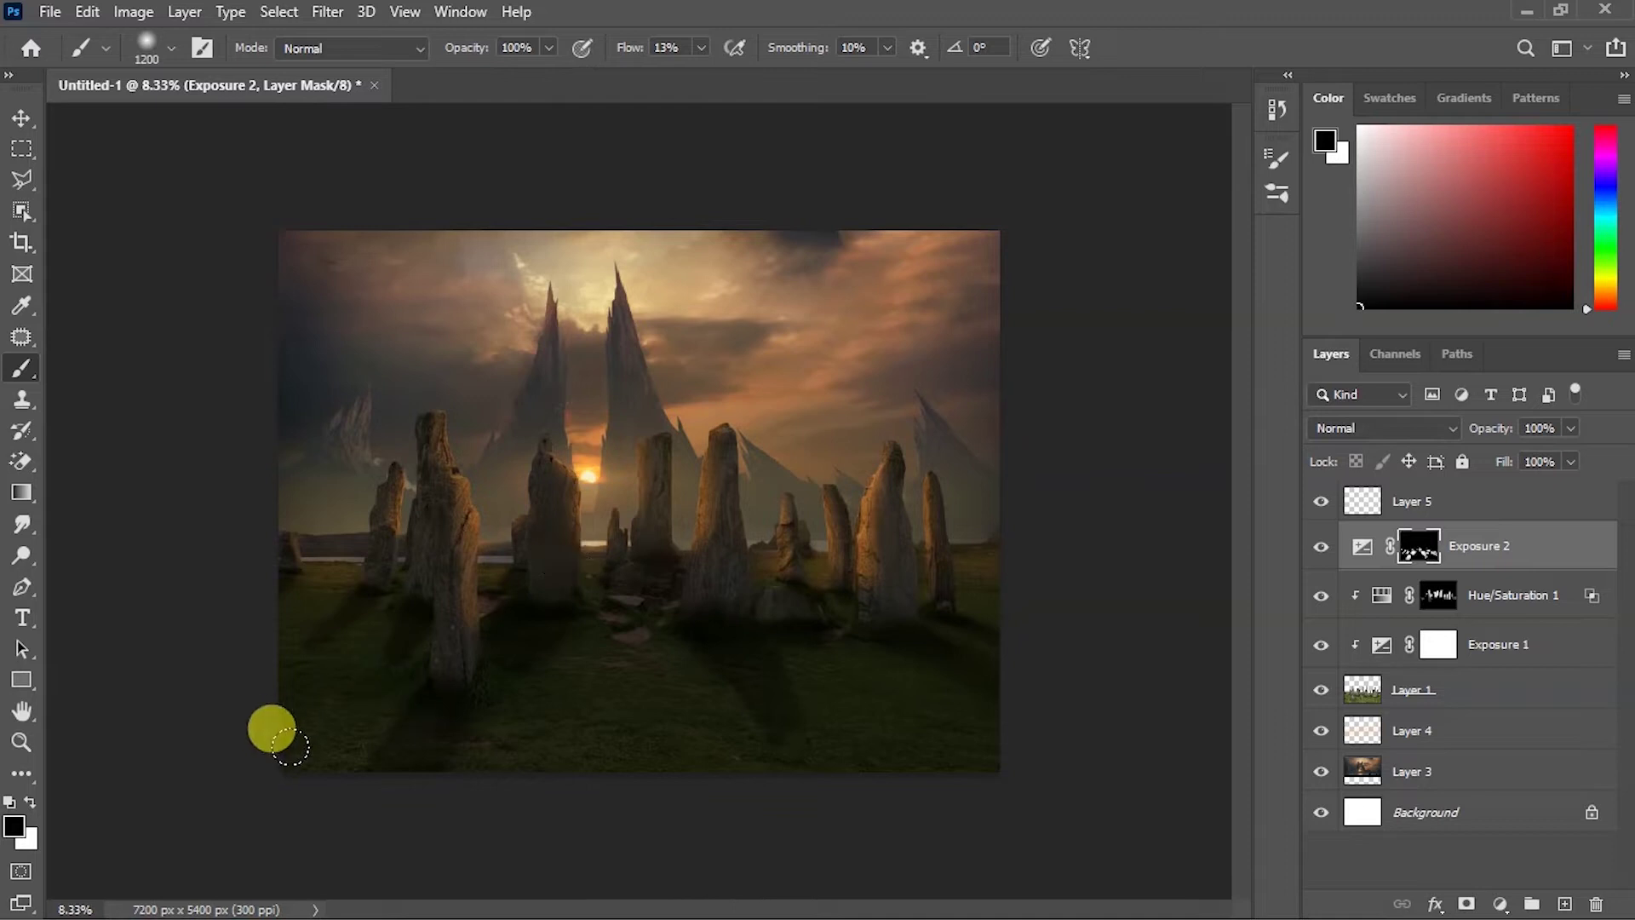
pyautogui.hotkey('ctrl', '+')
pyautogui.scroll(-3, 180, 591)
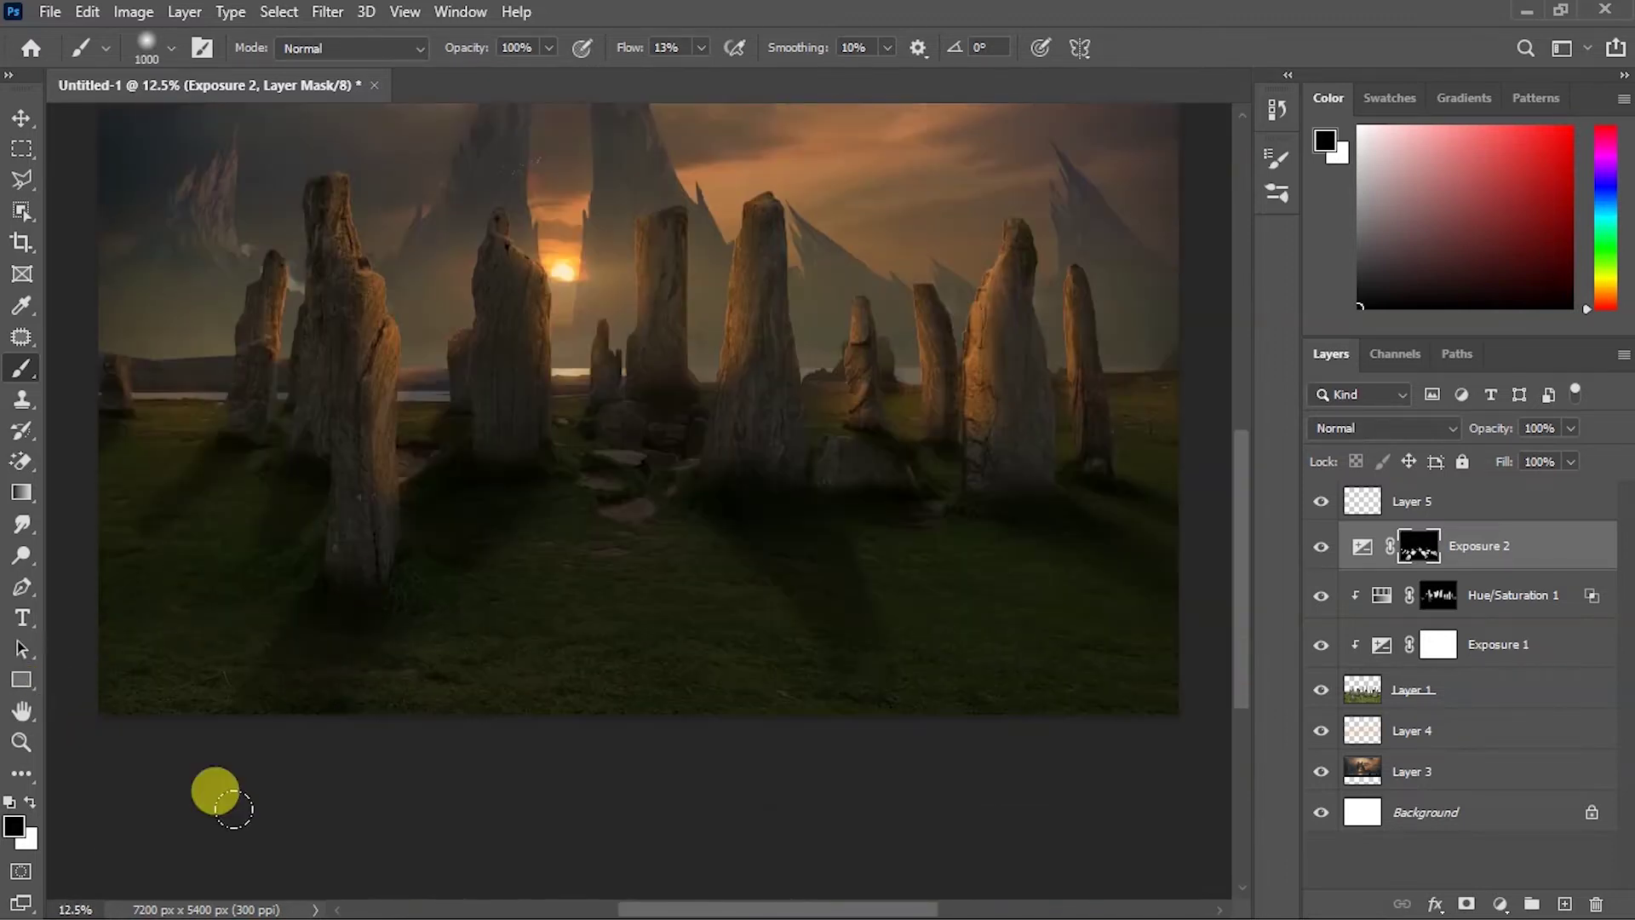
pyautogui.press('x')
pyautogui.press('x')
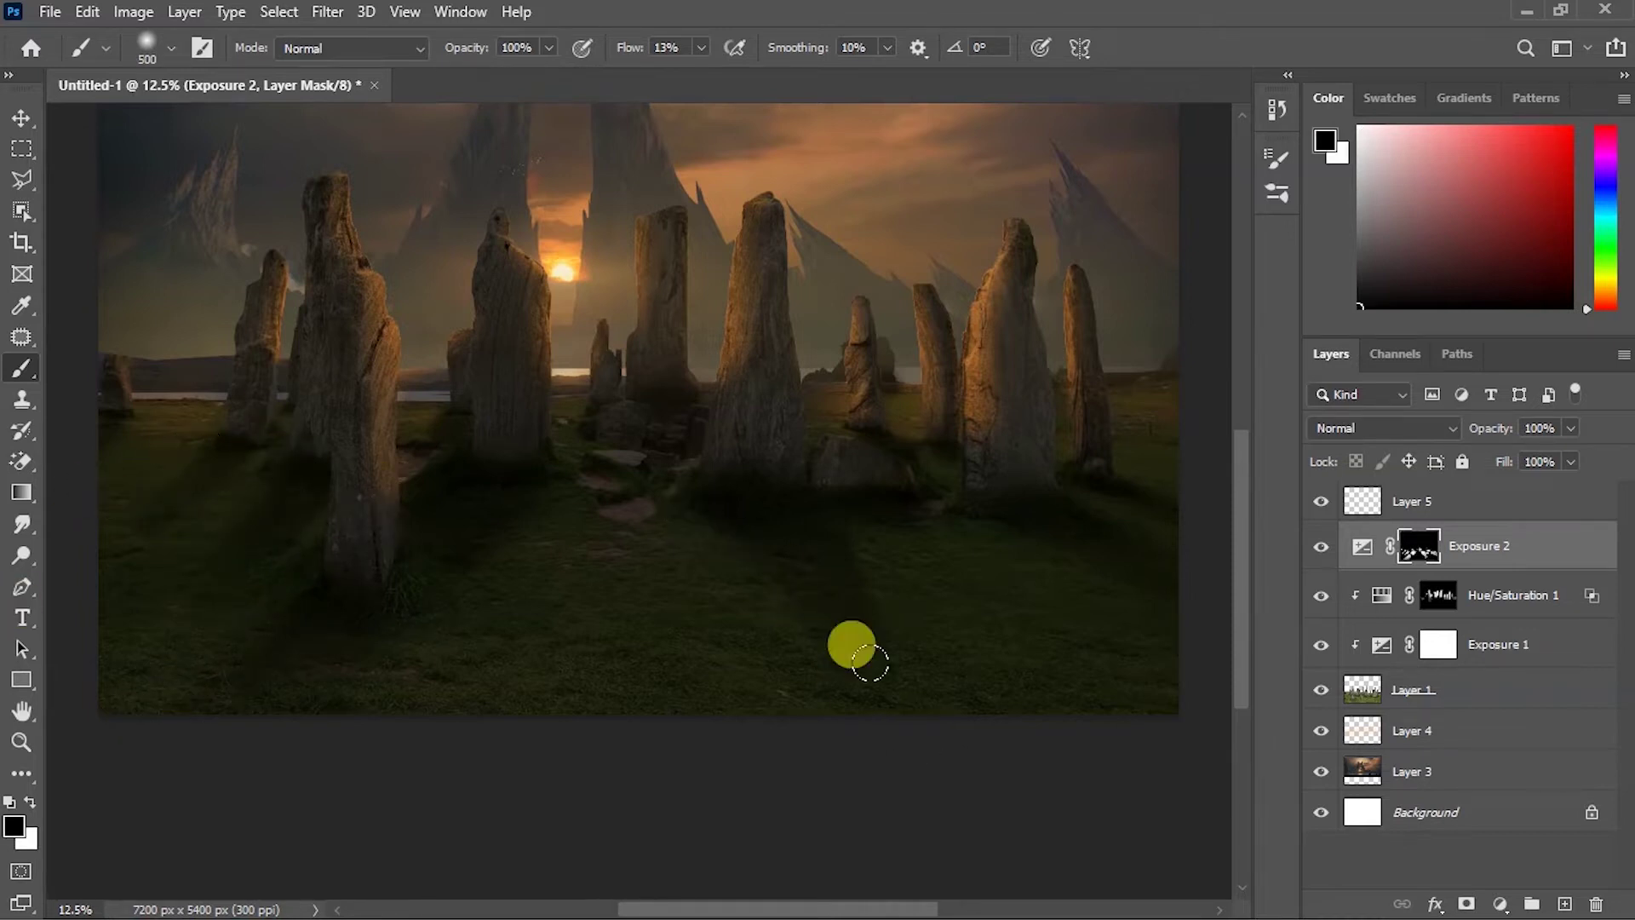
pyautogui.scroll(2, 722, 396)
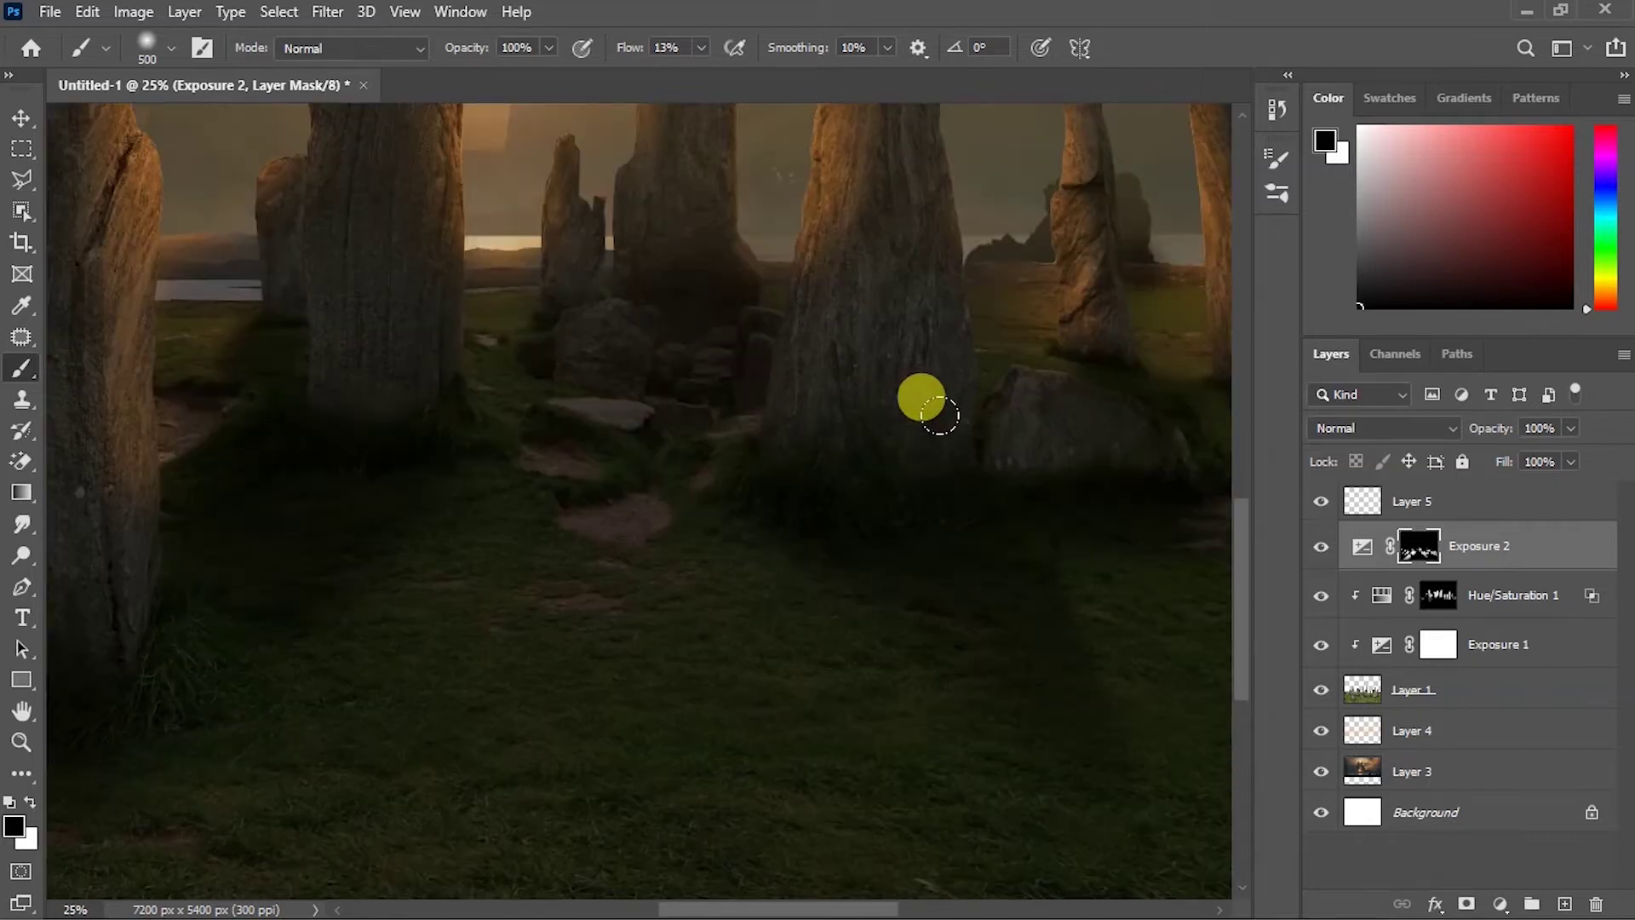
pyautogui.scroll(2, 940, 415)
# Step: Touch up the rim-light mask with glow along the rock's top edge
pyautogui.press('[')
pyautogui.press('[')
pyautogui.press('[')
pyautogui.click(1437, 595)
pyautogui.press('x')
pyautogui.moveTo(848, 475); pyautogui.dragTo(919, 471)
pyautogui.moveTo(89, 466); pyautogui.dragTo(656, 346)
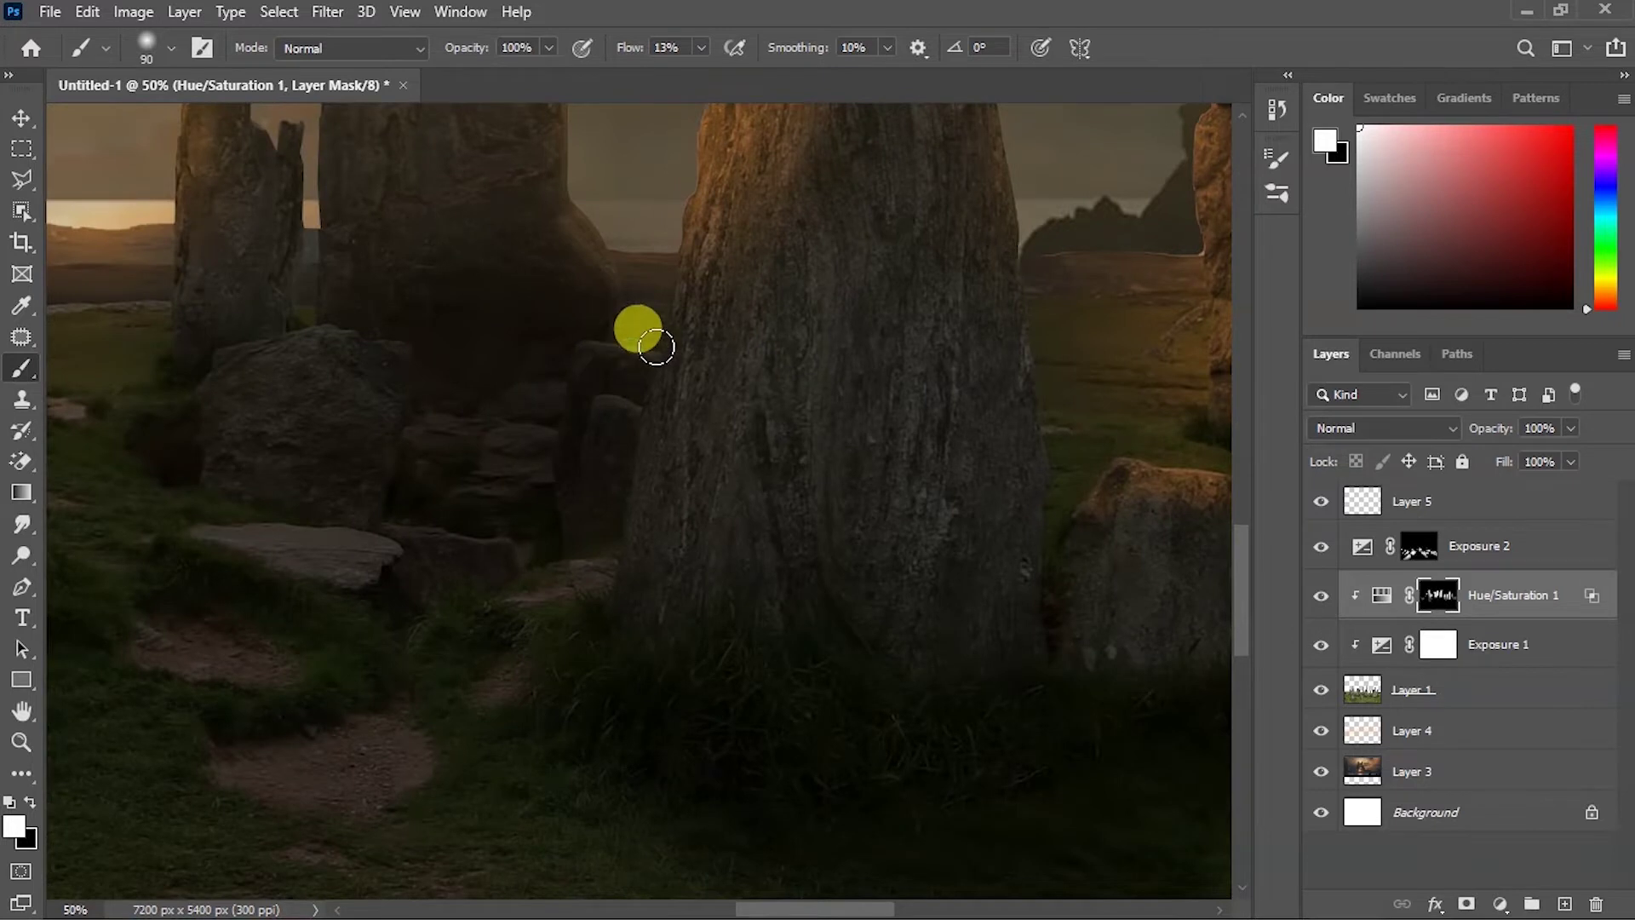
pyautogui.scroll(-3, 226, 528)
pyautogui.scroll(-2, 226, 527)
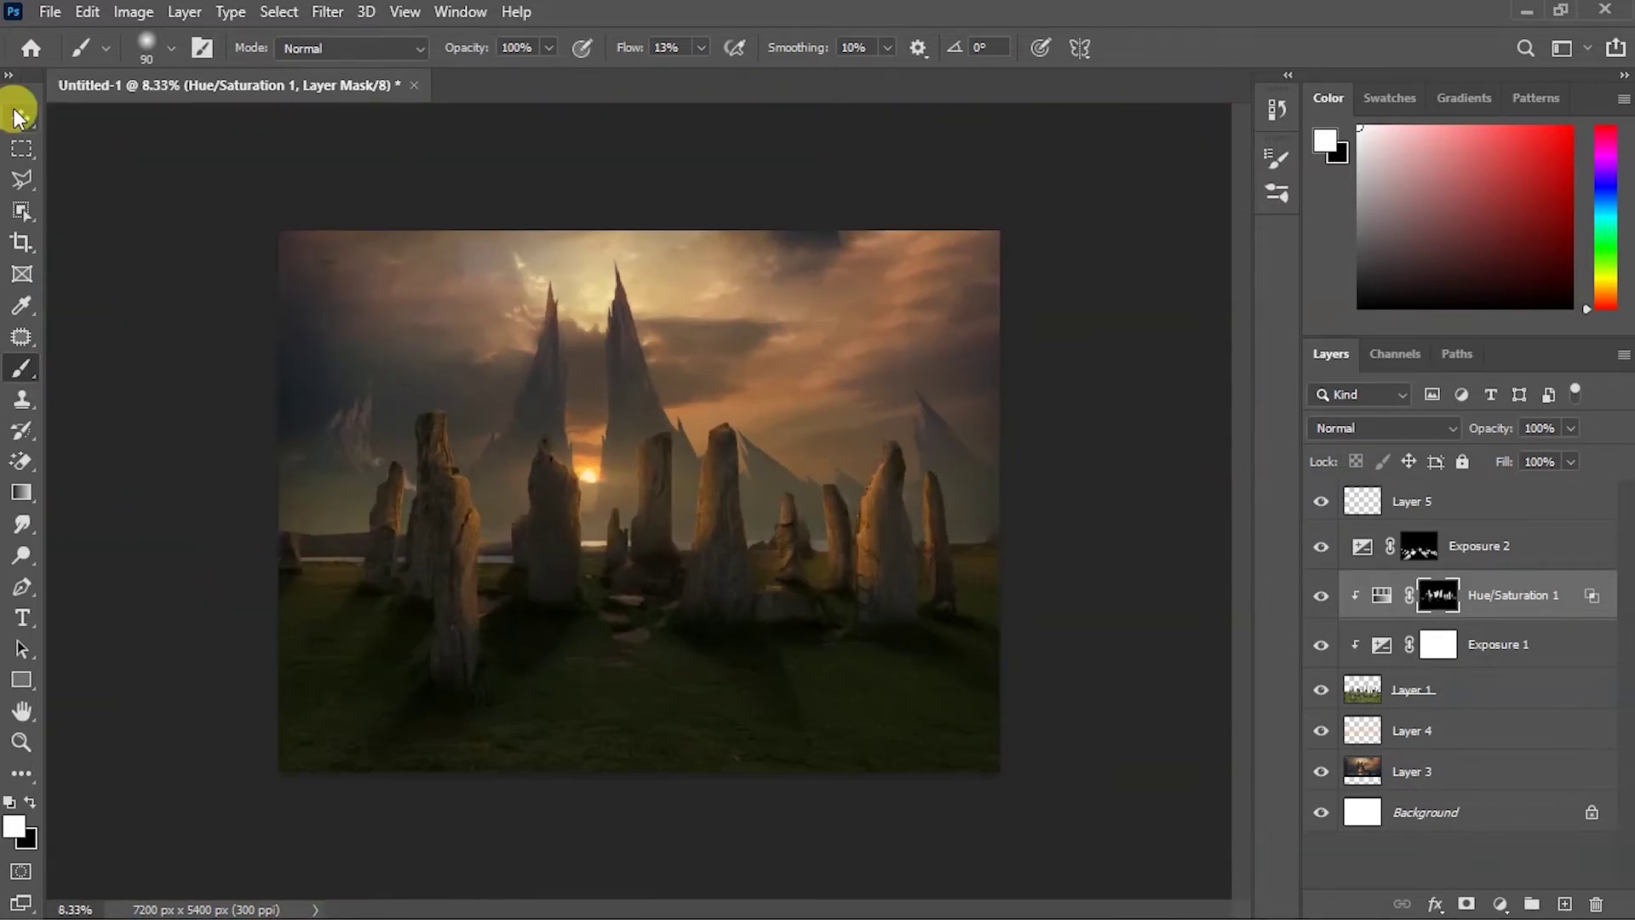
# Step: Open the tomb explorer photo
pyautogui.click(21, 118)
pyautogui.hotkey('ctrl', '+')
pyautogui.hotkey('ctrl', 'o')
pyautogui.doubleClick(825, 209)
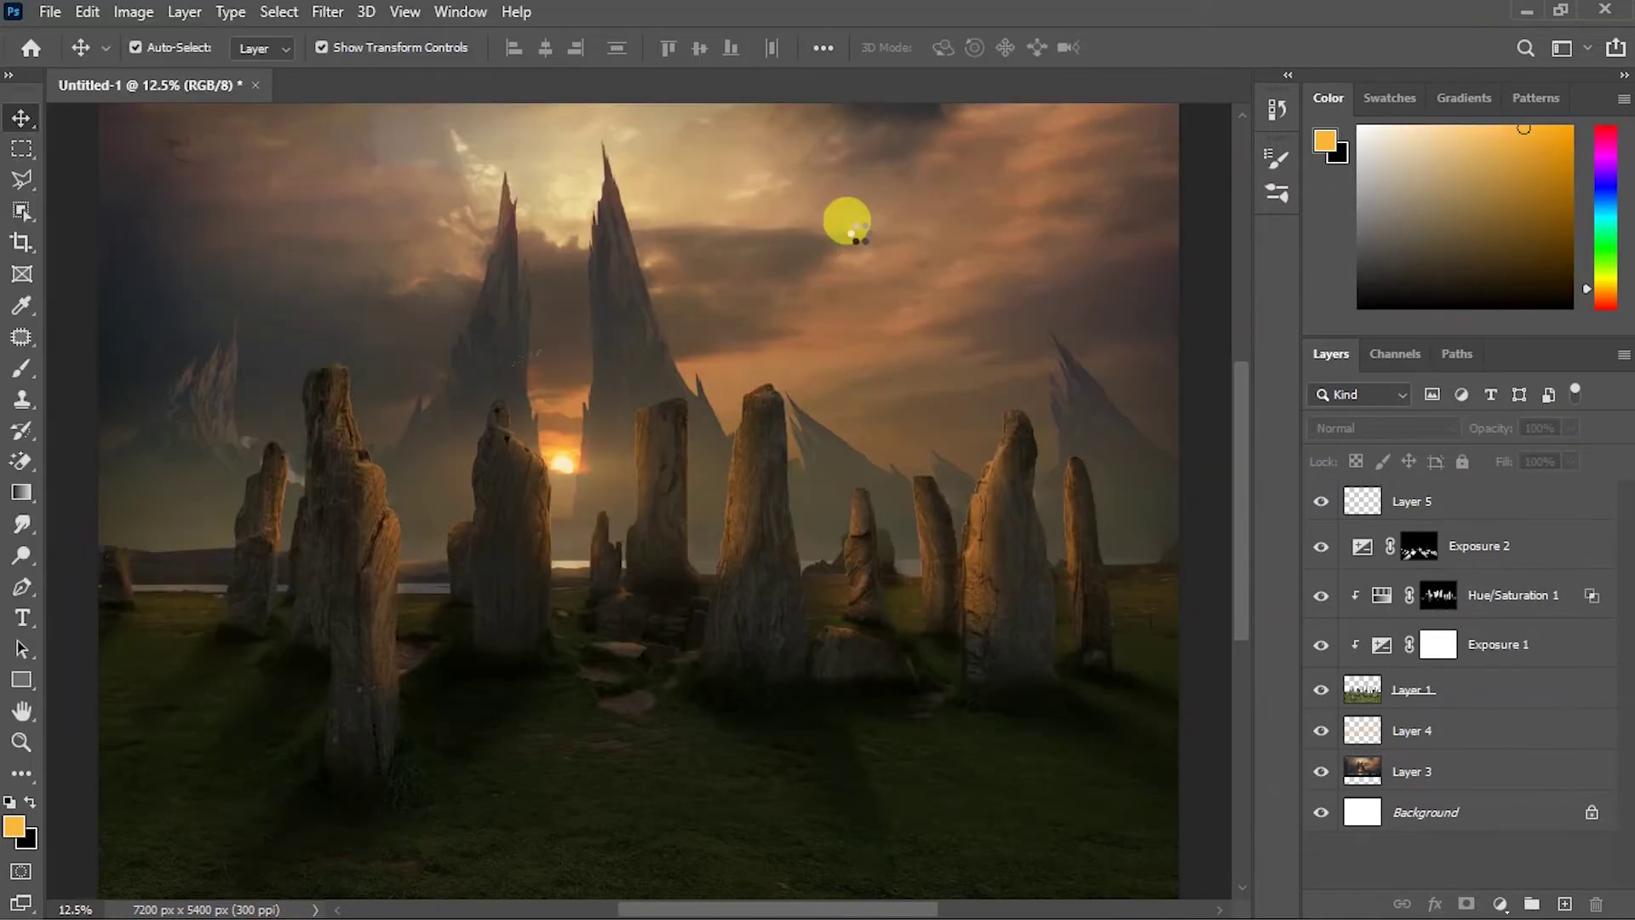
# Step: Crop the explorer photo to the single image, trimming the left side and copyright caption
pyautogui.press('c')
pyautogui.moveTo(171, 481); pyautogui.dragTo(637, 481)
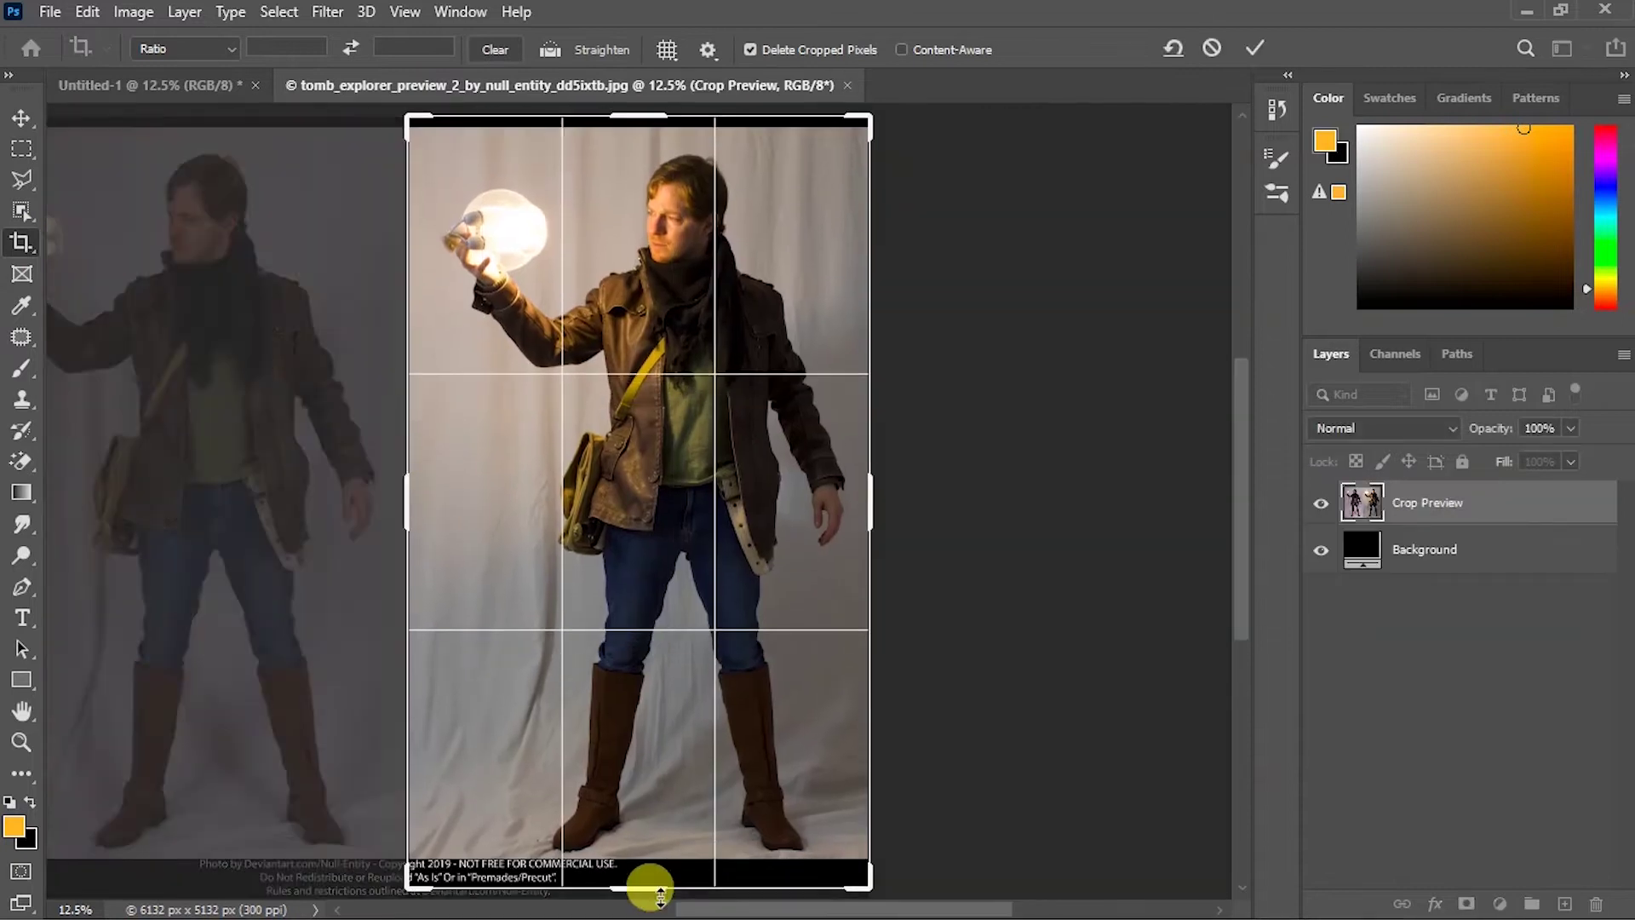
pyautogui.moveTo(657, 857); pyautogui.dragTo(654, 869)
pyautogui.press('Return')
# Step: Quick Select the explorer from head, torso, bag and arm down both legs
pyautogui.hotkey('ctrl', '0')
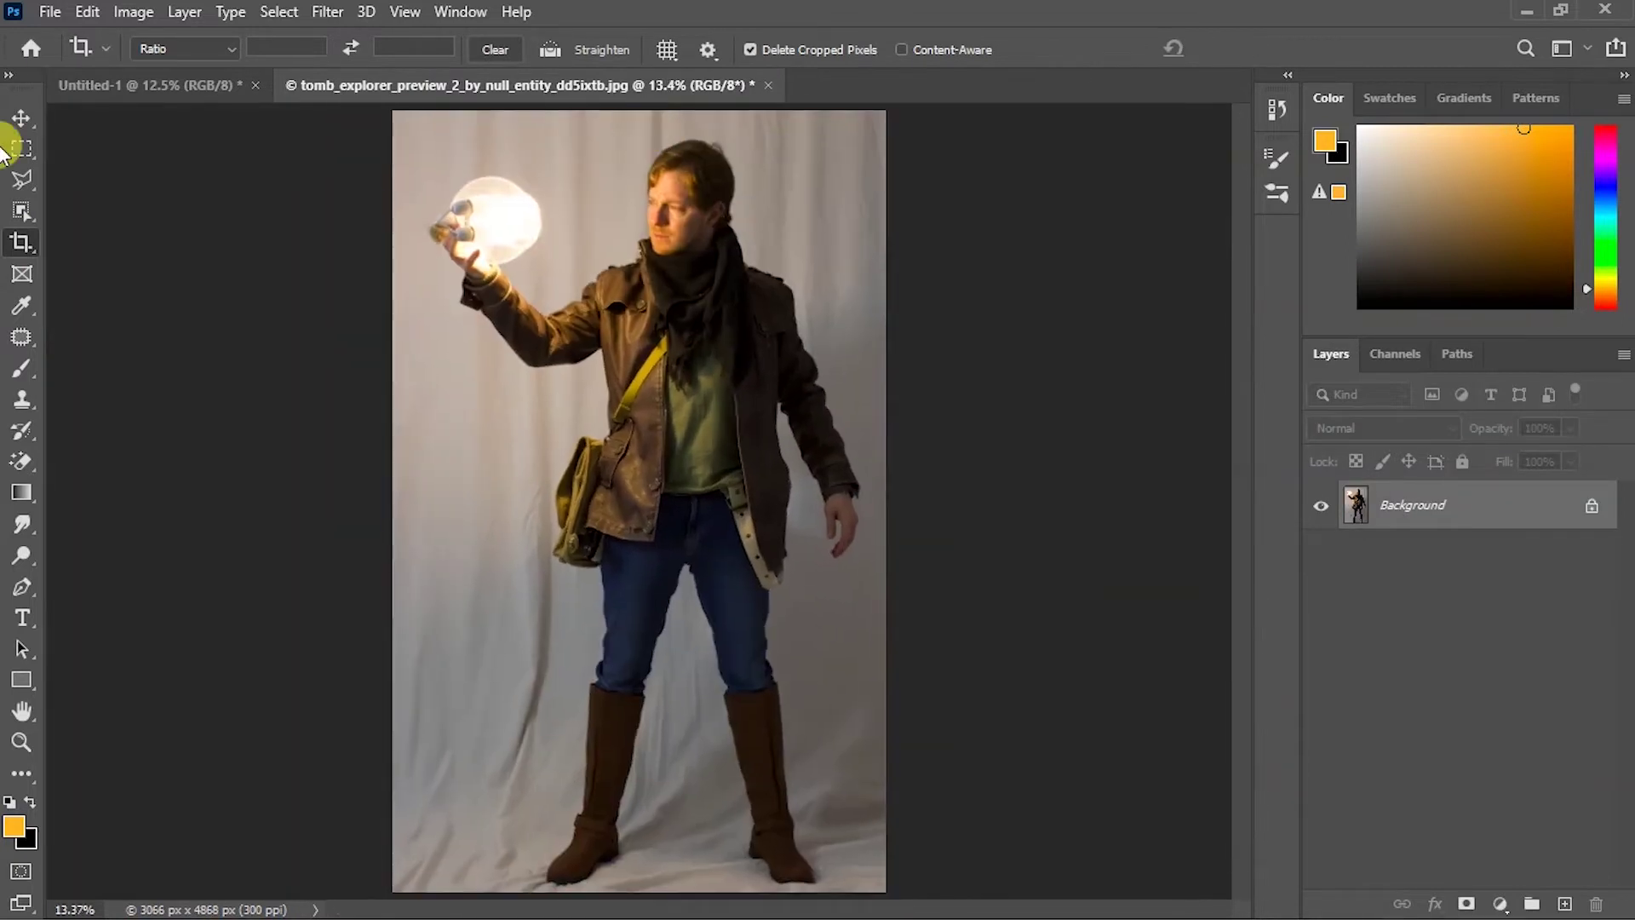
pyautogui.click(21, 209)
pyautogui.hotkey('shift', 'w')
pyautogui.moveTo(688, 204)
pyautogui.mouseDown()
pyautogui.moveTo(715, 438)
pyautogui.moveTo(762, 419)
pyautogui.moveTo(587, 507)
pyautogui.moveTo(565, 339)
pyautogui.moveTo(463, 227)
pyautogui.moveTo(442, 230)
pyautogui.mouseUp()
pyautogui.moveTo(652, 580)
pyautogui.mouseDown()
pyautogui.moveTo(672, 747)
pyautogui.moveTo(766, 693)
pyautogui.moveTo(784, 602)
pyautogui.mouseUp()
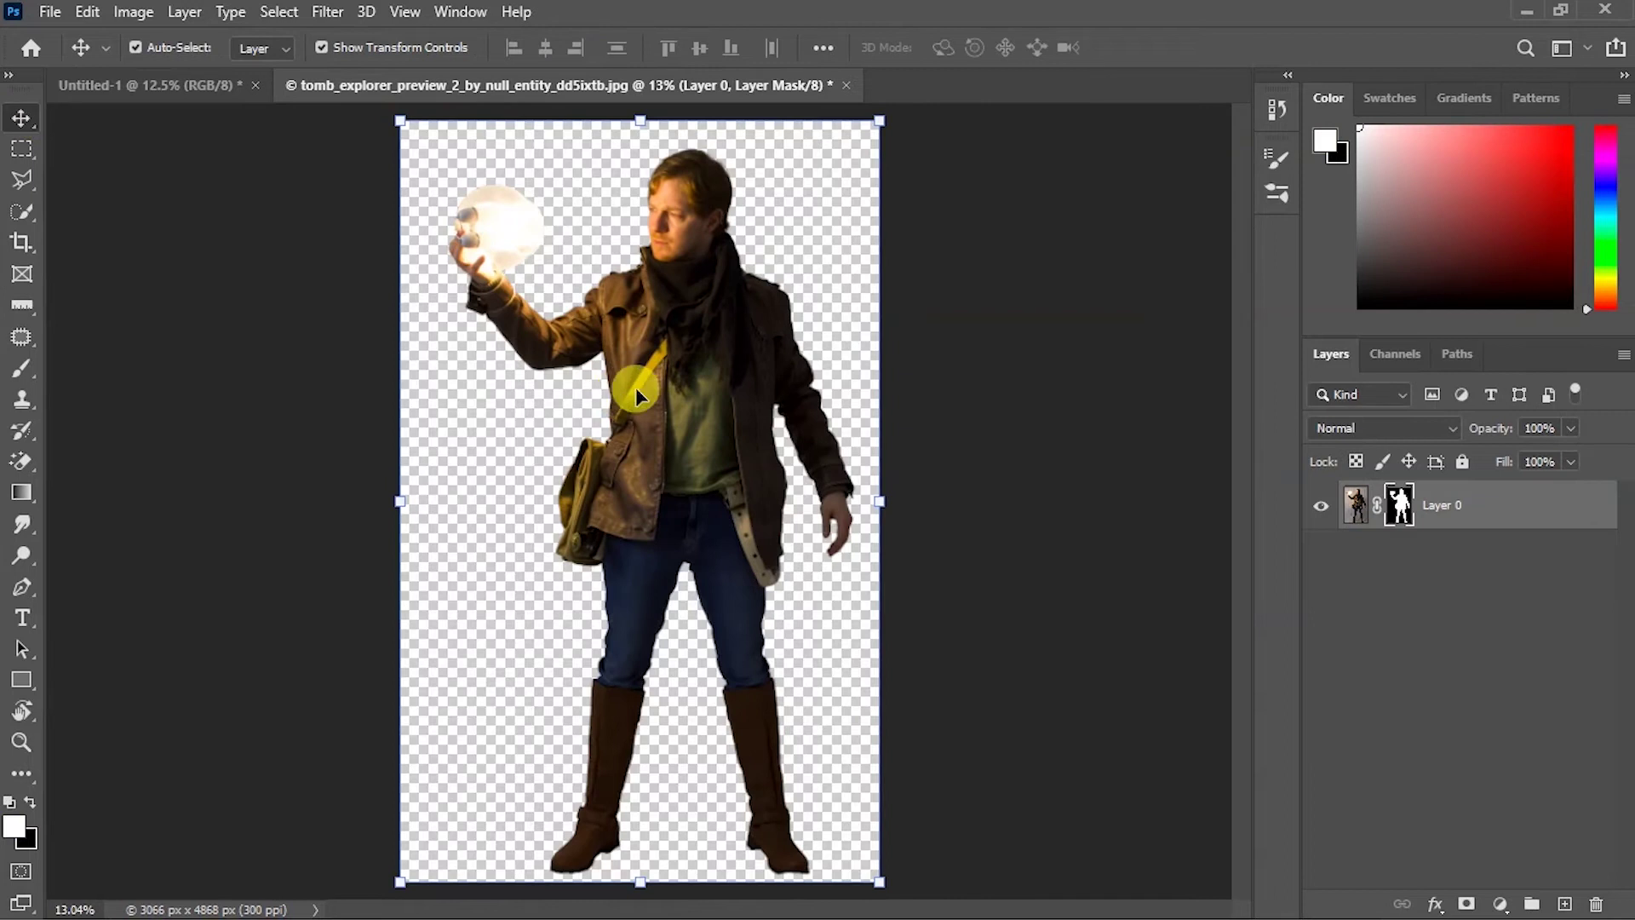
# Step: Move the explorer cut-out into the composite and scale it to about 44% among the stones
pyautogui.moveTo(622, 398); pyautogui.dragTo(584, 365)
pyautogui.hotkey('ctrl', 't')
pyautogui.moveTo(891, 102); pyautogui.dragTo(656, 522)
pyautogui.moveTo(595, 477); pyautogui.dragTo(749, 677)
pyautogui.moveTo(804, 520); pyautogui.dragTo(793, 538)
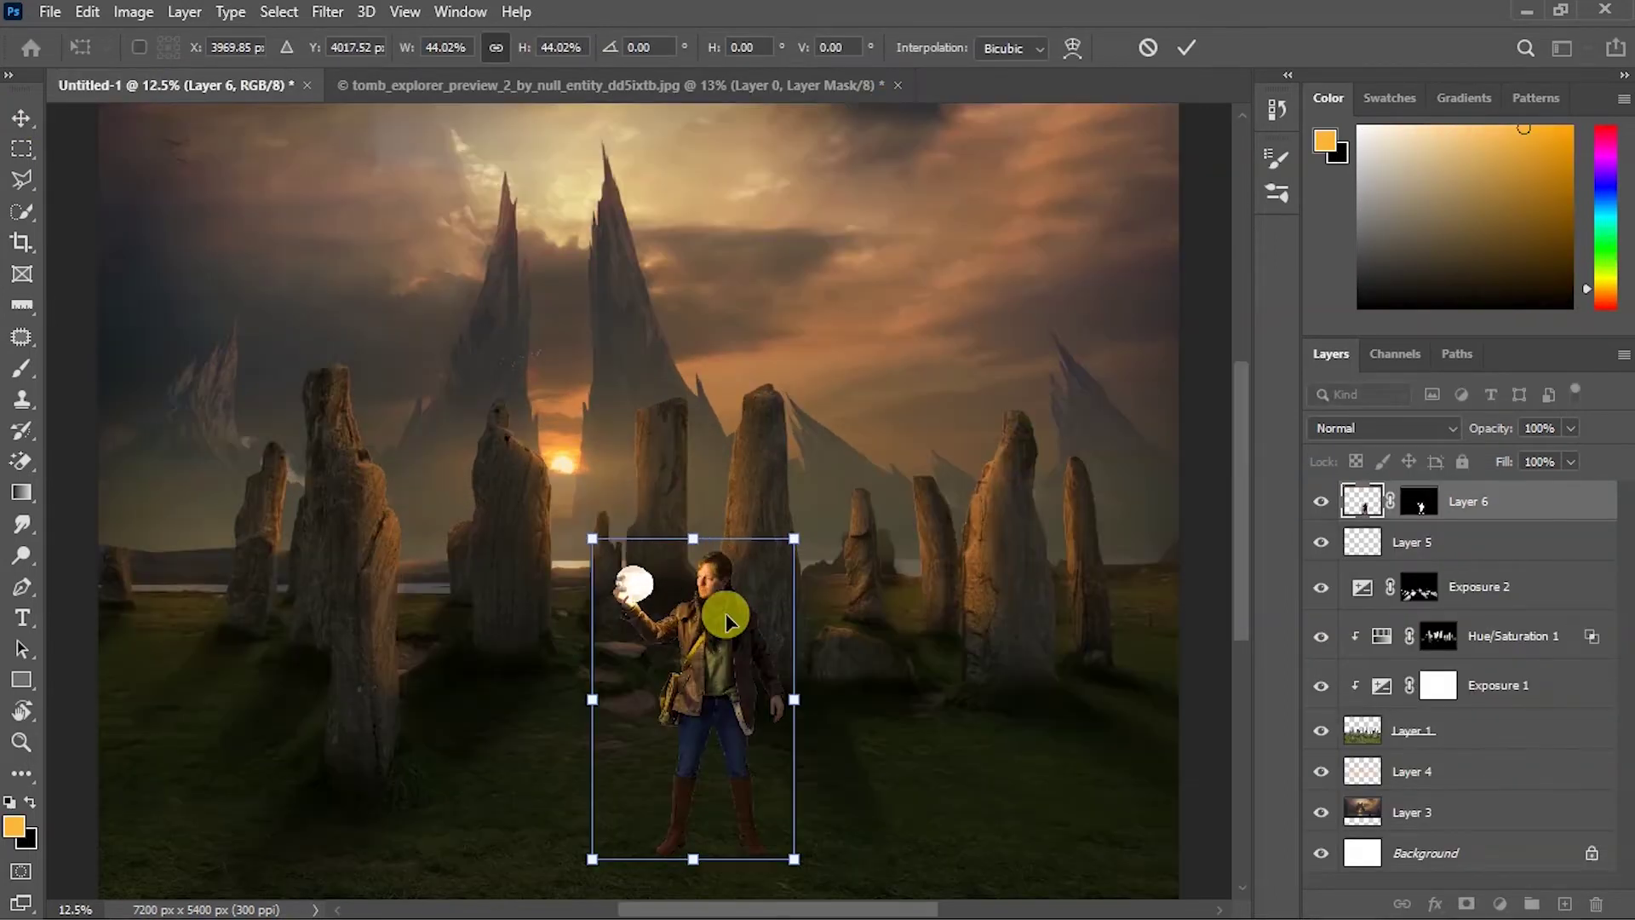
# Step: Select Exposure 2 through Layer 1 and adjust the background's left corners in perspective
pyautogui.press('Return')
pyautogui.click(1525, 586)
pyautogui.keyDown('shift'); pyautogui.click(1525, 728); pyautogui.keyUp('shift')
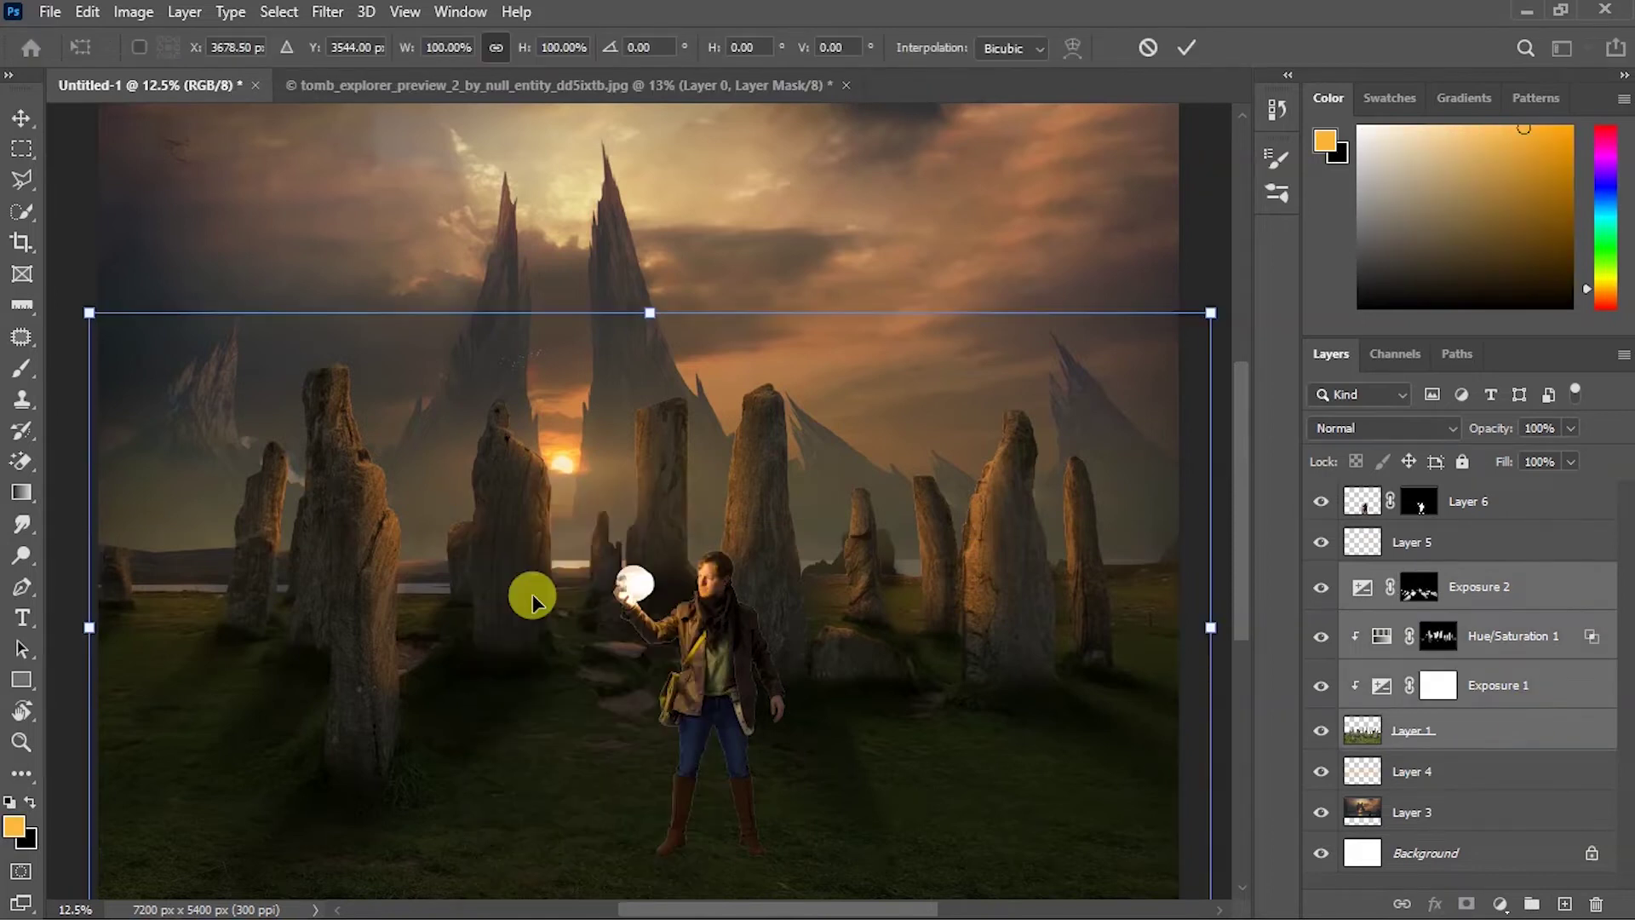
pyautogui.hotkey('ctrl', '-')
pyautogui.moveTo(371, 410); pyautogui.dragTo(397, 404)
pyautogui.moveTo(366, 722); pyautogui.dragTo(353, 726)
pyautogui.hotkey('ctrl', '+')
# Step: Scale the background layers up to fill the canvas
pyautogui.rightClick(474, 486)
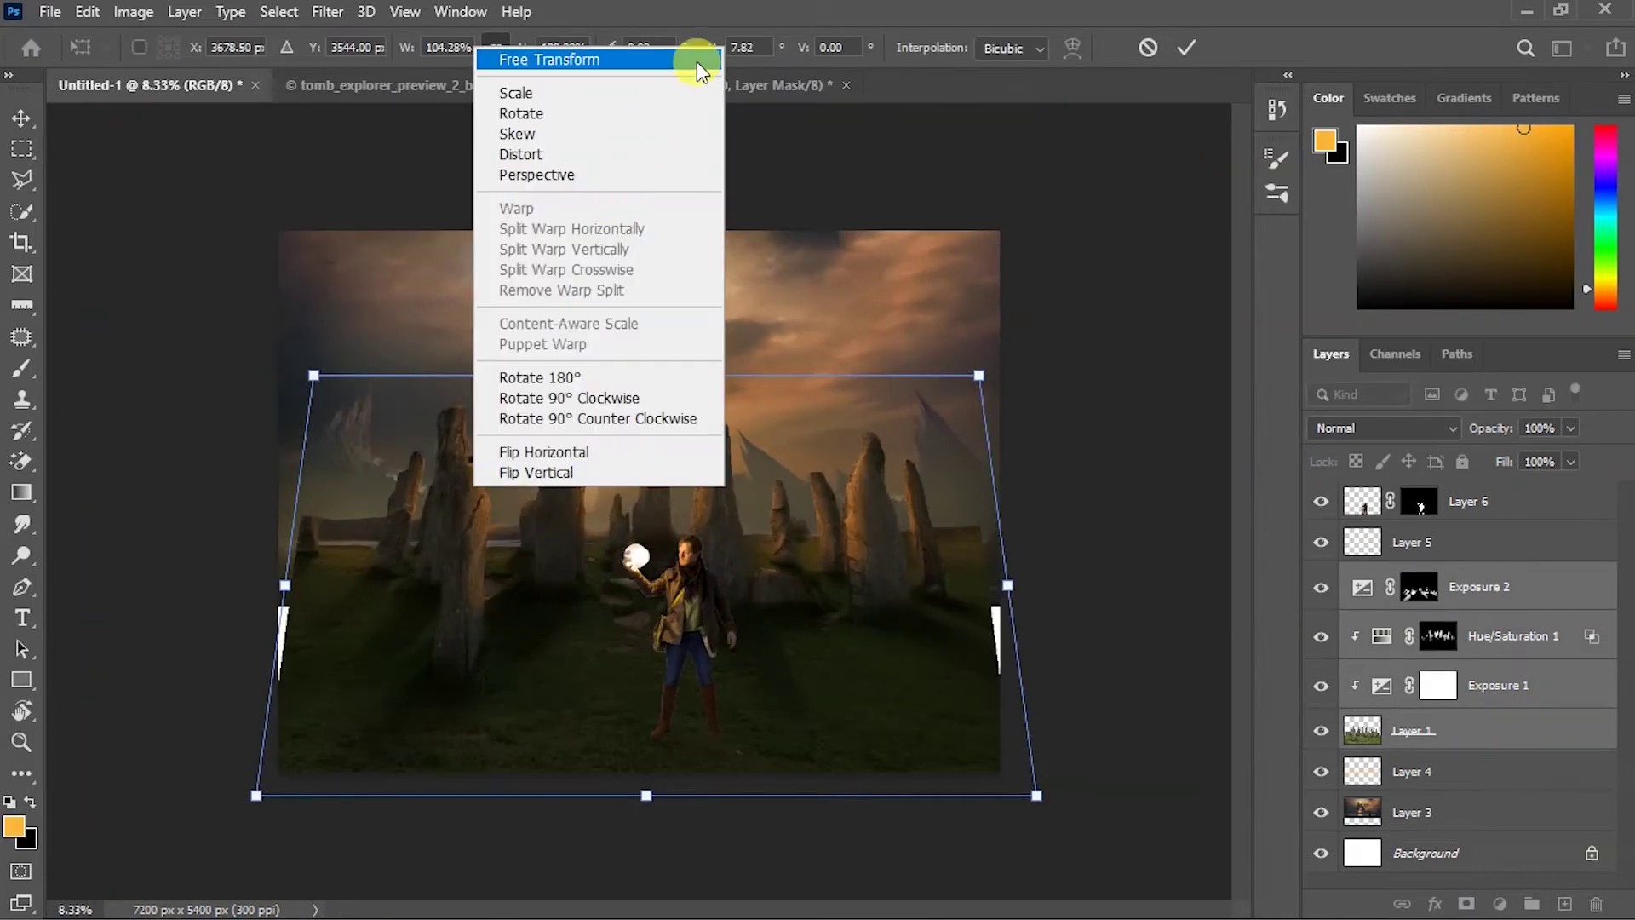
pyautogui.click(696, 59)
pyautogui.moveTo(313, 375); pyautogui.dragTo(274, 366)
pyautogui.moveTo(1007, 584); pyautogui.dragTo(1018, 558)
pyautogui.moveTo(898, 595); pyautogui.dragTo(892, 588)
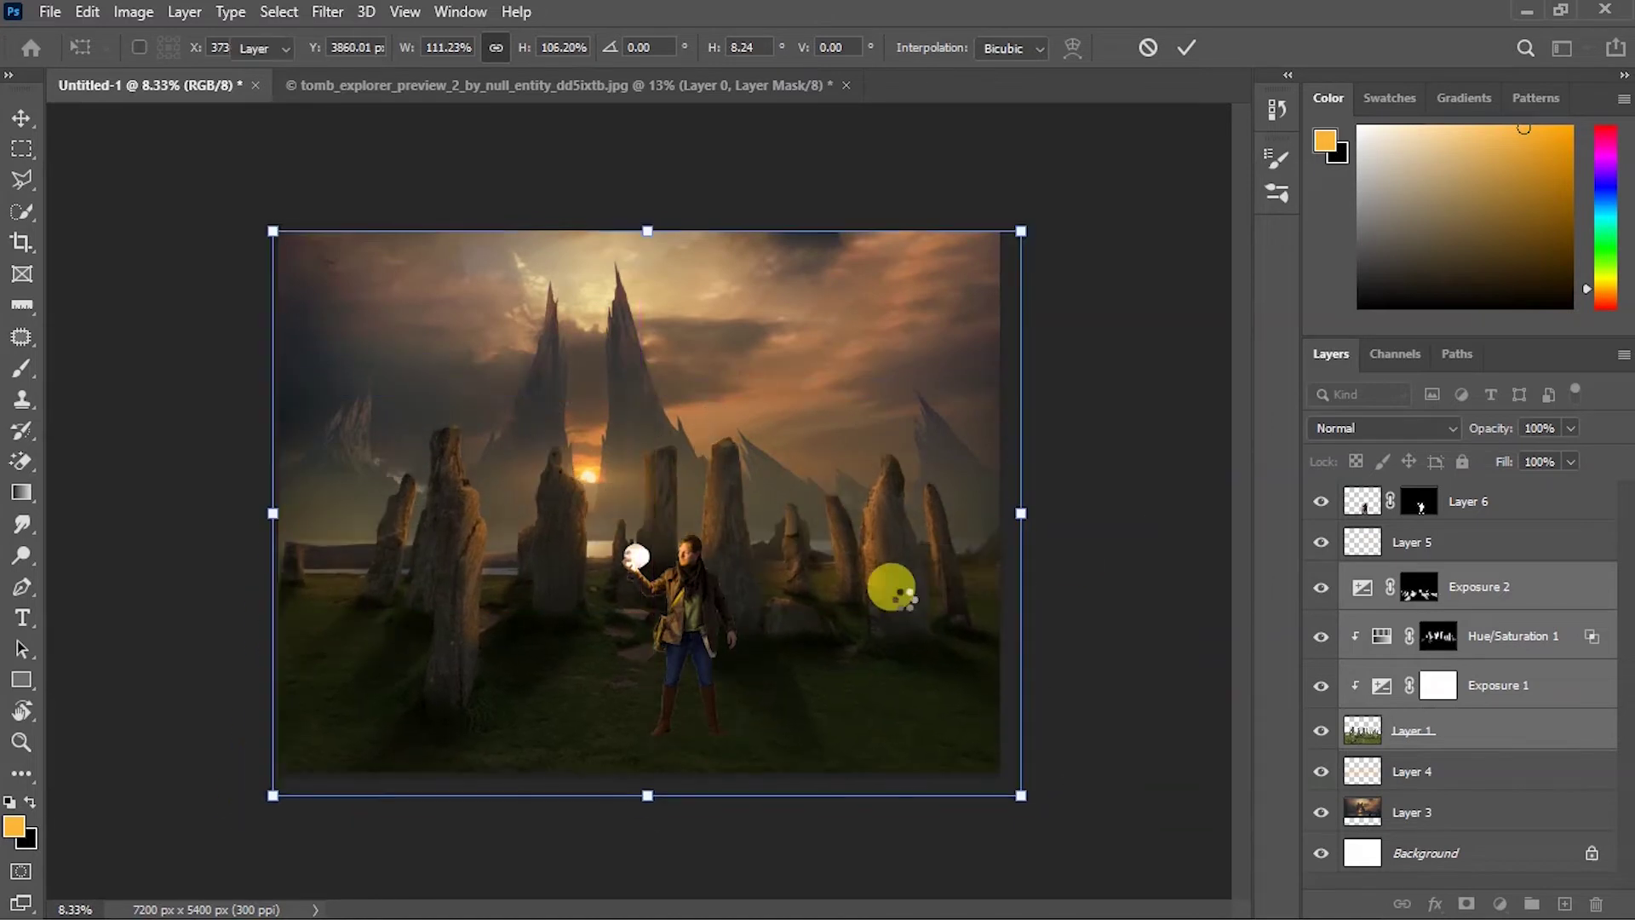
pyautogui.press('Return')
pyautogui.hotkey('ctrl', '+')
# Step: Enlarge the explorer's Layer 6 to about 119% and reposition him
pyautogui.click(729, 657)
pyautogui.hotkey('ctrl', '-')
pyautogui.moveTo(744, 530); pyautogui.dragTo(769, 485)
pyautogui.moveTo(722, 628); pyautogui.dragTo(679, 628)
pyautogui.press('Return')
# Step: Close the explorer source photo without saving
pyautogui.hotkey('ctrl', '+')
pyautogui.click(897, 85)
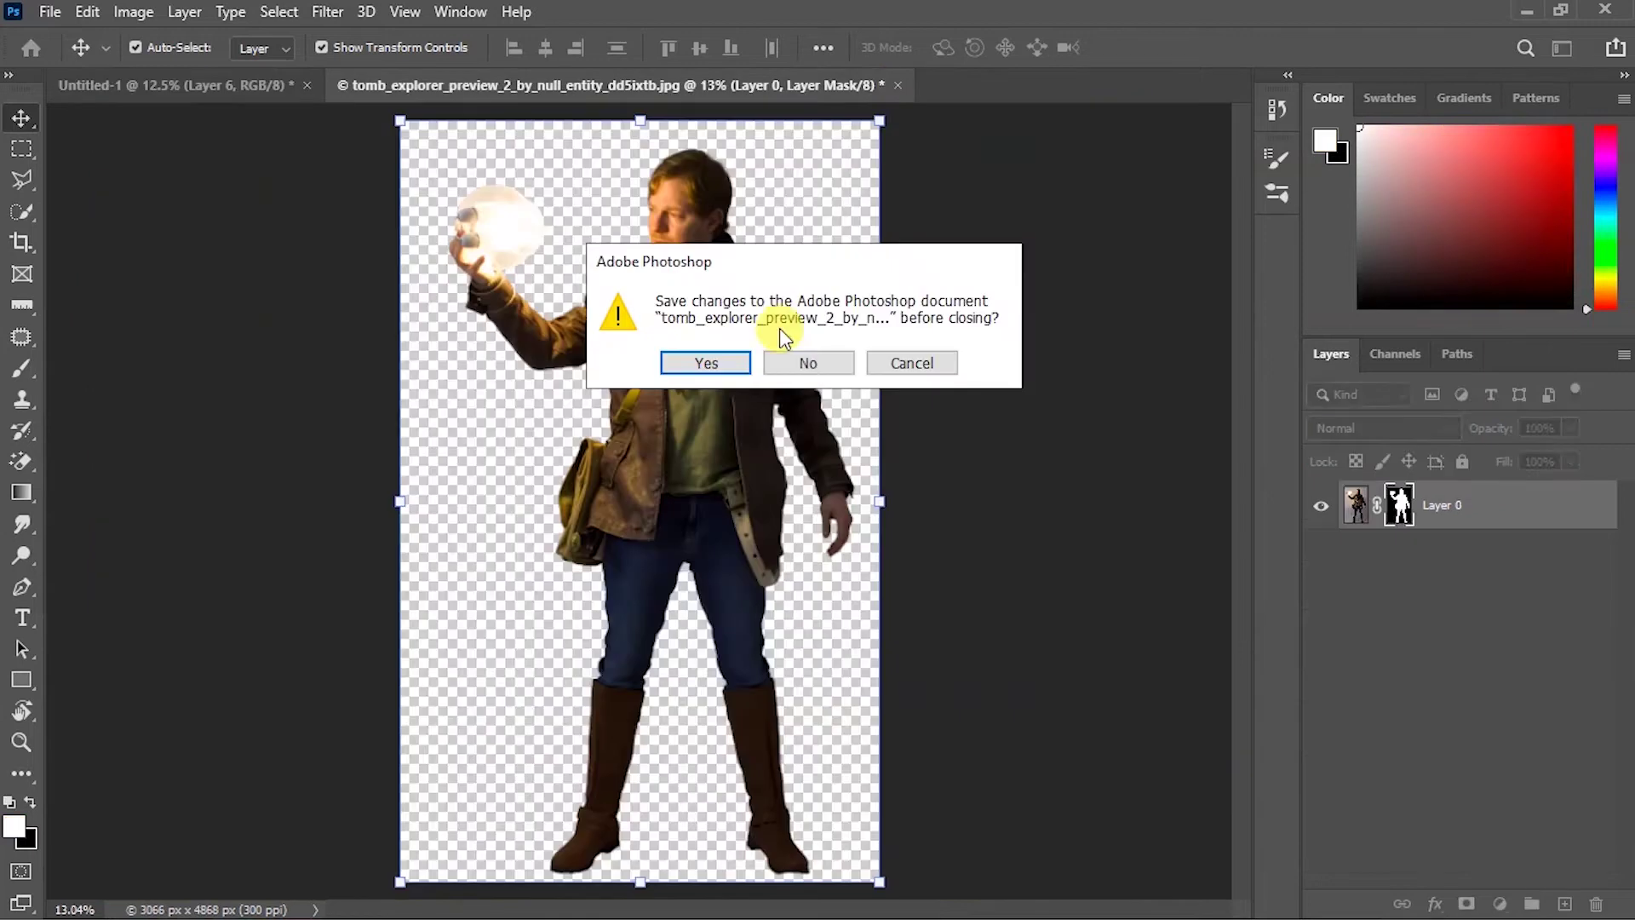
pyautogui.click(800, 363)
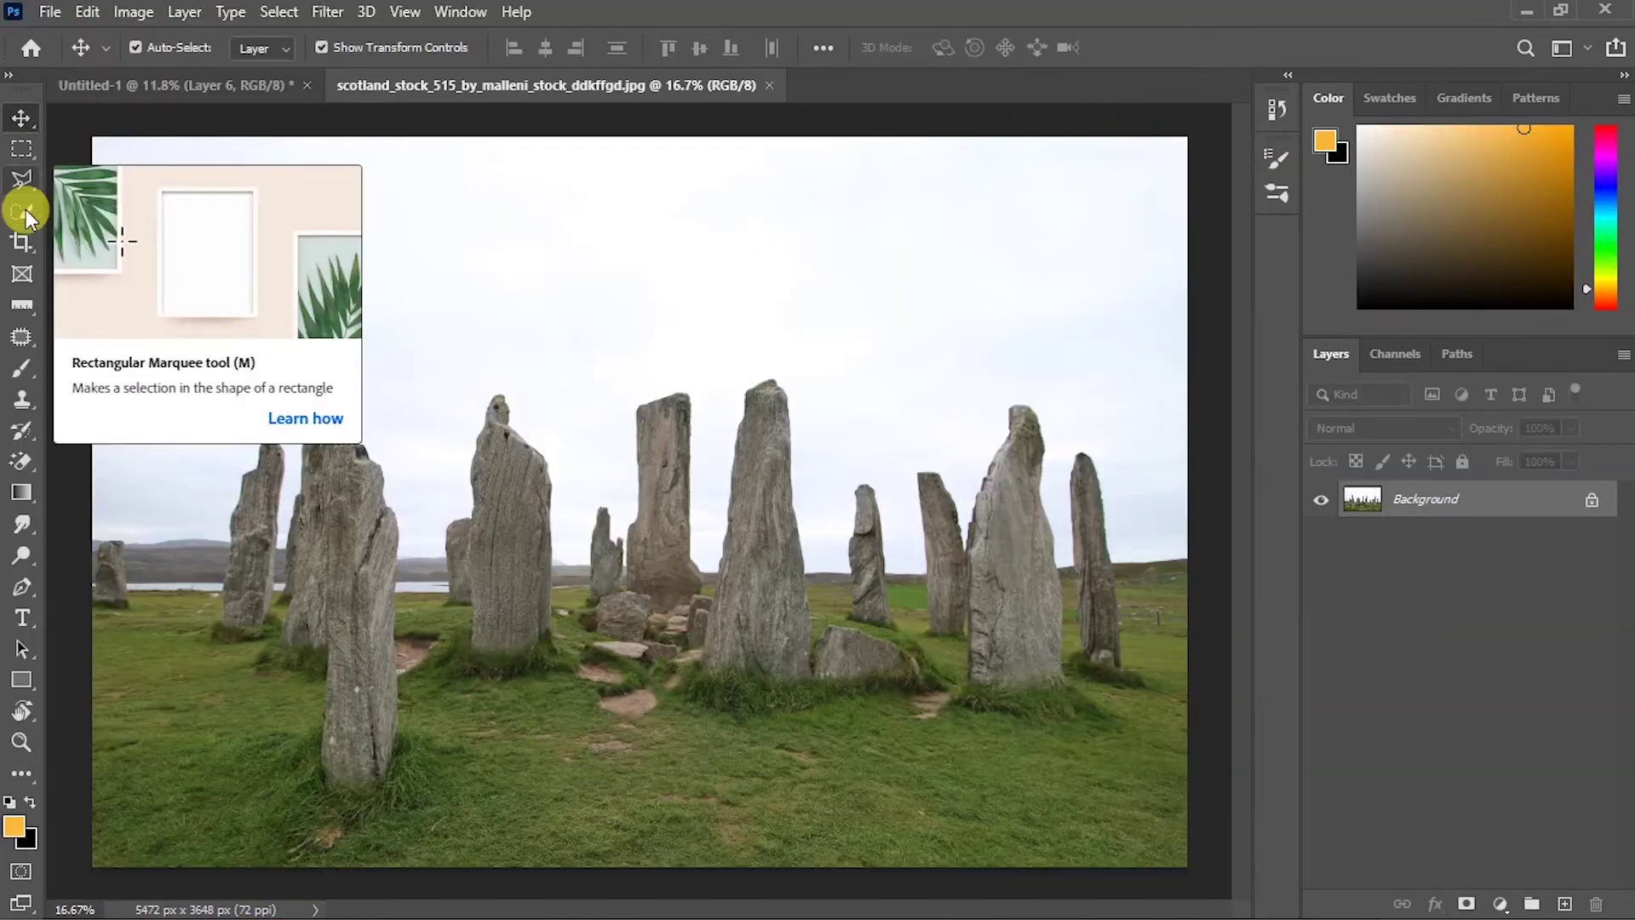
# Step: Quick Select the tall left stone in the Scotland photo and move it into the composite
pyautogui.click(23, 212)
pyautogui.click(379, 578)
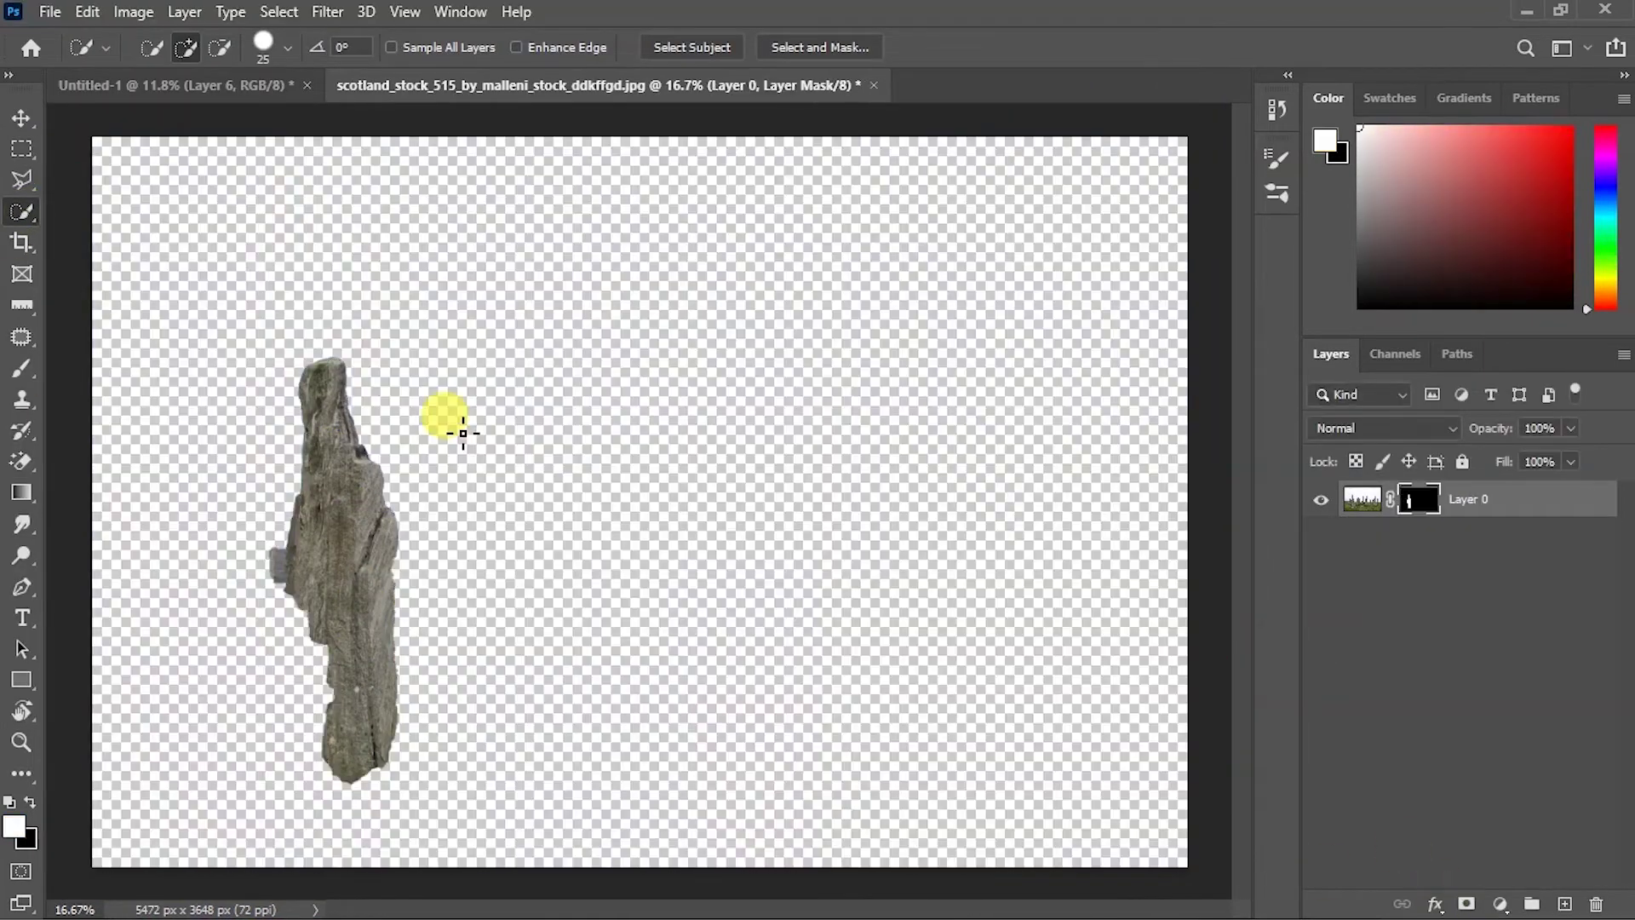
pyautogui.press('v')
pyautogui.moveTo(457, 420)
pyautogui.mouseDown()
pyautogui.moveTo(267, 91)
pyautogui.moveTo(1000, 279)
pyautogui.moveTo(966, 273)
pyautogui.mouseUp()
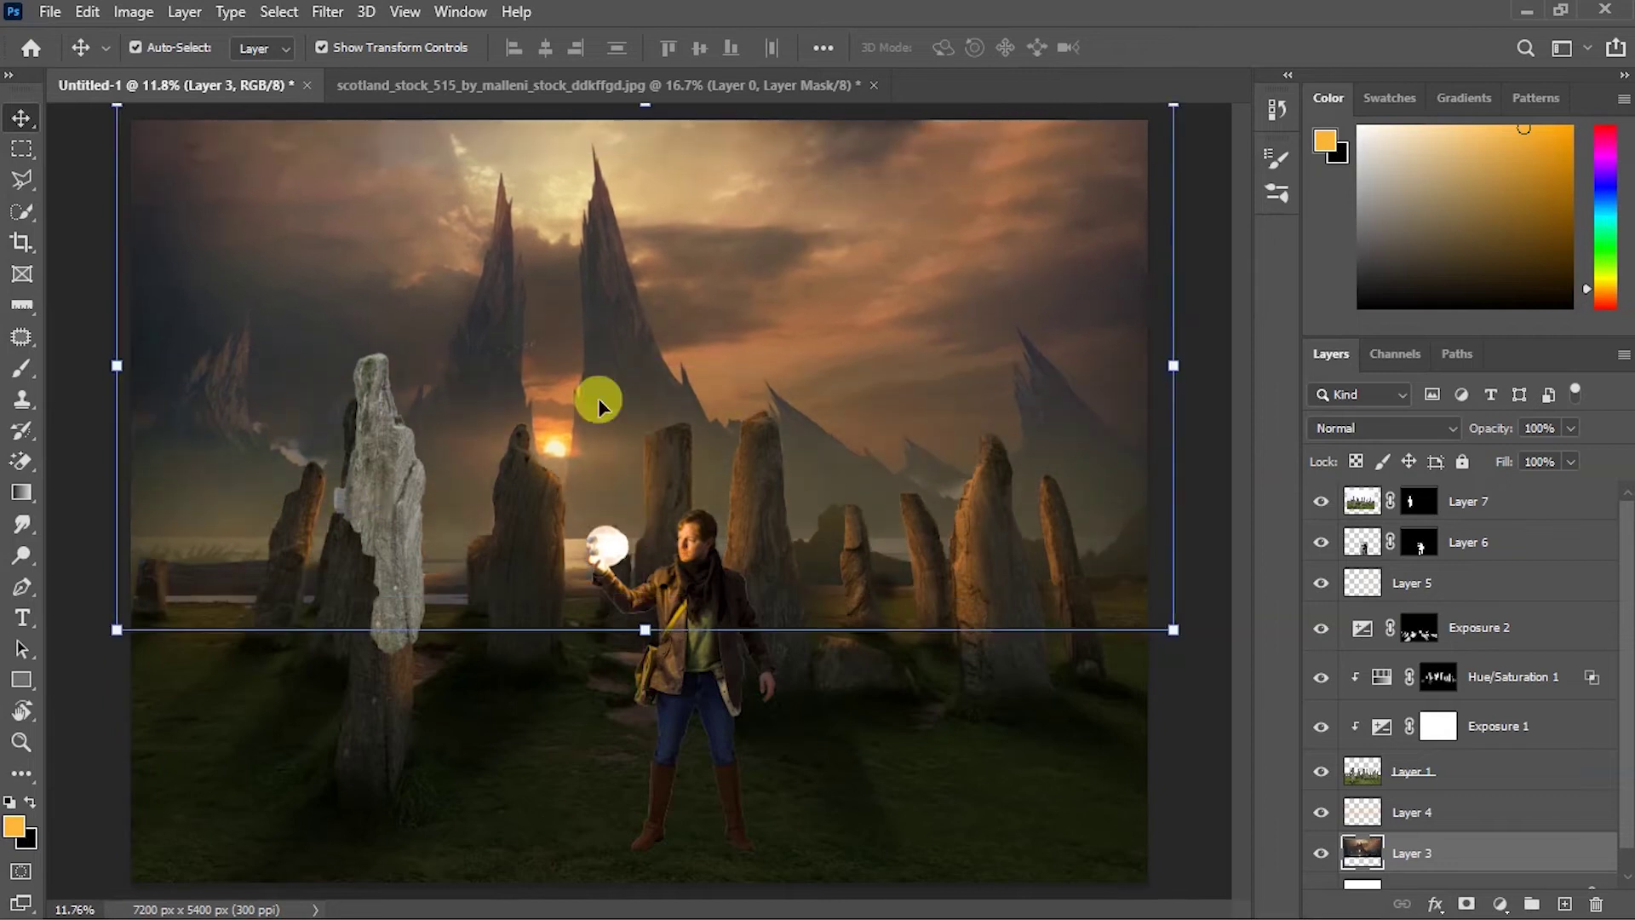
pyautogui.moveTo(619, 410); pyautogui.dragTo(554, 655)
# Step: Rotate the stone 90° to lie flat and stretch it wide
pyautogui.rightClick(839, 579)
pyautogui.click(1105, 317)
pyautogui.moveTo(1106, 317)
pyautogui.mouseDown()
pyautogui.moveTo(576, 321)
pyautogui.moveTo(119, 894)
pyautogui.mouseUp()
pyautogui.hotkey('ctrl', '-')
pyautogui.hotkey('ctrl', '-')
pyautogui.moveTo(771, 624); pyautogui.dragTo(821, 431)
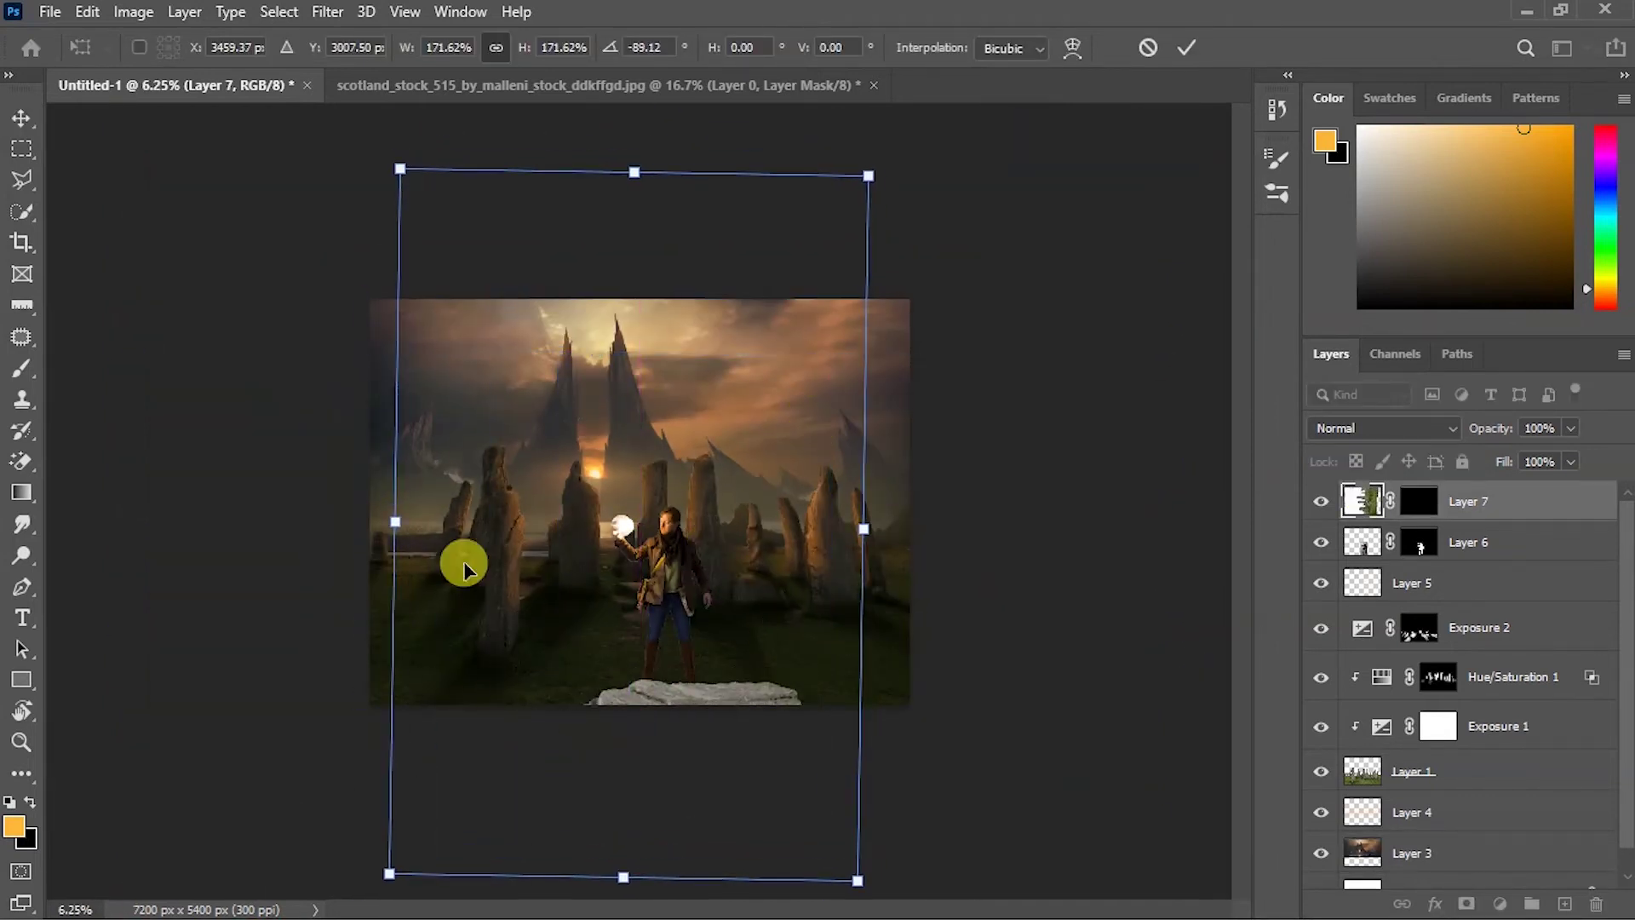
pyautogui.moveTo(867, 526); pyautogui.dragTo(941, 511)
pyautogui.moveTo(393, 525); pyautogui.dragTo(255, 524)
pyautogui.moveTo(820, 650); pyautogui.dragTo(810, 651)
# Step: Flip the rock and fit it along the bottom of the image
pyautogui.rightClick(810, 651)
pyautogui.click(882, 609)
pyautogui.moveTo(727, 685)
pyautogui.mouseDown()
pyautogui.moveTo(824, 694)
pyautogui.moveTo(725, 680)
pyautogui.mouseUp()
pyautogui.moveTo(979, 502); pyautogui.dragTo(824, 498)
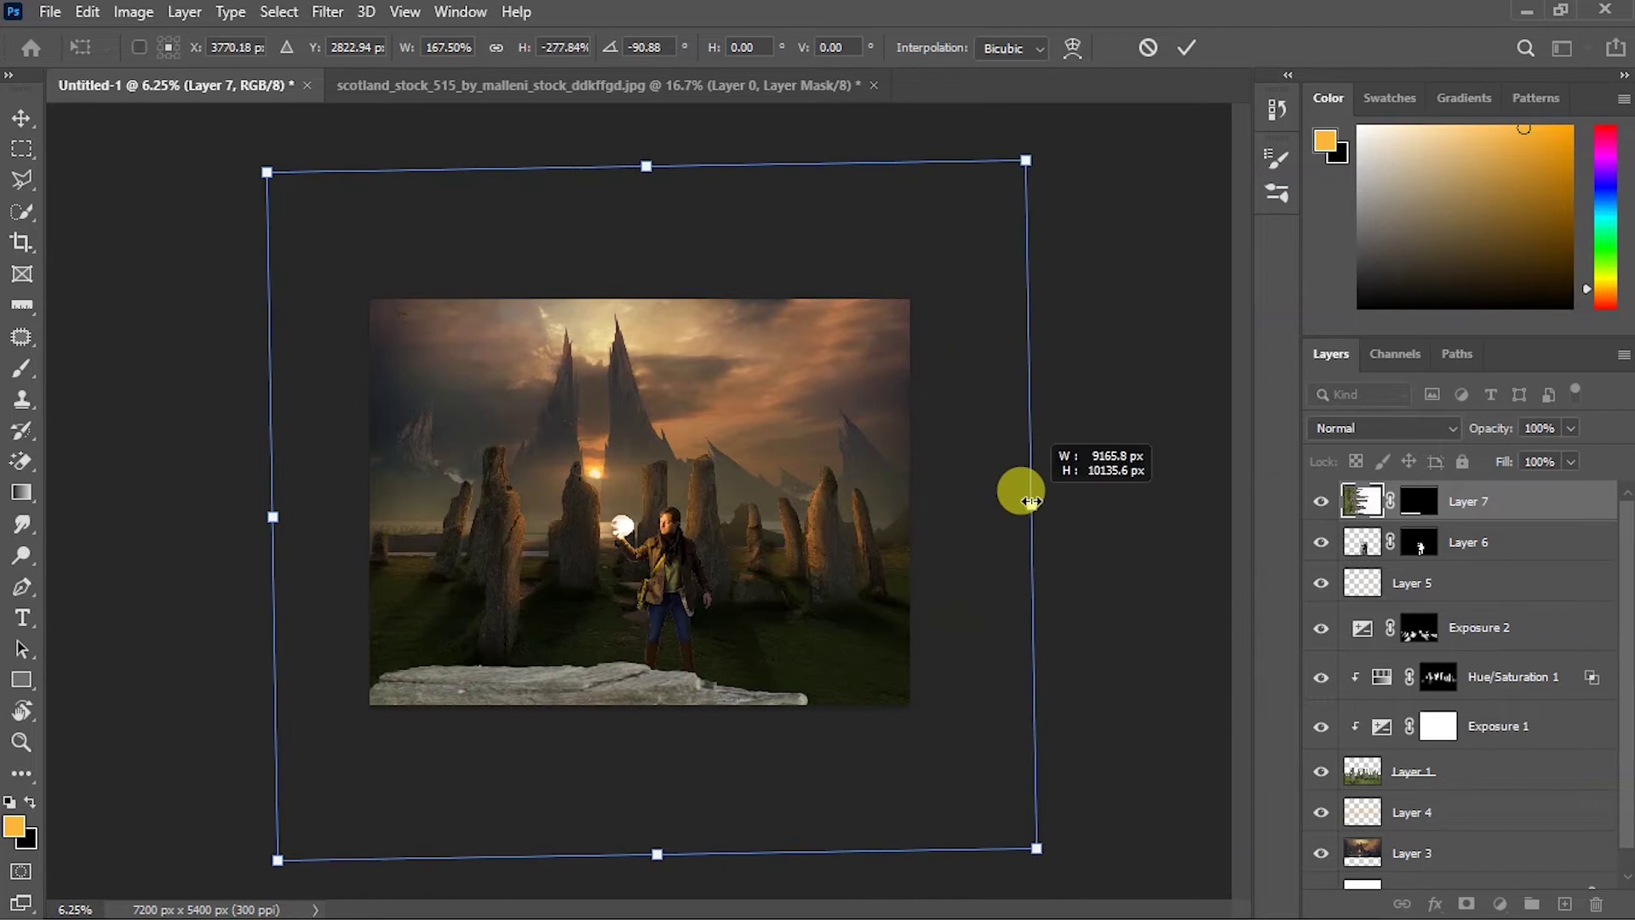
pyautogui.press('Return')
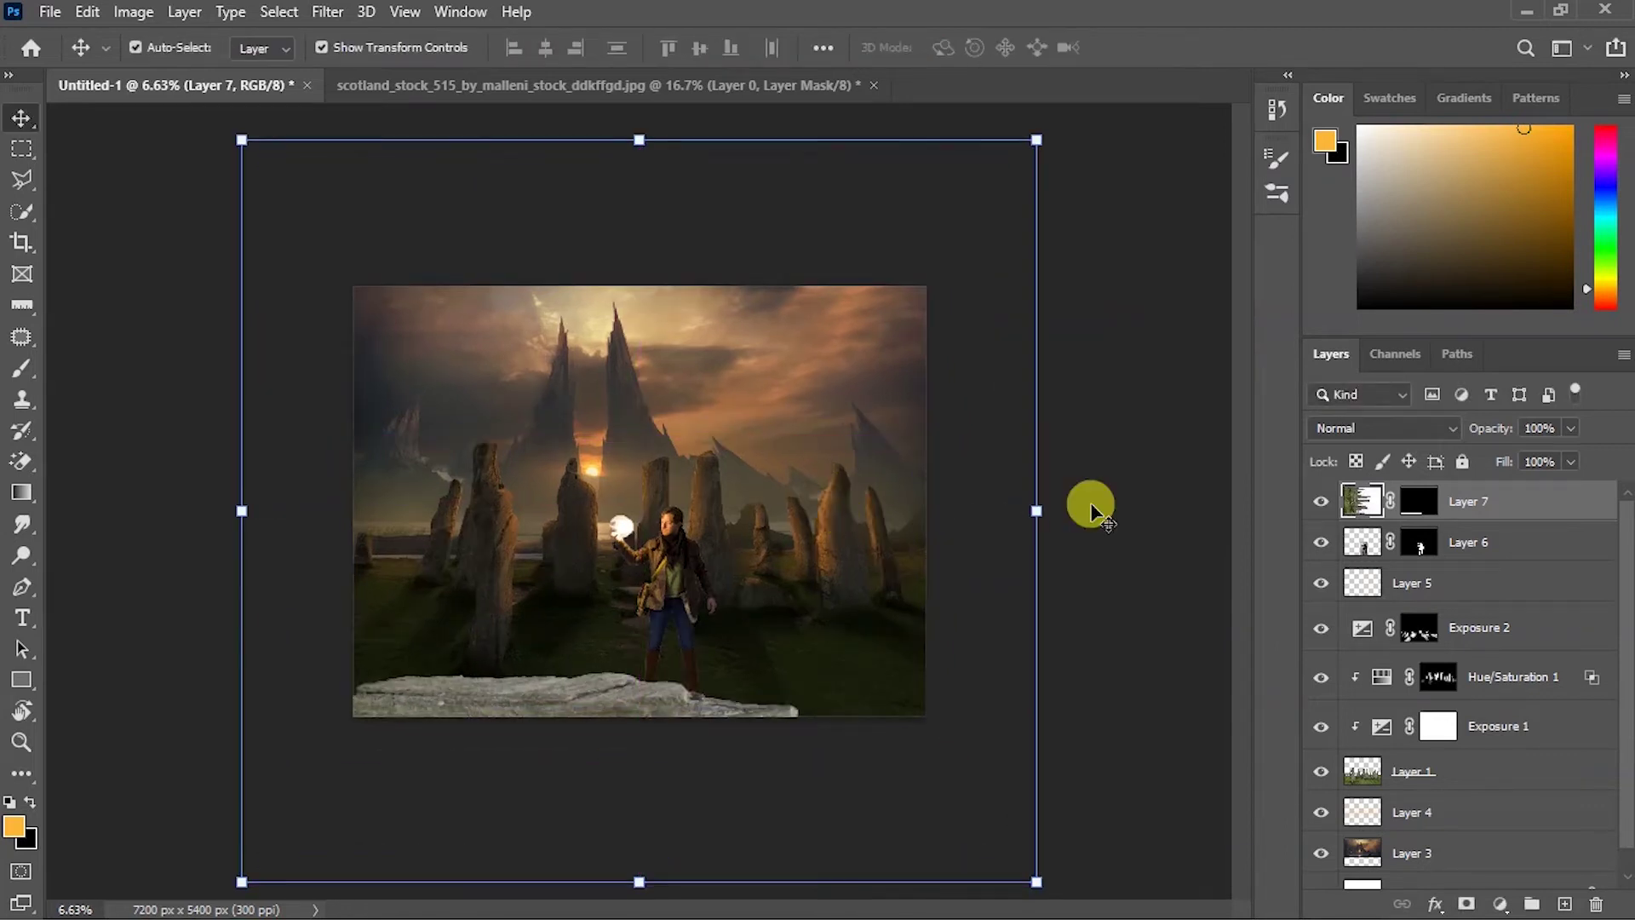
pyautogui.hotkey('ctrl', '0')
# Step: Move Layer 6 above the rock and settle the explorer's boots onto it
pyautogui.click(695, 626)
pyautogui.moveTo(1406, 602); pyautogui.dragTo(1492, 505)
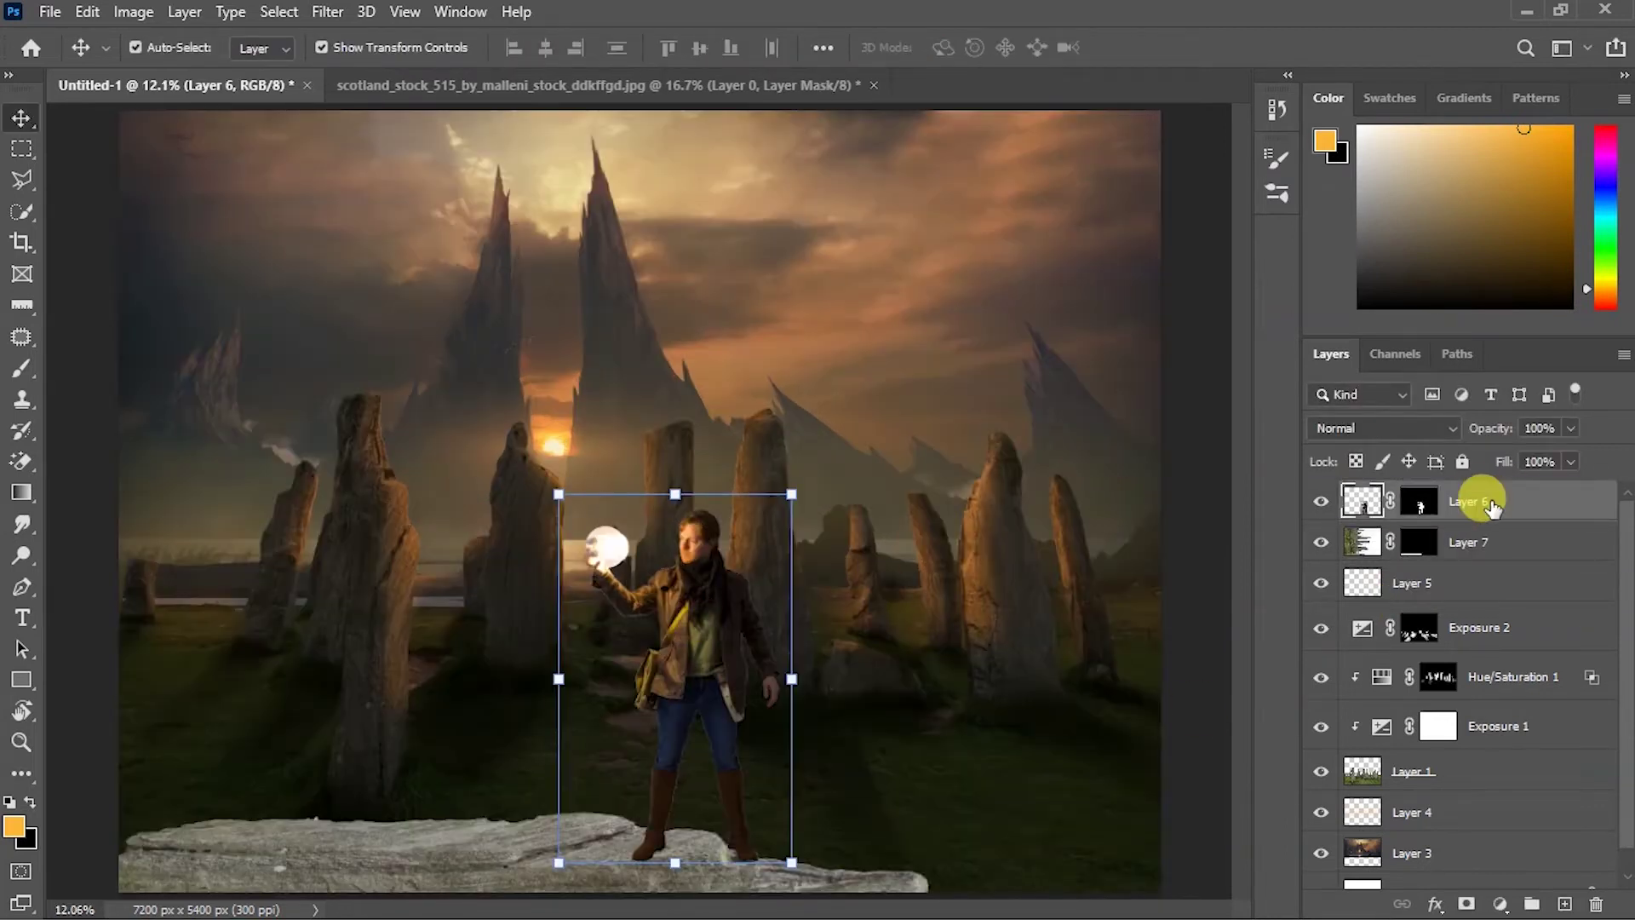
pyautogui.scroll(2, 779, 672)
pyautogui.scroll(2, 778, 672)
pyautogui.scroll(-3, 822, 502)
pyautogui.moveTo(823, 502); pyautogui.dragTo(1002, 357)
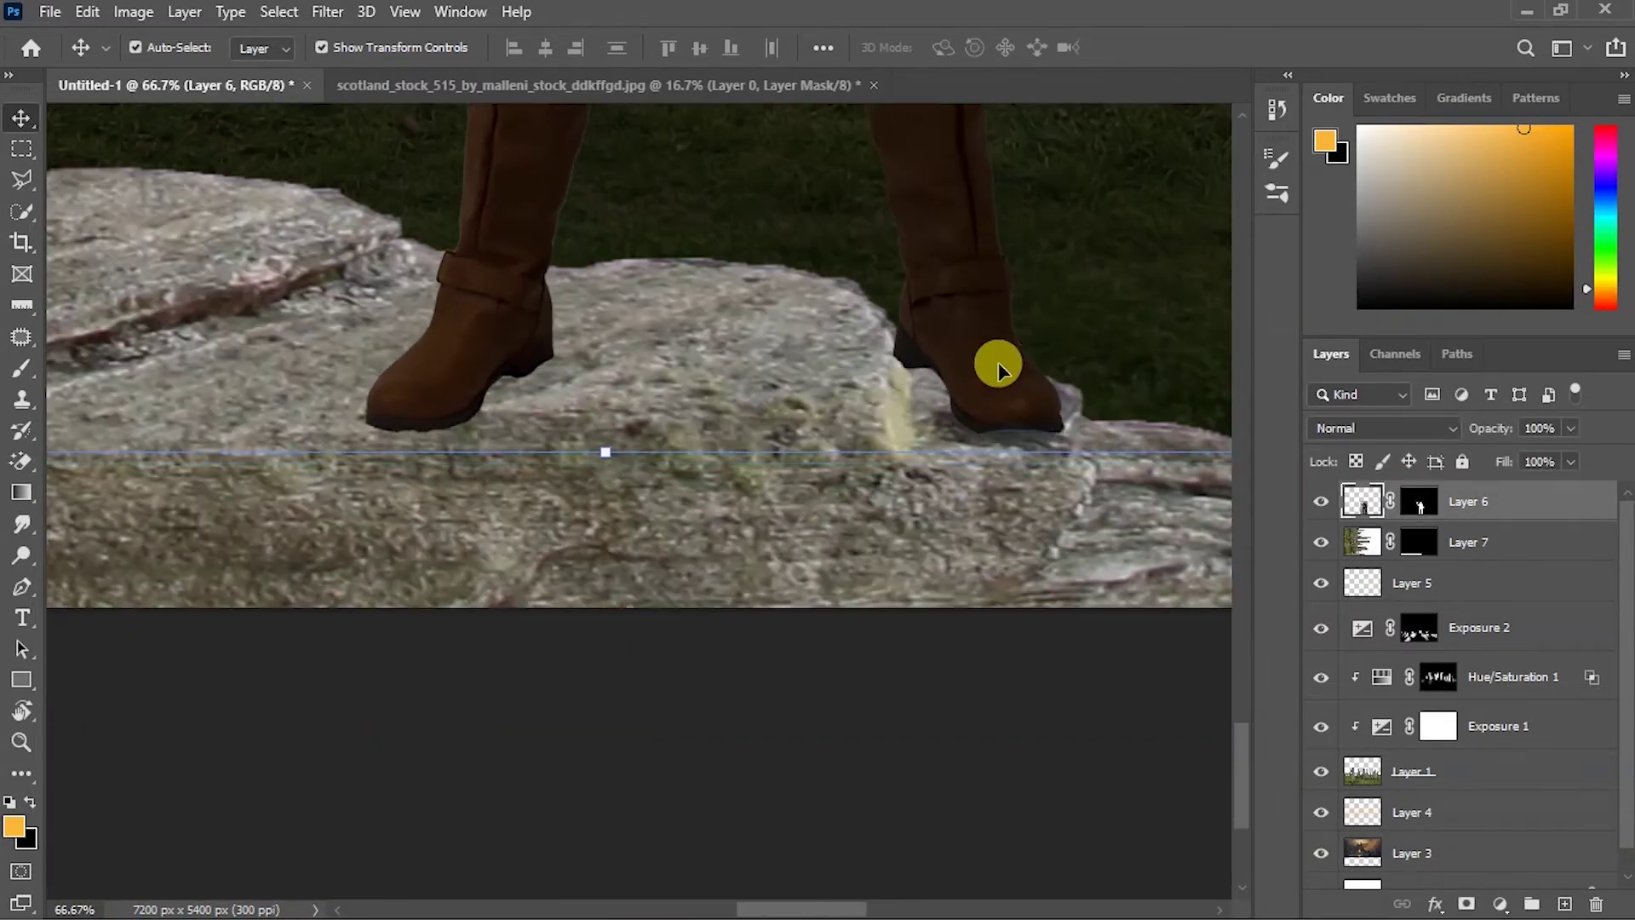
# Step: Add an Exposure layer with an inverted mask and paint dark contact shadows under both boots
pyautogui.click(1520, 553)
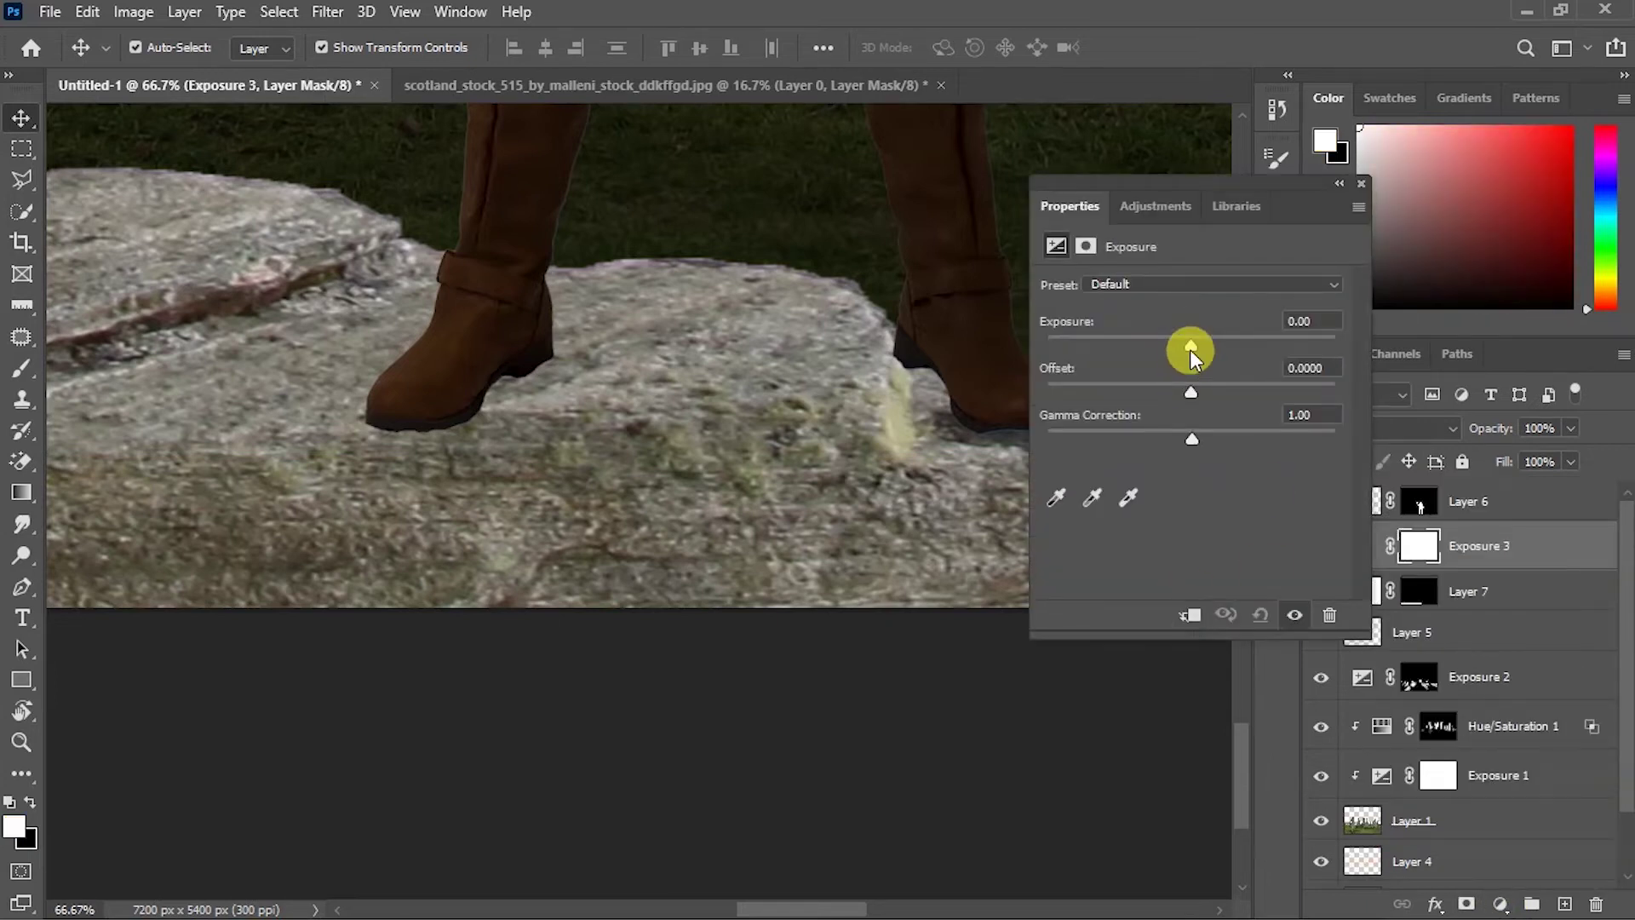
pyautogui.moveTo(1190, 339); pyautogui.dragTo(1146, 340)
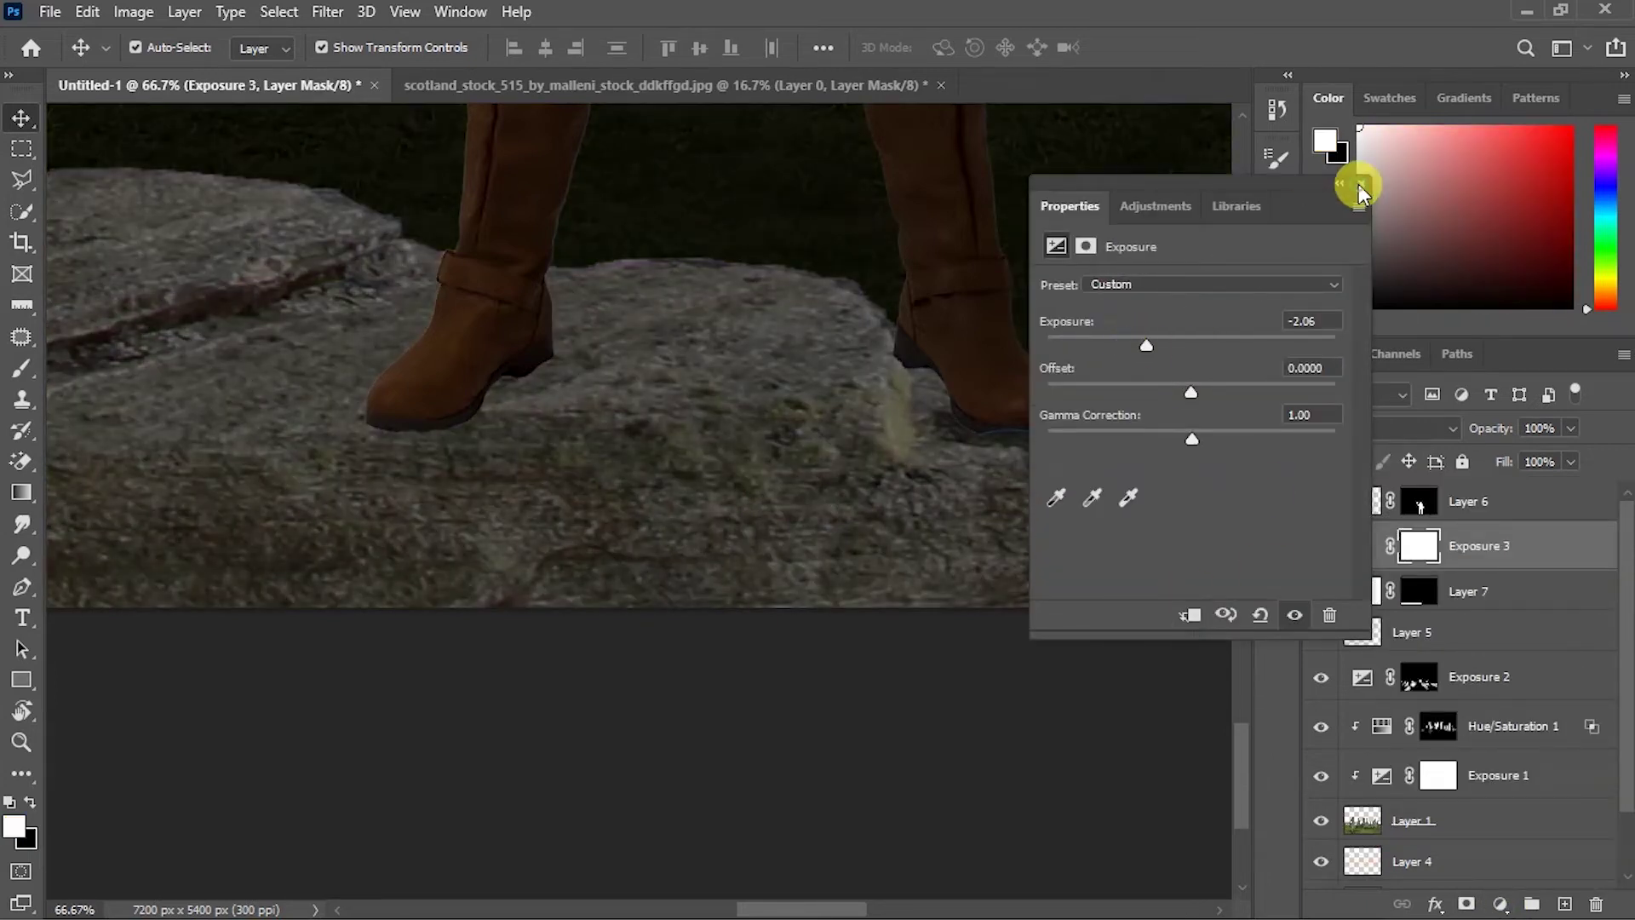
pyautogui.click(1361, 183)
pyautogui.click(1417, 545)
pyautogui.hotkey('ctrl', 'i')
pyautogui.press('b')
pyautogui.hotkey('shift', '0')
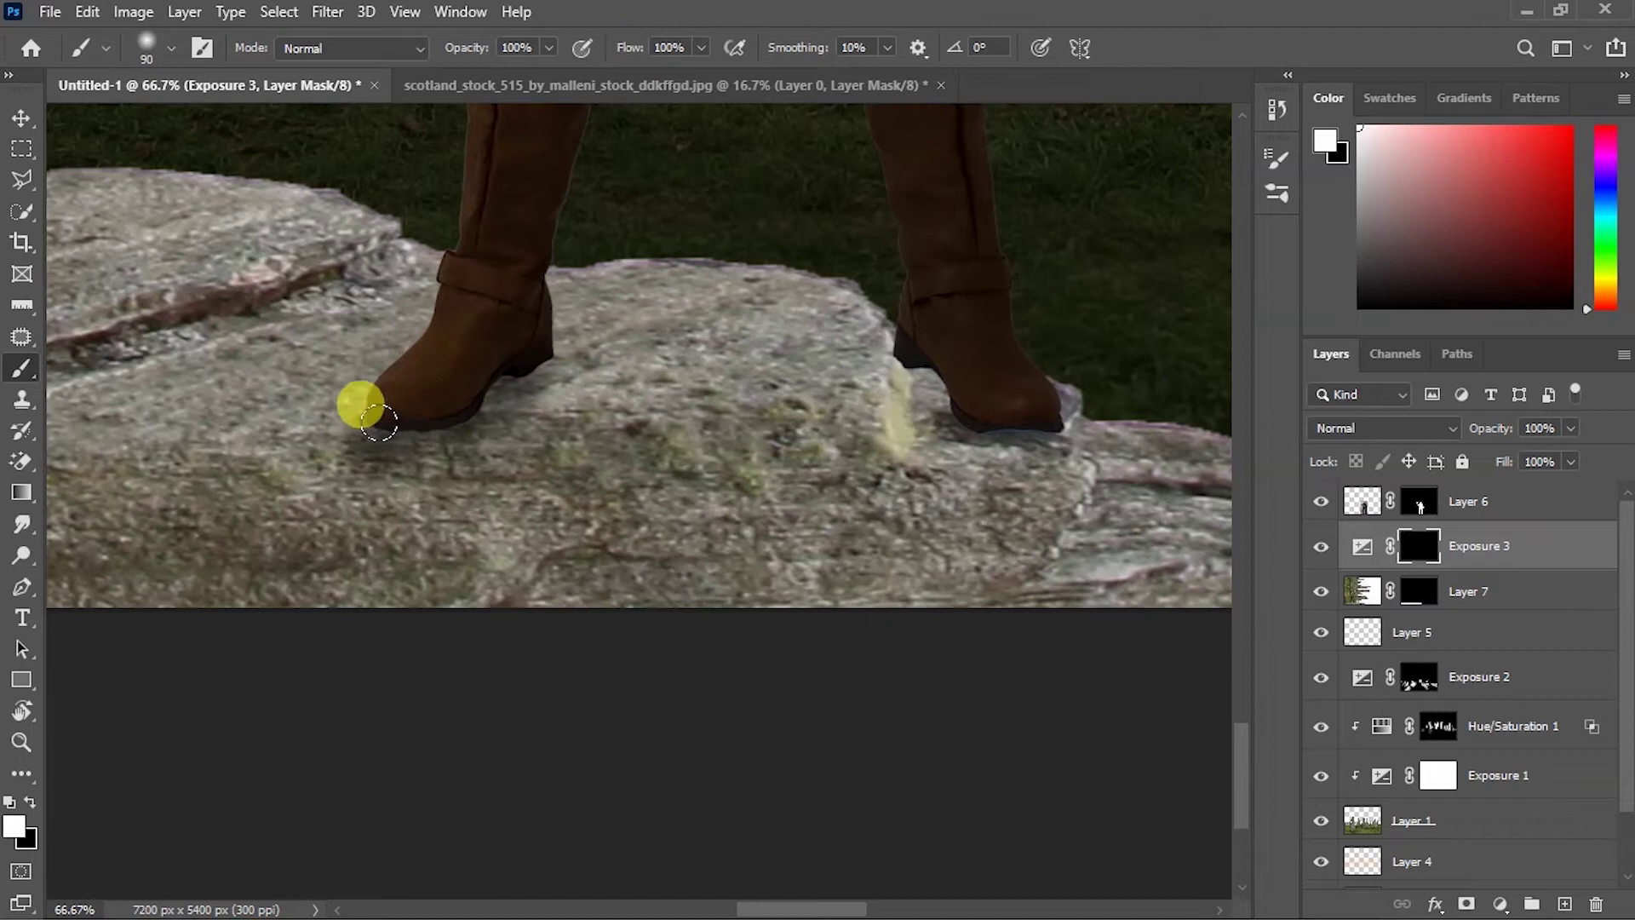
pyautogui.moveTo(366, 409); pyautogui.dragTo(394, 485)
pyautogui.moveTo(945, 390)
pyautogui.mouseDown()
pyautogui.moveTo(1022, 517)
pyautogui.moveTo(959, 445)
pyautogui.moveTo(953, 596)
pyautogui.mouseUp()
pyautogui.hotkey('ctrl', '-')
pyautogui.hotkey('ctrl', '-')
pyautogui.hotkey('ctrl', '-')
# Step: Darken the rock with a clipped Exposure layer at -2.56 and gamma 0.78
pyautogui.click(1501, 902)
pyautogui.click(1251, 579)
pyautogui.moveTo(1187, 330); pyautogui.dragTo(1134, 339)
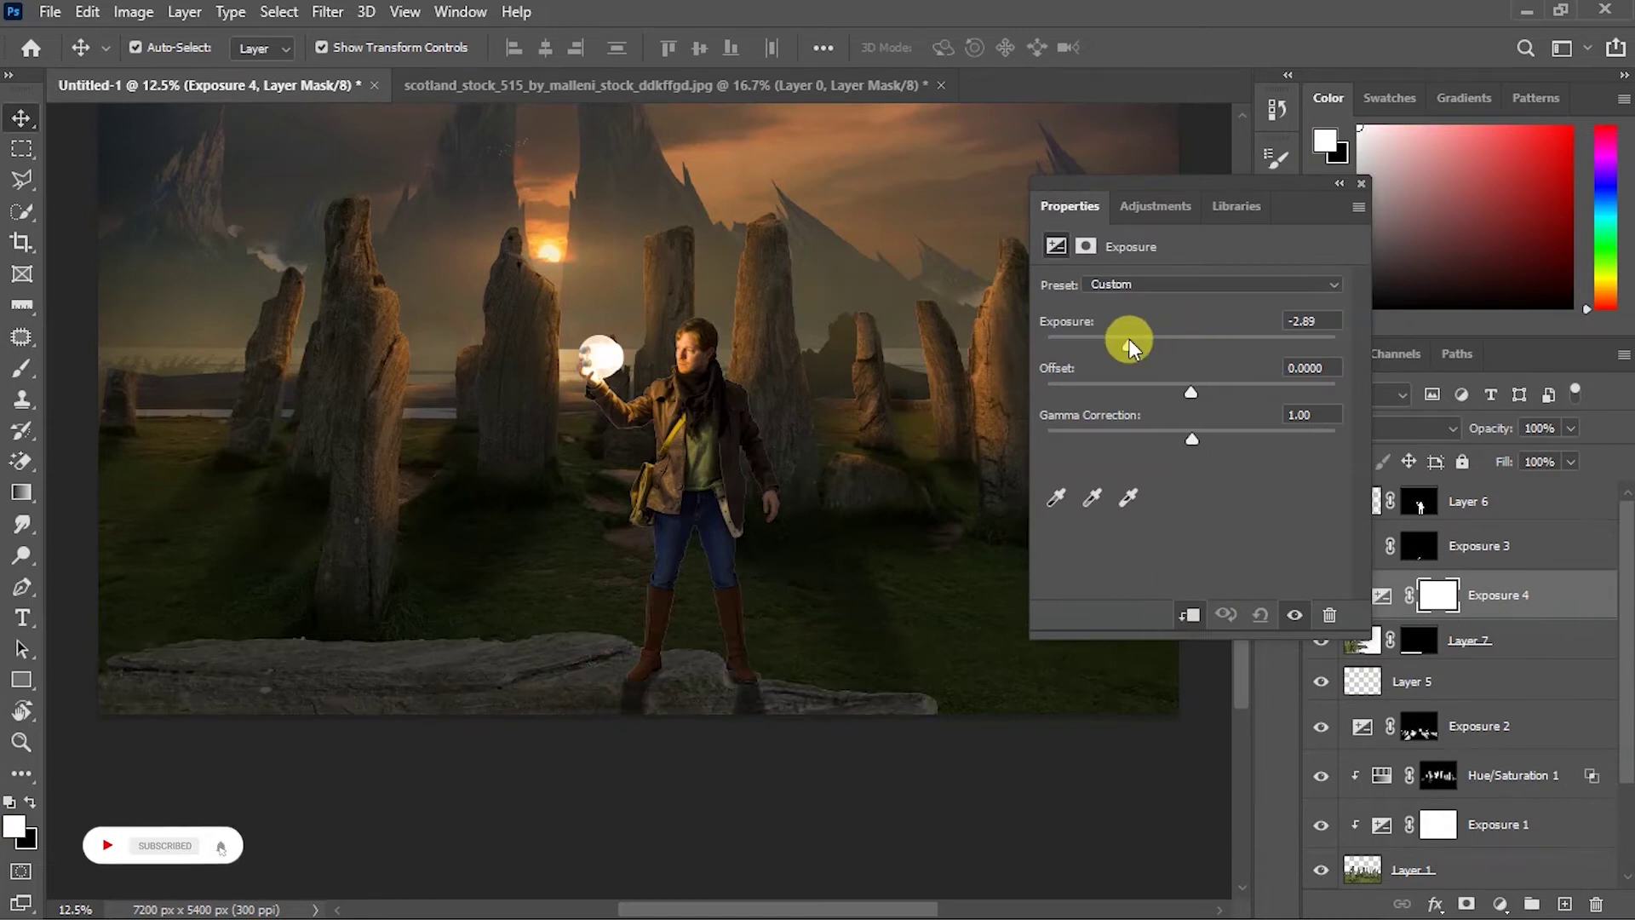
pyautogui.moveTo(1192, 437); pyautogui.dragTo(1216, 432)
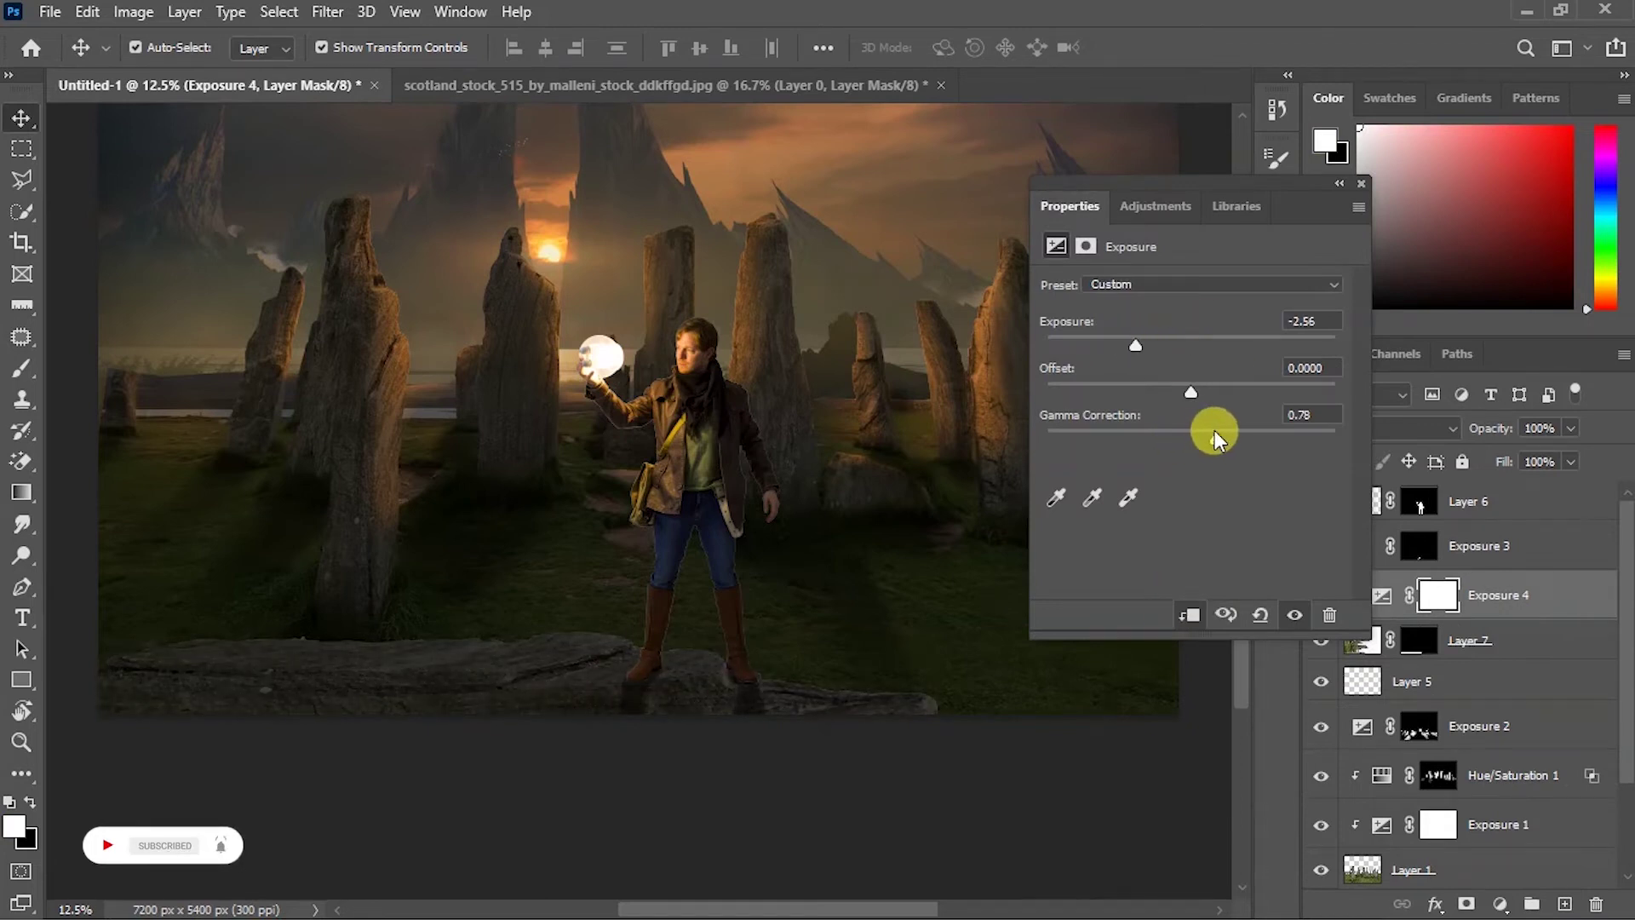
pyautogui.click(1115, 509)
# Step: Duplicate Hue/Saturation 1 and move the copy above Exposure 4
pyautogui.click(1515, 774)
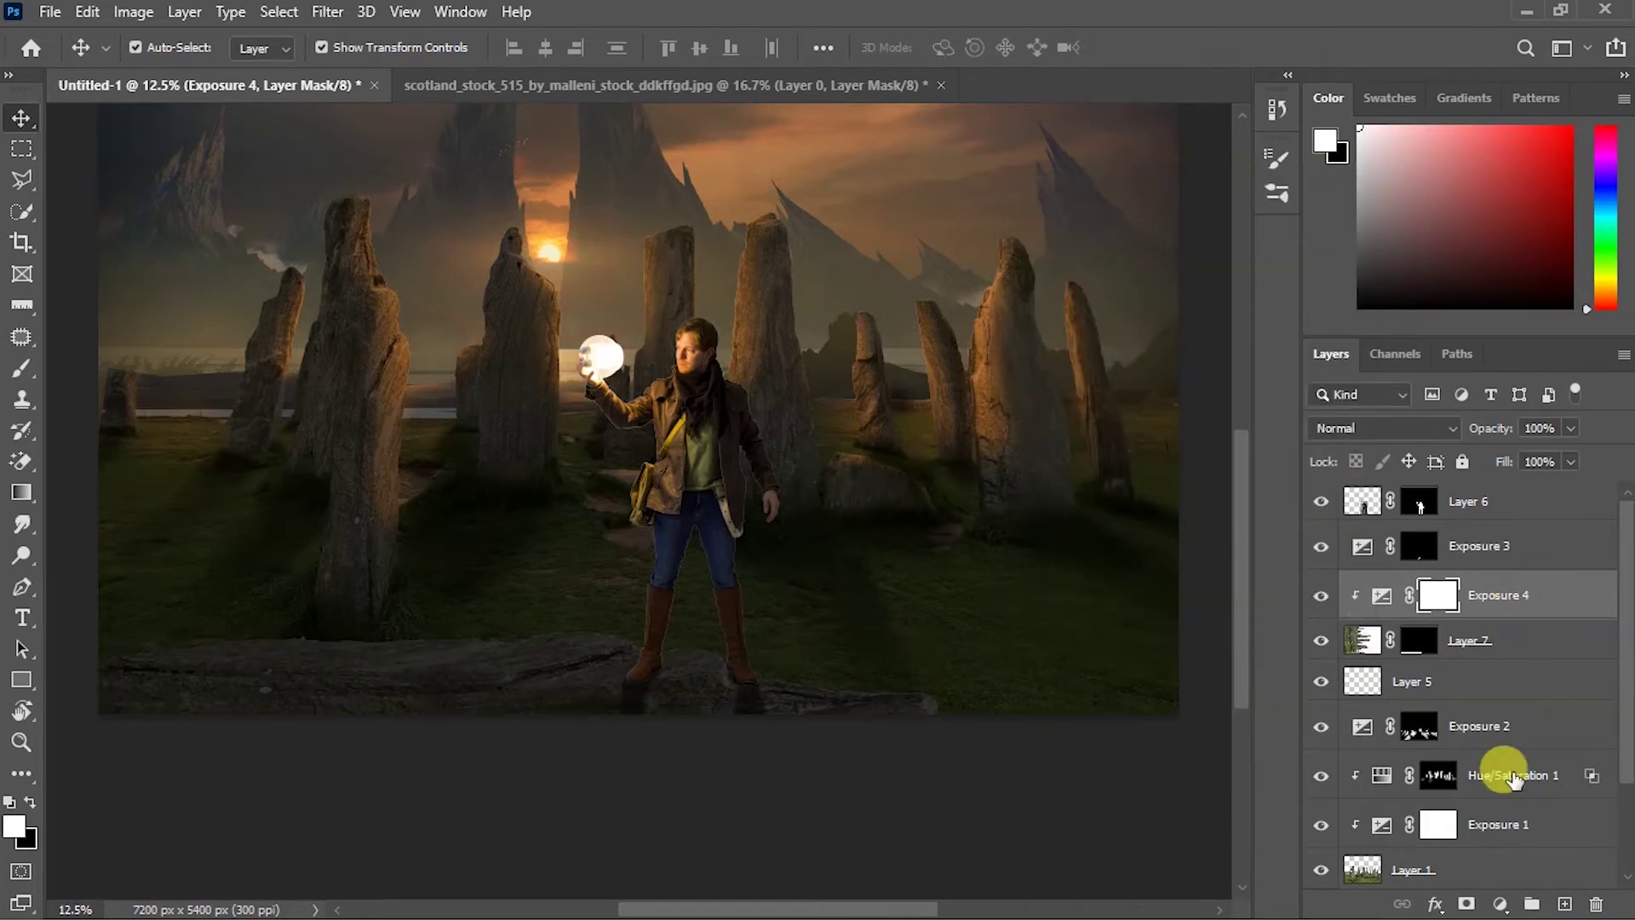
pyautogui.hotkey('ctrl', 'j')
pyautogui.moveTo(1511, 775)
pyautogui.mouseDown()
pyautogui.moveTo(1545, 490)
pyautogui.moveTo(1532, 569)
pyautogui.mouseUp()
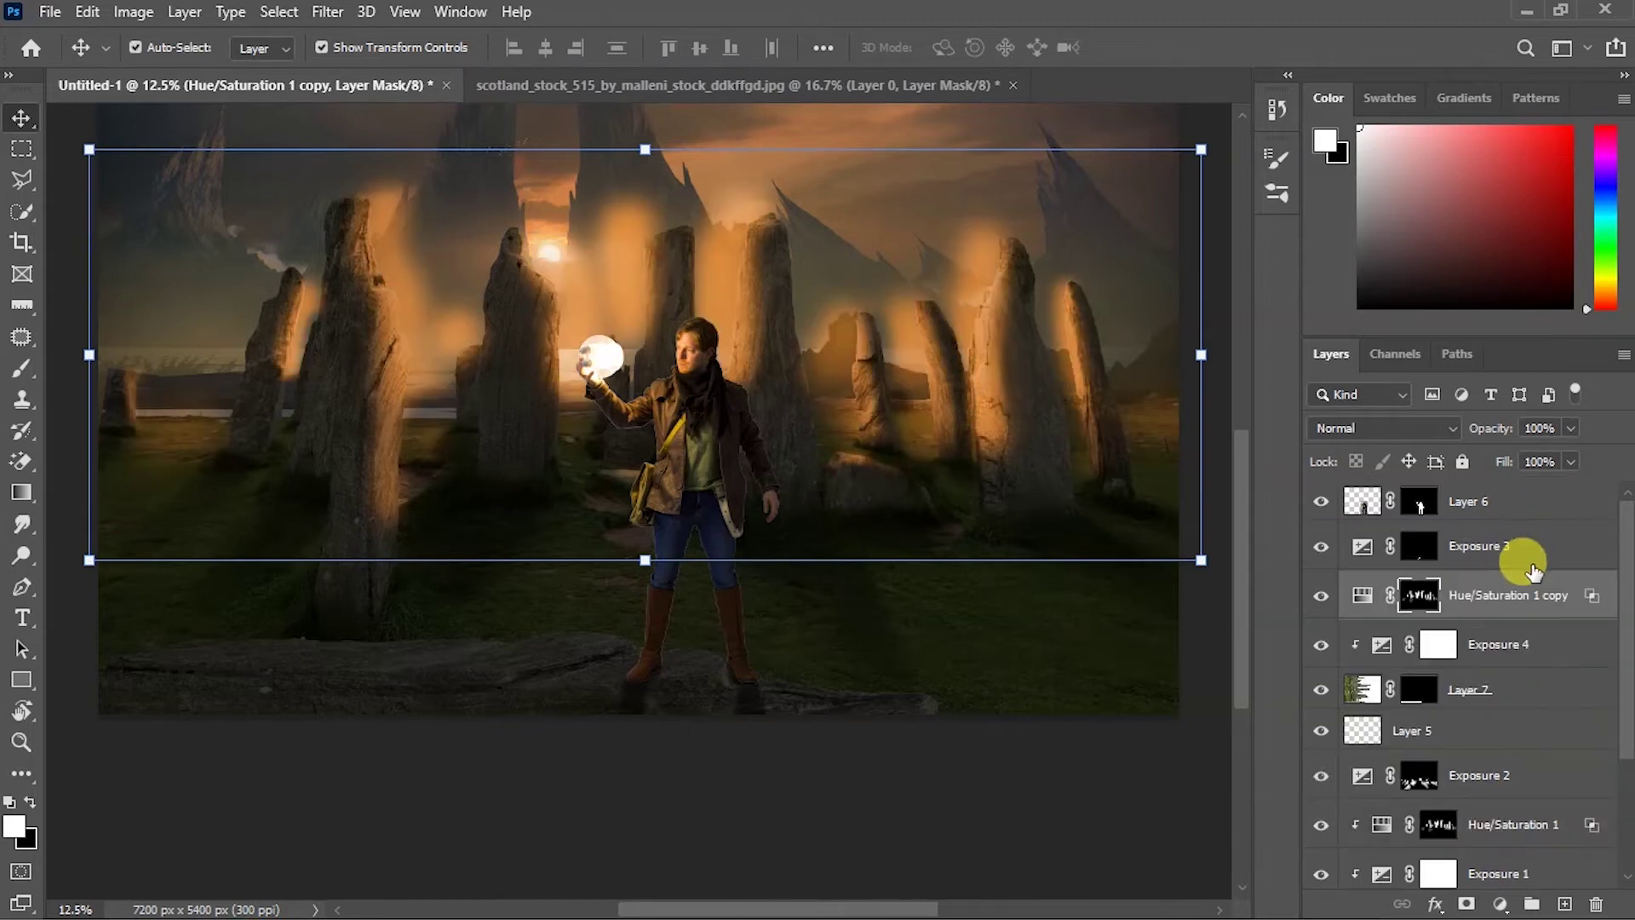
# Step: Clip the Hue/Saturation 1 copy to the rock and paint its warm glow with a 700 px brush
pyautogui.press('b')
pyautogui.click(684, 680)
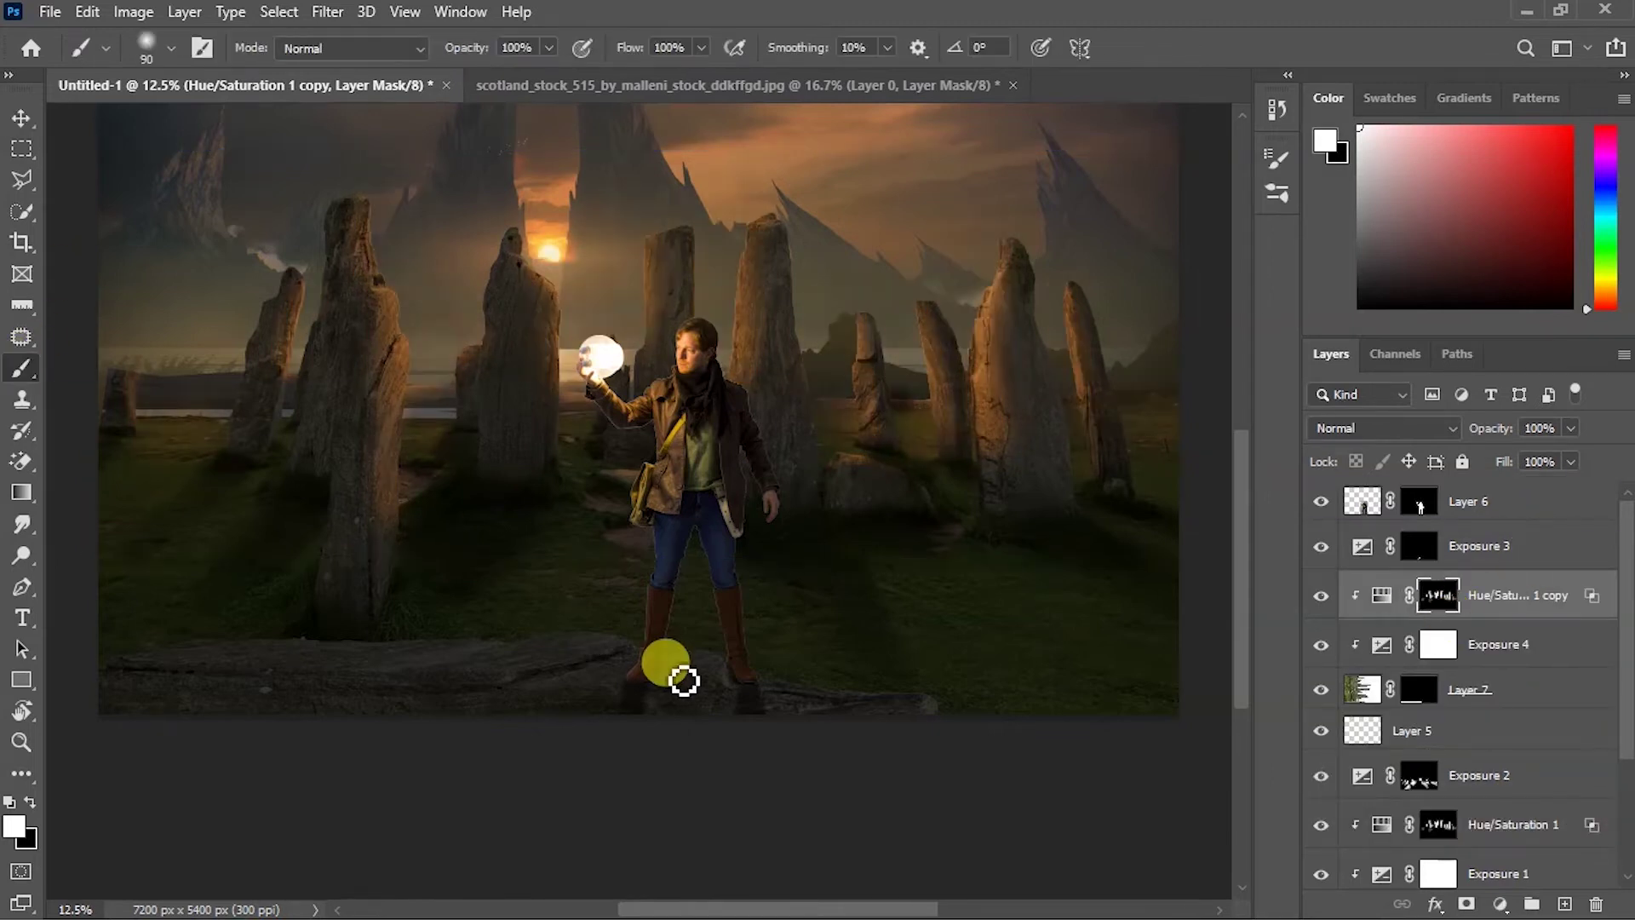
pyautogui.press(']')
pyautogui.press(']')
pyautogui.press(']')
pyautogui.moveTo(132, 649); pyautogui.dragTo(954, 627)
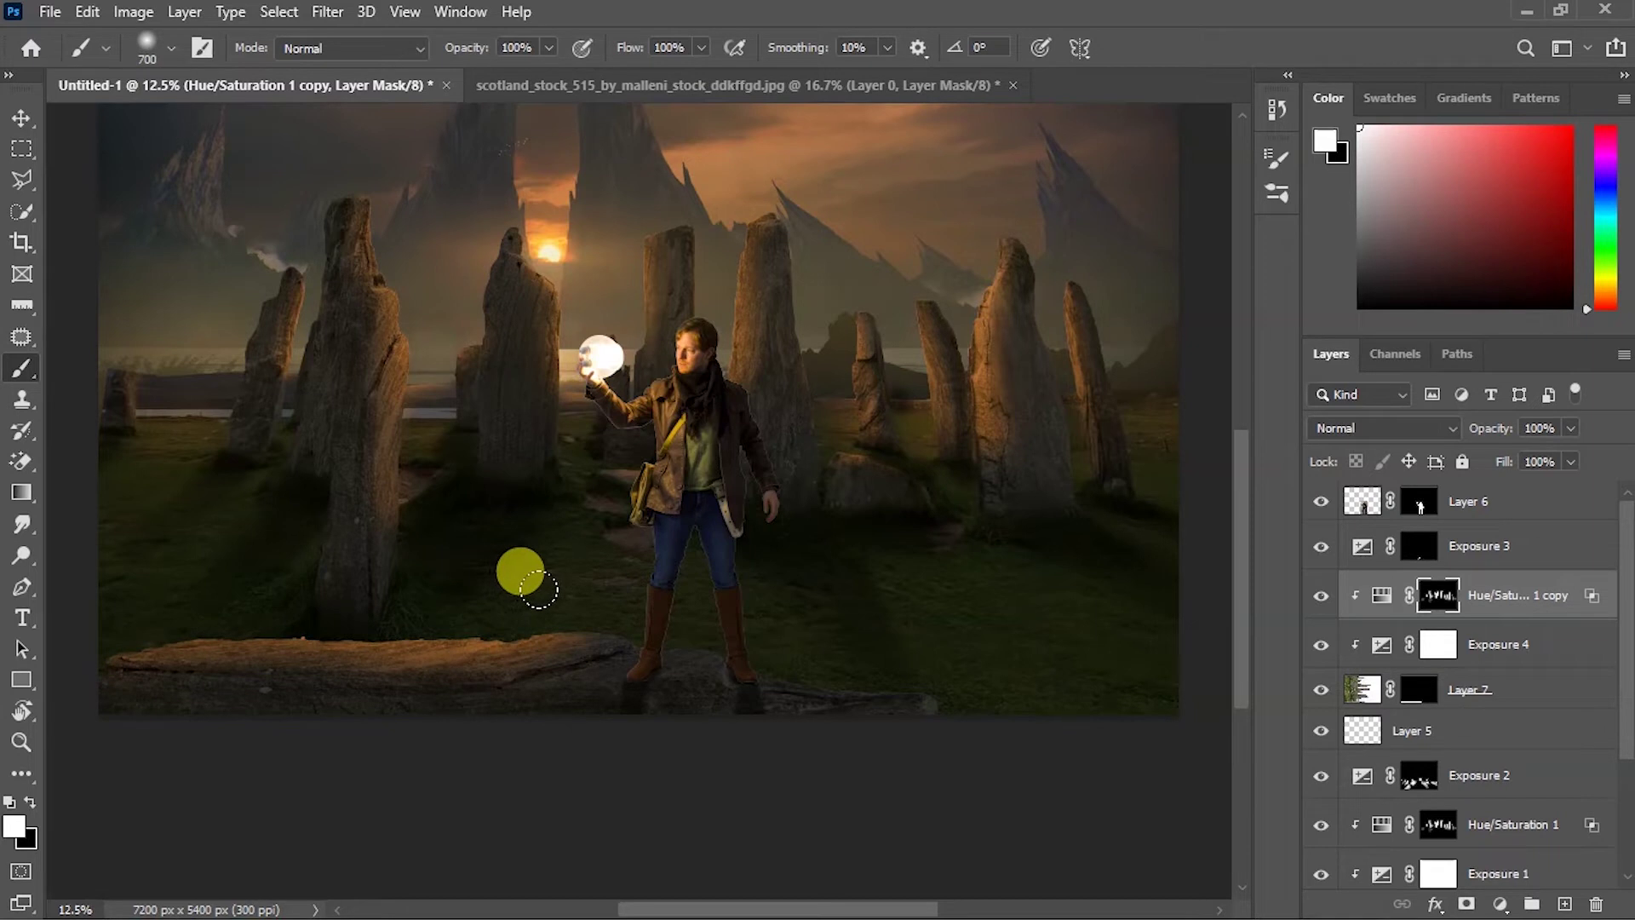
pyautogui.press('x')
pyautogui.click(22, 117)
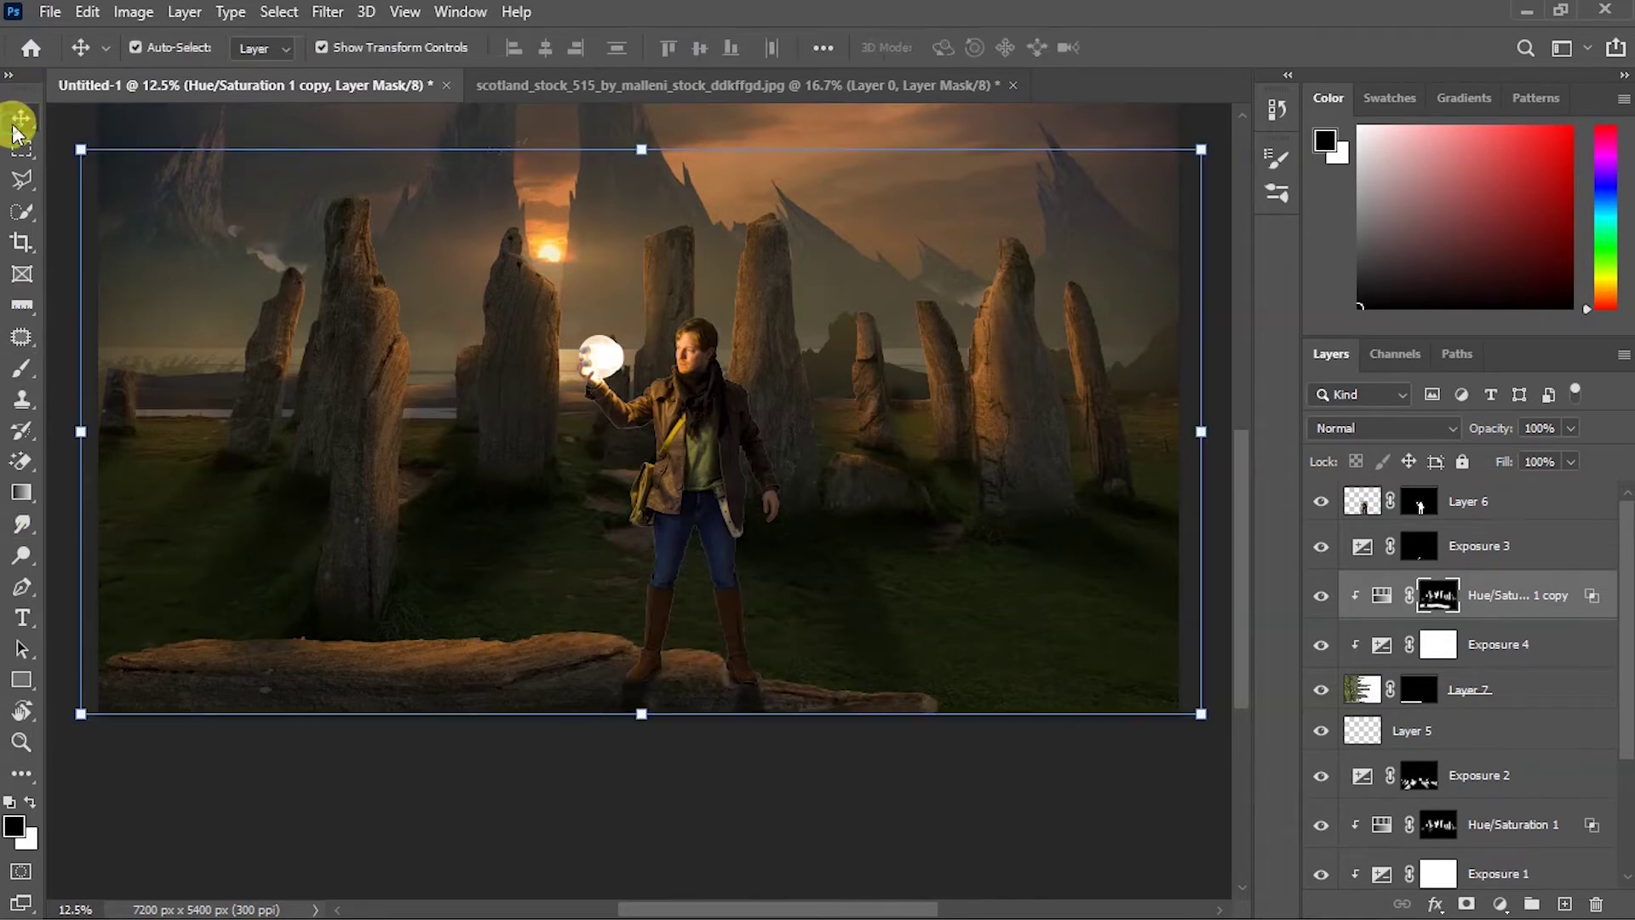
pyautogui.scroll(1, 586, 308)
# Step: Mask out the glowing bulb on Layer 6 with a black Hard Round brush, and close the Scotland stones photo
pyautogui.scroll(3, 590, 319)
pyautogui.scroll(3, 590, 320)
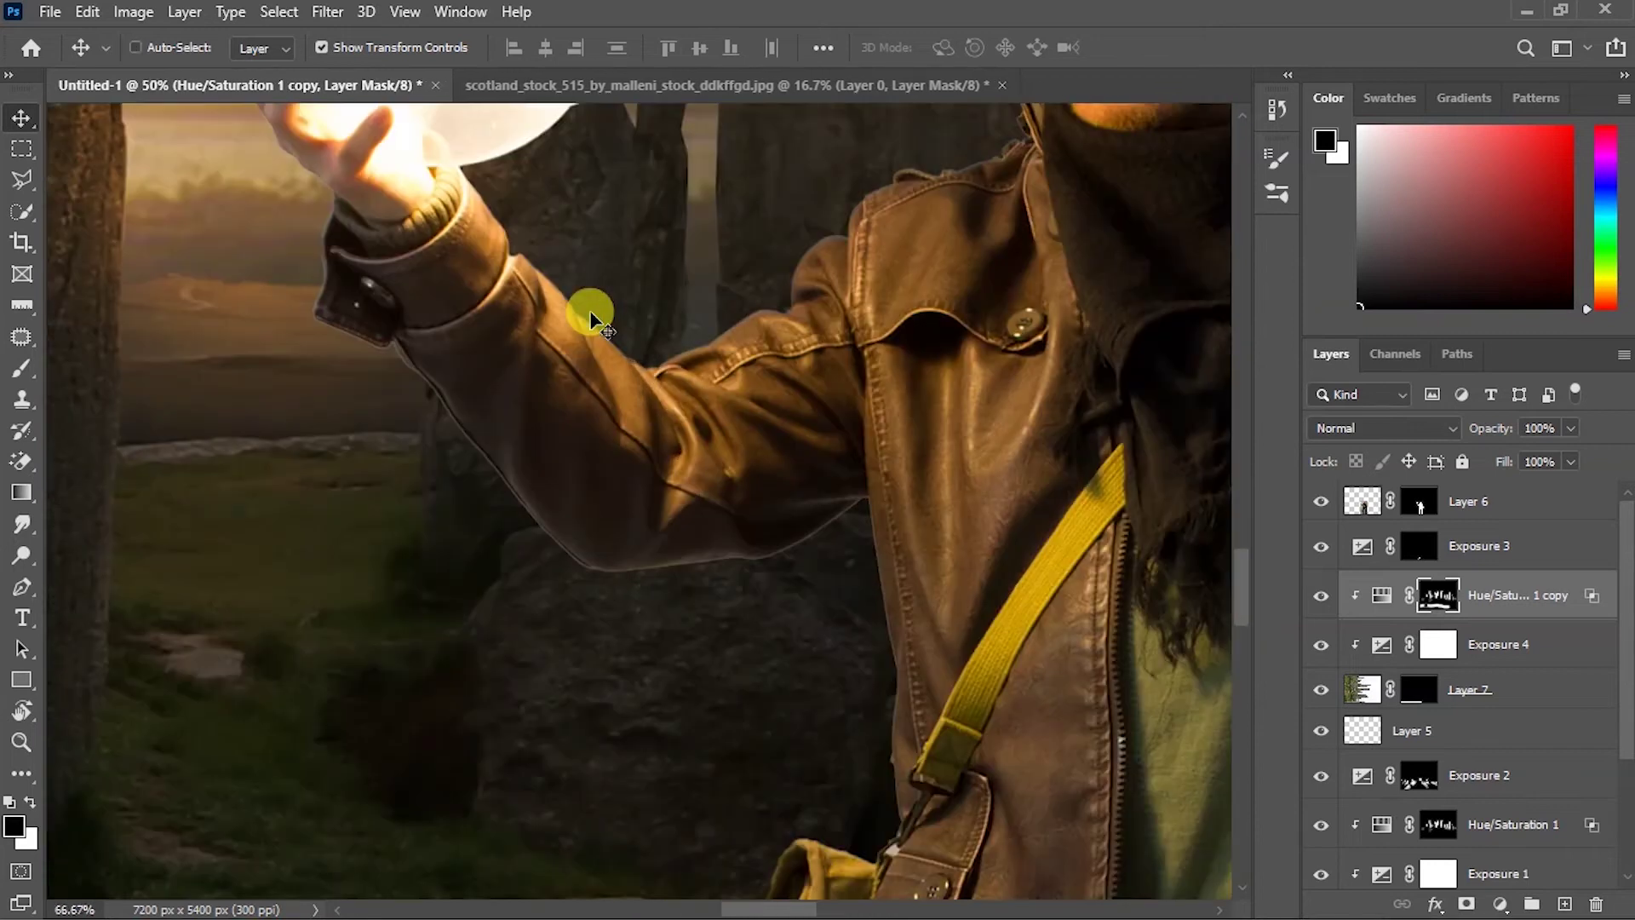
pyautogui.scroll(2, 590, 319)
pyautogui.scroll(1, 590, 320)
pyautogui.scroll(1, 590, 320)
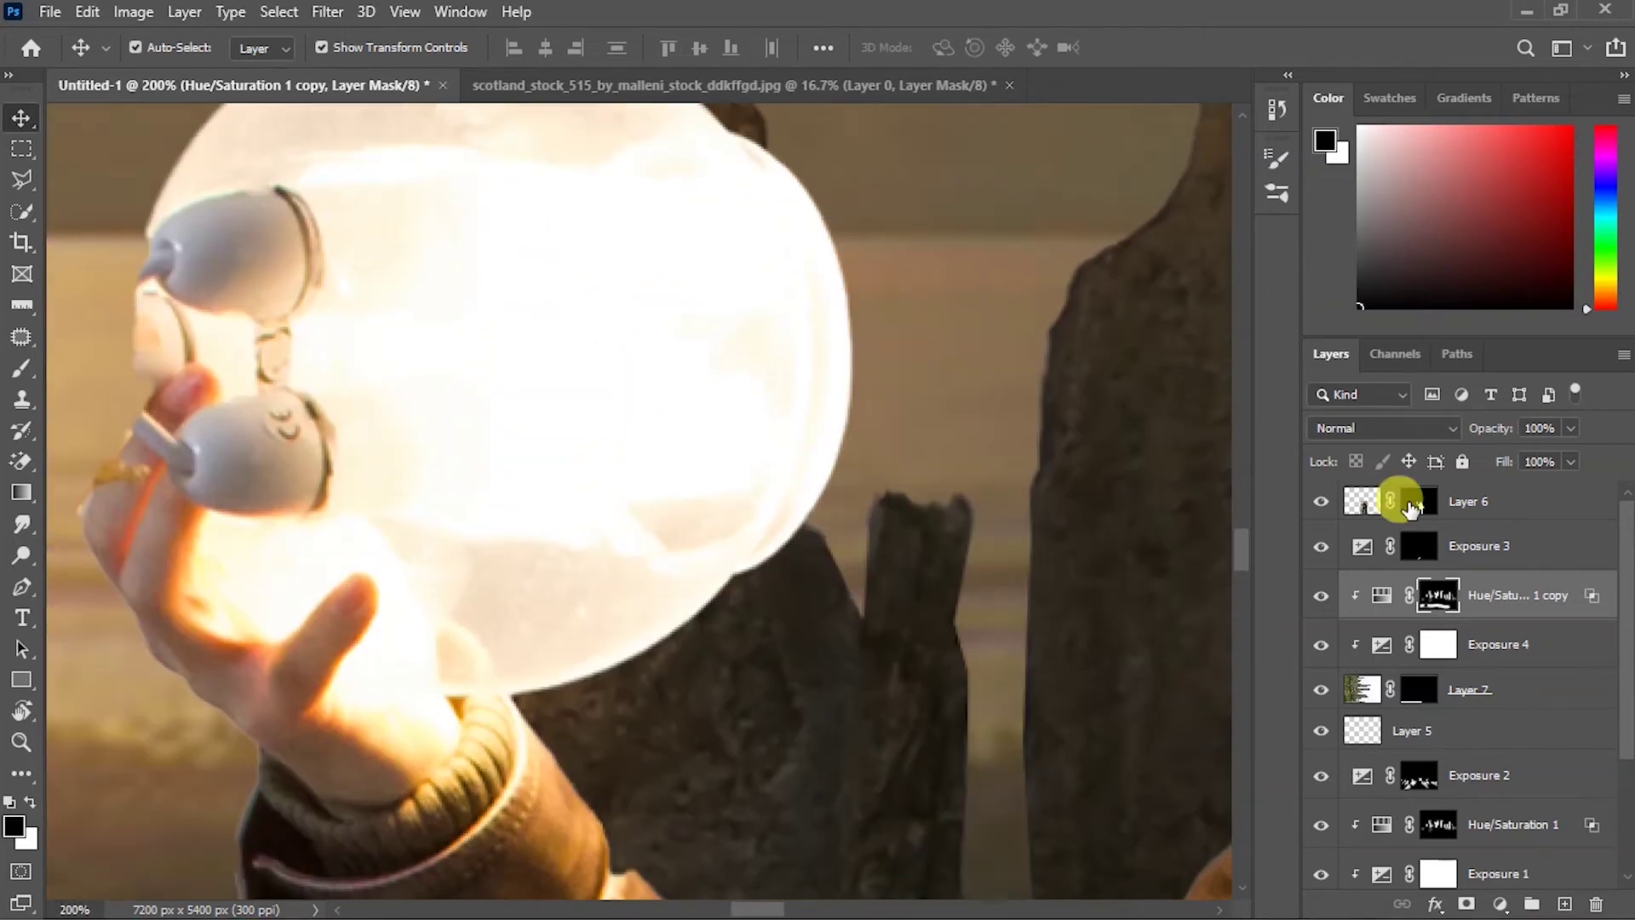
pyautogui.click(1418, 501)
pyautogui.click(22, 367)
pyautogui.rightClick(637, 358)
pyautogui.doubleClick(851, 530)
pyautogui.moveTo(639, 530)
pyautogui.mouseDown()
pyautogui.moveTo(647, 120)
pyautogui.moveTo(509, 630)
pyautogui.mouseUp()
pyautogui.moveTo(436, 542)
pyautogui.mouseDown()
pyautogui.moveTo(276, 394)
pyautogui.moveTo(80, 310)
pyautogui.moveTo(321, 420)
pyautogui.mouseUp()
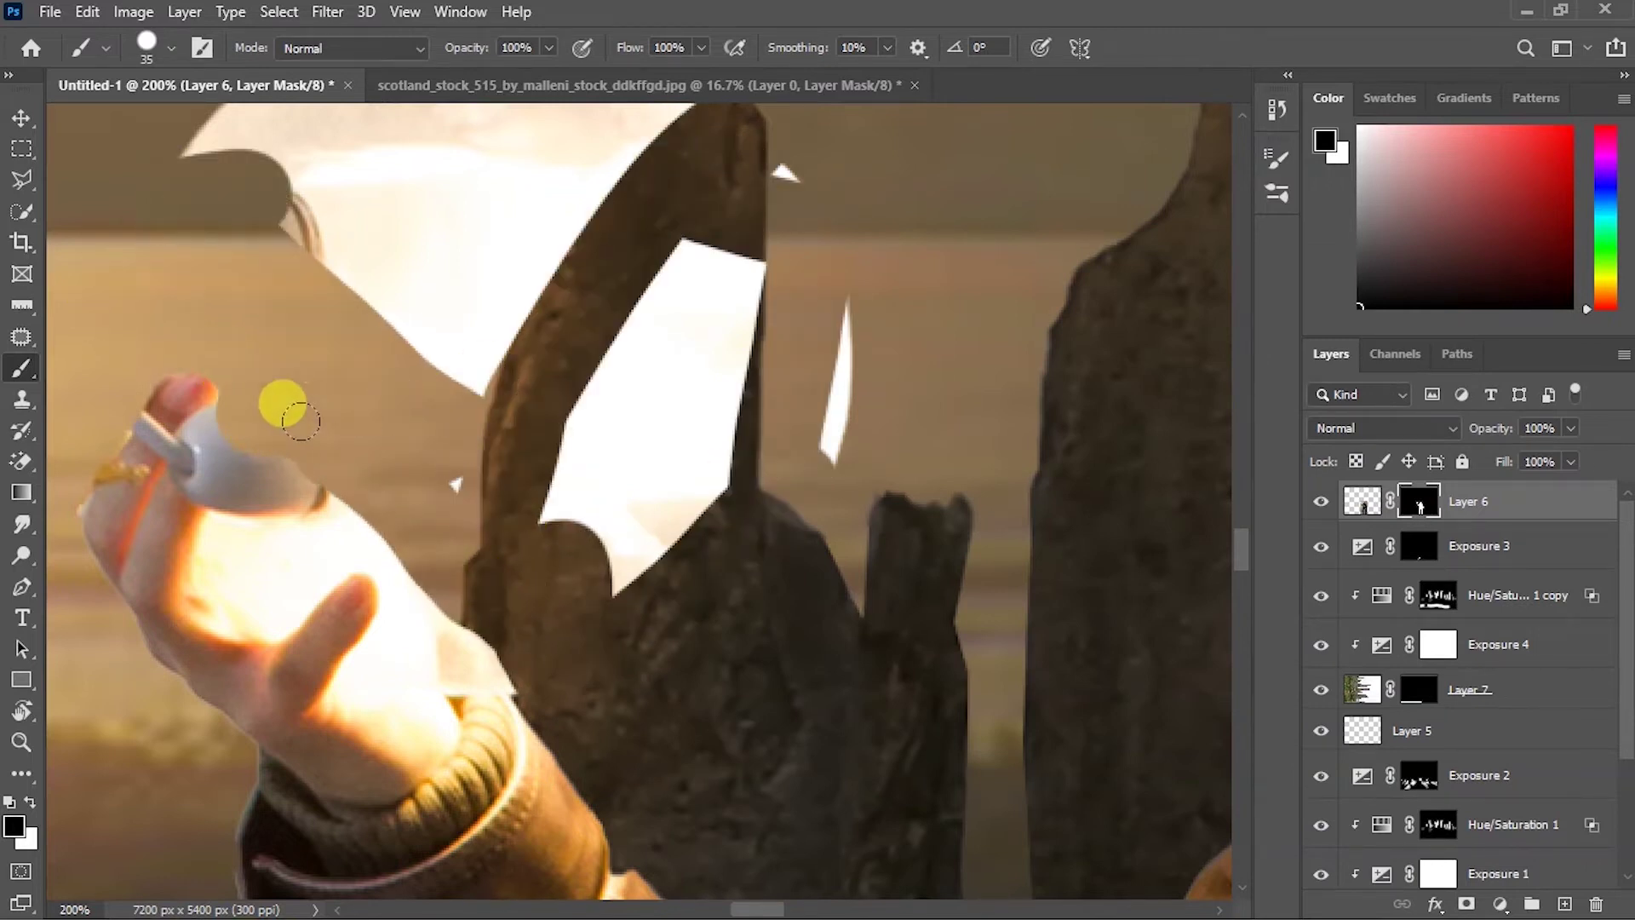
pyautogui.hotkey('ctrl', '-')
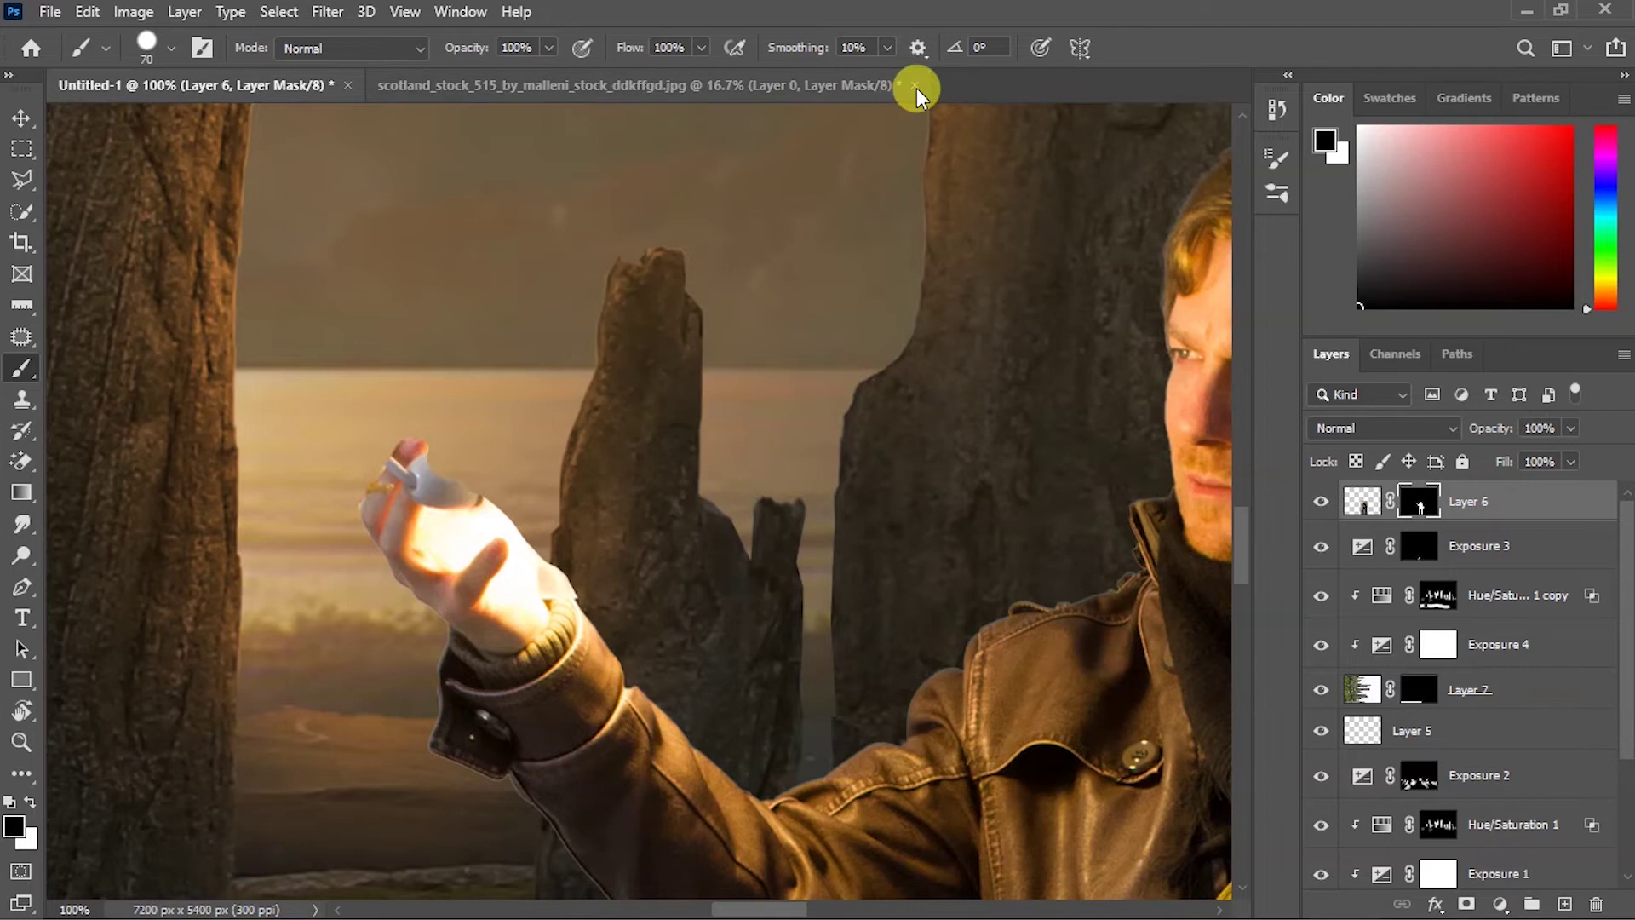
pyautogui.click(904, 90)
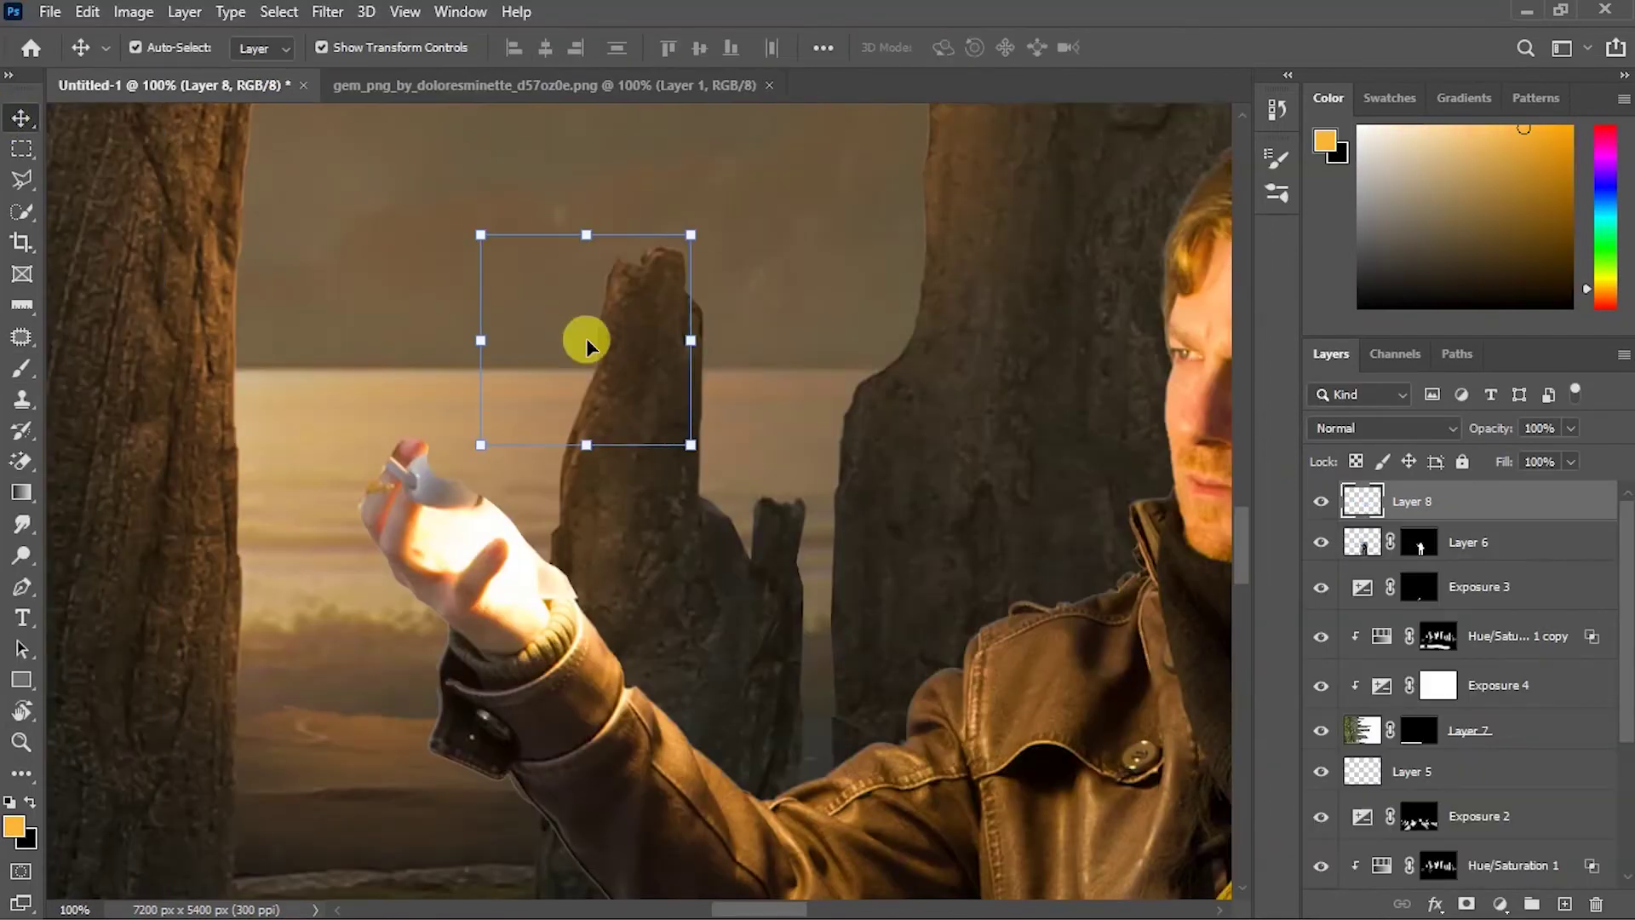
# Step: Scale and rotate the gem over the explorer's hand and fade it to 37% opacity
pyautogui.hotkey('ctrl', 't')
pyautogui.moveTo(697, 248)
pyautogui.mouseDown()
pyautogui.moveTo(686, 322)
pyautogui.moveTo(729, 310)
pyautogui.mouseUp()
pyautogui.press('Return')
pyautogui.moveTo(1490, 429); pyautogui.dragTo(1396, 430)
pyautogui.moveTo(592, 497); pyautogui.dragTo(609, 493)
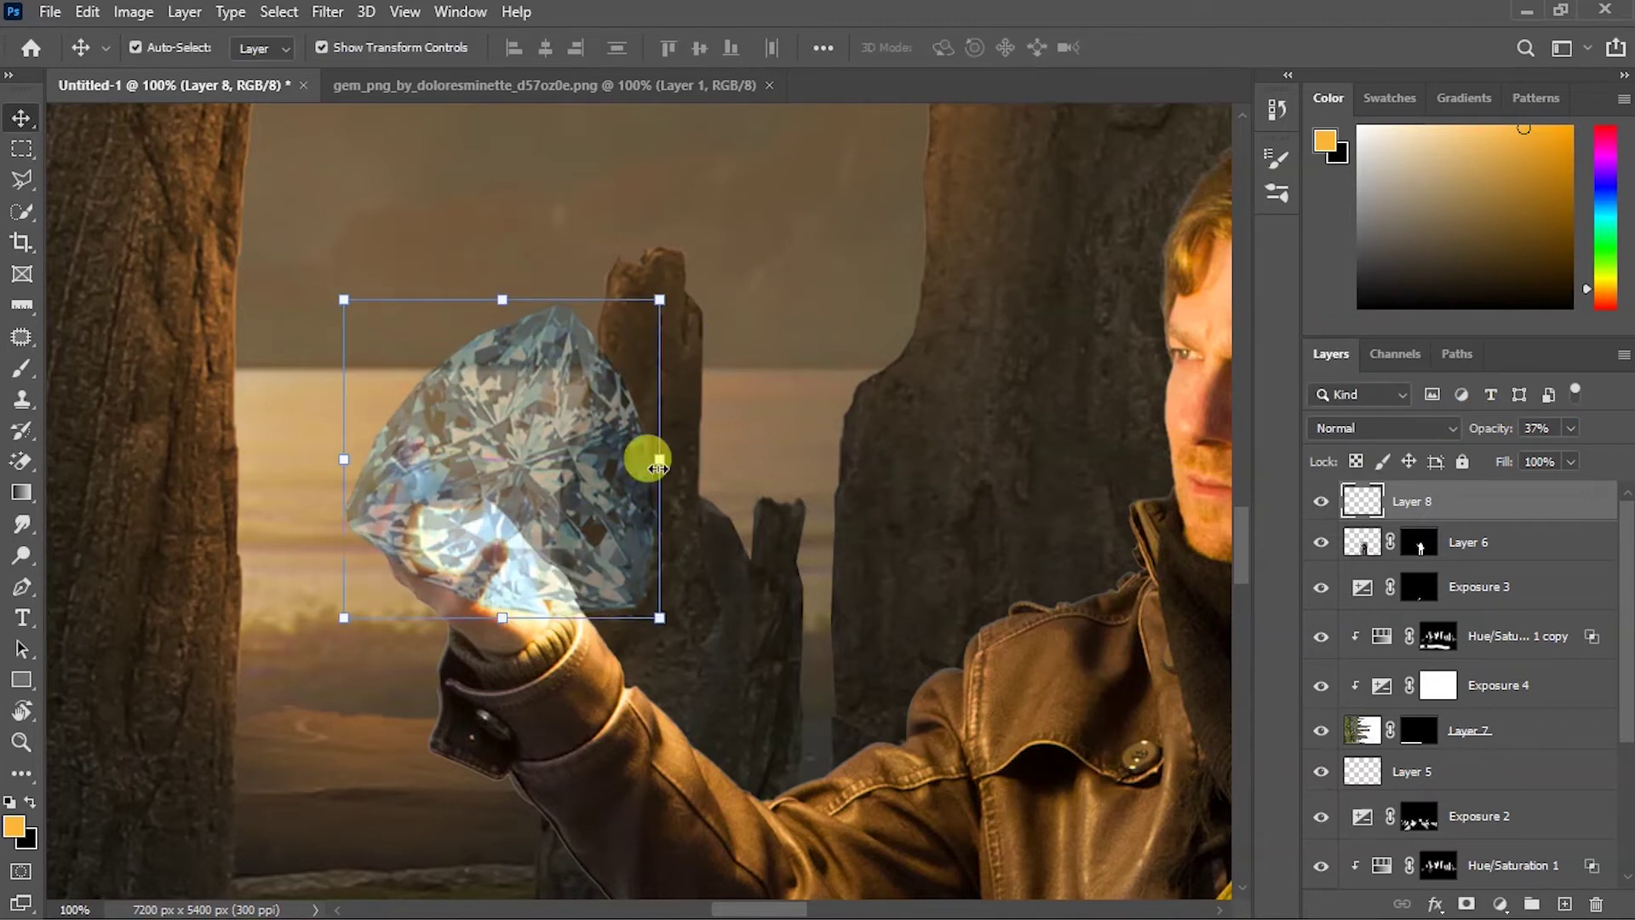
pyautogui.hotkey('ctrl', 't')
pyautogui.moveTo(661, 280)
pyautogui.mouseDown()
pyautogui.moveTo(727, 266)
pyautogui.moveTo(734, 281)
pyautogui.mouseUp()
pyautogui.press('Return')
pyautogui.hotkey('ctrl', '+')
pyautogui.hotkey('ctrl', '+')
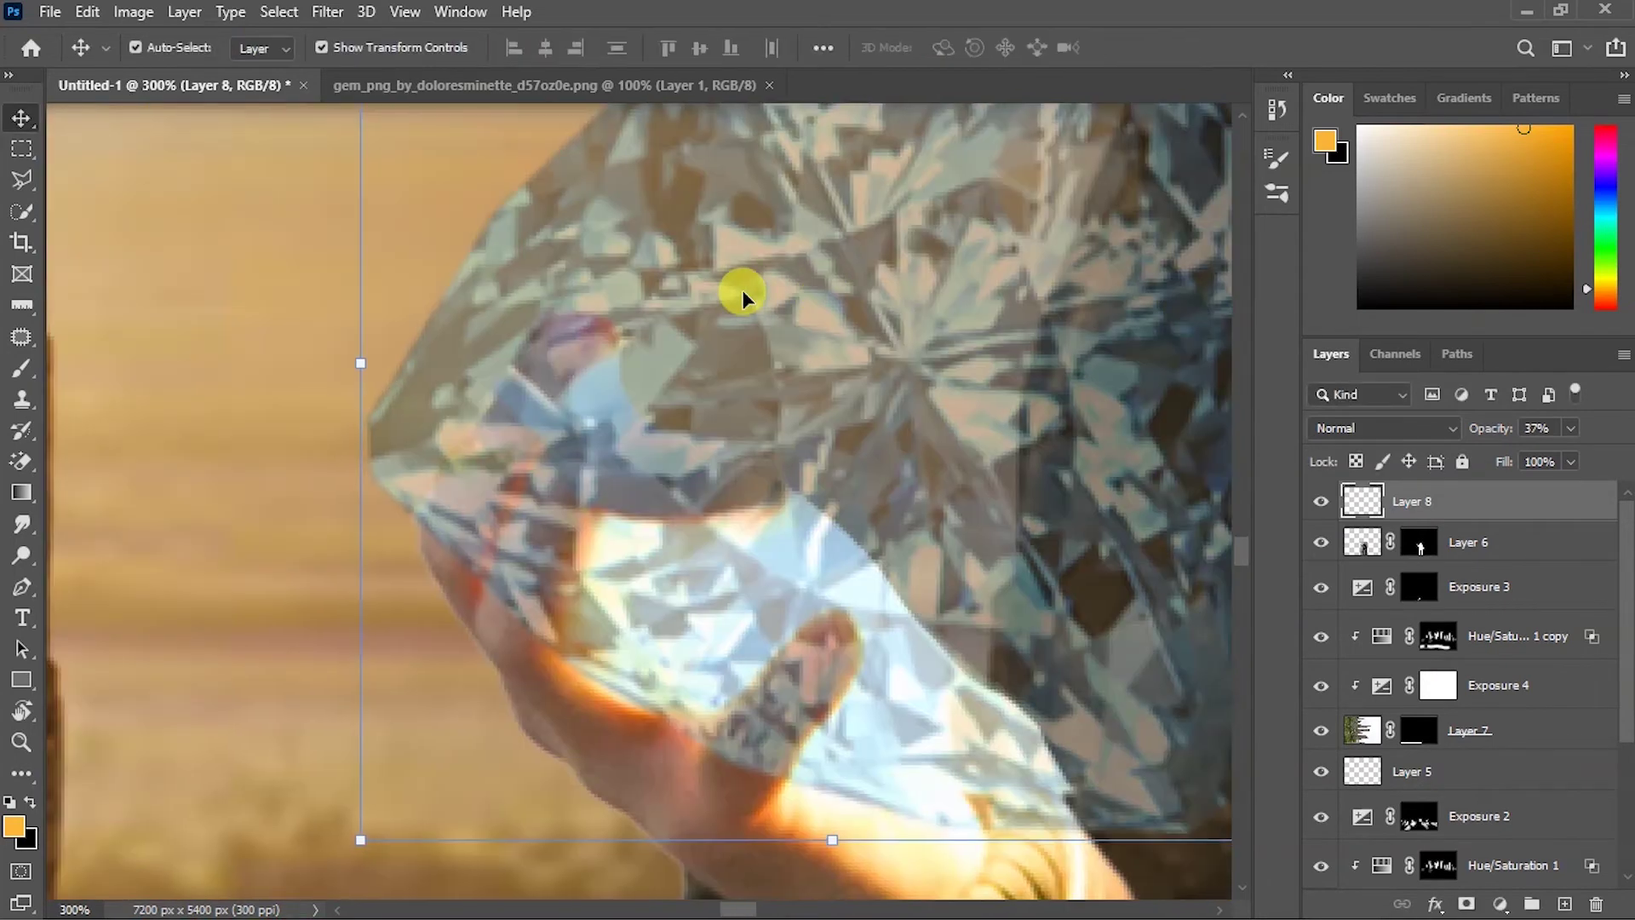
# Step: Add a mask to gem Layer 8 and paint black so the fingertip overlaps the gem
pyautogui.click(1466, 903)
pyautogui.press('d')
pyautogui.press('b')
pyautogui.moveTo(798, 671); pyautogui.dragTo(815, 660)
pyautogui.moveTo(503, 630); pyautogui.dragTo(532, 554)
pyautogui.moveTo(691, 533); pyautogui.dragTo(569, 519)
pyautogui.moveTo(493, 595)
pyautogui.mouseDown()
pyautogui.moveTo(503, 522)
pyautogui.moveTo(435, 531)
pyautogui.mouseUp()
pyautogui.press('[')
pyautogui.moveTo(557, 368)
pyautogui.mouseDown()
pyautogui.moveTo(555, 339)
pyautogui.moveTo(432, 547)
pyautogui.mouseUp()
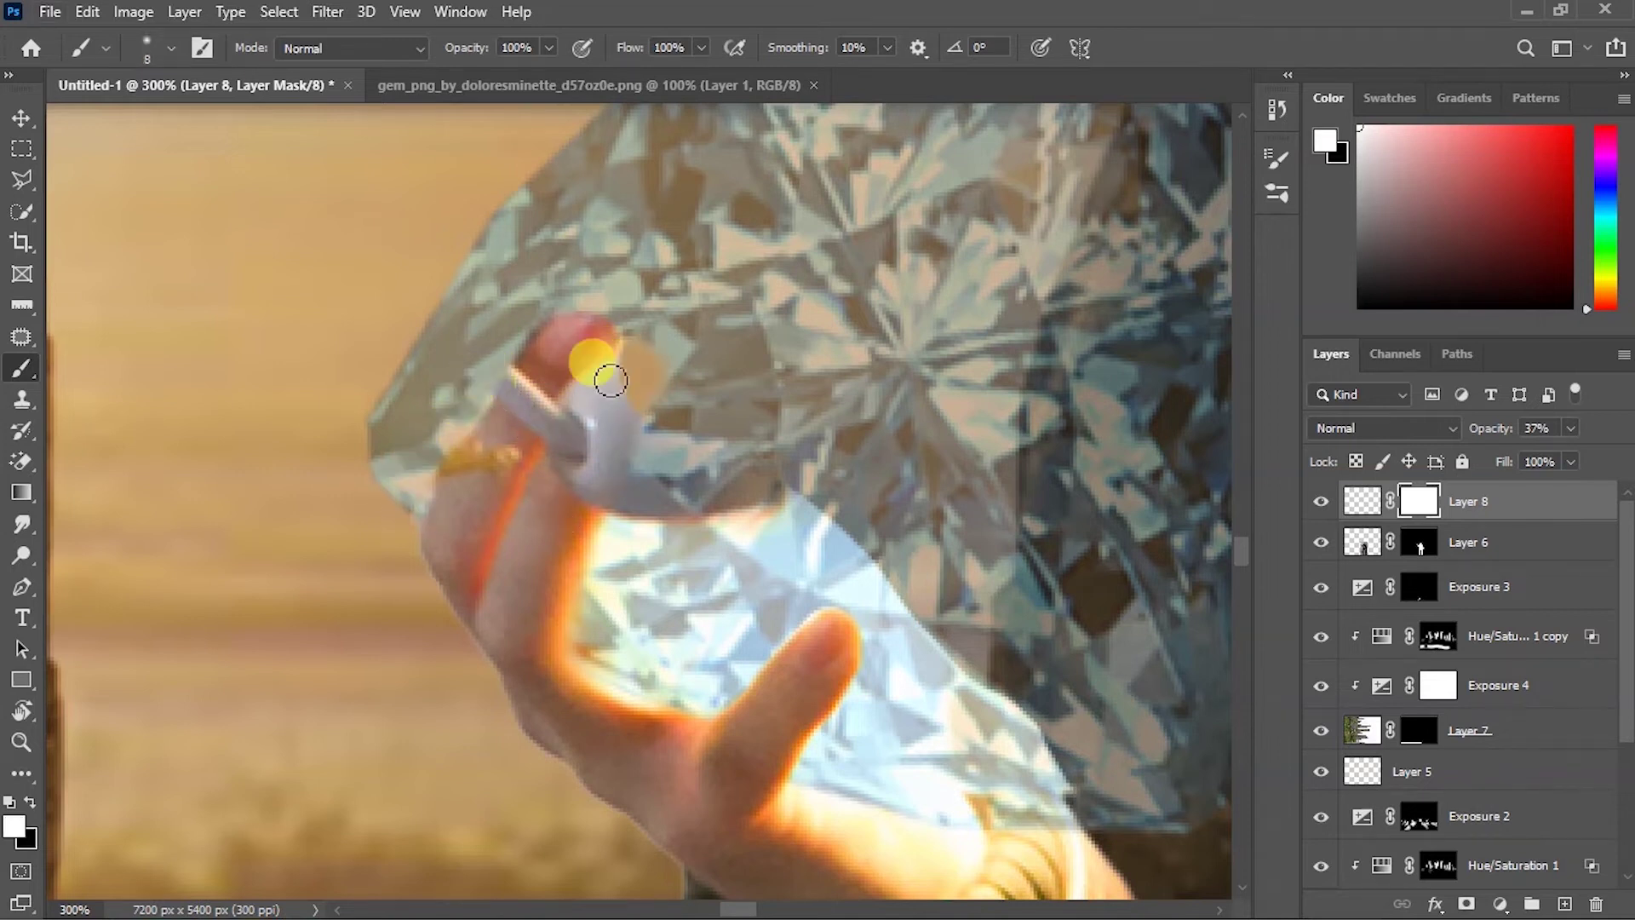
# Step: Restore the gem to full opacity and clone finger skin on Layer 6 over the gem's edge
pyautogui.hotkey('ctrl', 'z')
pyautogui.scroll(-2, 438, 394)
pyautogui.scroll(3, 438, 395)
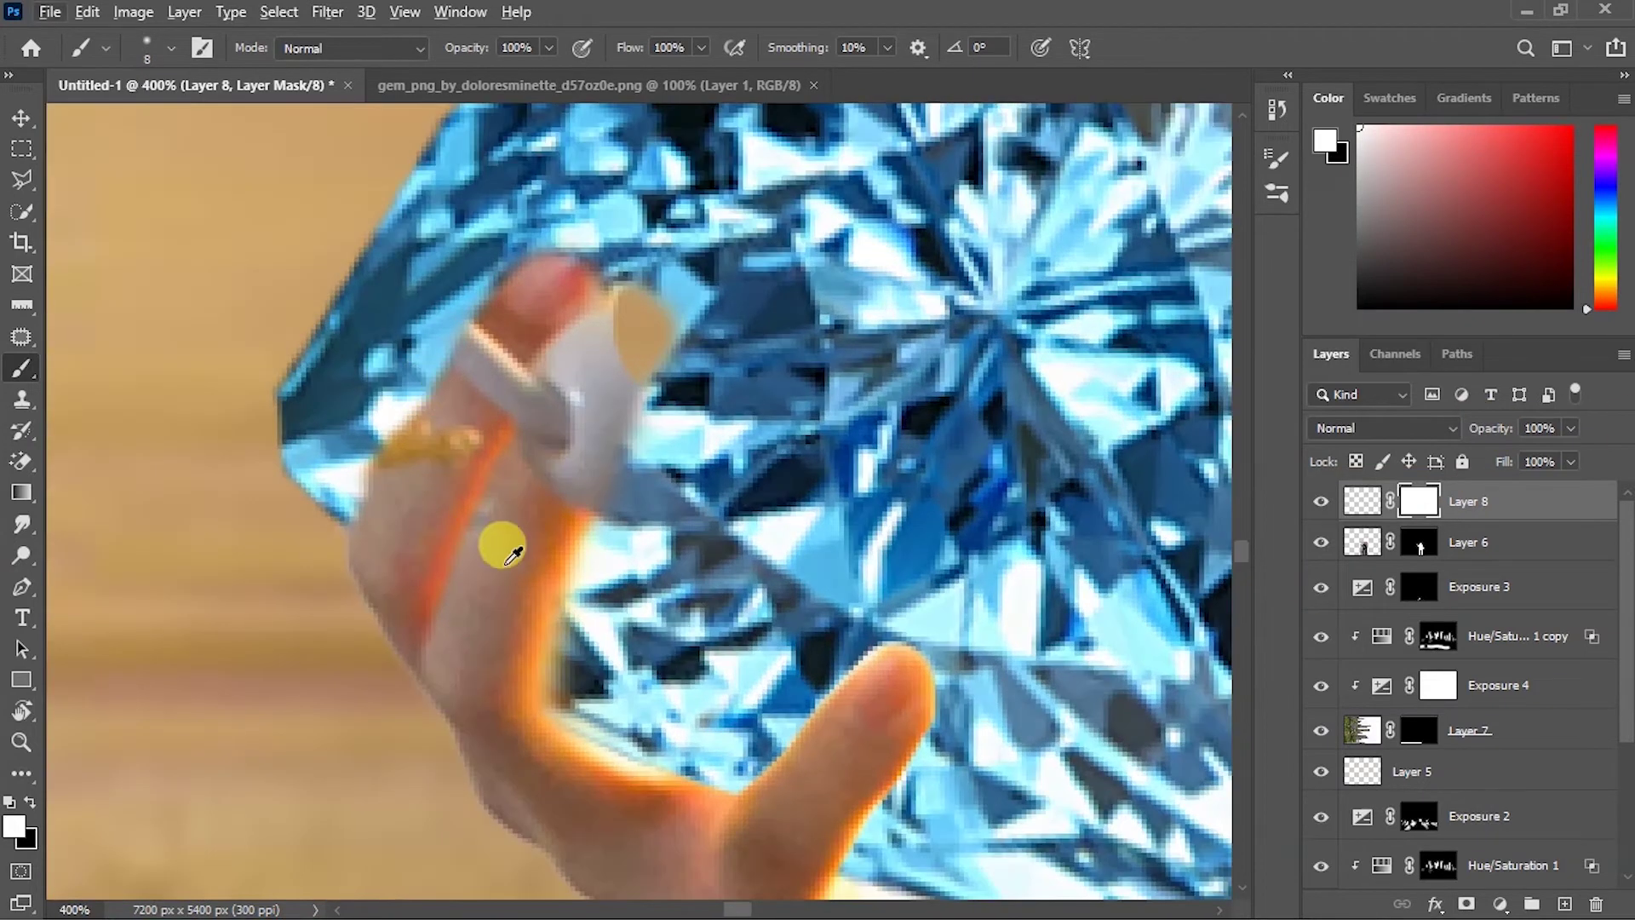
pyautogui.press('s')
pyautogui.click(1361, 501)
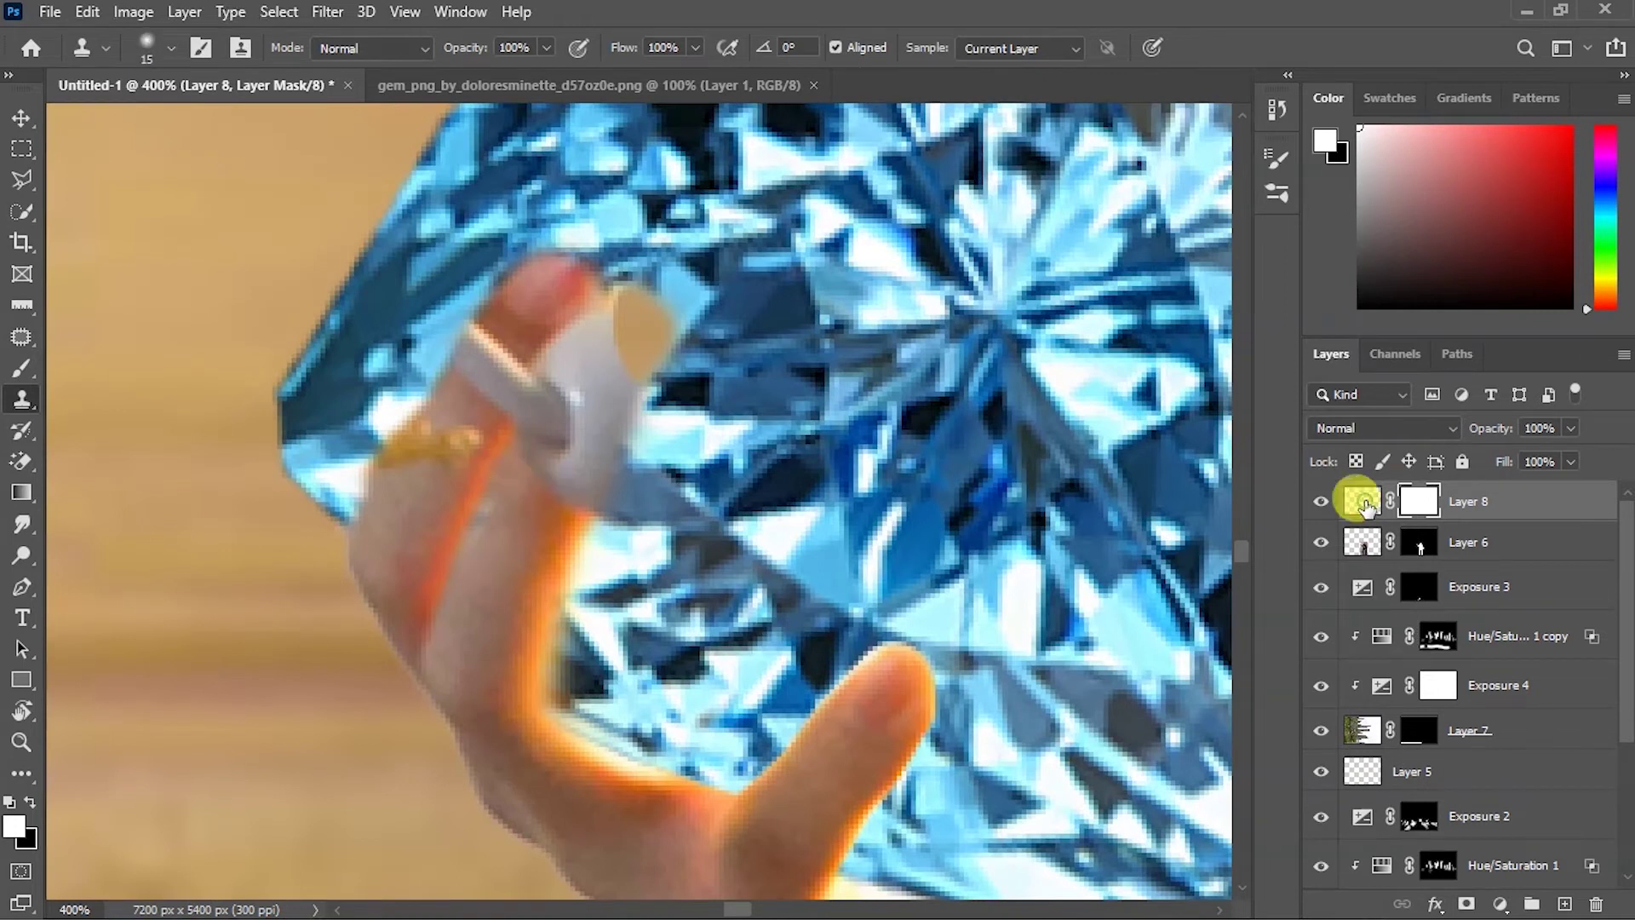
pyautogui.click(1488, 543)
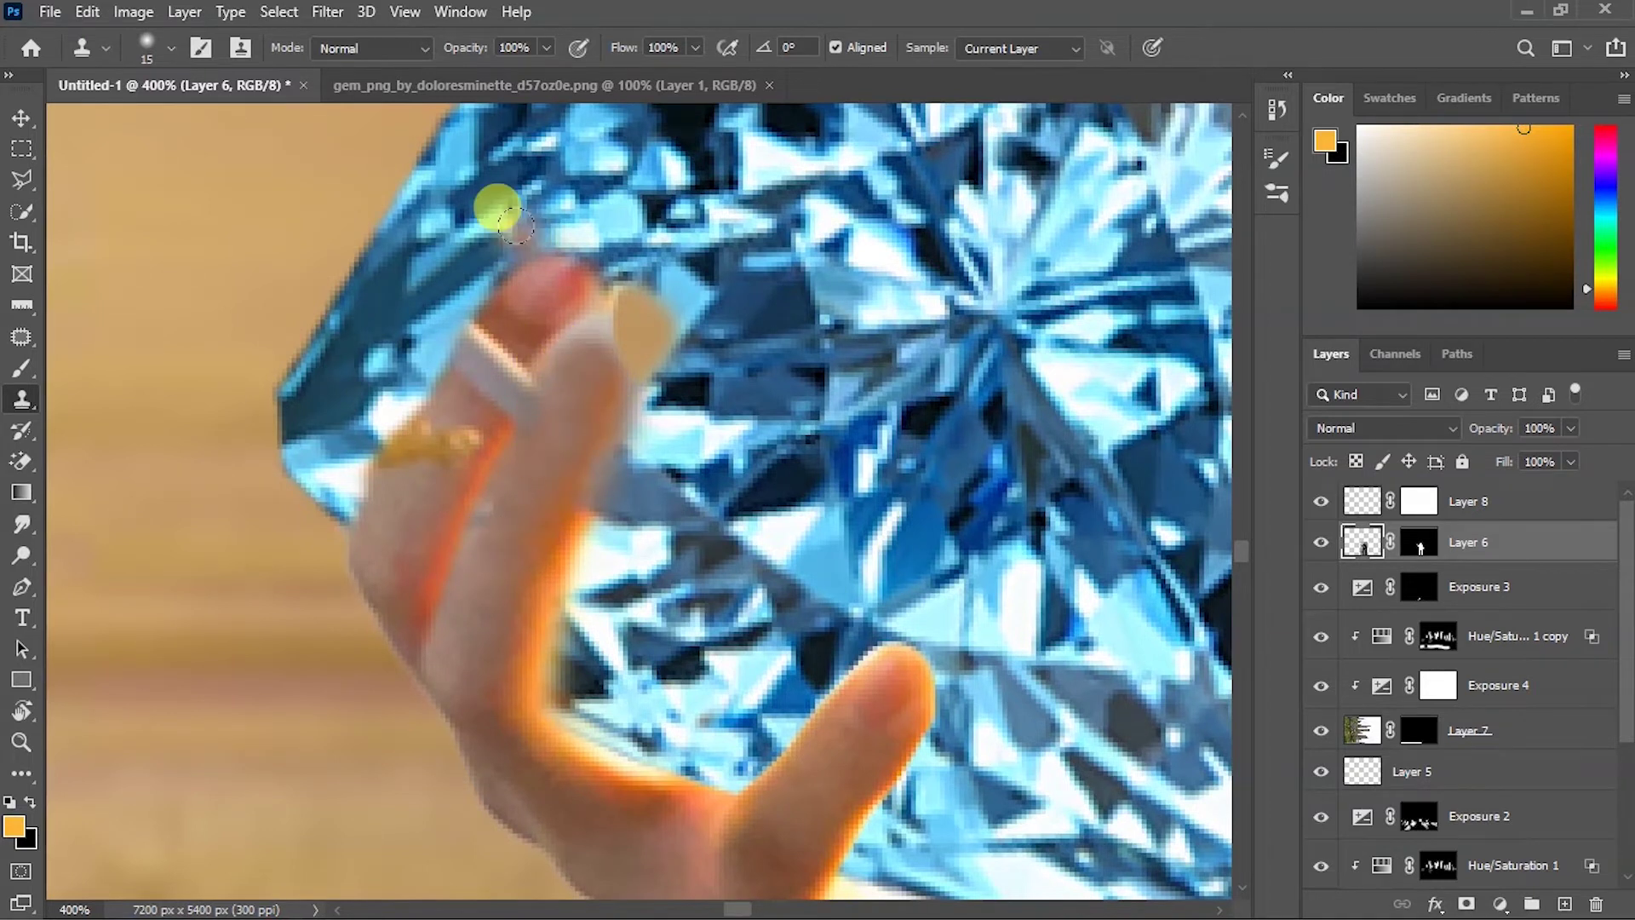
pyautogui.scroll(-4, 526, 243)
pyautogui.scroll(5, 613, 477)
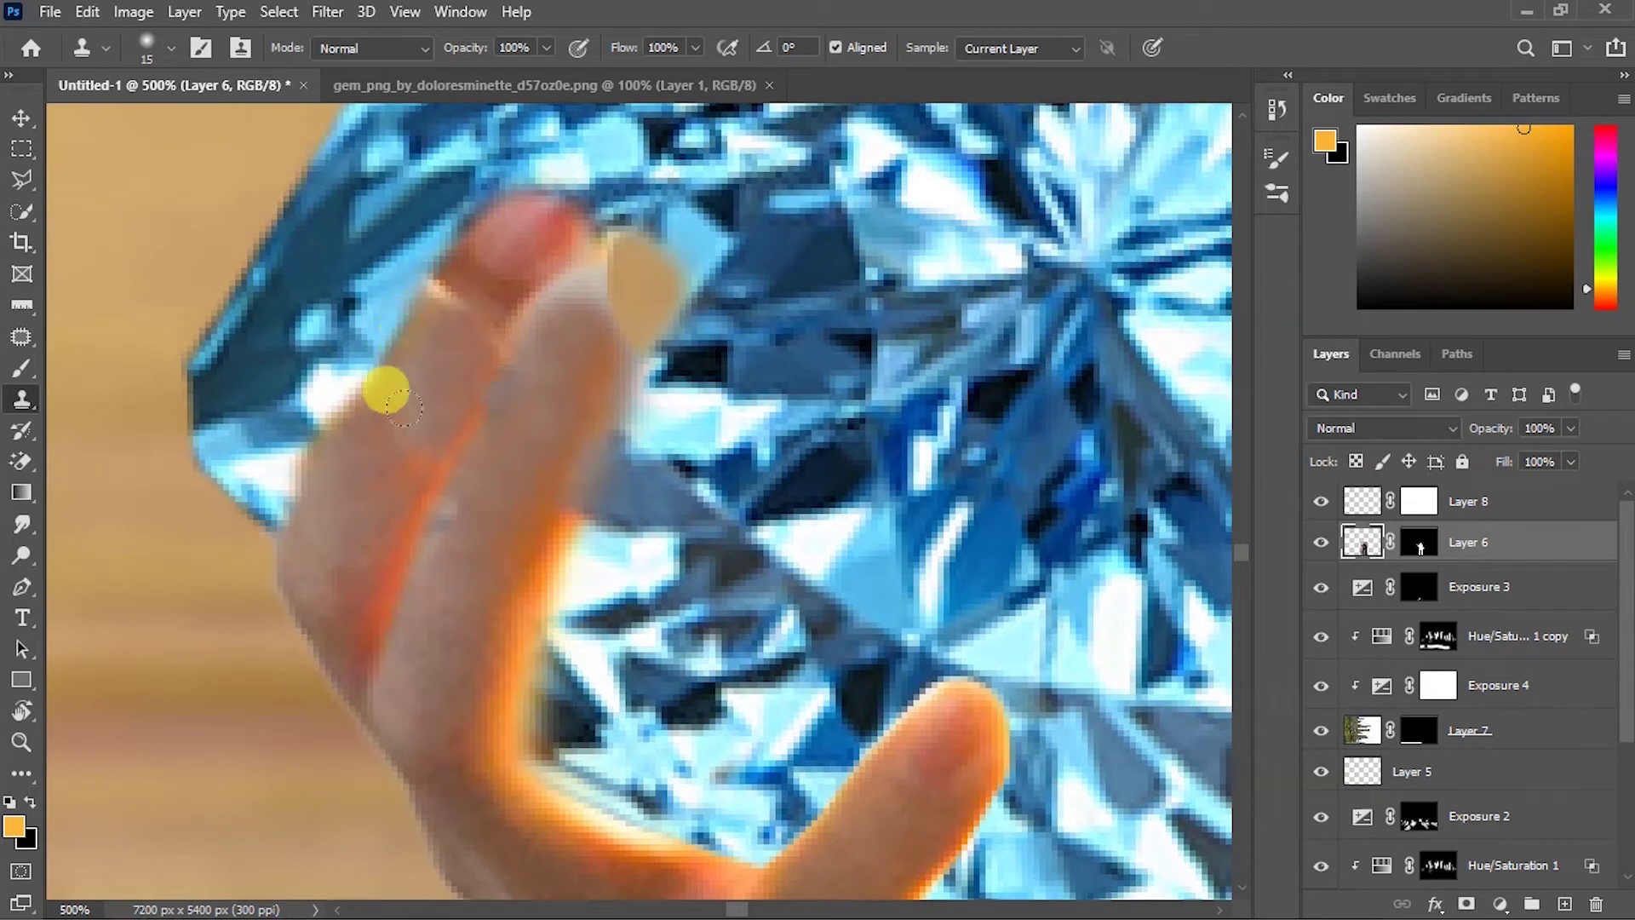
pyautogui.moveTo(380, 356)
pyautogui.mouseDown()
pyautogui.moveTo(328, 492)
pyautogui.moveTo(346, 456)
pyautogui.moveTo(382, 492)
pyautogui.moveTo(378, 385)
pyautogui.mouseUp()
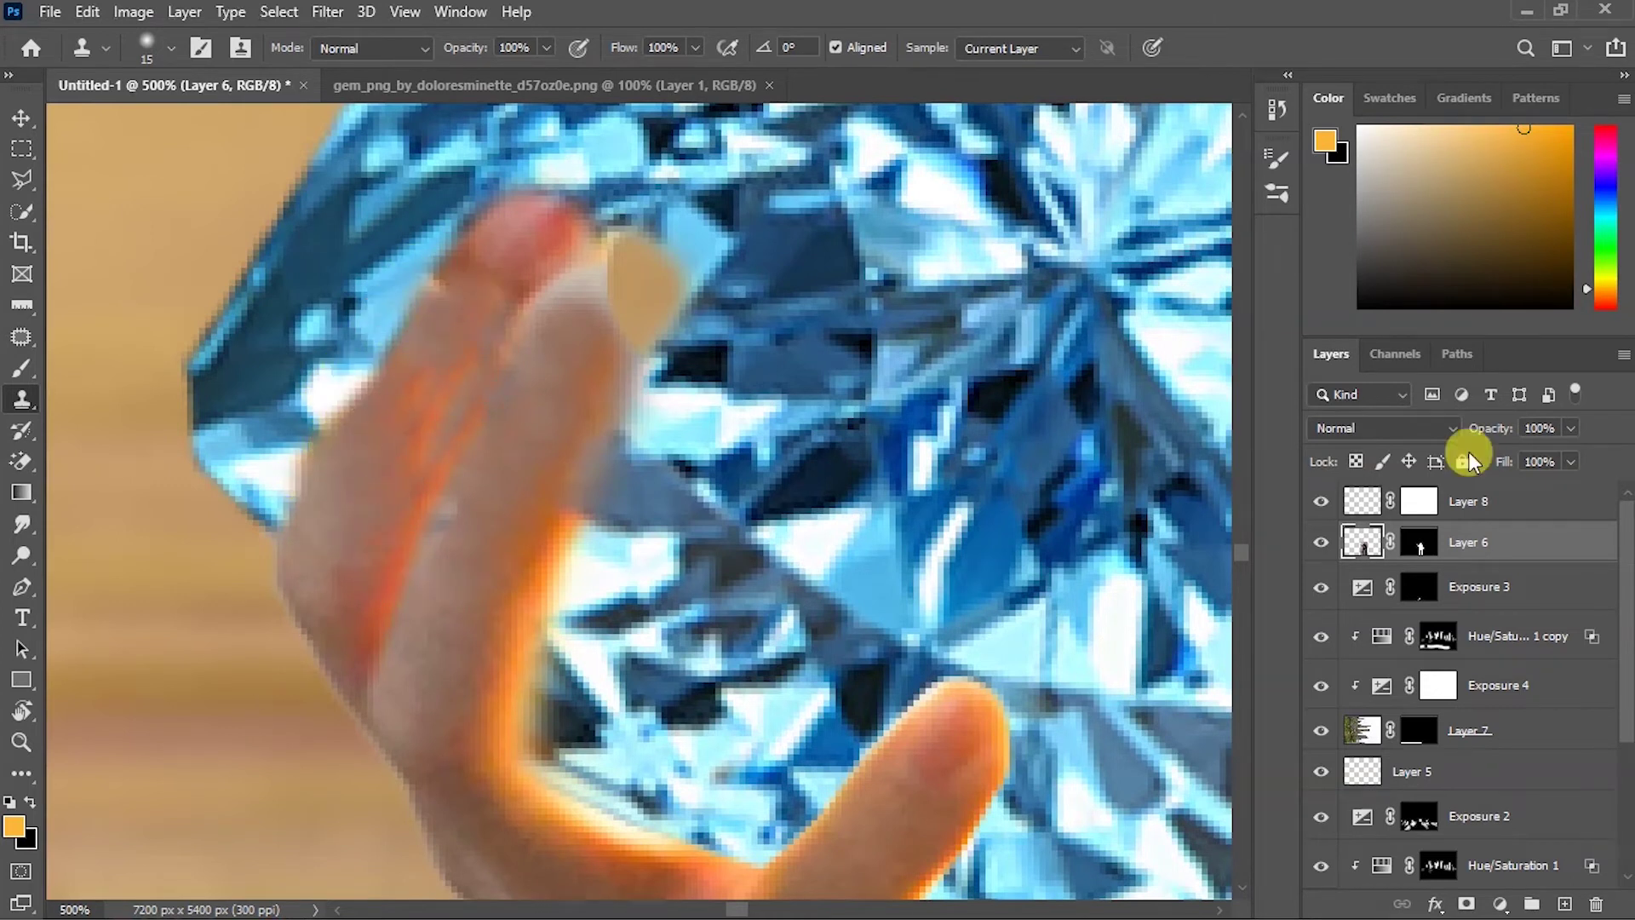
# Step: Paint white on the gem's mask to bring it back near the fingertip
pyautogui.click(1418, 501)
pyautogui.press('b')
pyautogui.press('d')
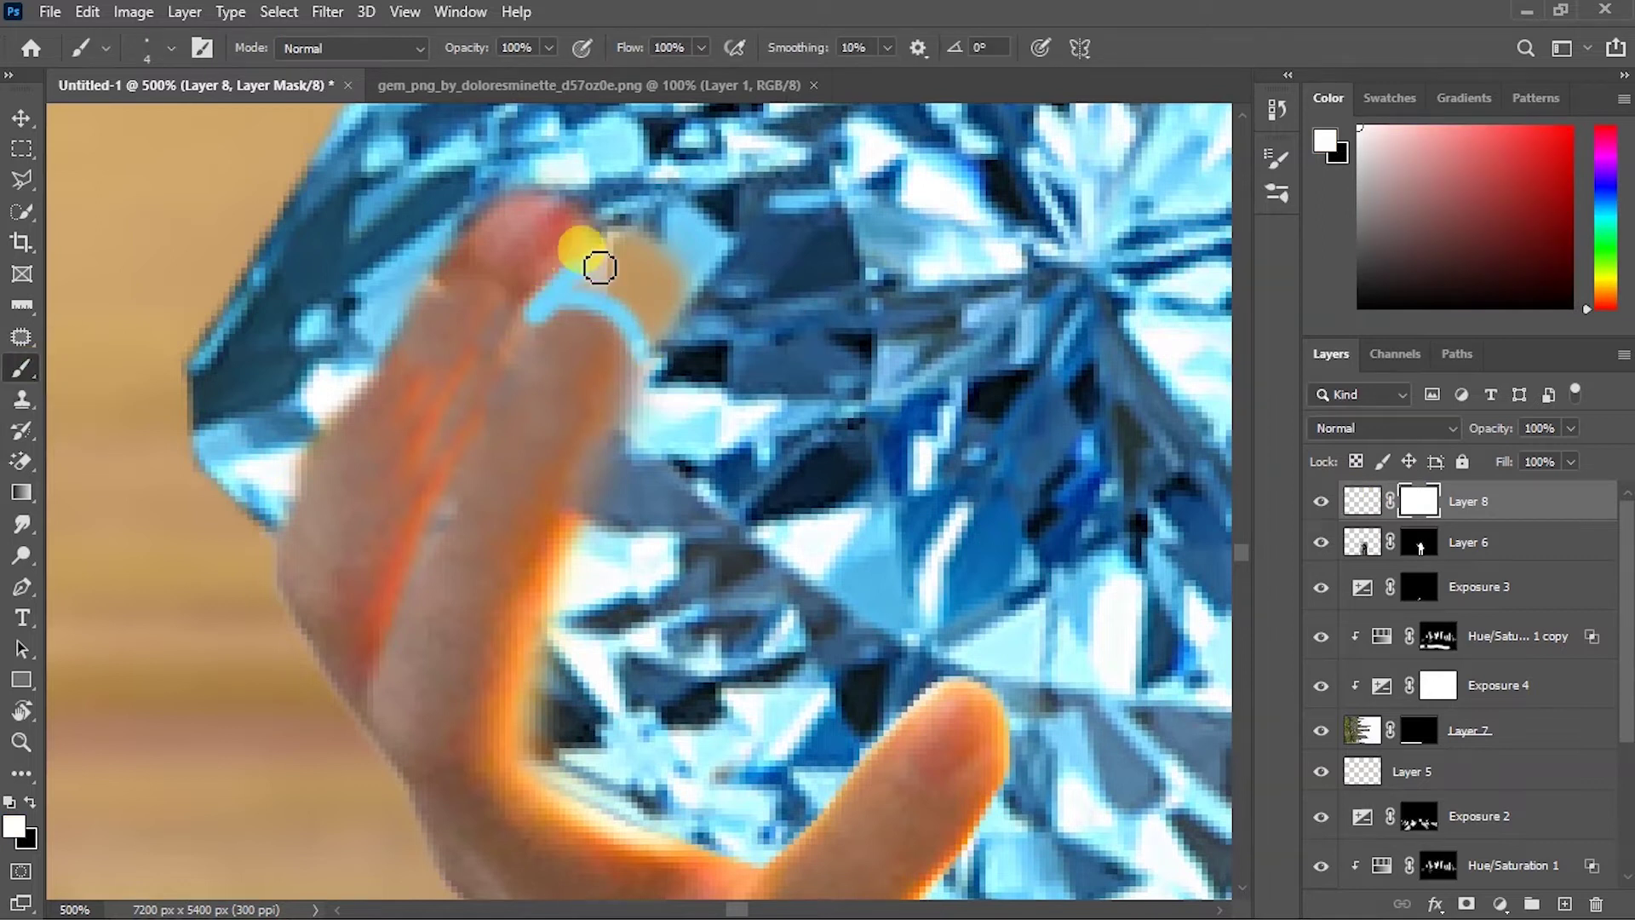
pyautogui.moveTo(617, 251); pyautogui.dragTo(584, 285)
pyautogui.scroll(-5, 603, 562)
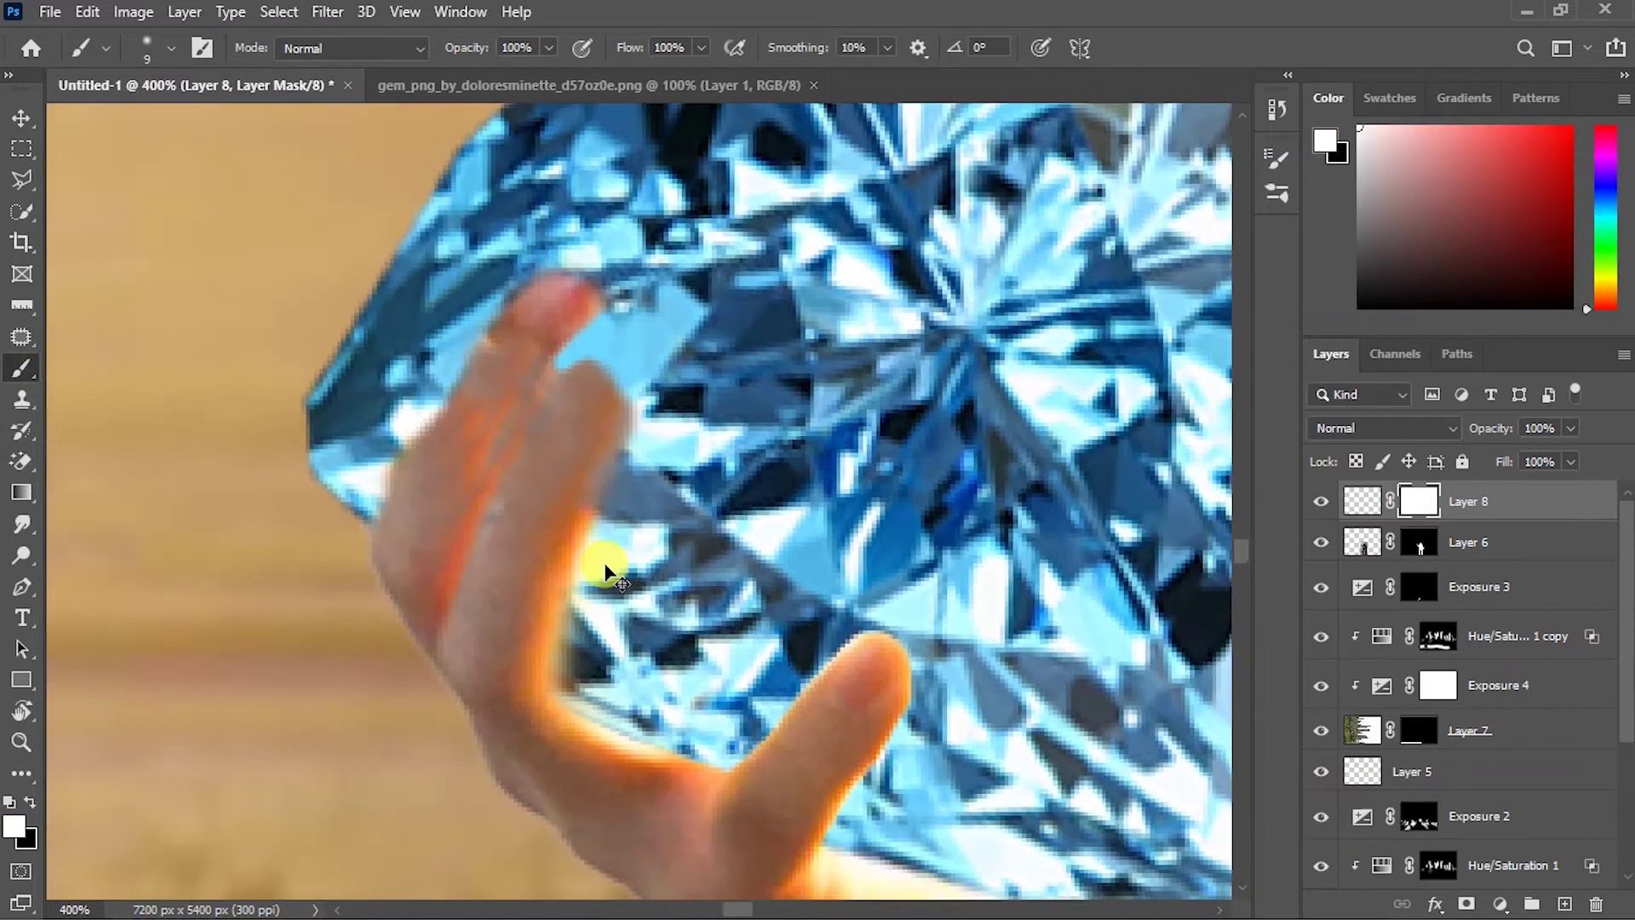
pyautogui.press('v')
pyautogui.click(1500, 905)
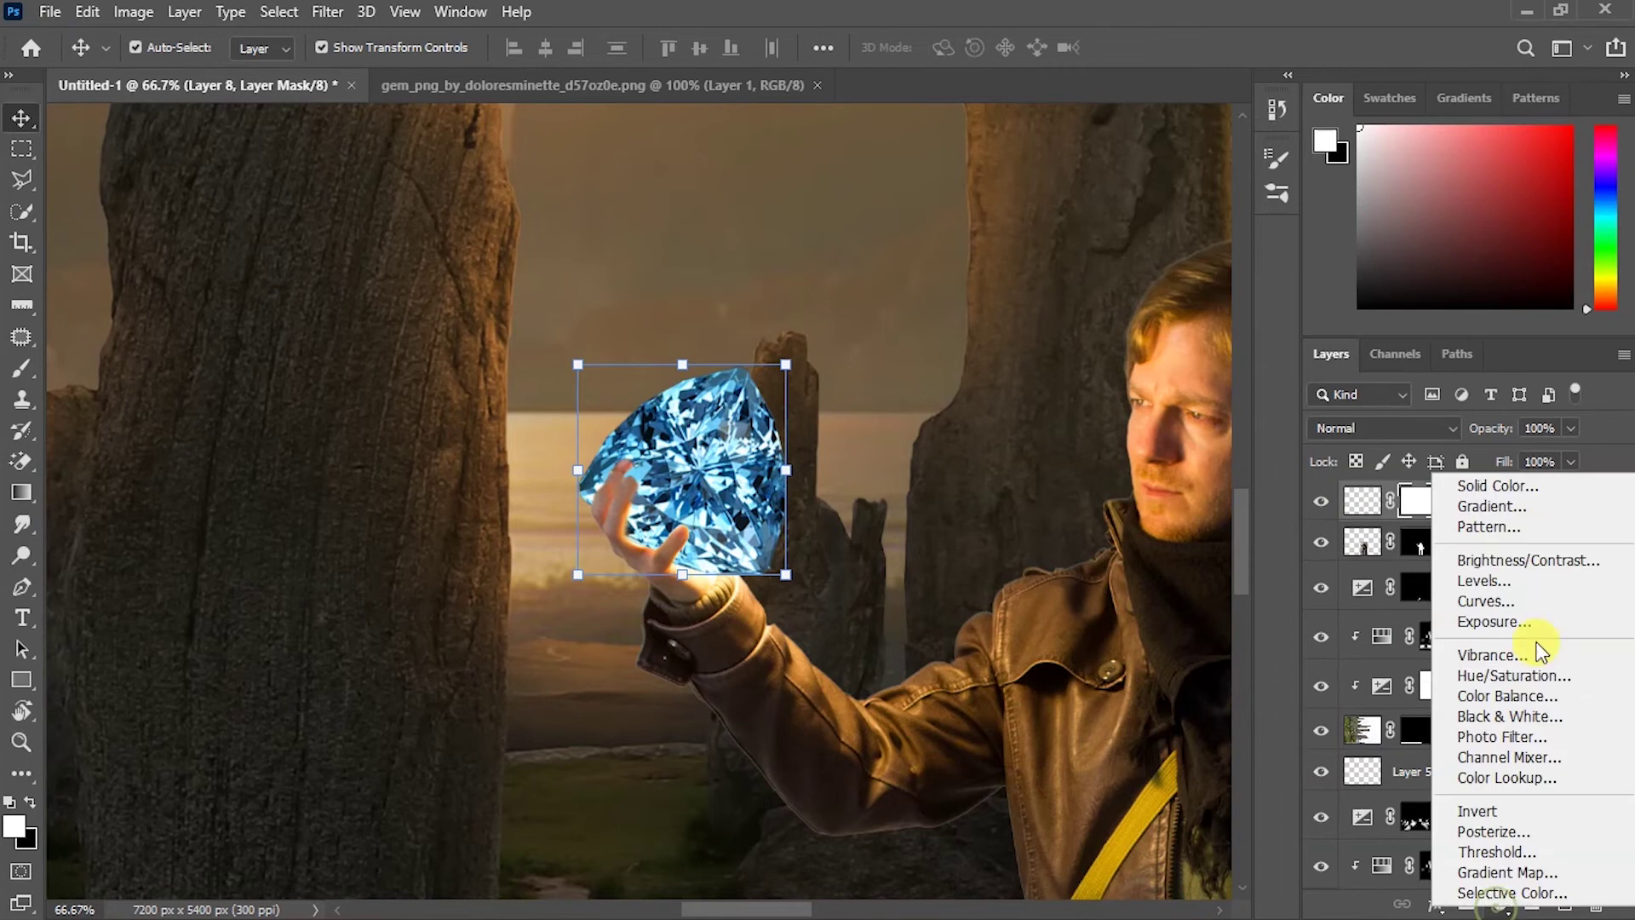
# Step: Add a clipped Hue/Saturation layer shifting the gem golden with boosted saturation and slight lightening
pyautogui.click(1413, 576)
pyautogui.click(1189, 614)
pyautogui.moveTo(1190, 377); pyautogui.dragTo(1061, 377)
pyautogui.moveTo(1191, 424); pyautogui.dragTo(1263, 424)
pyautogui.moveTo(1061, 378); pyautogui.dragTo(1056, 377)
pyautogui.moveTo(1187, 472); pyautogui.dragTo(1193, 474)
pyautogui.hotkey('ctrl', '-')
pyautogui.moveTo(1065, 374); pyautogui.dragTo(1058, 372)
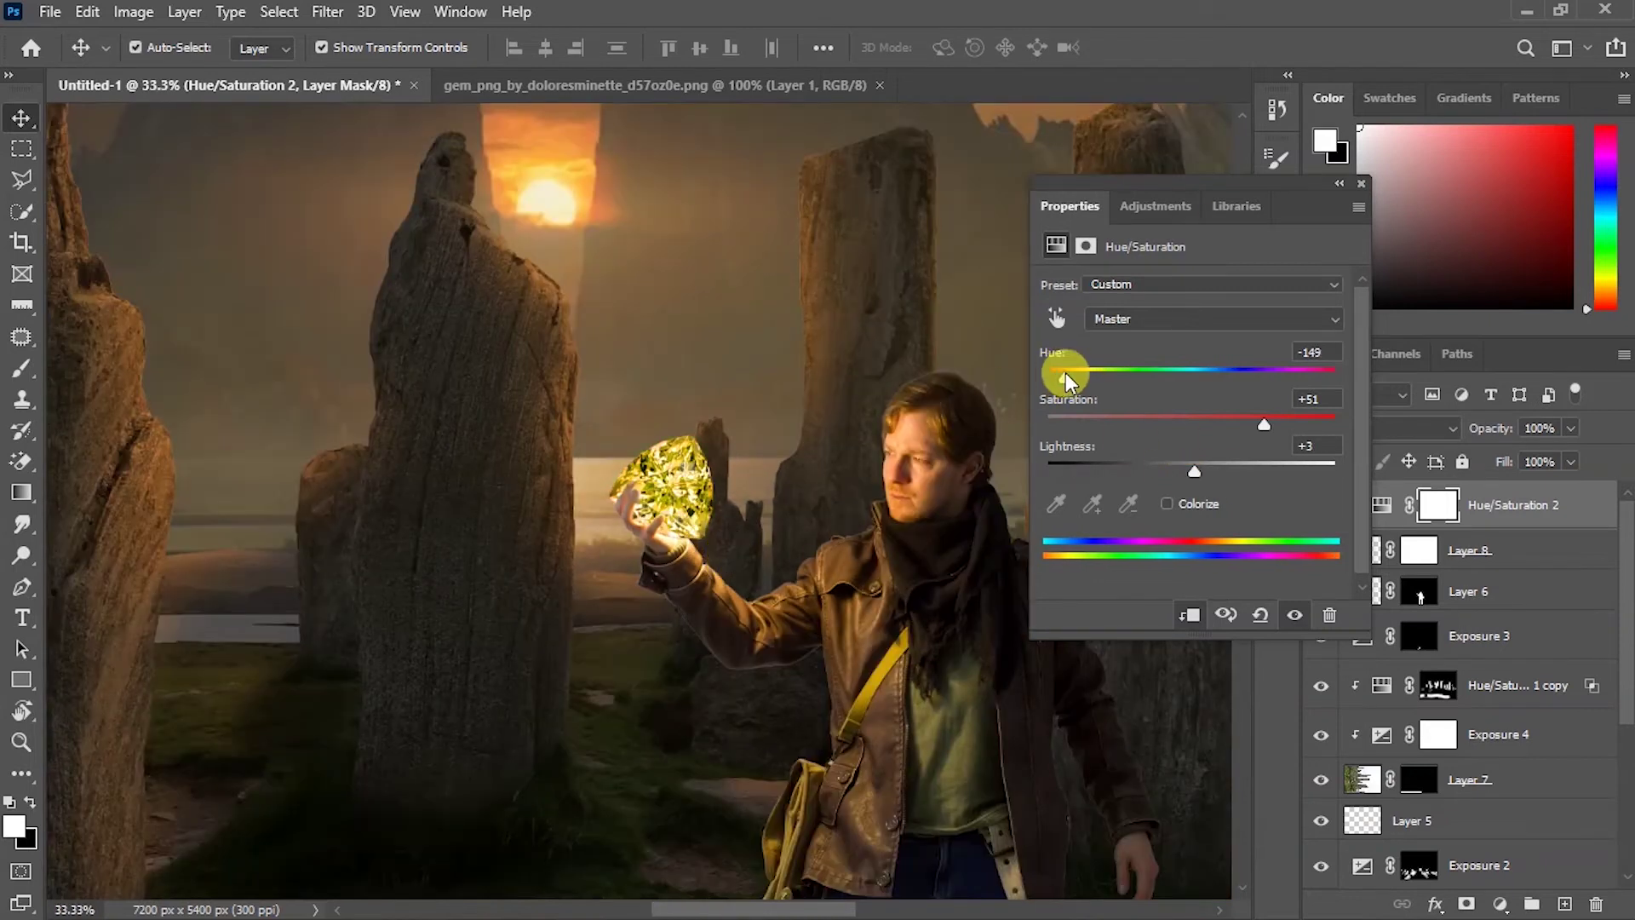
pyautogui.click(1352, 186)
# Step: Create glow Layer 9 with a warm orange colour, set to Screen at 75% opacity
pyautogui.hotkey('ctrl', 'shift', 'alt', 'n')
pyautogui.click(13, 825)
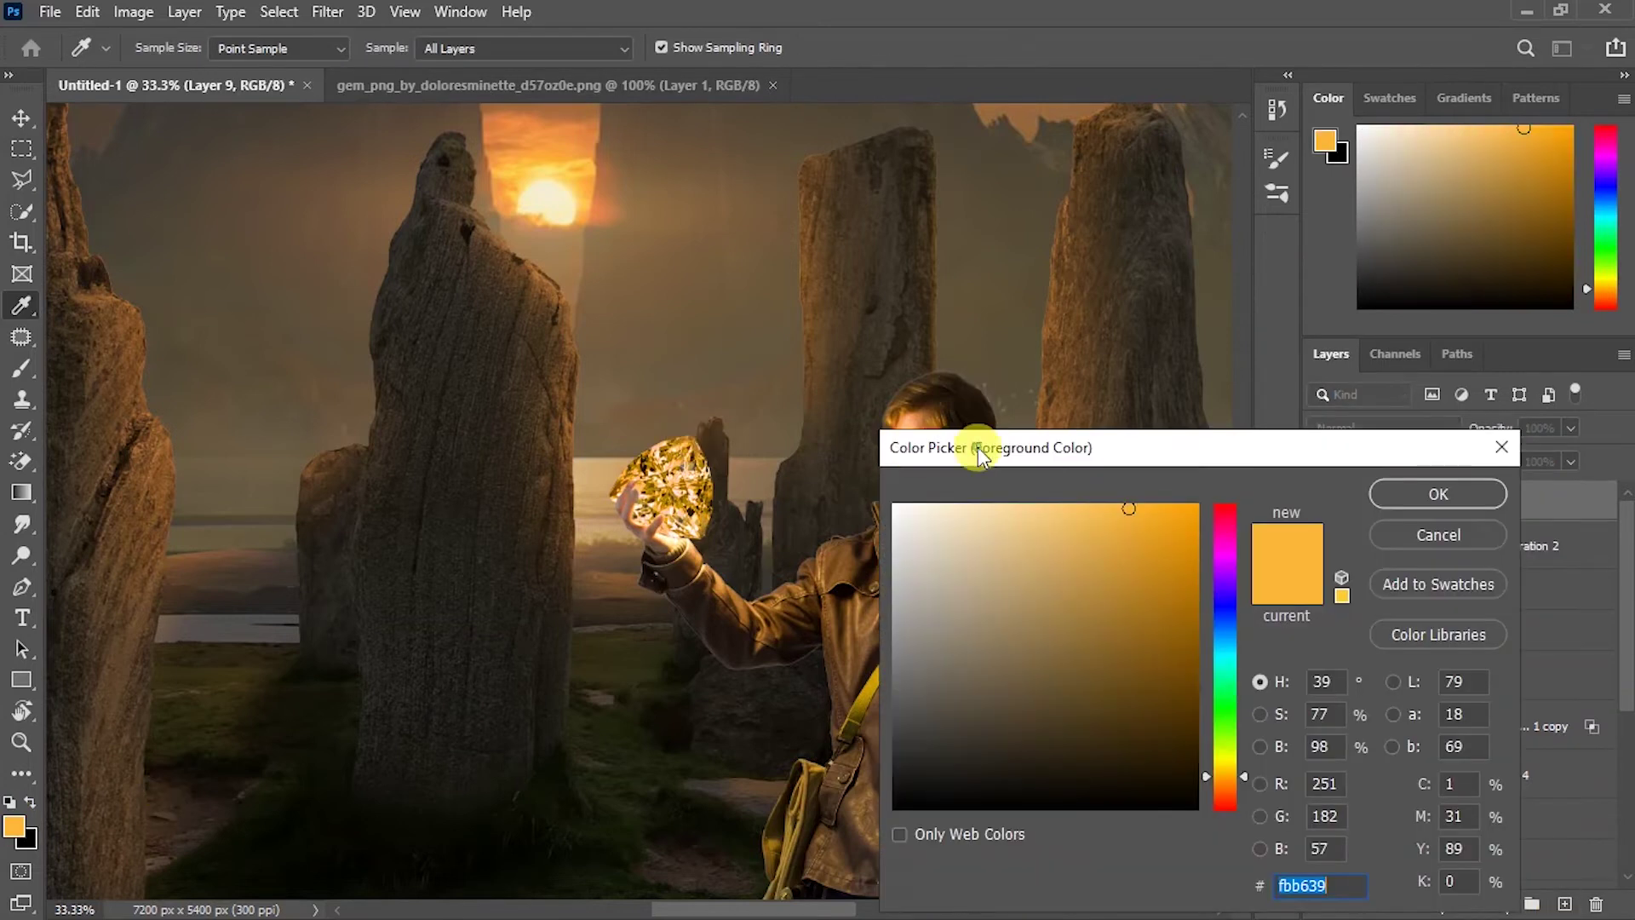
pyautogui.moveTo(978, 449); pyautogui.dragTo(1070, 448)
pyautogui.click(1325, 772)
pyautogui.moveTo(1325, 782)
pyautogui.mouseDown()
pyautogui.moveTo(1315, 712)
pyautogui.moveTo(1321, 778)
pyautogui.mouseUp()
pyautogui.click(1521, 496)
pyautogui.press('b')
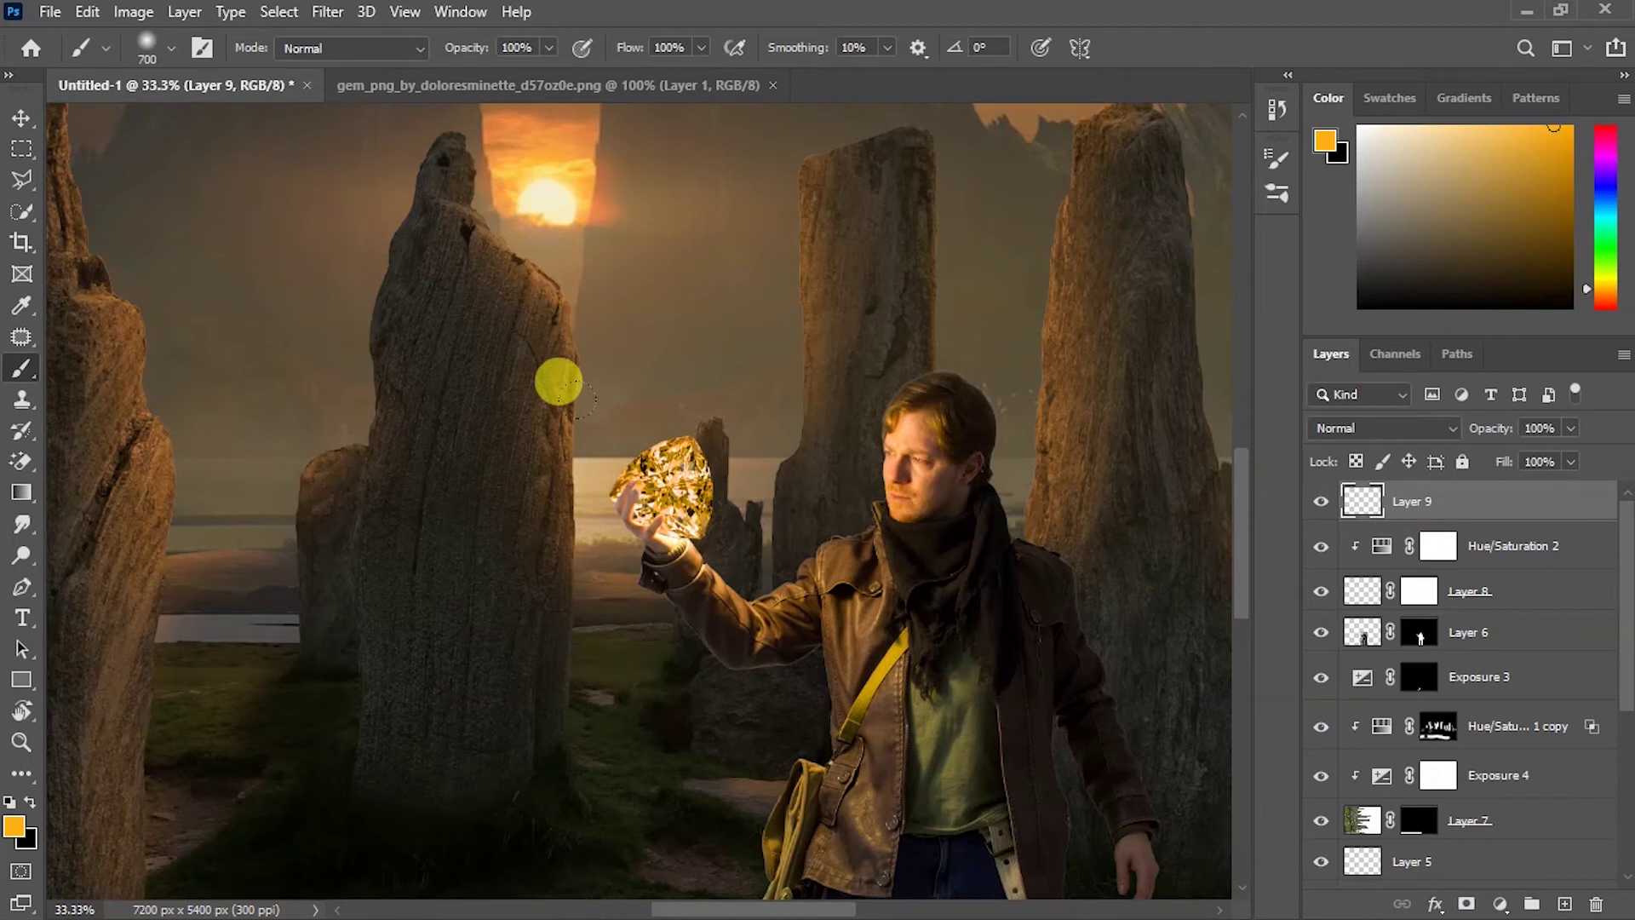
pyautogui.click(1384, 428)
pyautogui.click(1337, 504)
pyautogui.moveTo(1486, 428); pyautogui.dragTo(1456, 434)
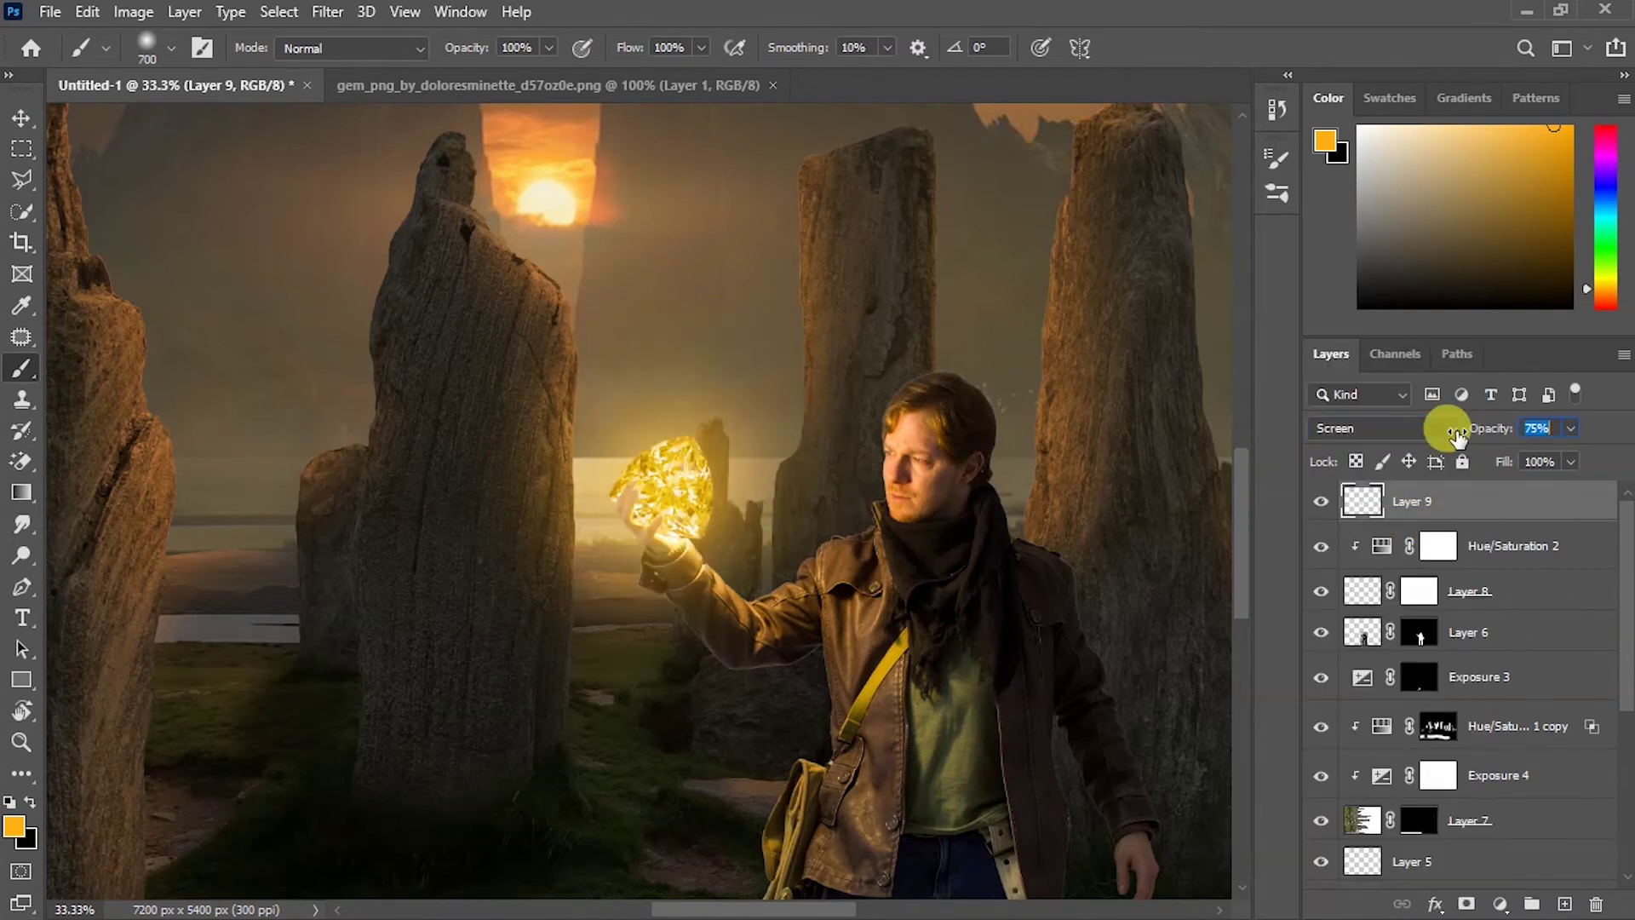
# Step: Push the gem's Hue/Saturation 2 hue further toward orange (hue -168, saturation +51)
pyautogui.press('v')
pyautogui.hotkey('alt', '[')
pyautogui.moveTo(1050, 381); pyautogui.dragTo(1047, 384)
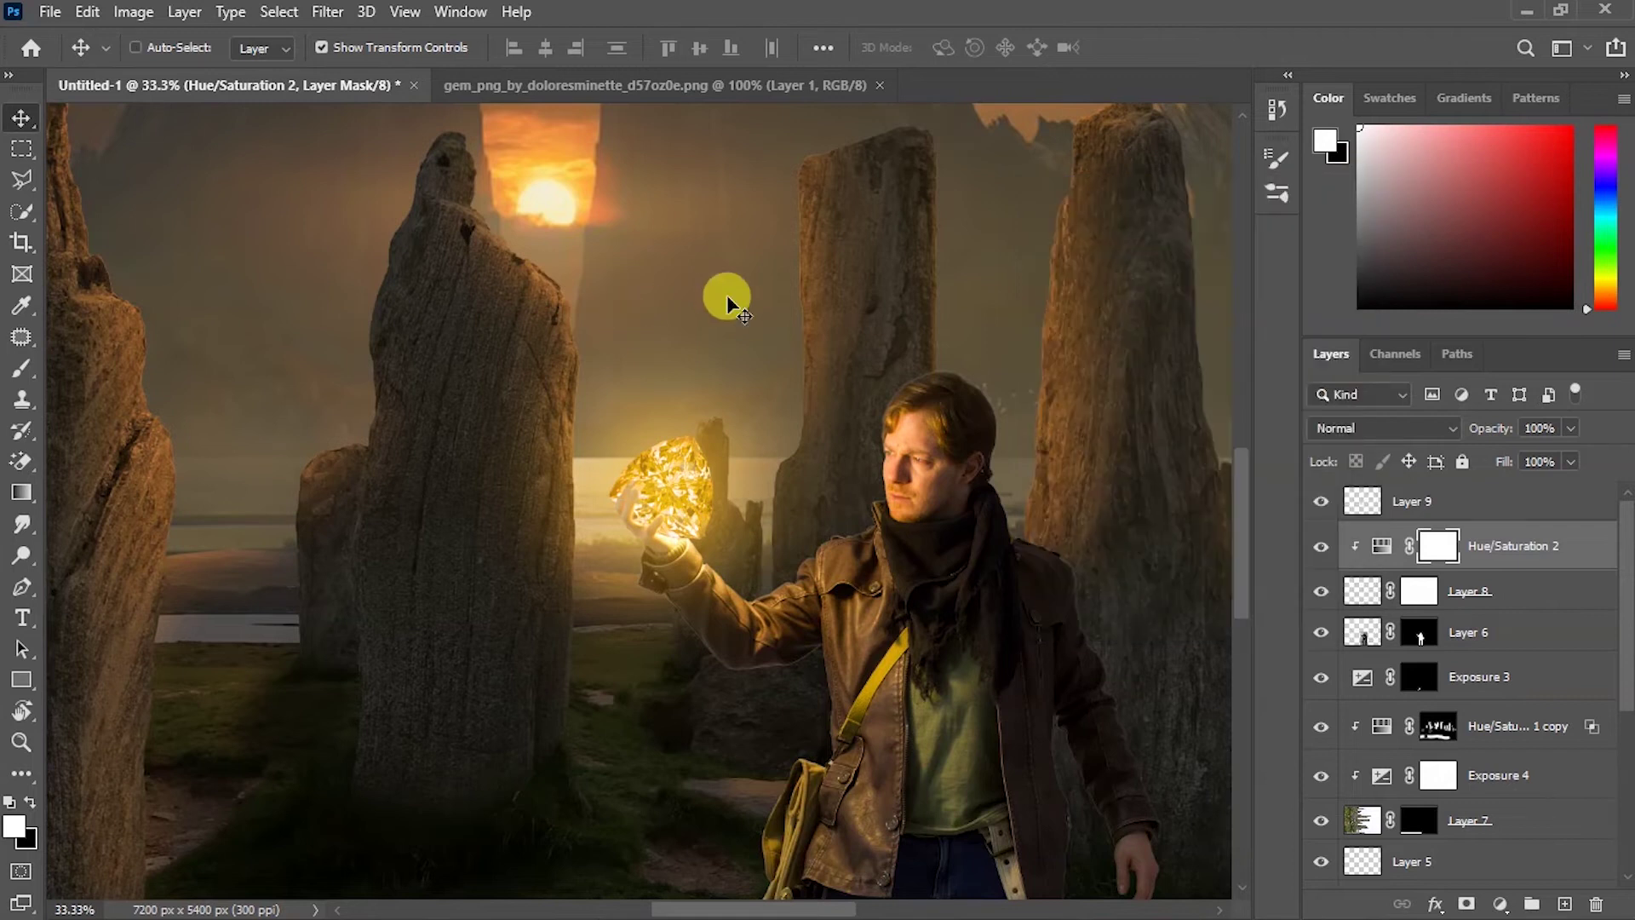
# Step: Add an Exposure adjustment above the explorer's Layer 6 set to -1.67
pyautogui.scroll(-2, 726, 292)
pyautogui.scroll(1, 1083, 642)
pyautogui.click(1503, 608)
pyautogui.click(1500, 903)
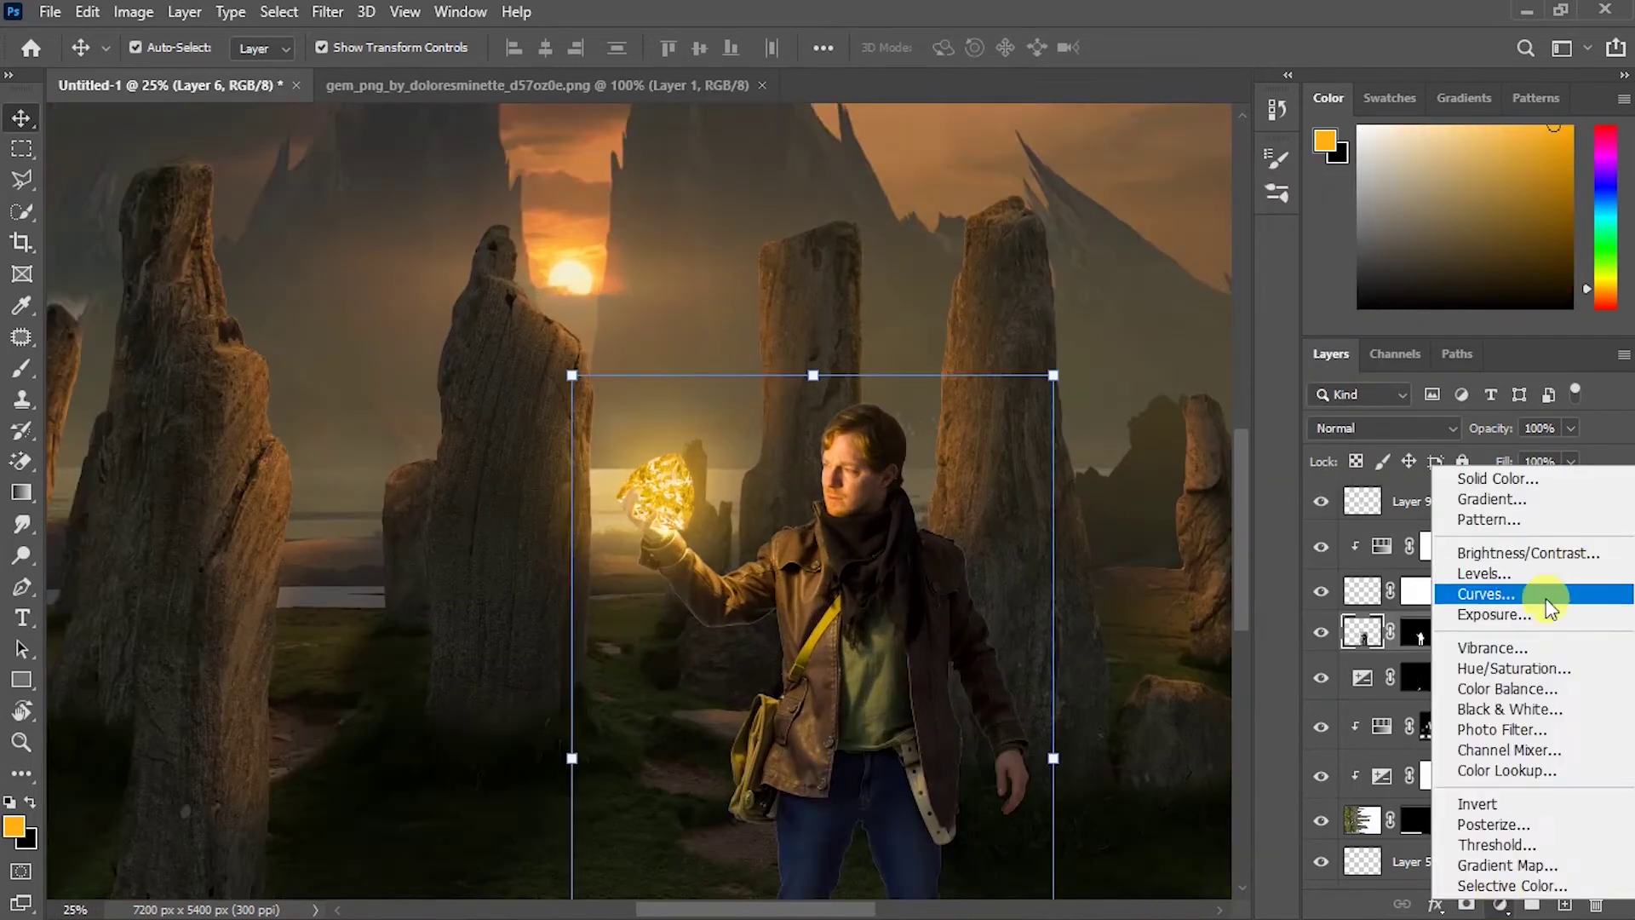
pyautogui.click(1541, 615)
pyautogui.moveTo(1187, 347); pyautogui.dragTo(1153, 341)
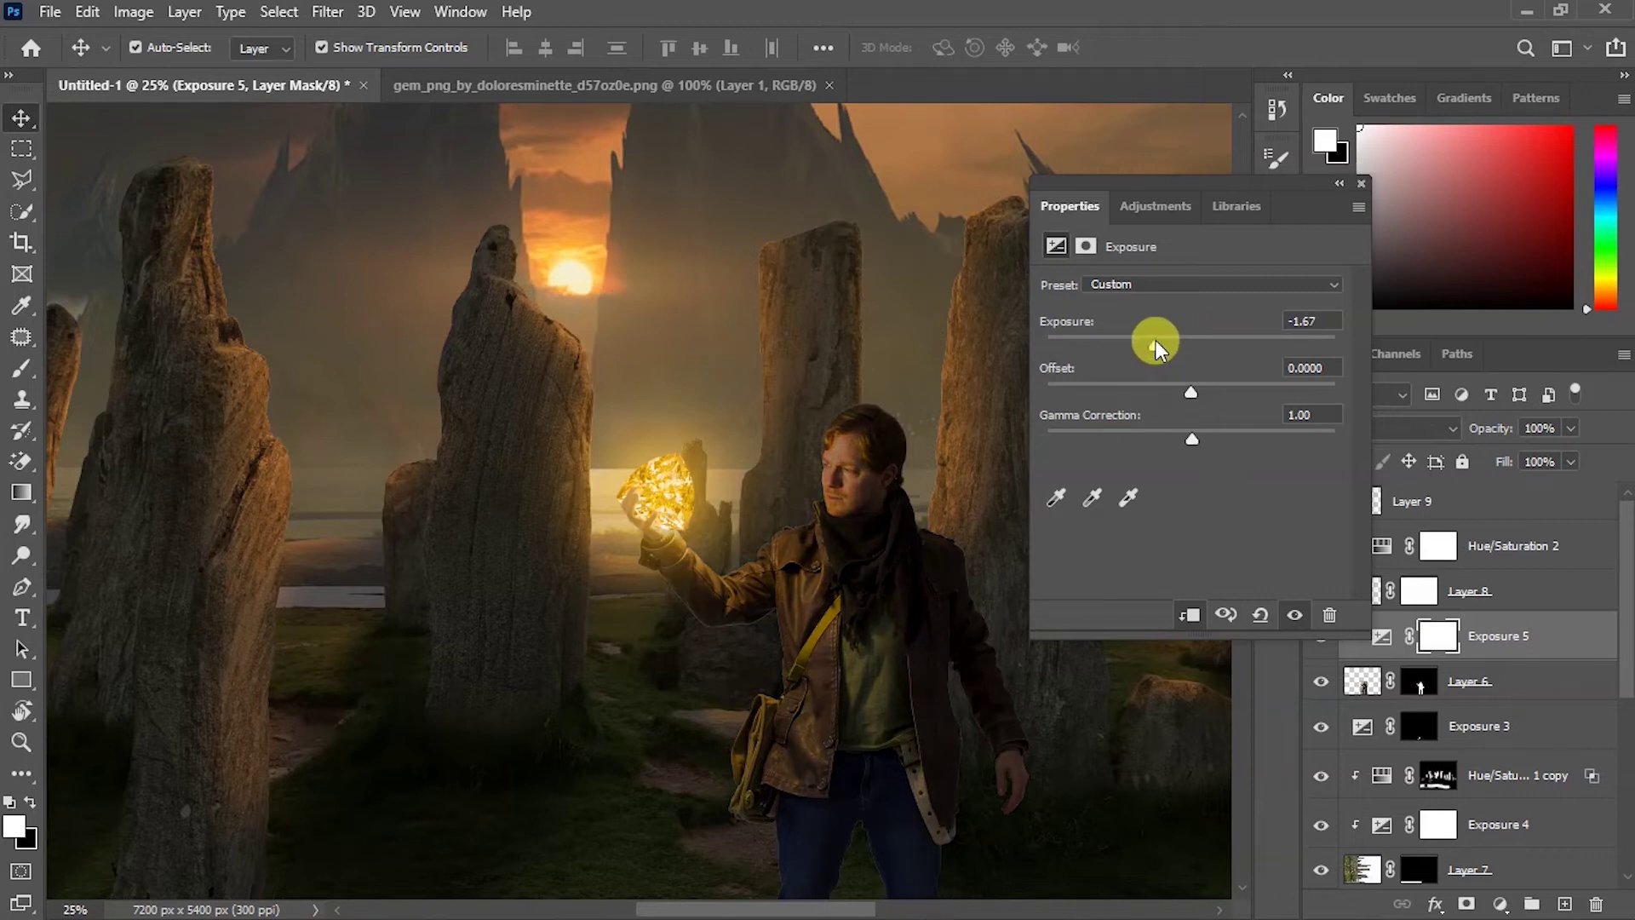
pyautogui.click(1426, 621)
# Step: Paint black on the Exposure 5 mask to keep the area near his face lit
pyautogui.click(23, 366)
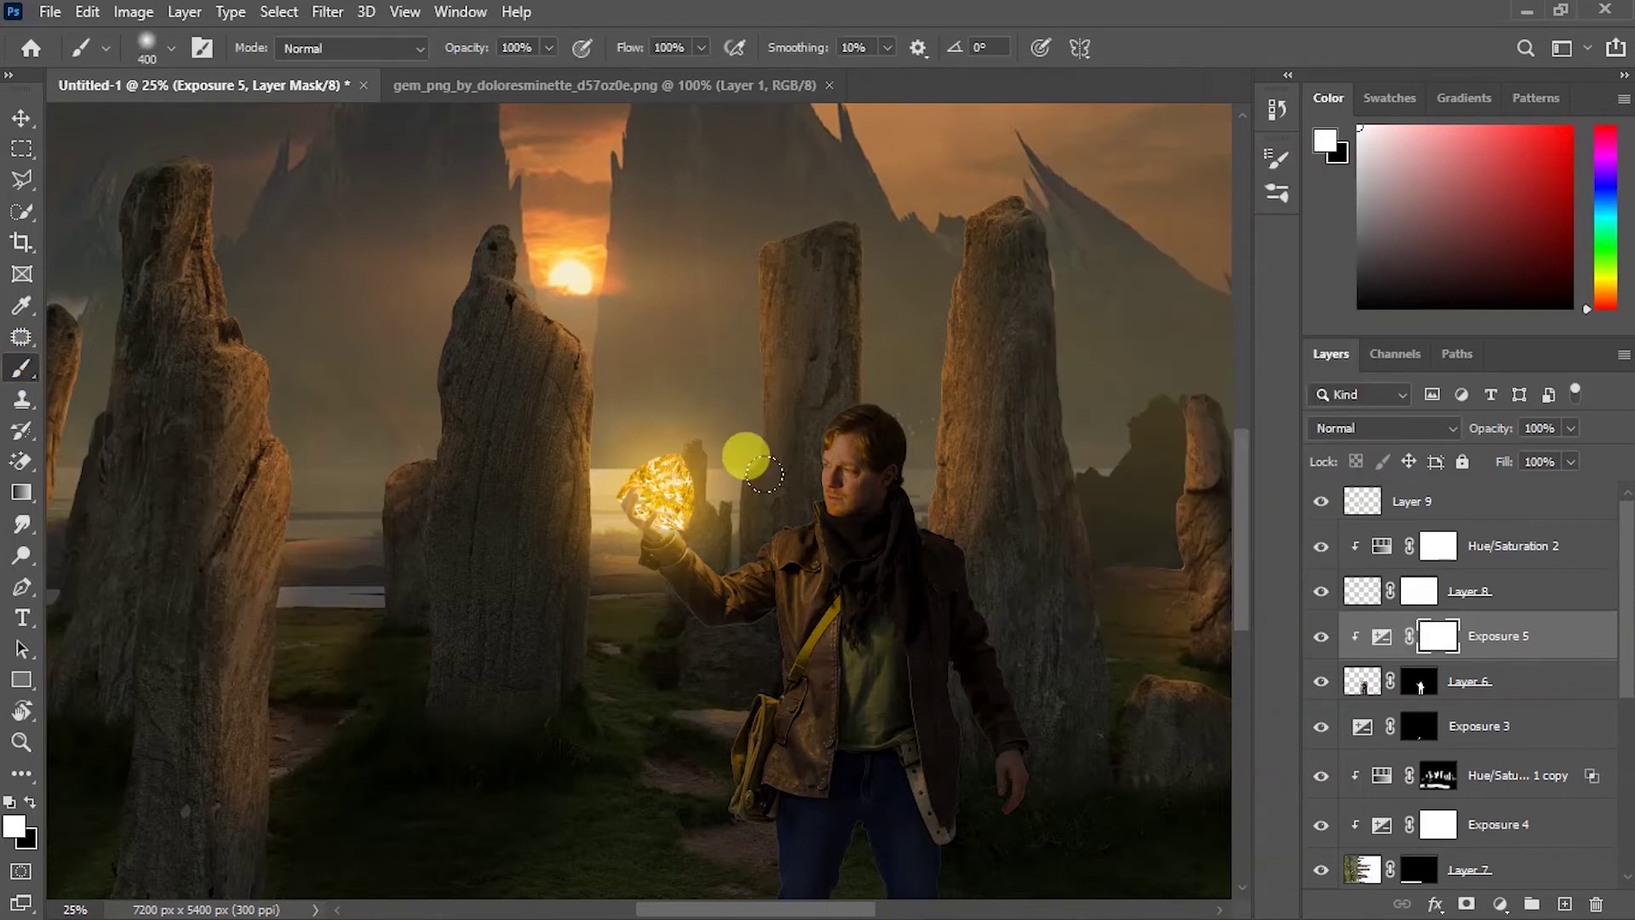
pyautogui.press('x')
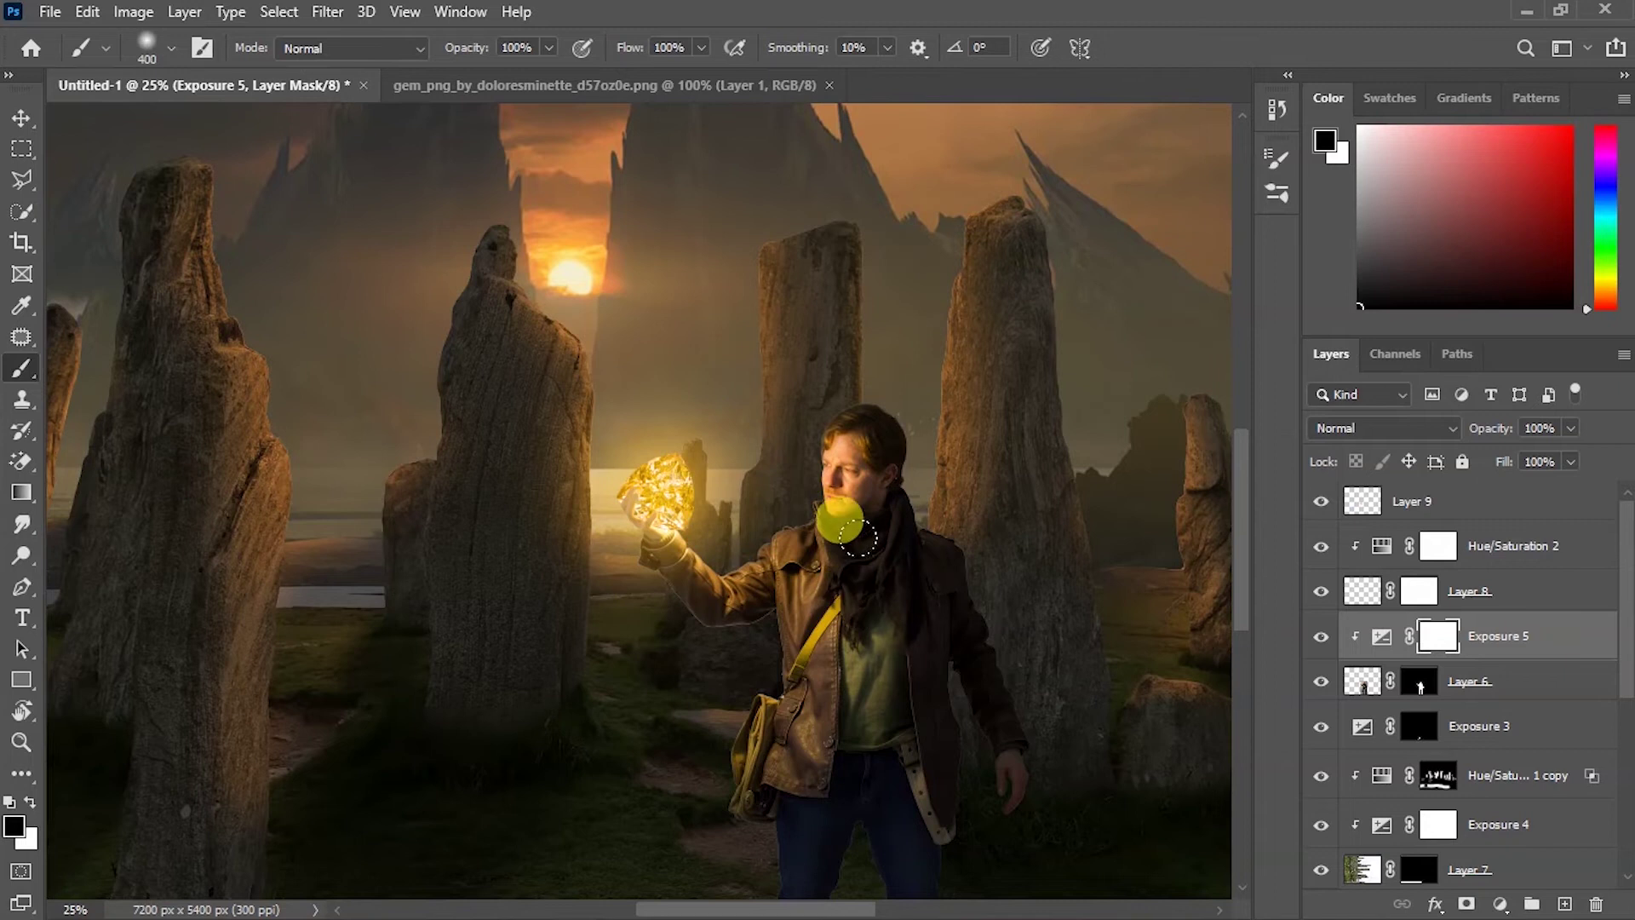
pyautogui.scroll(-5, 719, 740)
pyautogui.scroll(2, 720, 740)
pyautogui.click(825, 169)
pyautogui.scroll(3, 862, 457)
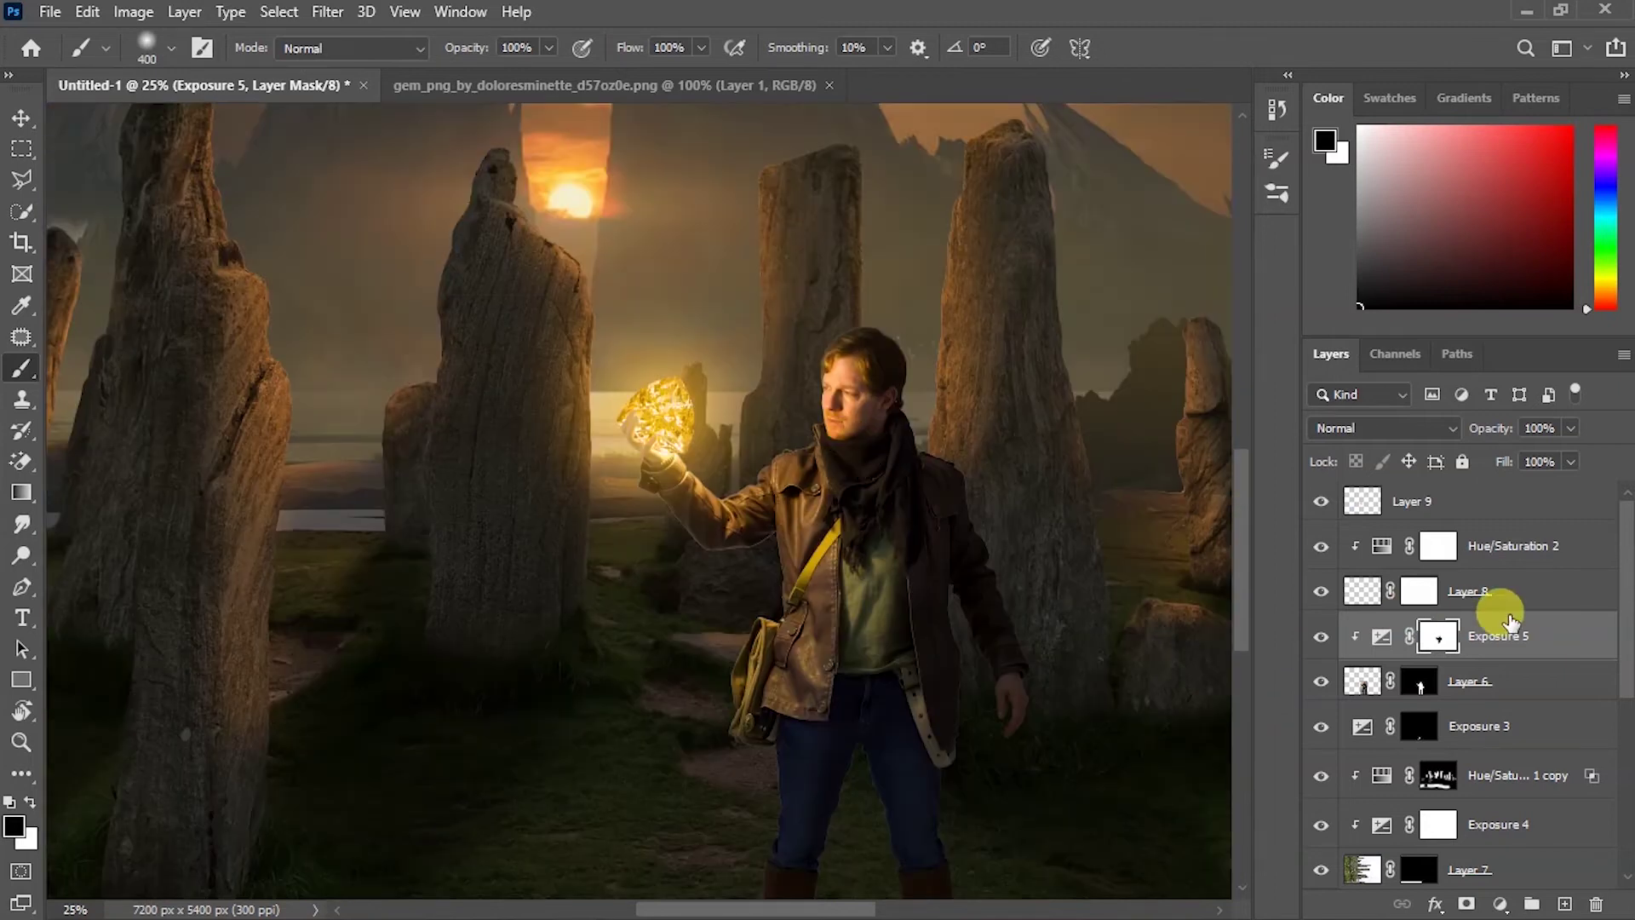
# Step: Add a new Hue/Saturation 3 adjustment above the Hue/Saturation 1 copy
pyautogui.click(1507, 777)
pyautogui.click(1501, 903)
pyautogui.click(1481, 763)
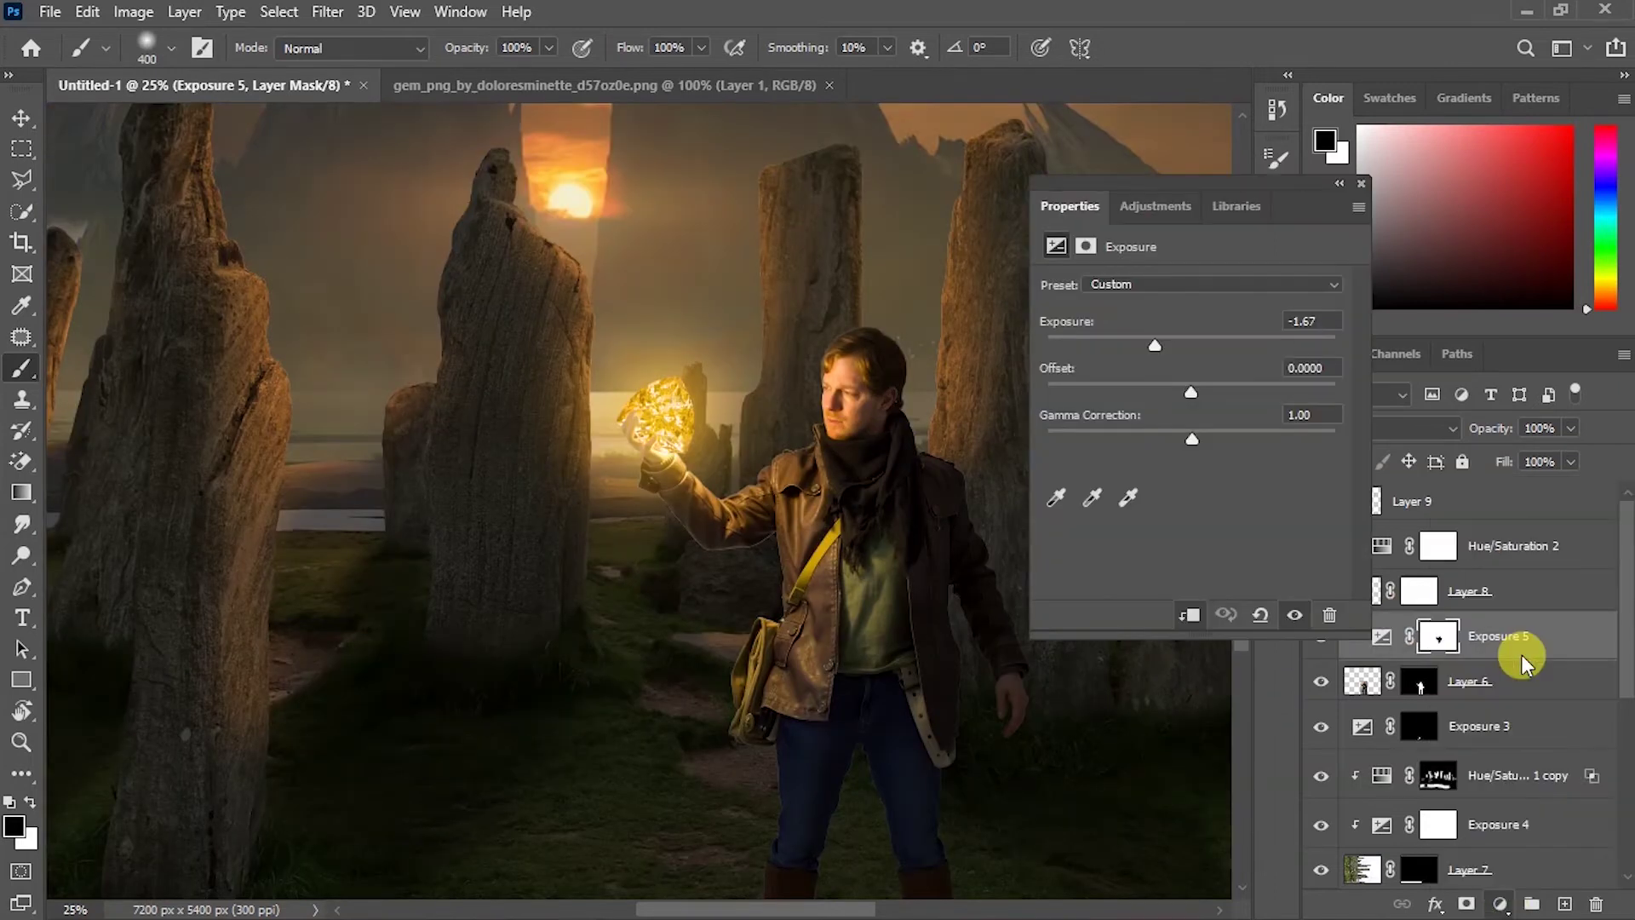
pyautogui.click(1381, 824)
pyautogui.write('75')
pyautogui.click(1363, 638)
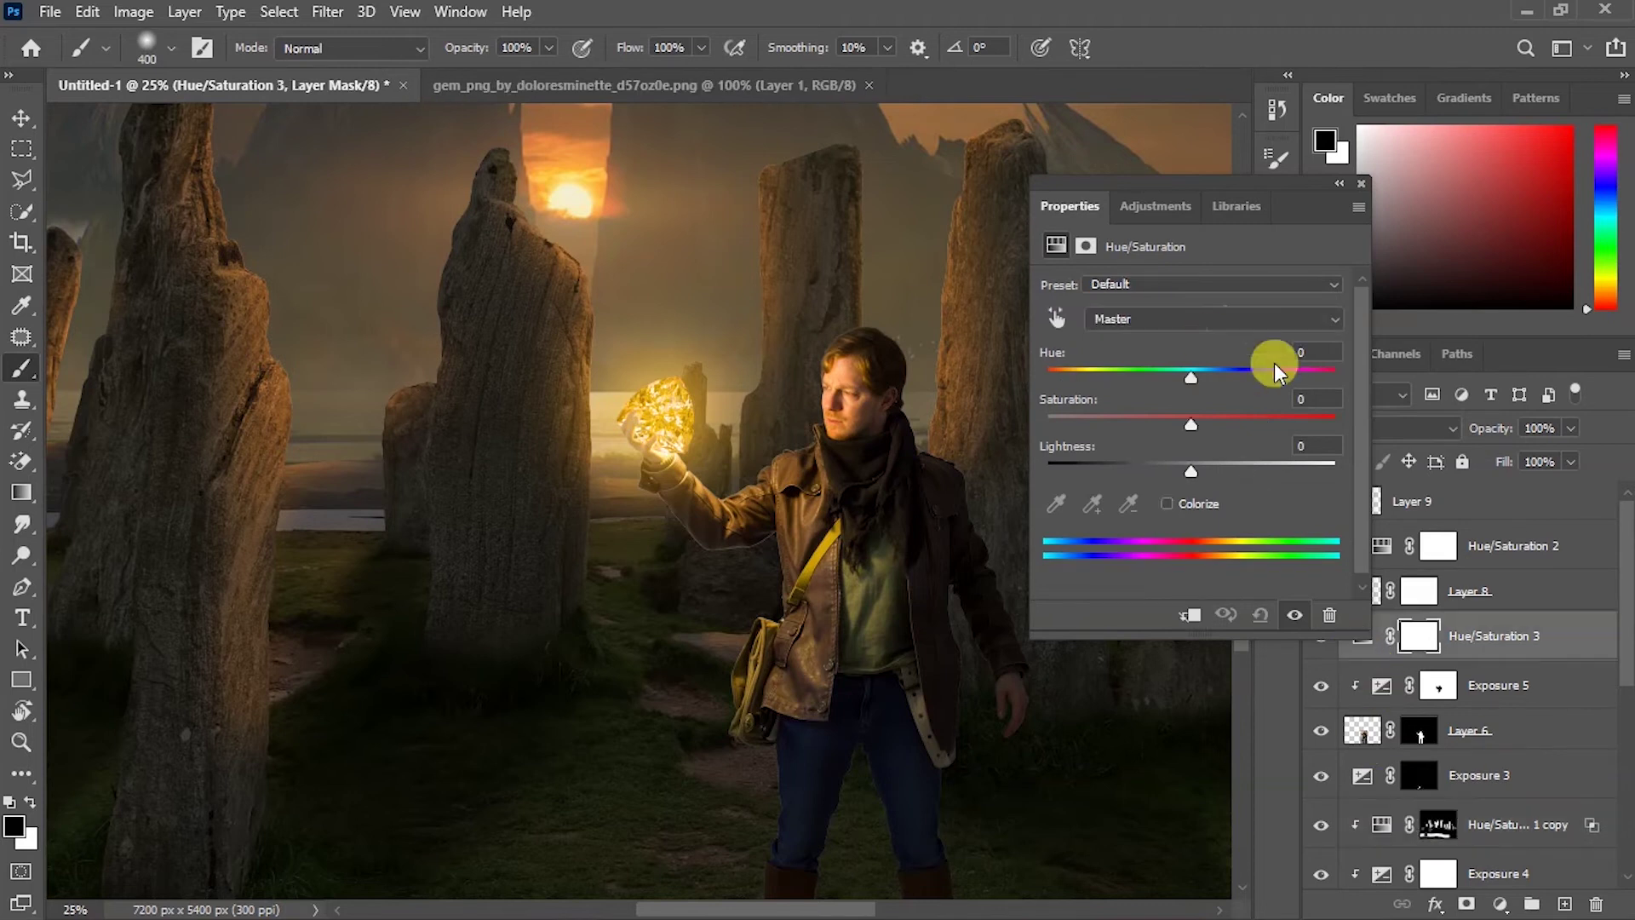
# Step: Colorize Hue/Saturation 3 to hue 29, lightness +41, clipped to the explorer, mask inverted
pyautogui.click(1168, 503)
pyautogui.write('29')
pyautogui.press('Tab')
pyautogui.write('75')
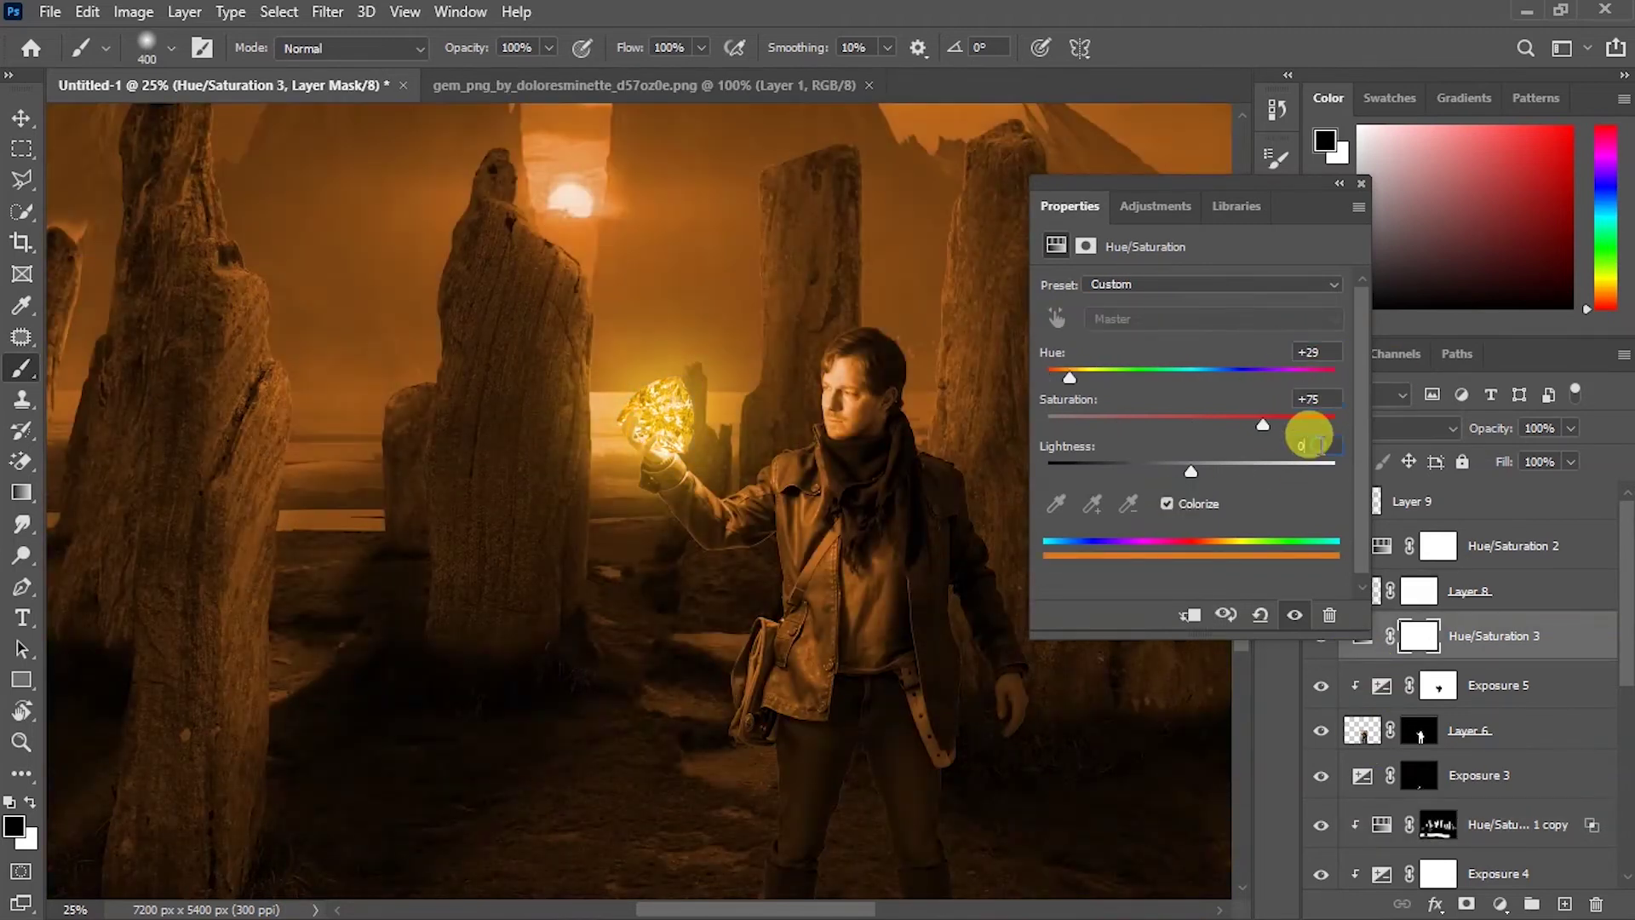
pyautogui.write('41')
pyautogui.press('Return')
pyautogui.click(1186, 614)
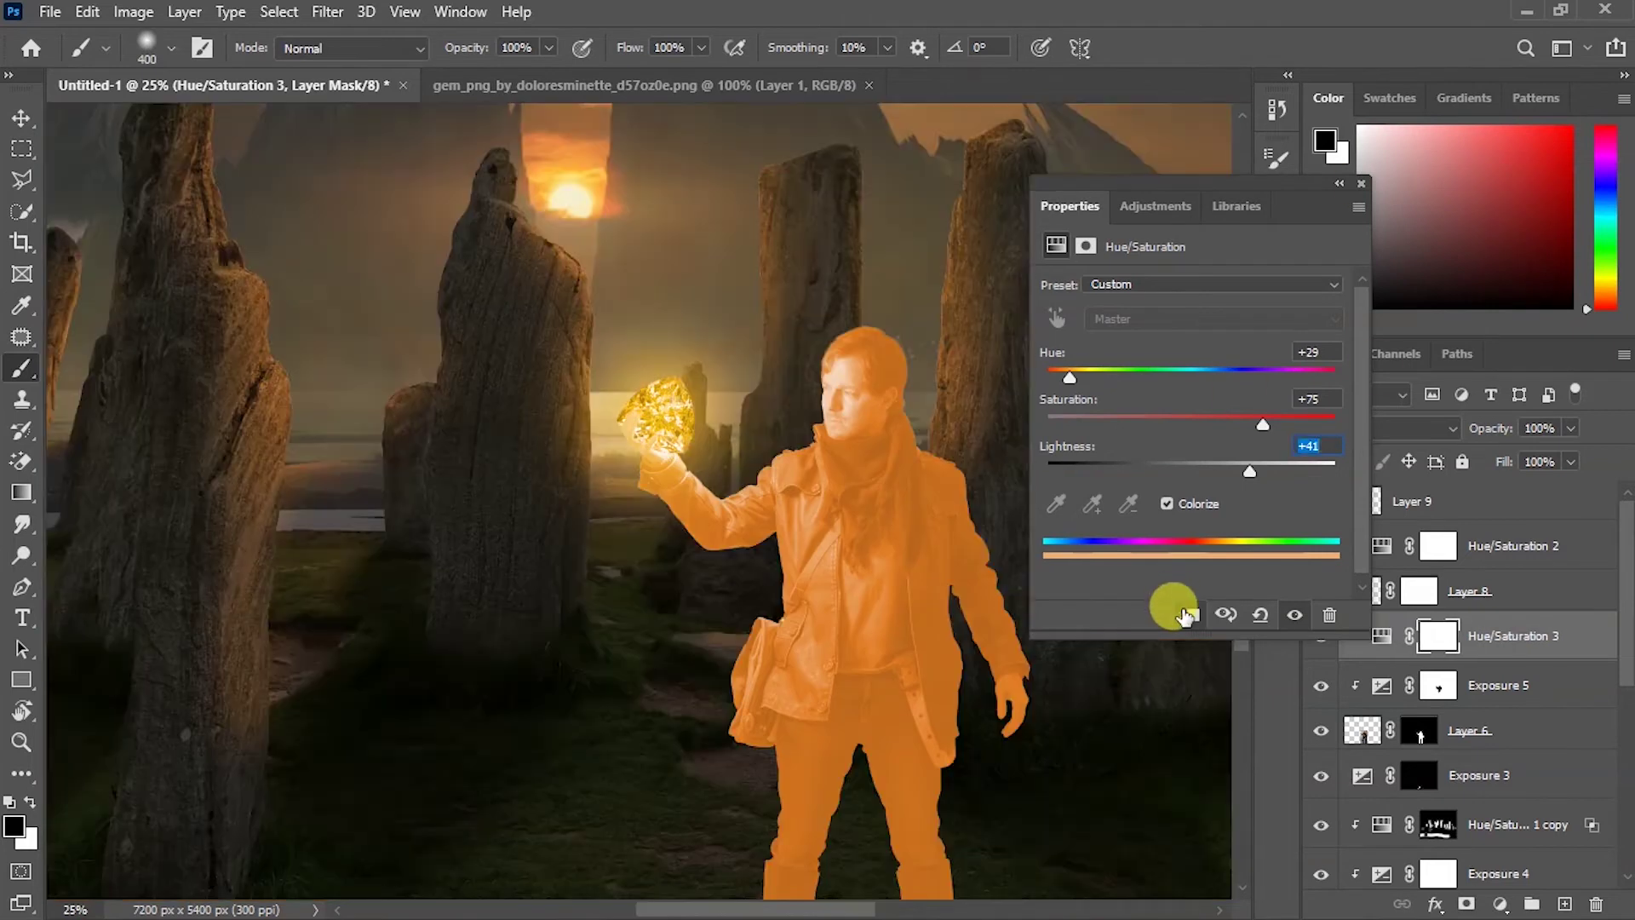
pyautogui.click(1362, 182)
pyautogui.hotkey('ctrl', 'i')
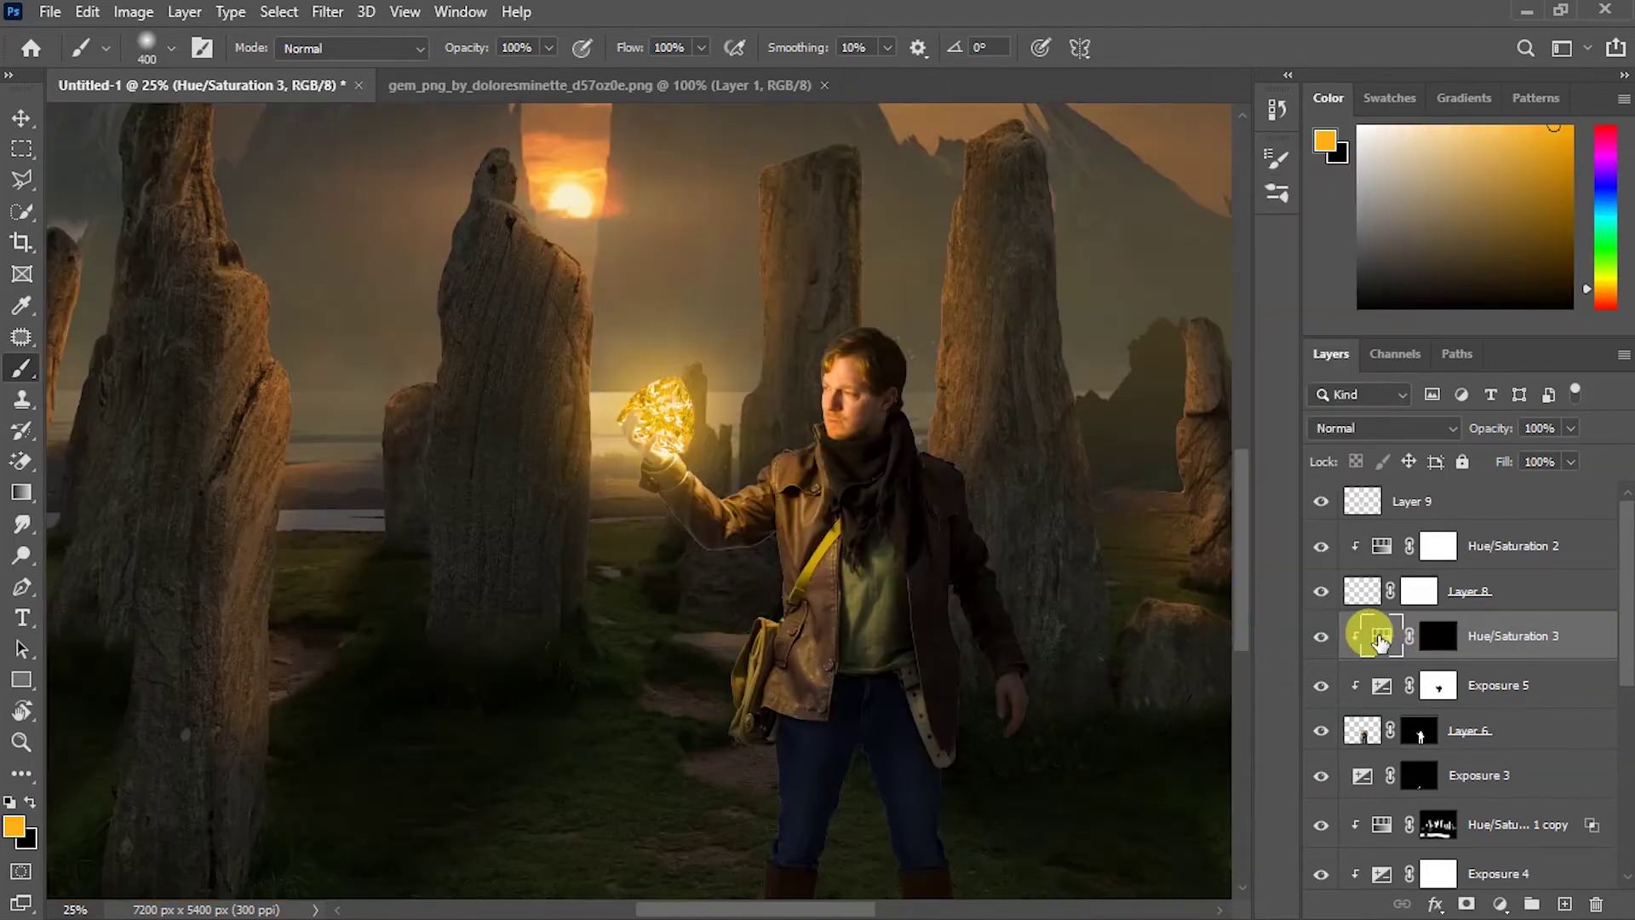
pyautogui.doubleClick(1381, 635)
pyautogui.click(1360, 182)
# Step: Paint orange rim light down the sleeve and coat edge at 68% brush flow
pyautogui.press('d')
pyautogui.press('[')
pyautogui.press('[')
pyautogui.press('[')
pyautogui.moveTo(632, 47); pyautogui.dragTo(600, 47)
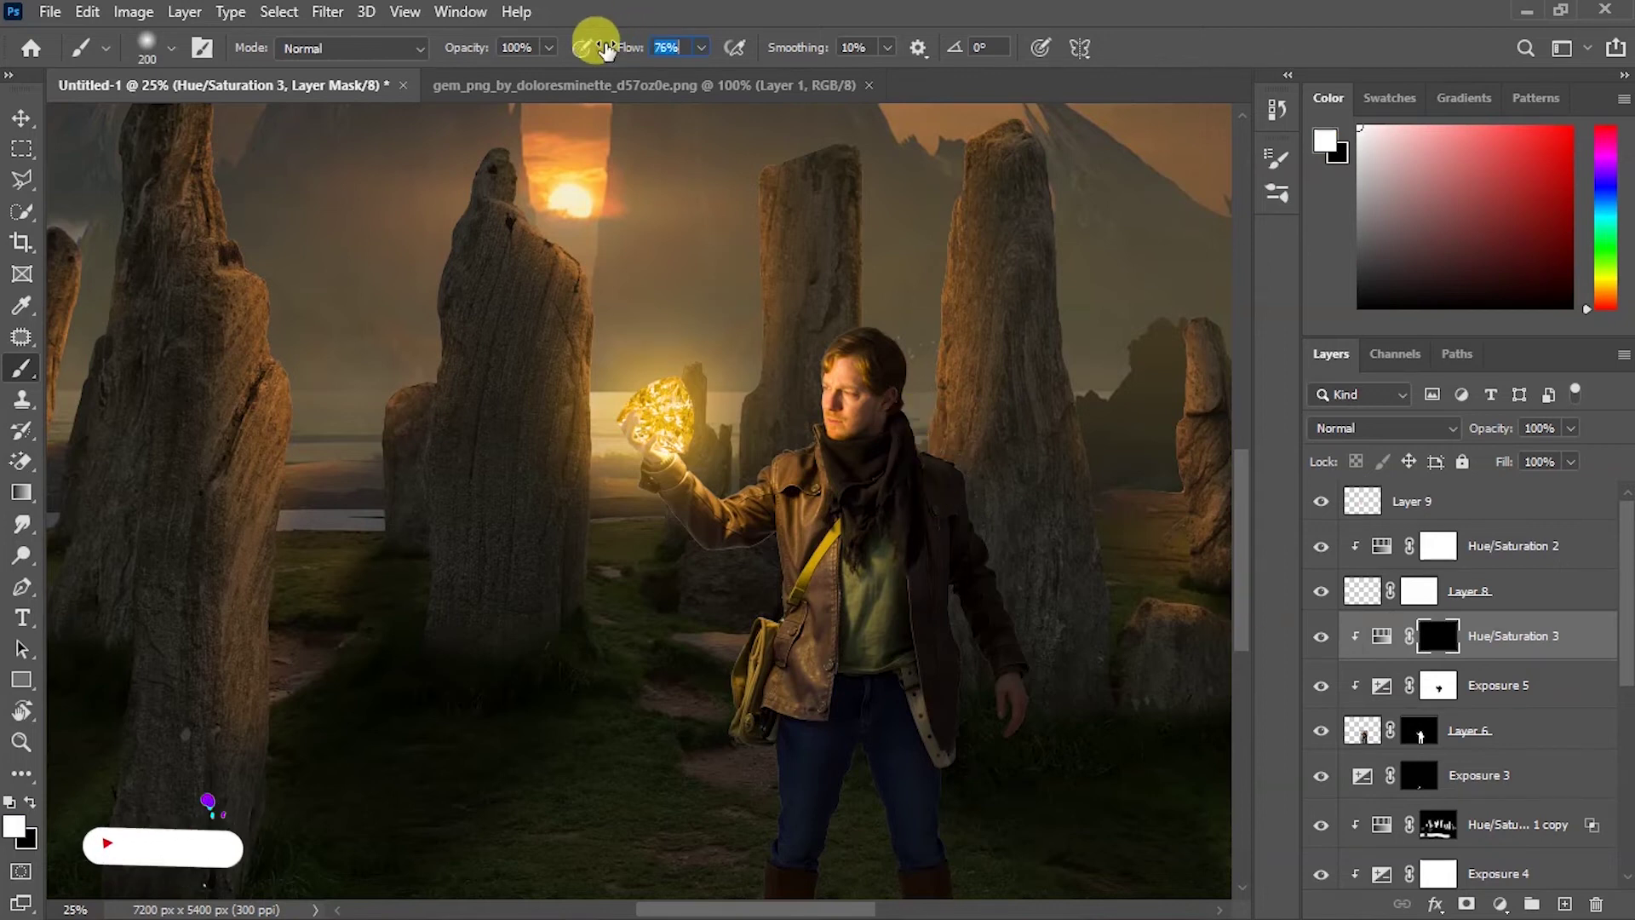
pyautogui.press(']')
pyautogui.moveTo(724, 740); pyautogui.dragTo(689, 788)
pyautogui.scroll(-5, 690, 788)
pyautogui.scroll(3, 681, 579)
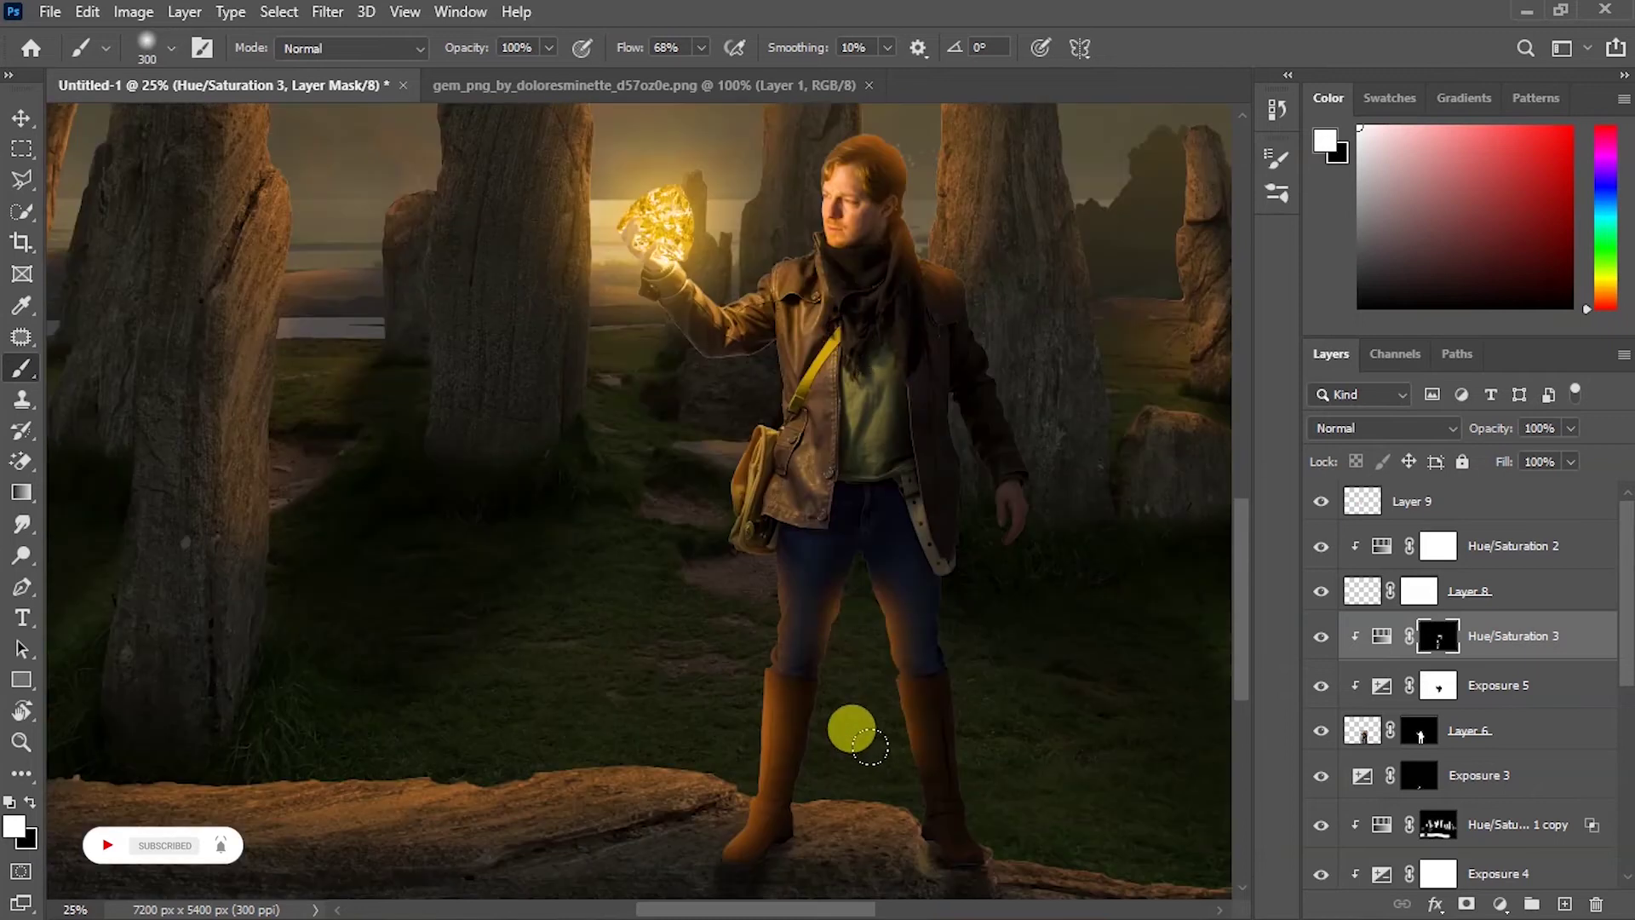
pyautogui.moveTo(1009, 313); pyautogui.dragTo(1047, 474)
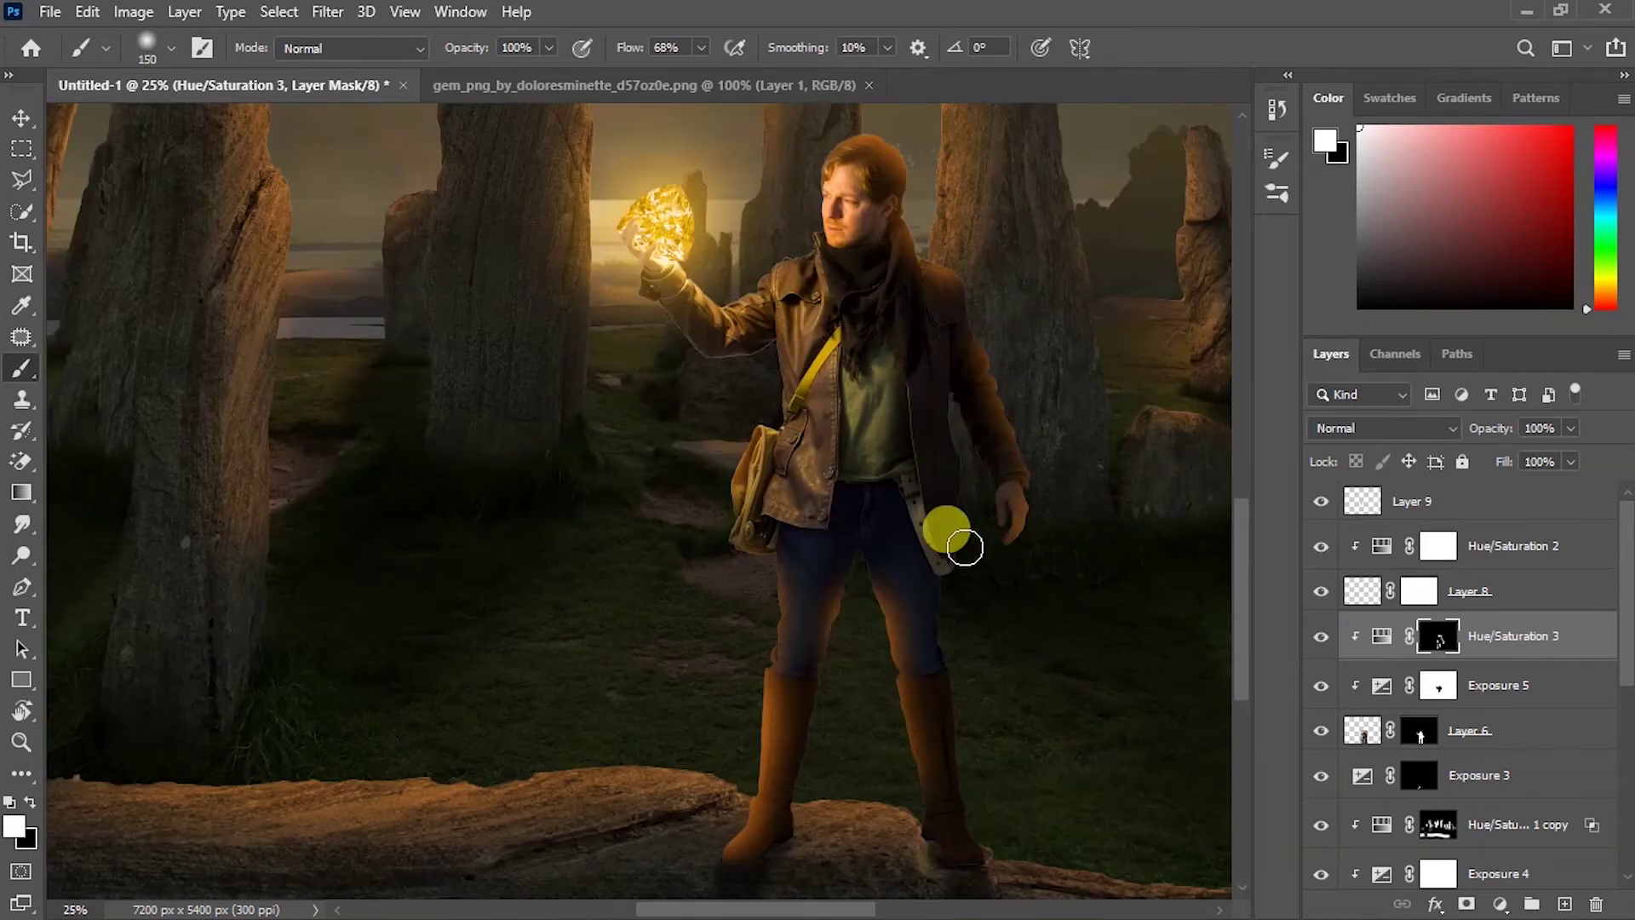
pyautogui.moveTo(965, 547); pyautogui.dragTo(1056, 705)
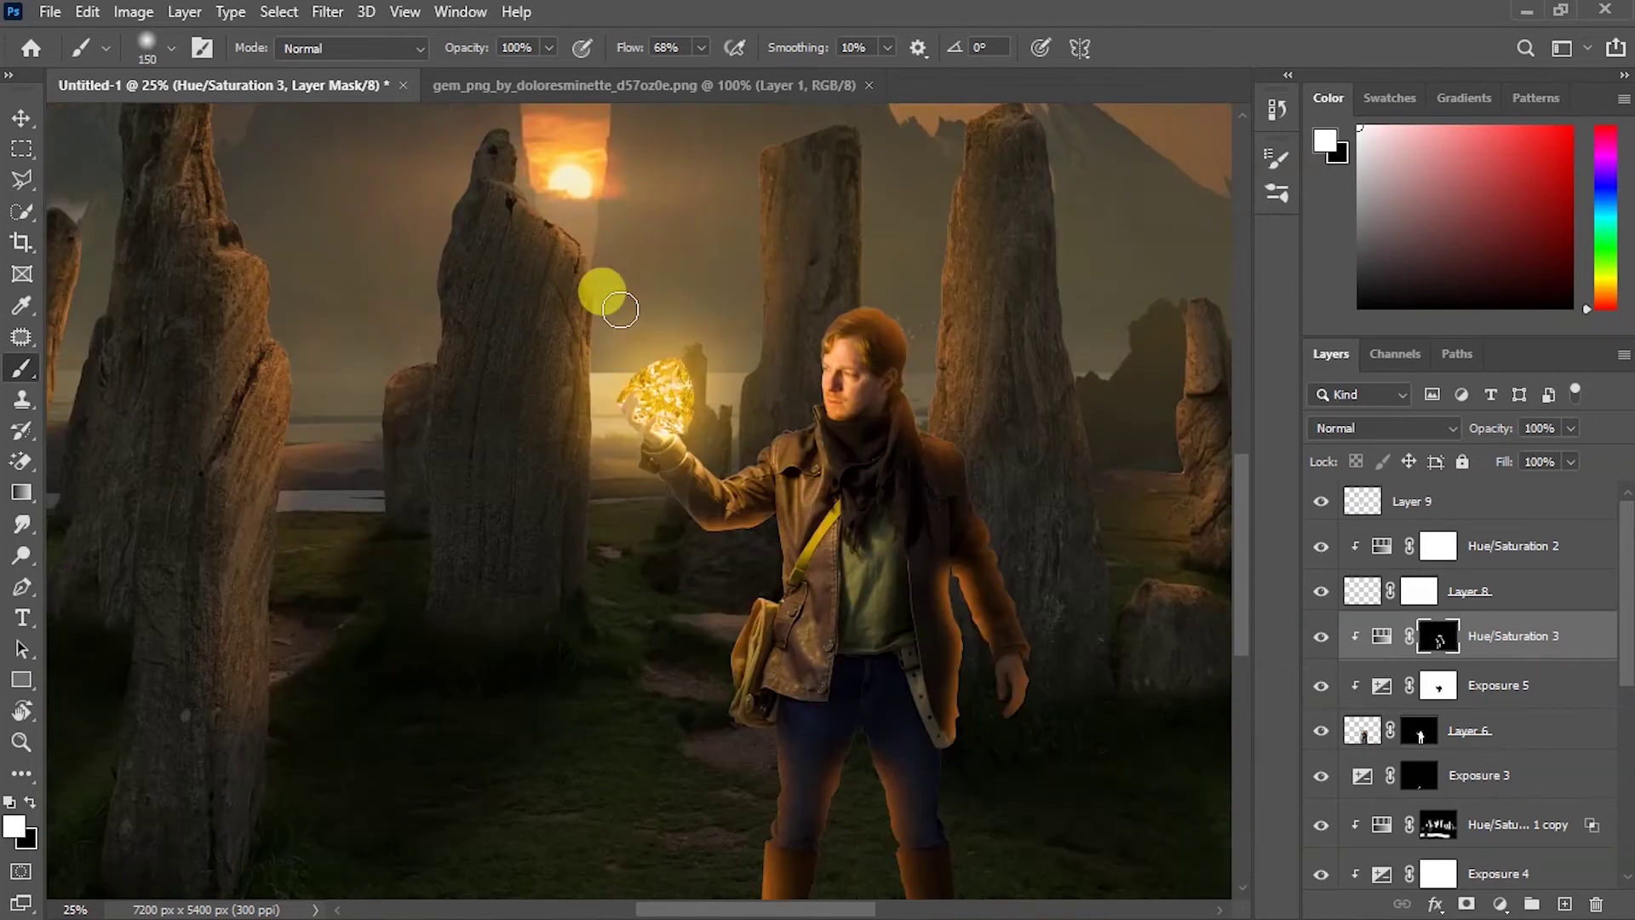
# Step: Paint black on the mask to remove the orange glow from the sleeve and wrist
pyautogui.doubleClick(1381, 636)
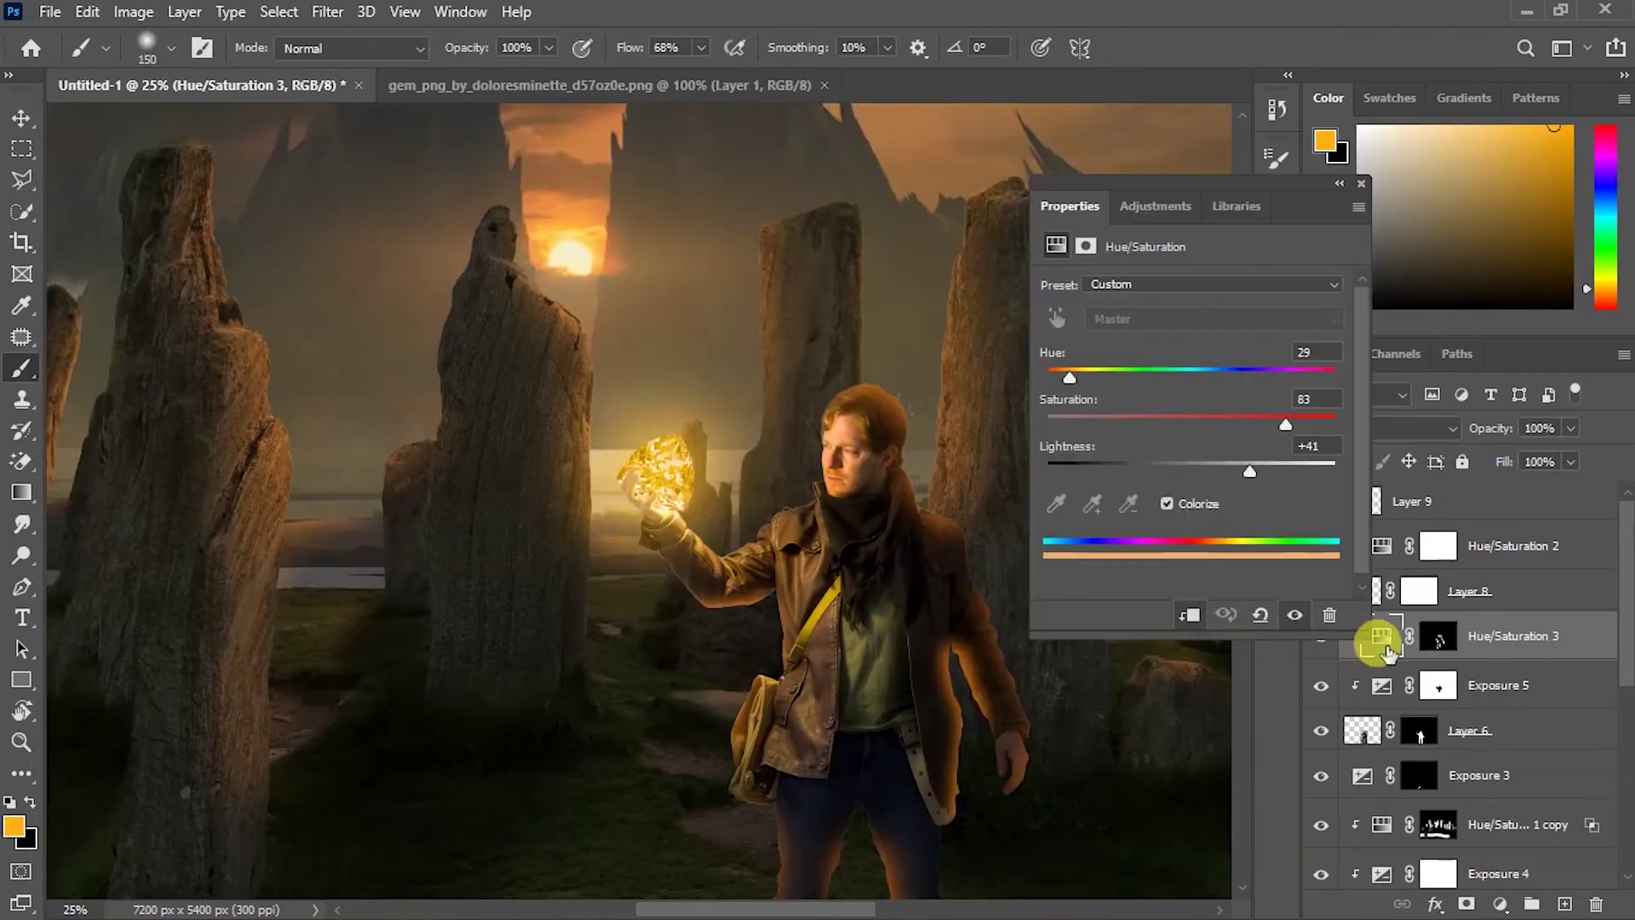
pyautogui.click(1360, 183)
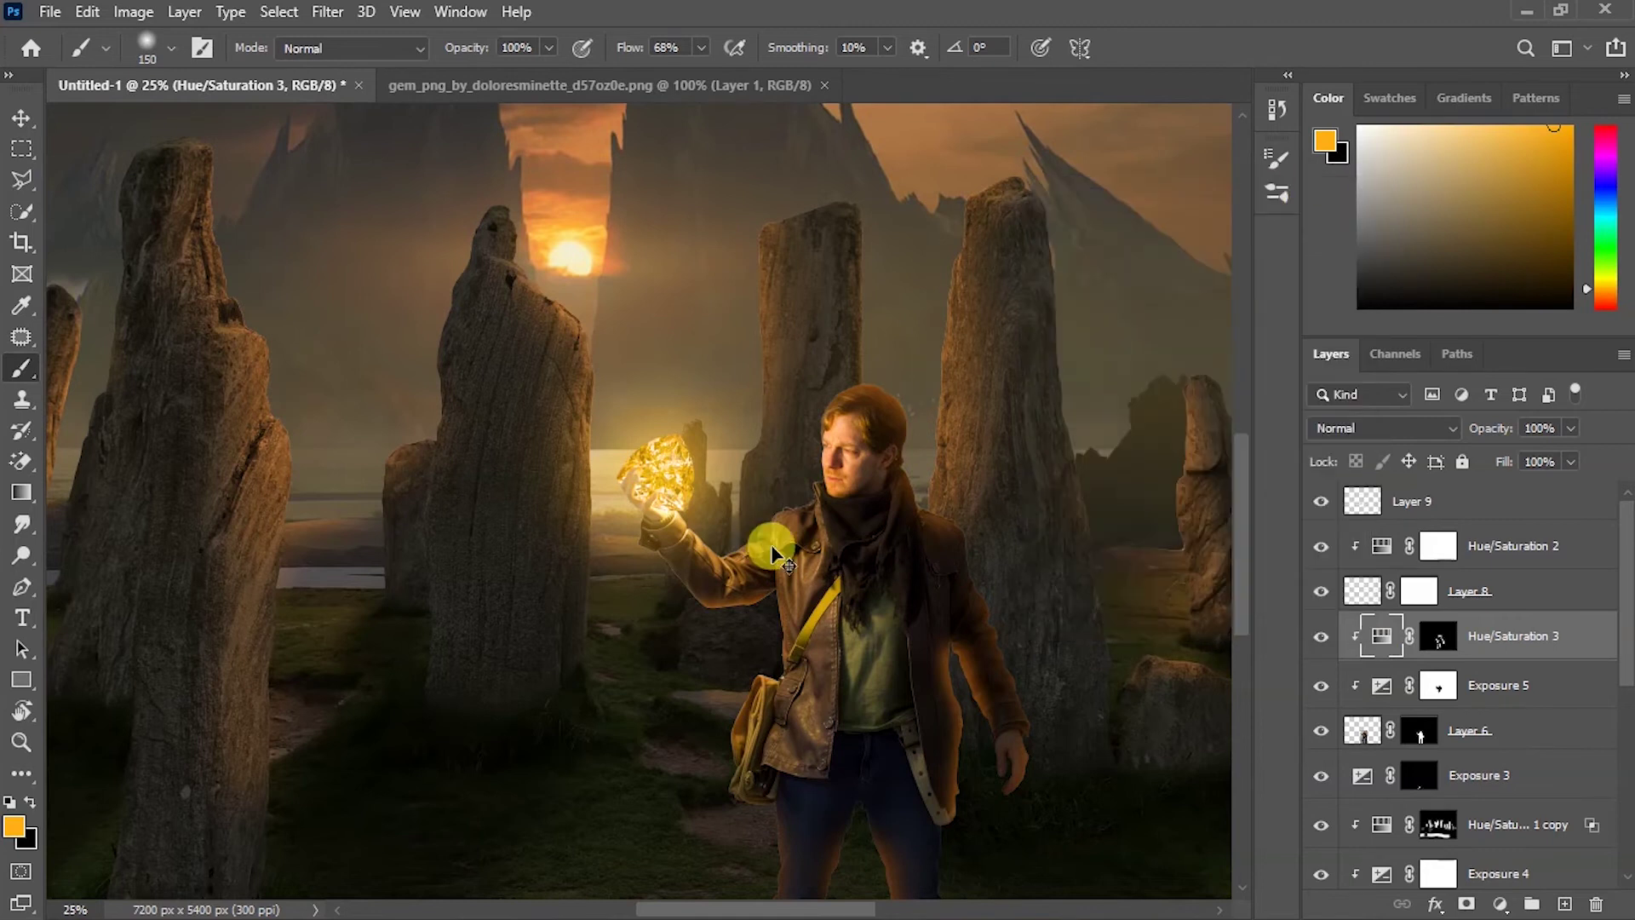
pyautogui.hotkey('ctrl', '+')
pyautogui.click(1438, 636)
pyautogui.press('d')
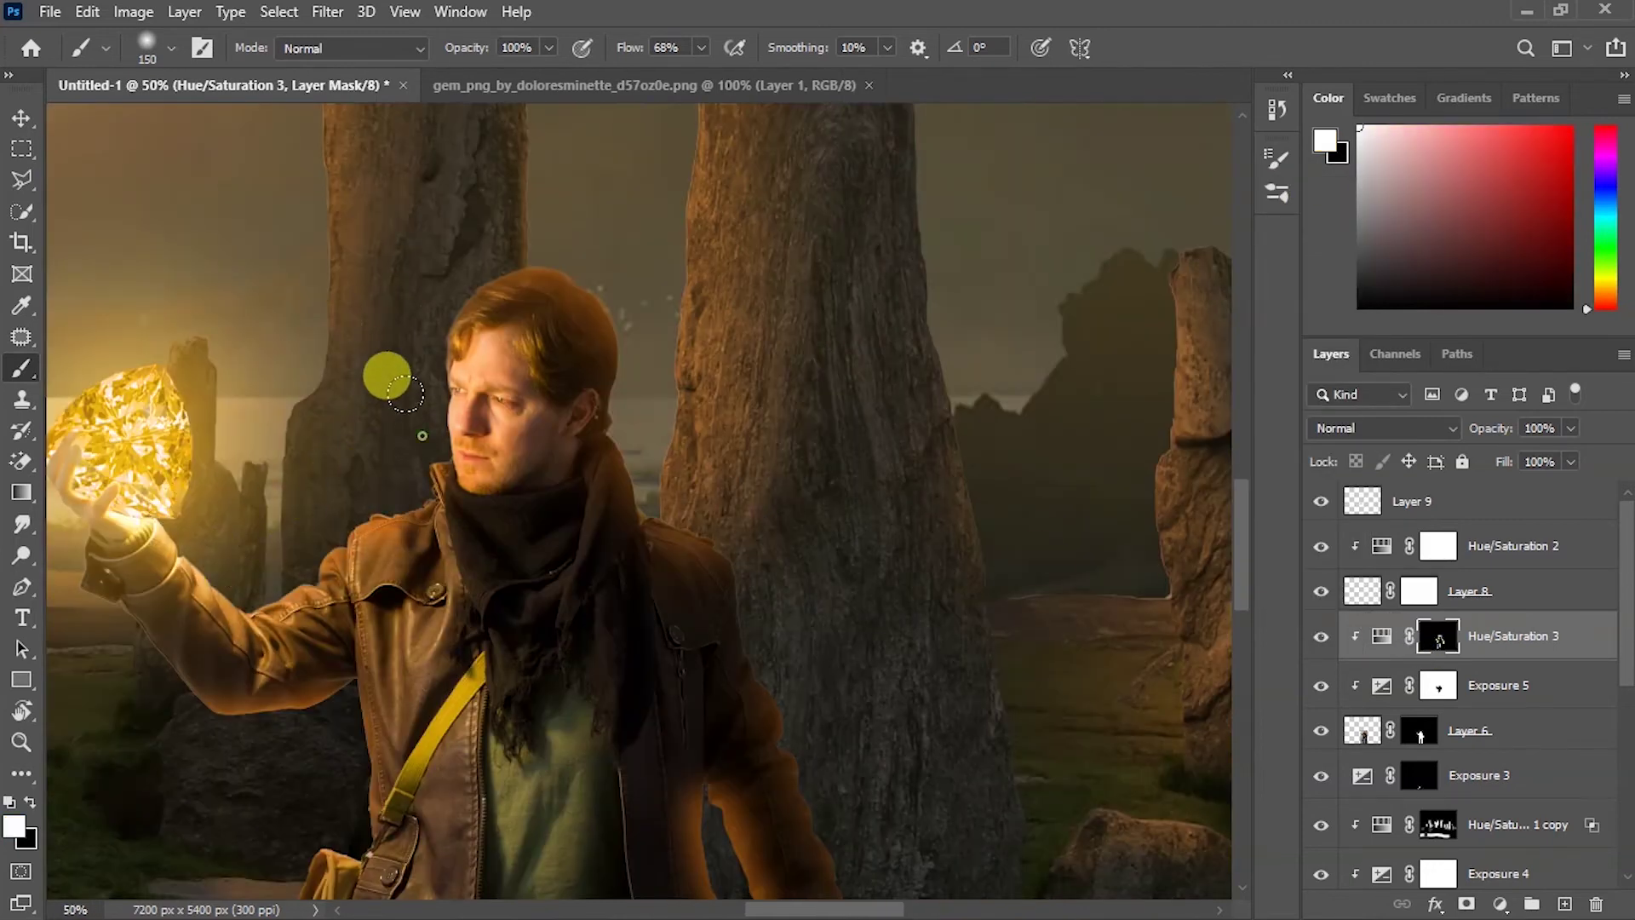
pyautogui.press('x')
pyautogui.scroll(-5, 555, 485)
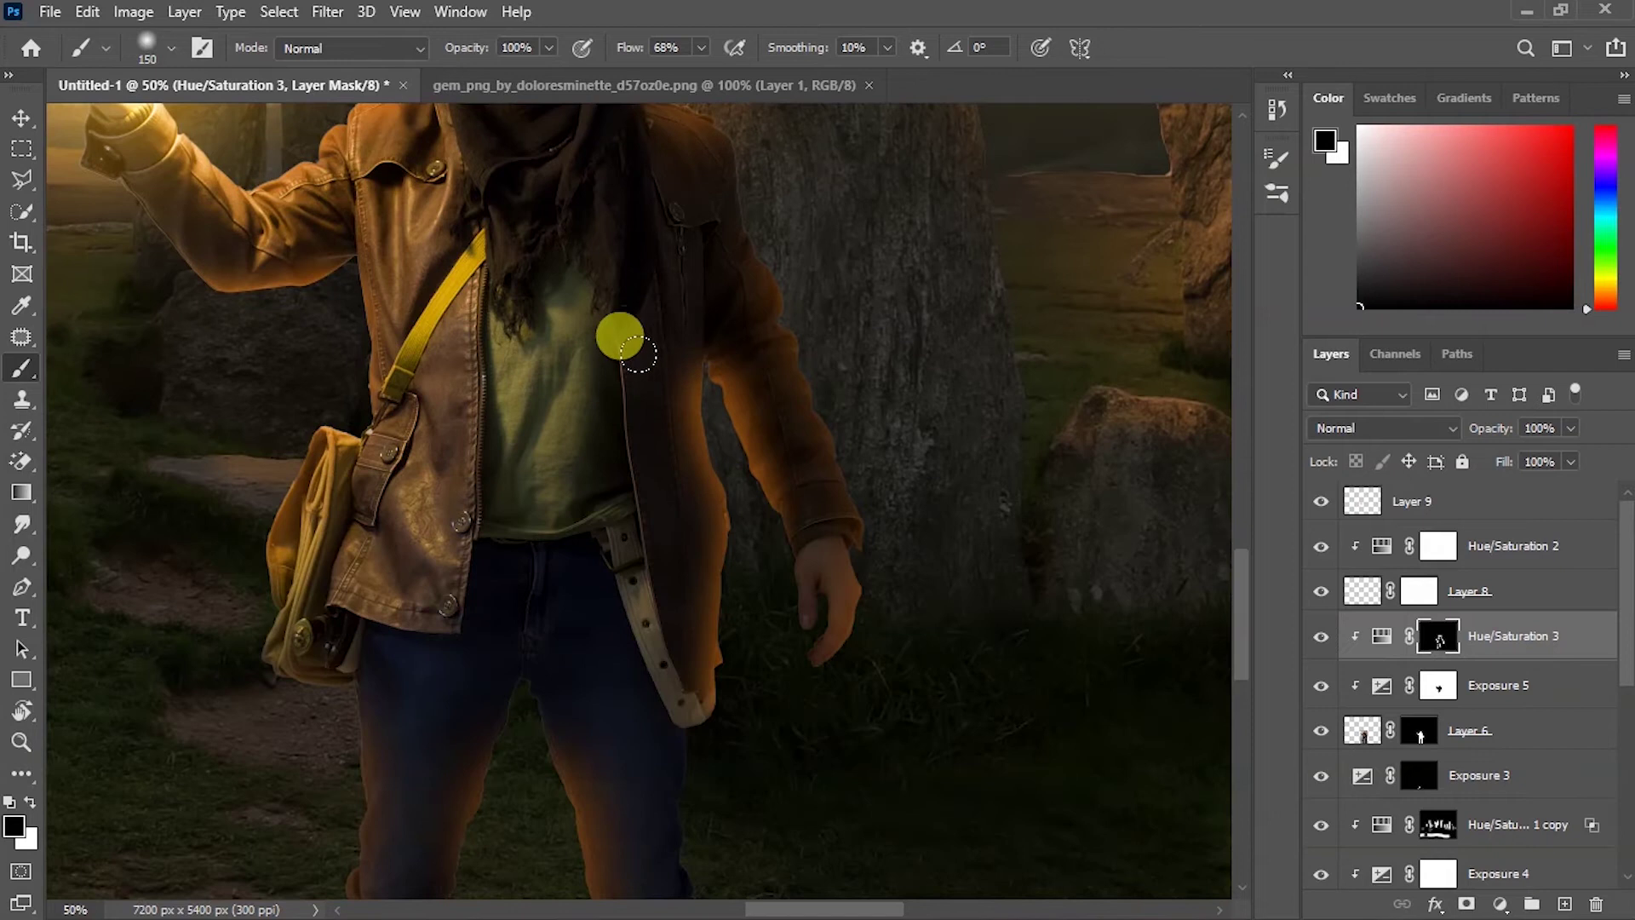
pyautogui.moveTo(740, 345); pyautogui.dragTo(725, 336)
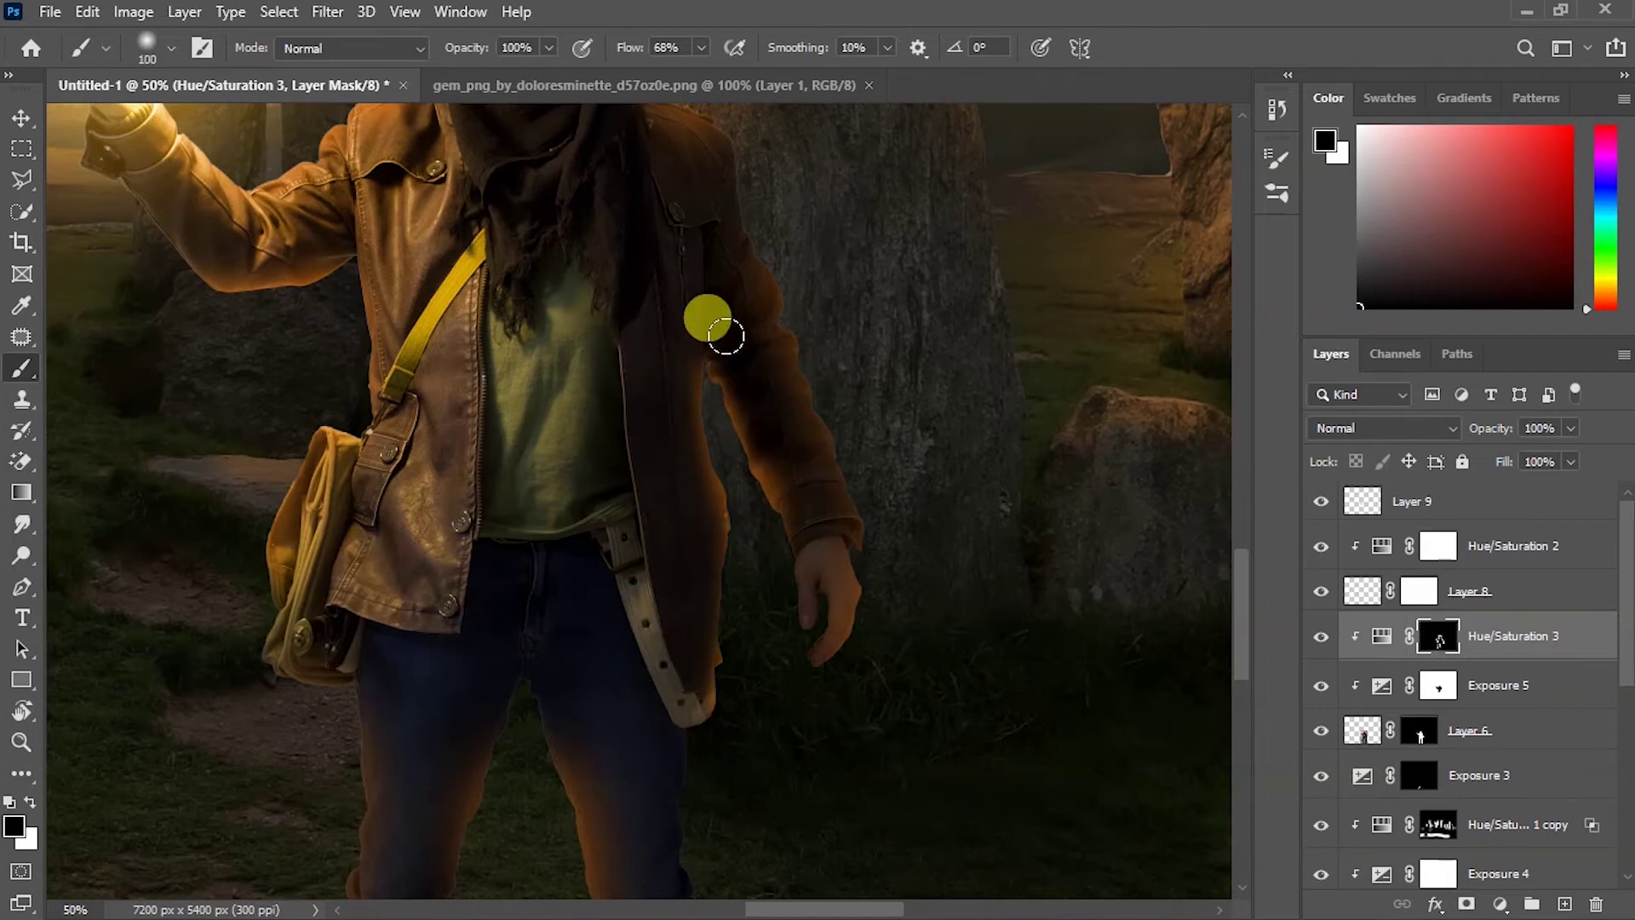
pyautogui.moveTo(843, 577); pyautogui.dragTo(733, 643)
pyautogui.moveTo(733, 740)
pyautogui.mouseDown()
pyautogui.moveTo(675, 602)
pyautogui.moveTo(521, 396)
pyautogui.mouseUp()
# Step: Mask the orange tint off the legs, boot ankle and lower boot
pyautogui.scroll(-5, 677, 634)
pyautogui.press(']')
pyautogui.press(']')
pyautogui.press(']')
pyautogui.press('x')
pyautogui.press('[')
pyautogui.press('[')
pyautogui.press('[')
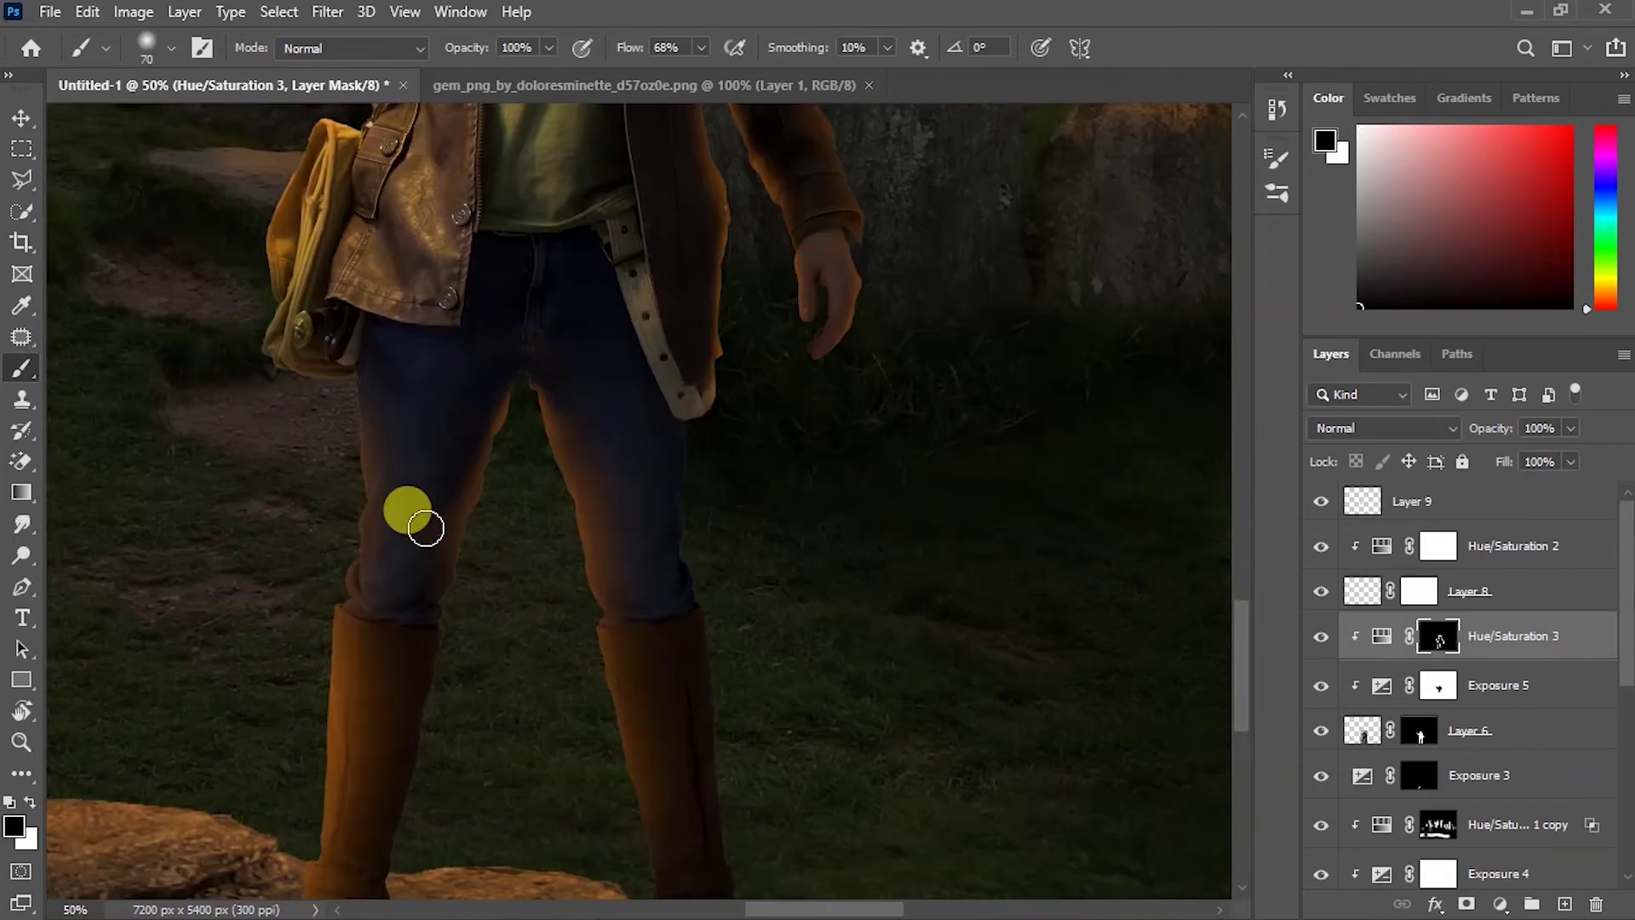
pyautogui.scroll(-4, 406, 624)
pyautogui.moveTo(376, 481); pyautogui.dragTo(343, 635)
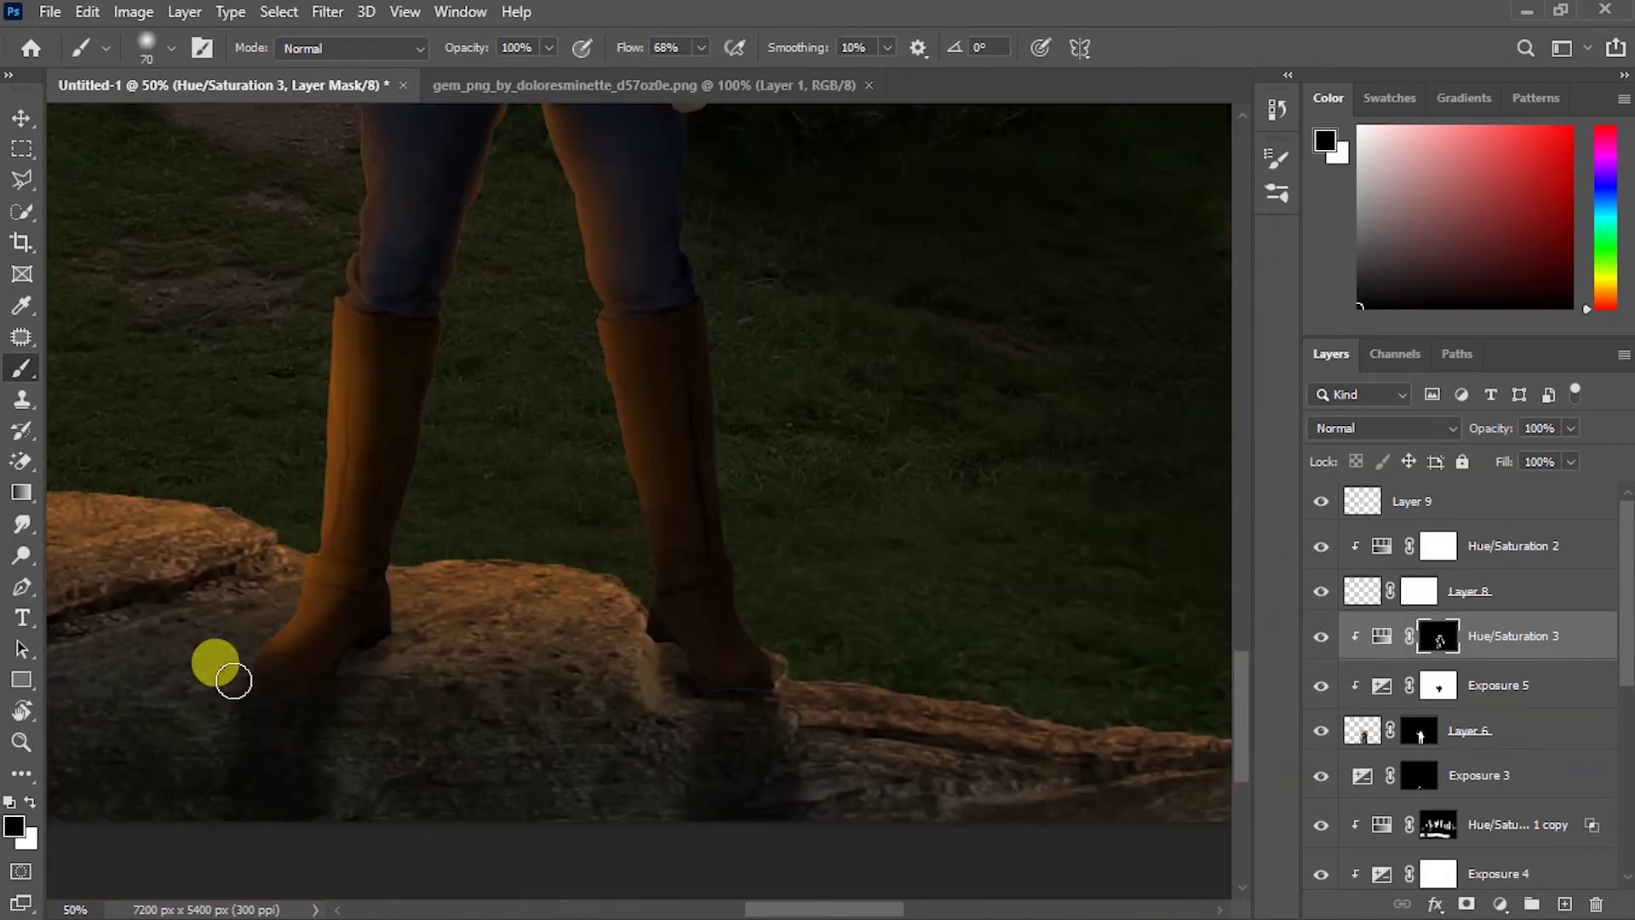
pyautogui.moveTo(340, 569); pyautogui.dragTo(405, 606)
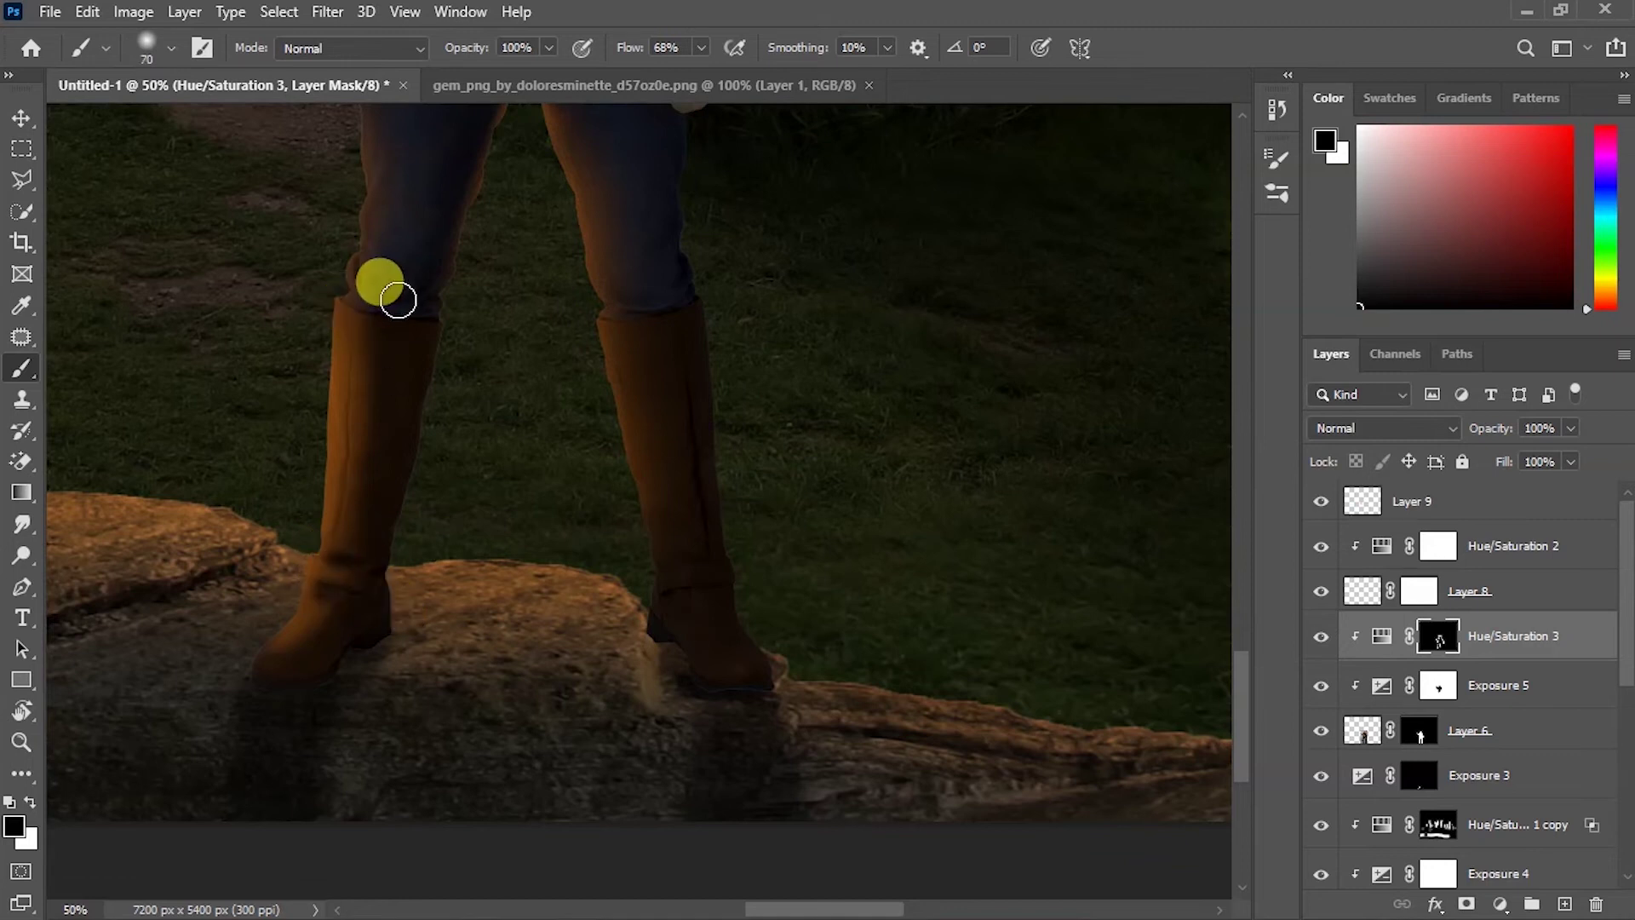
pyautogui.moveTo(345, 522); pyautogui.dragTo(310, 657)
pyautogui.hotkey('ctrl', '-')
pyautogui.hotkey('ctrl', '-')
pyautogui.hotkey('ctrl', '-')
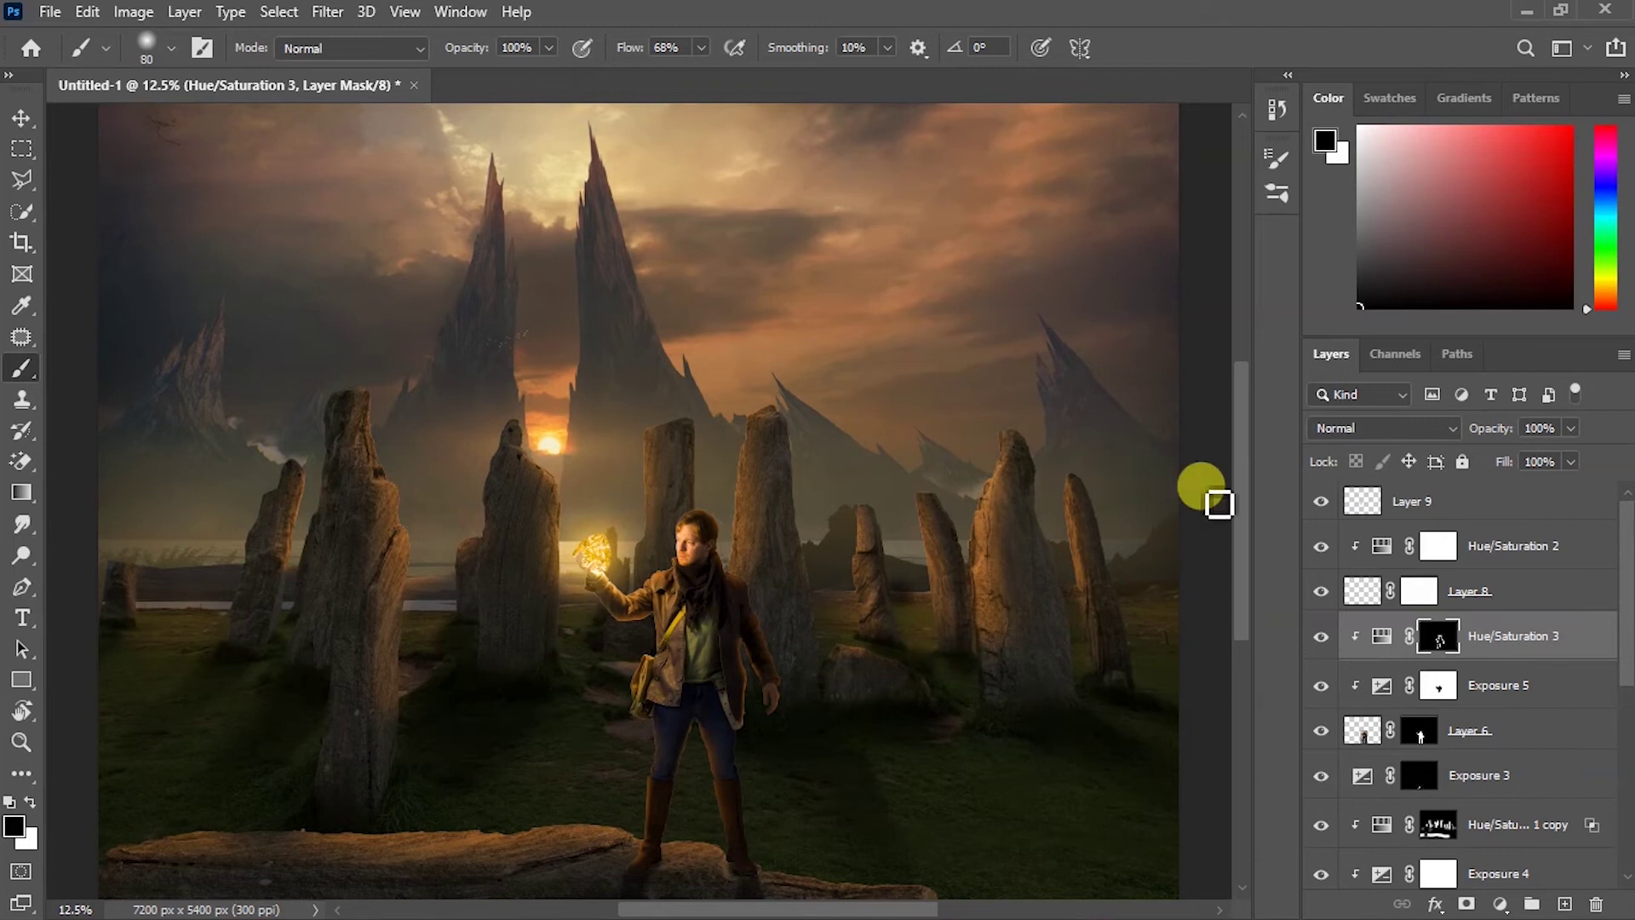
# Step: Open the dog photo and drag the masked dog into the composite above Layer 9
pyautogui.click(1381, 496)
pyautogui.hotkey('ctrl', 'o')
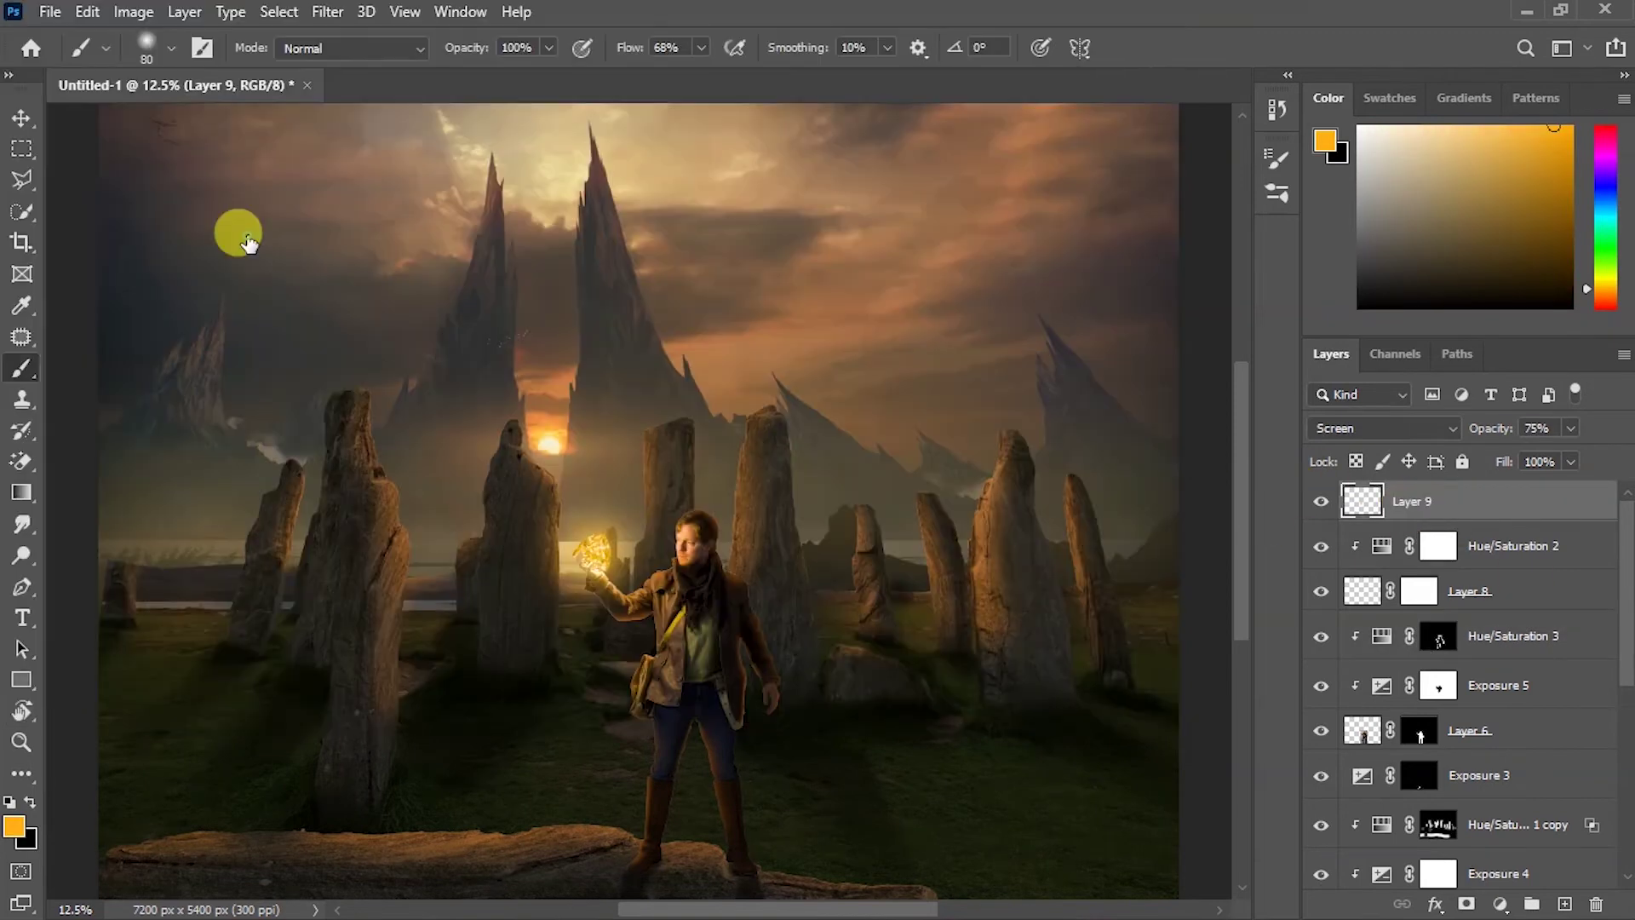
pyautogui.doubleClick(247, 235)
pyautogui.press('v')
pyautogui.moveTo(476, 360)
pyautogui.mouseDown()
pyautogui.moveTo(331, 145)
pyautogui.moveTo(632, 456)
pyautogui.mouseUp()
# Step: Flip the dog horizontally, scale it to about 44.7%, and place it on the rock
pyautogui.hotkey('ctrl', 't')
pyautogui.rightClick(617, 439)
pyautogui.click(694, 866)
pyautogui.moveTo(903, 443); pyautogui.dragTo(452, 464)
pyautogui.moveTo(341, 510)
pyautogui.mouseDown()
pyautogui.moveTo(865, 438)
pyautogui.moveTo(705, 573)
pyautogui.mouseUp()
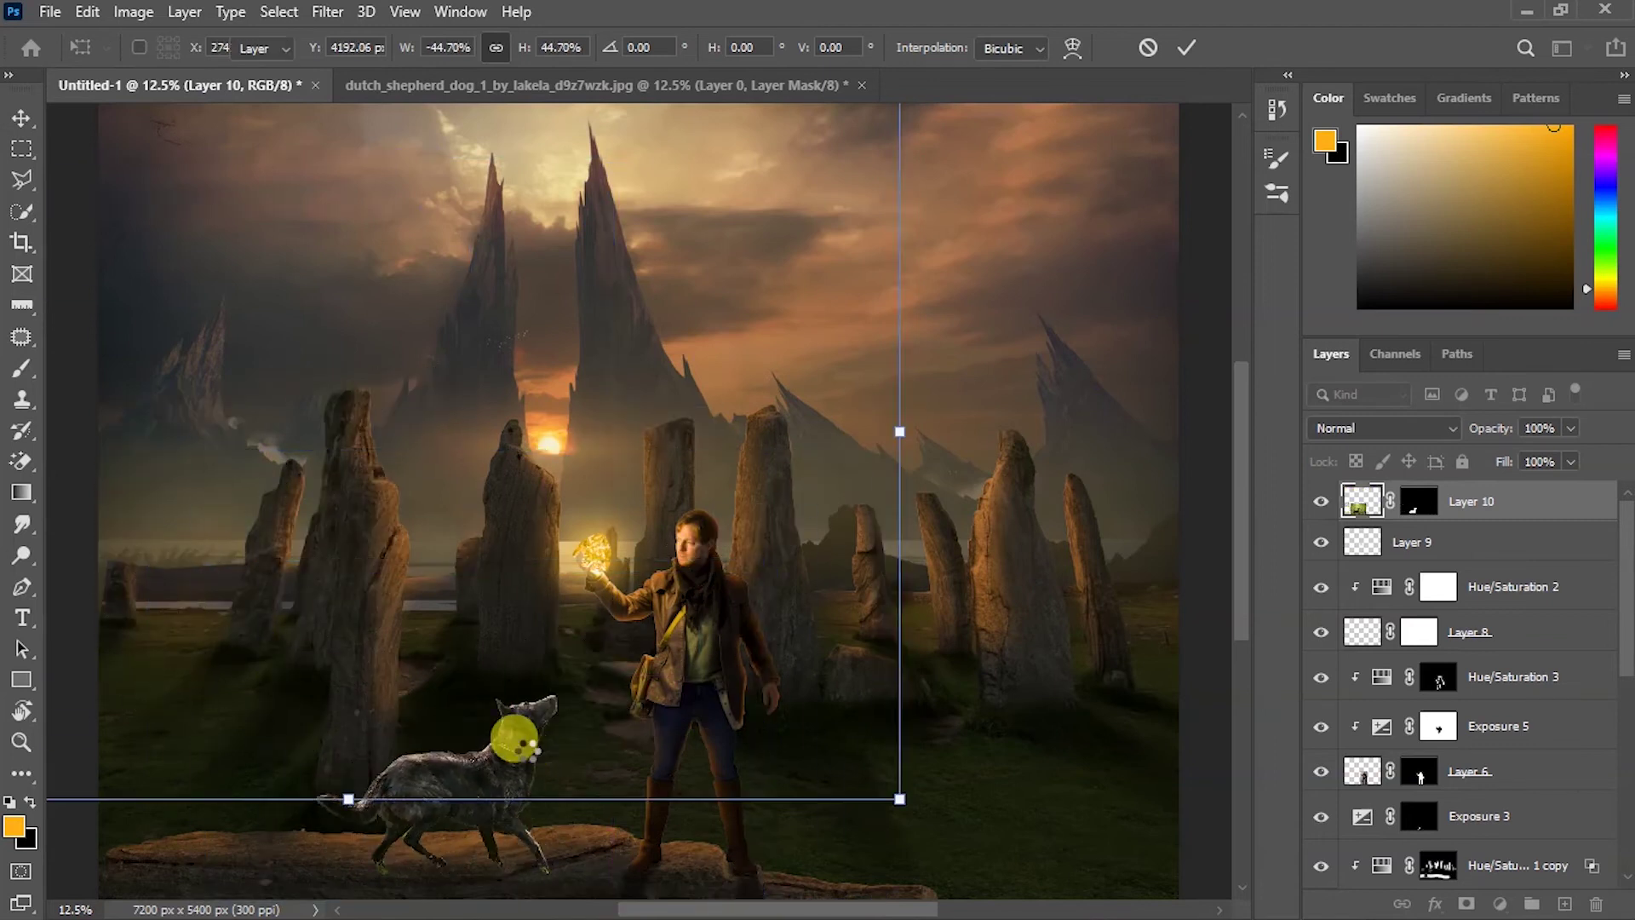
pyautogui.scroll(2, 527, 754)
pyautogui.scroll(2, 522, 749)
pyautogui.scroll(-2, 566, 759)
pyautogui.scroll(-1, 567, 760)
pyautogui.moveTo(989, 245); pyautogui.dragTo(1040, 172)
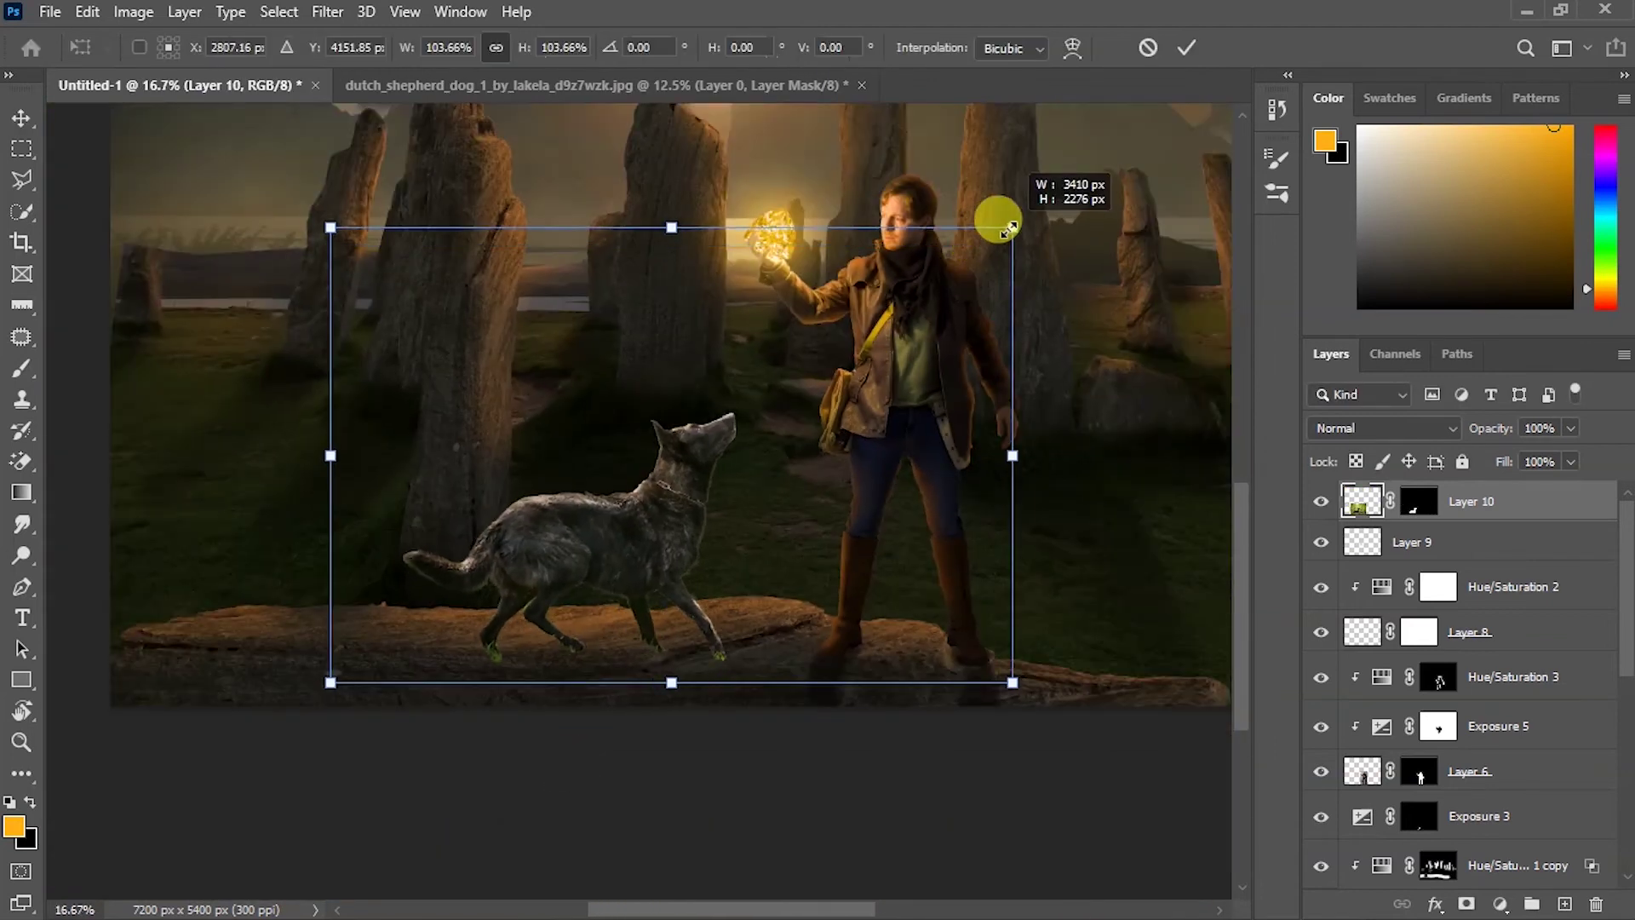
pyautogui.moveTo(897, 357); pyautogui.dragTo(886, 366)
pyautogui.press('Return')
pyautogui.hotkey('ctrl', '+')
pyautogui.hotkey('ctrl', '+')
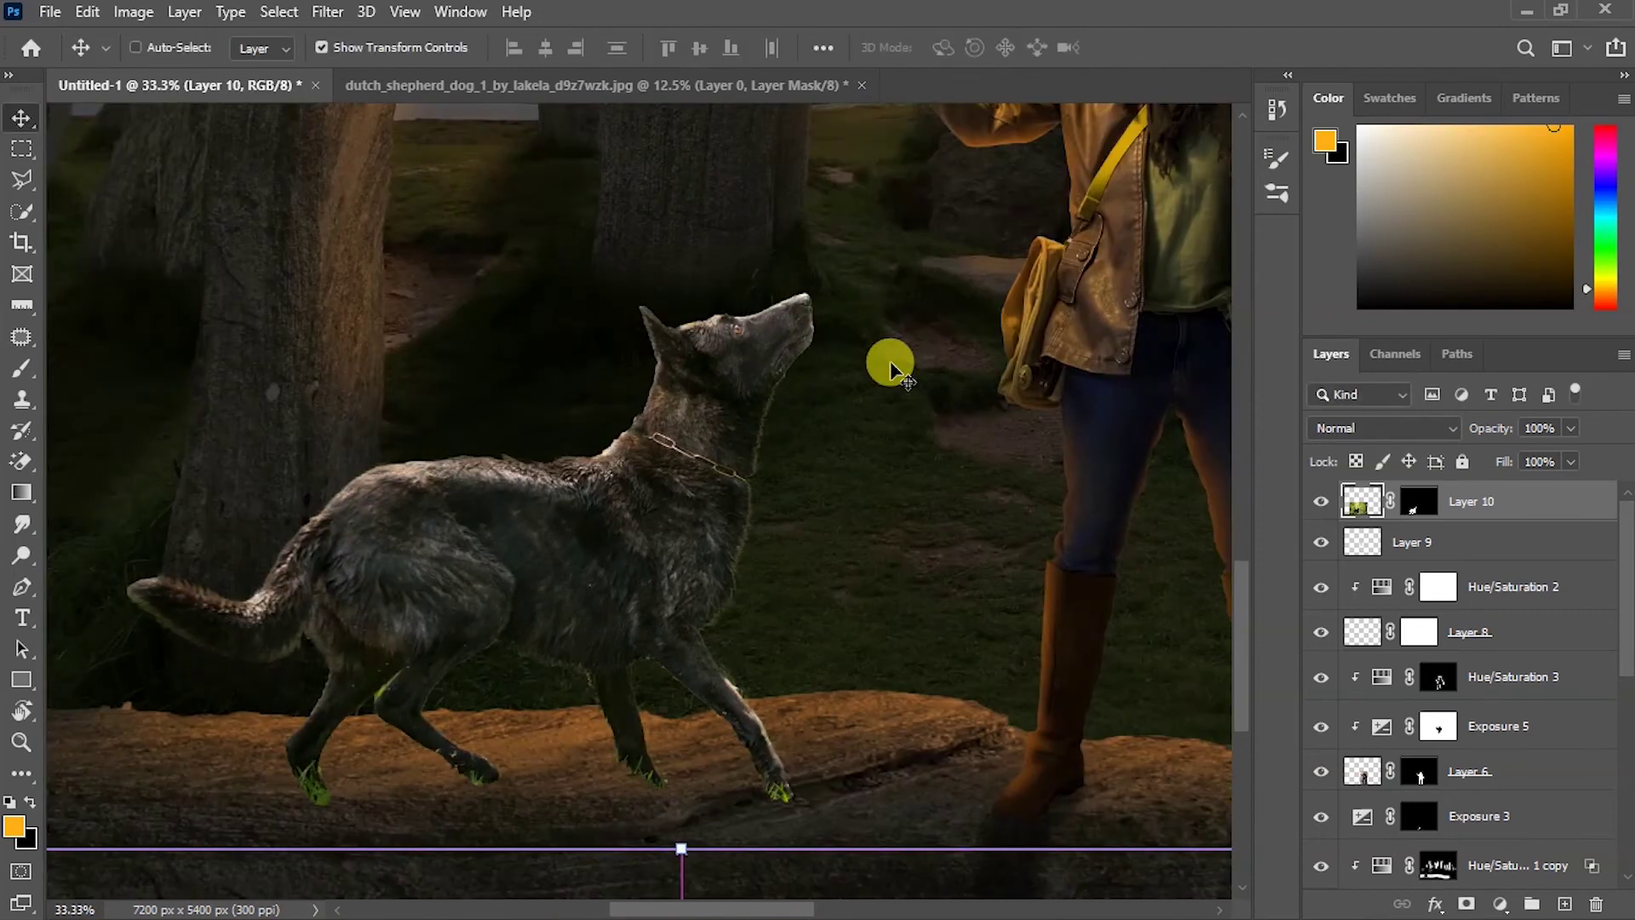
# Step: Paint white on Layer 10's mask to reveal grass around the dog's paws
pyautogui.scroll(1, 889, 364)
pyautogui.scroll(1, 887, 357)
pyautogui.scroll(1, 886, 357)
pyautogui.click(22, 368)
pyautogui.press('x')
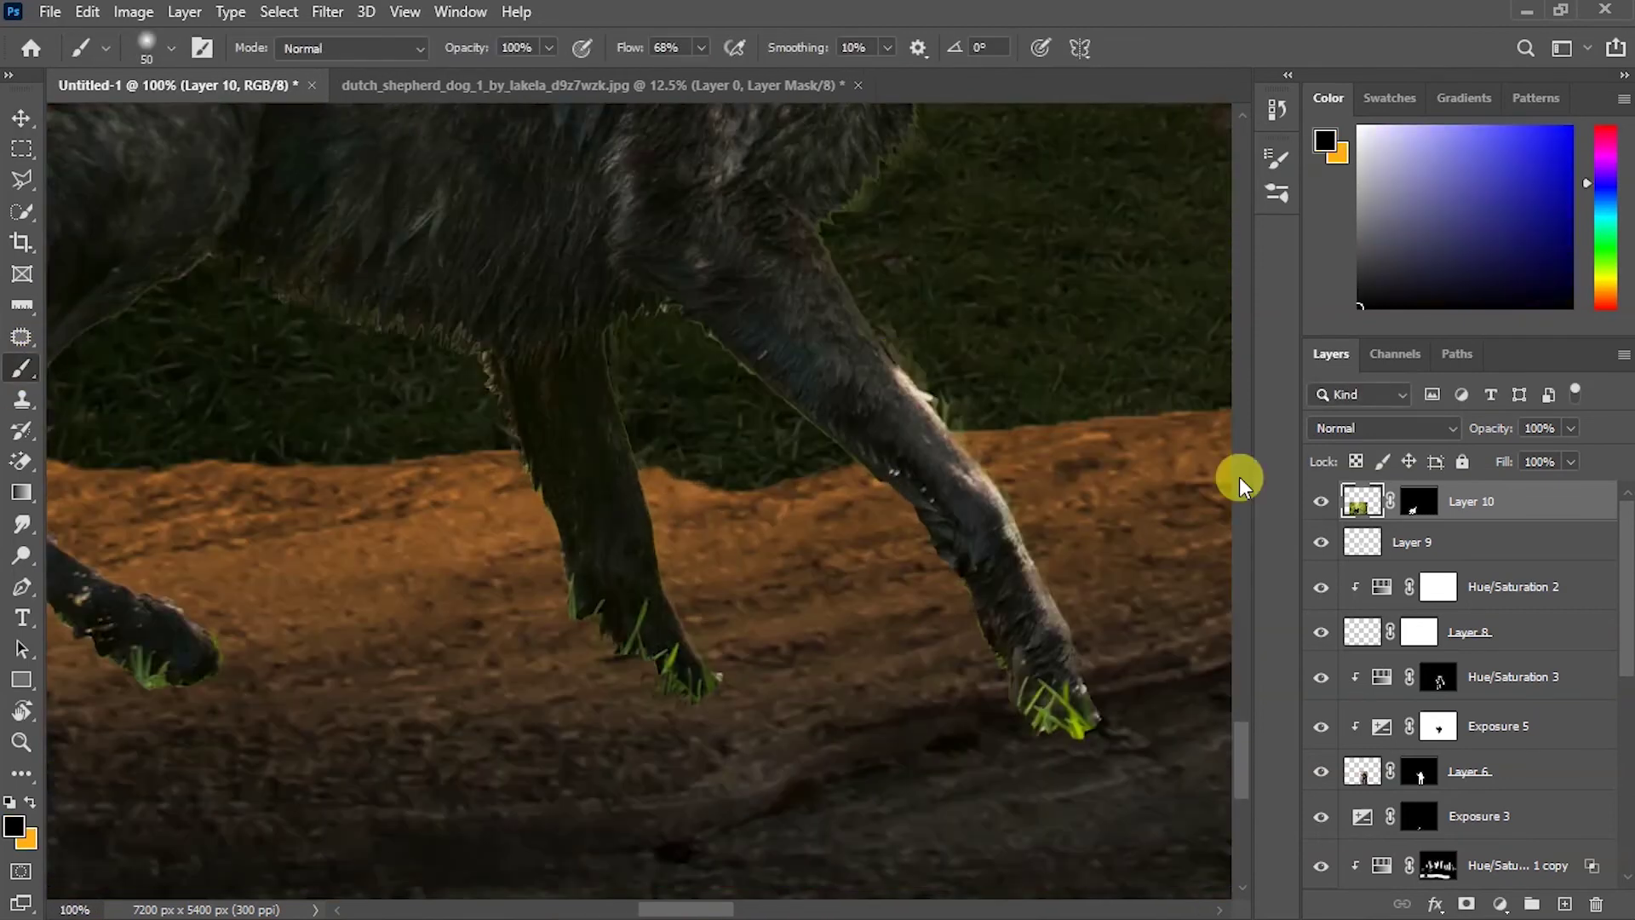
pyautogui.hotkey('ctrl', '\\')
pyautogui.press('d')
pyautogui.moveTo(585, 591)
pyautogui.mouseDown()
pyautogui.moveTo(573, 548)
pyautogui.moveTo(647, 749)
pyautogui.moveTo(598, 741)
pyautogui.mouseUp()
pyautogui.moveTo(1017, 676)
pyautogui.mouseDown()
pyautogui.moveTo(1059, 711)
pyautogui.moveTo(1004, 678)
pyautogui.mouseUp()
# Step: With a smaller 100%-flow black brush, remove the green glow along the hind leg
pyautogui.hscroll(-5, 419, 559)
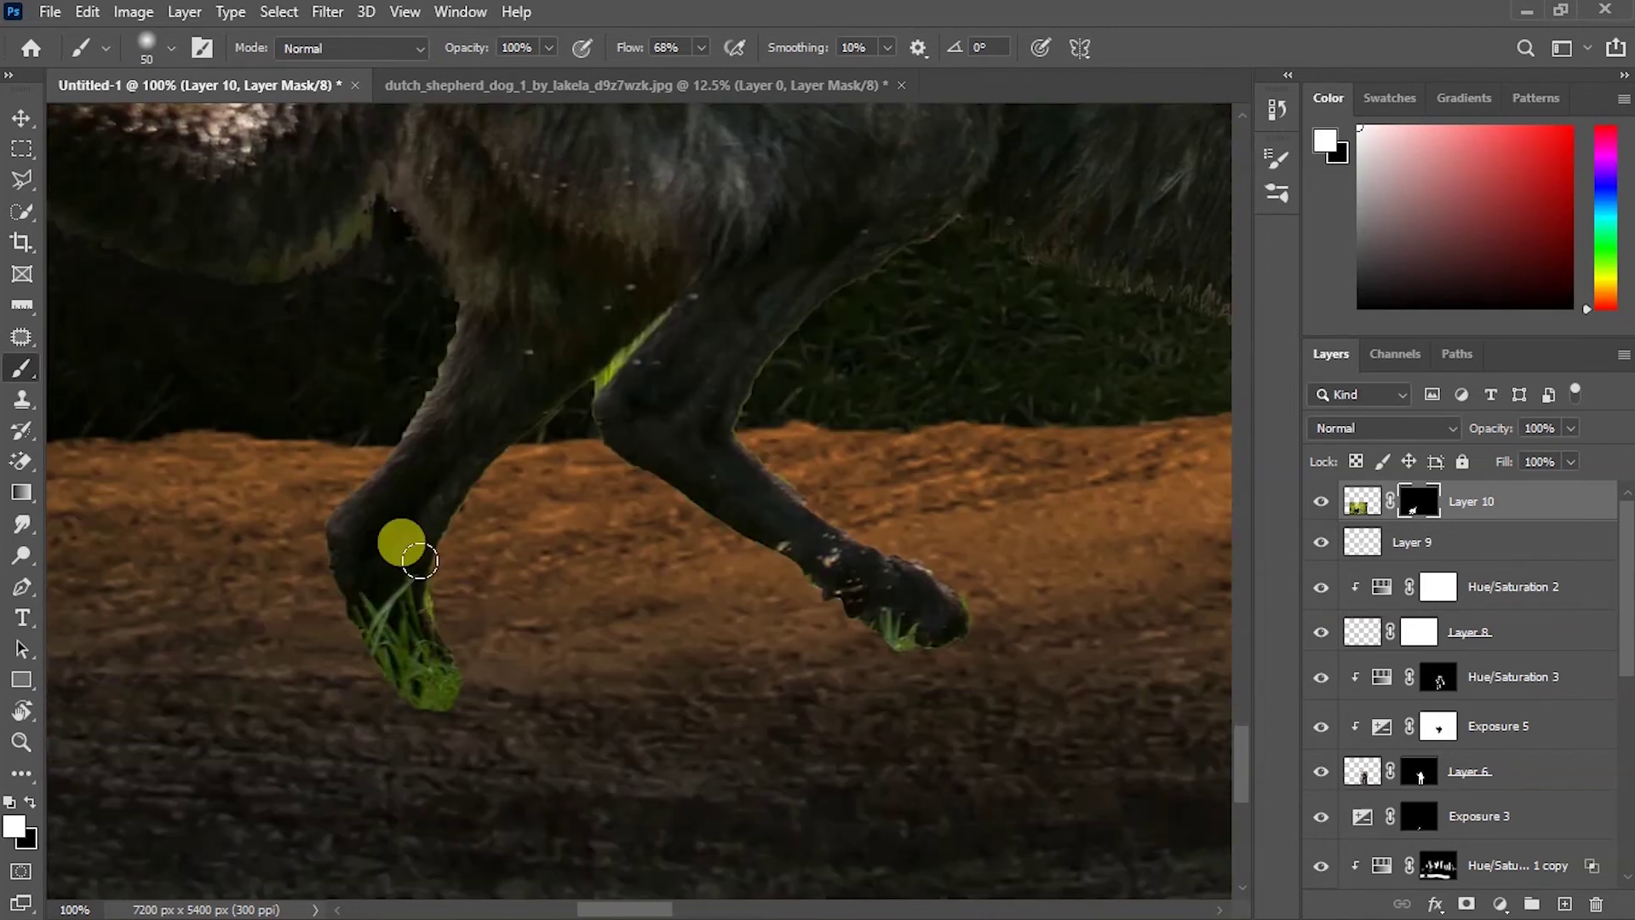
pyautogui.scroll(-3, 486, 749)
pyautogui.scroll(-1, 486, 749)
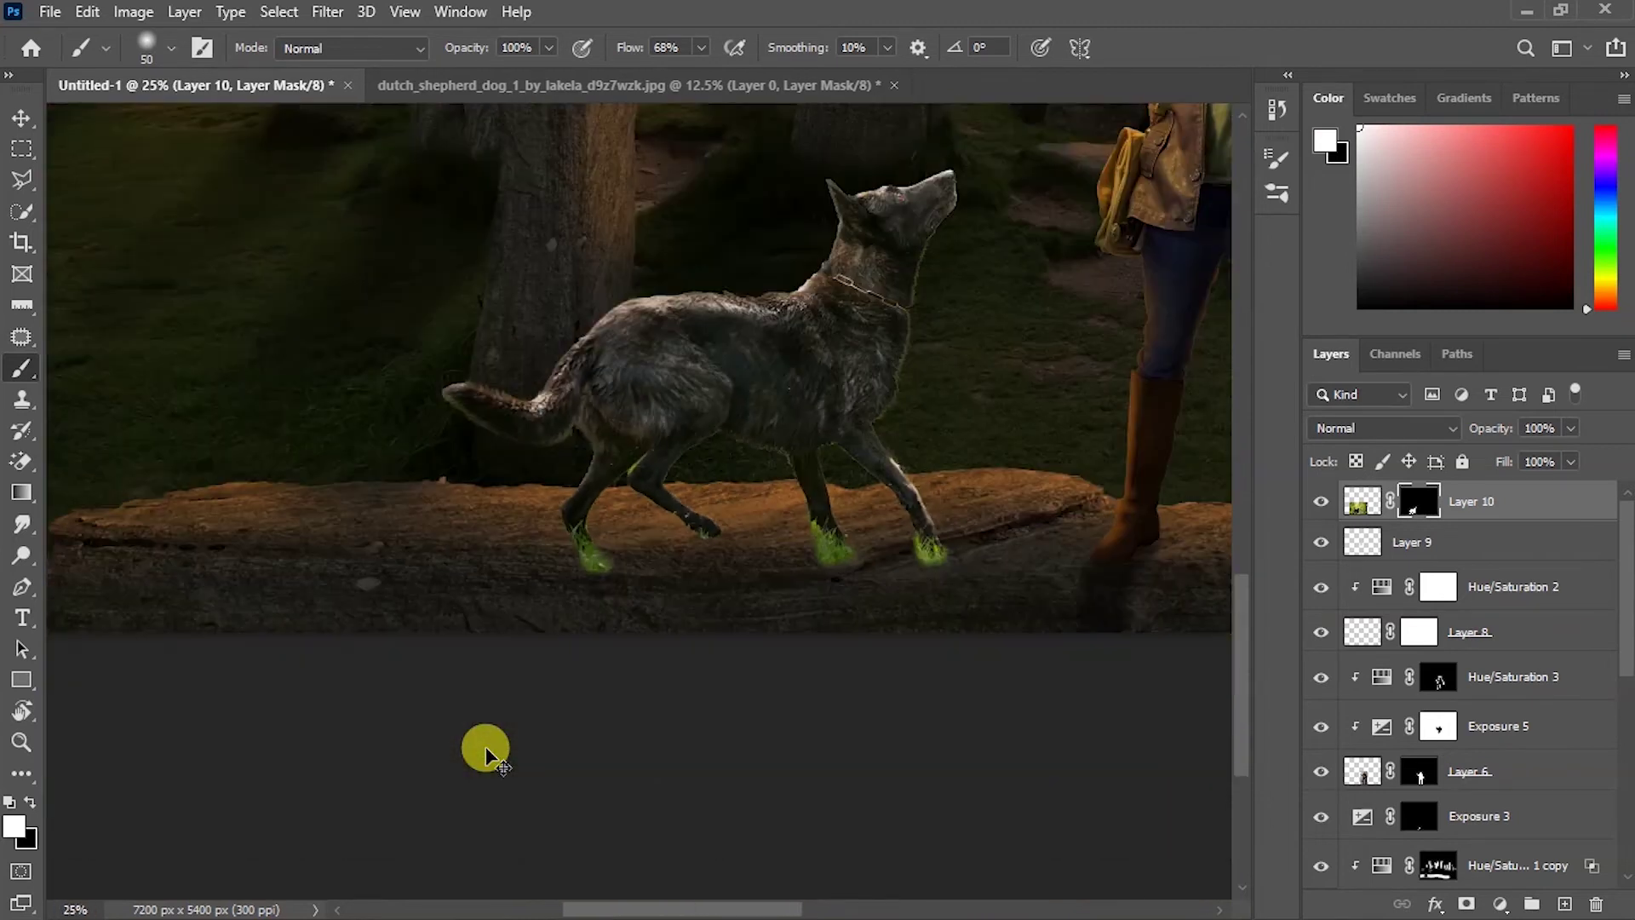
pyautogui.scroll(3, 642, 350)
pyautogui.scroll(4, 588, 289)
pyautogui.press('[')
pyautogui.press('[')
pyautogui.press('[')
pyautogui.hotkey('shift', '0')
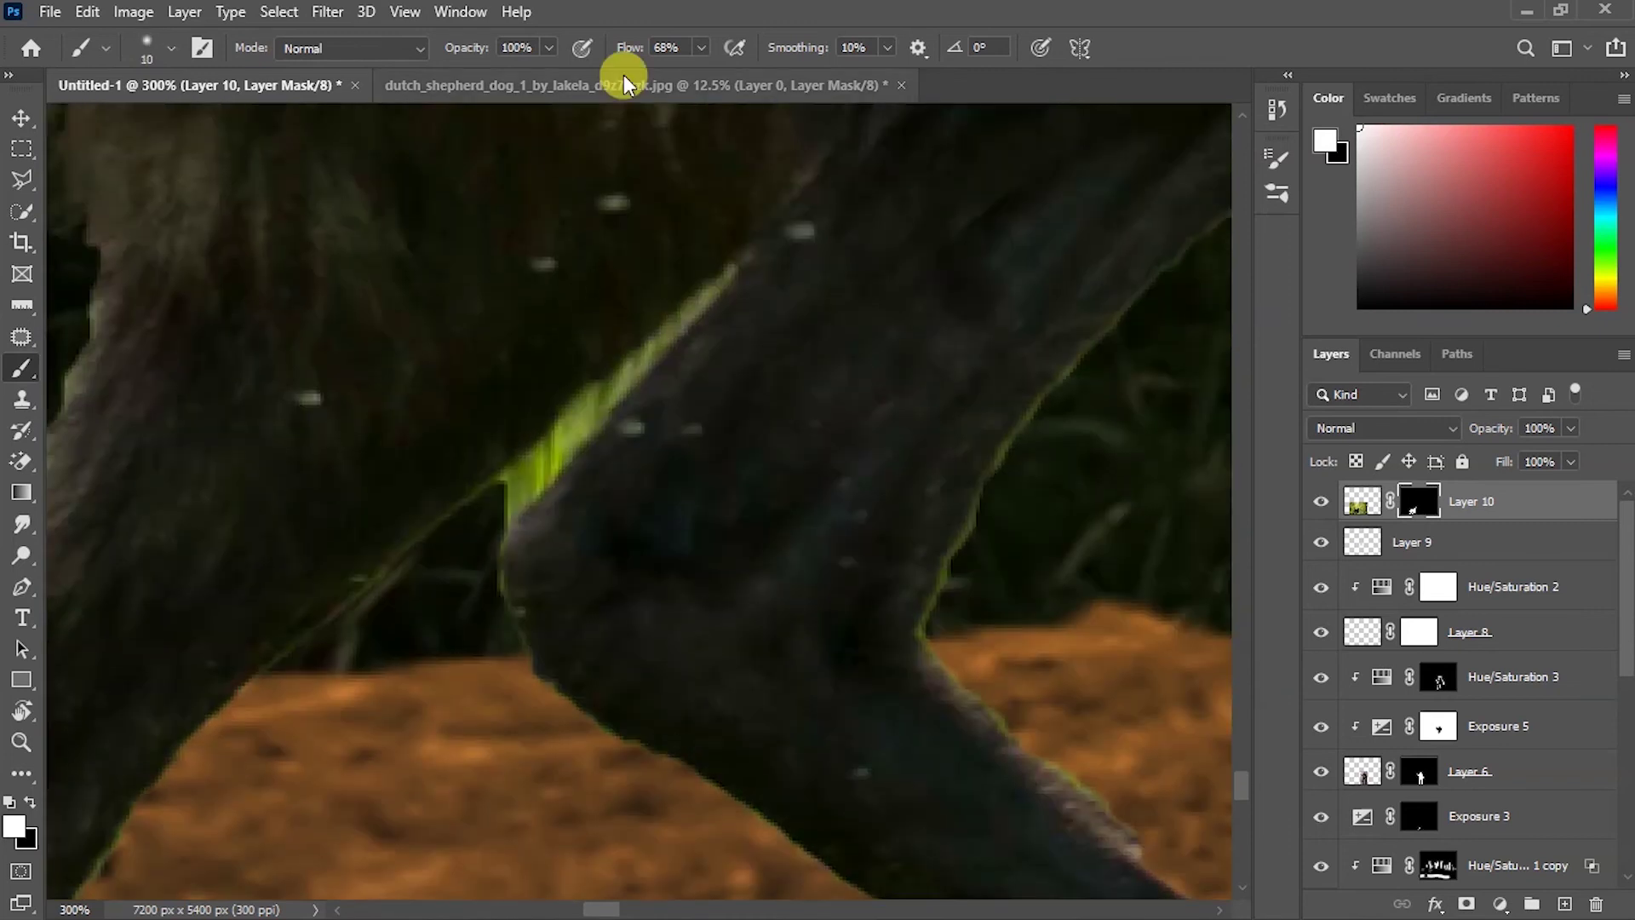
pyautogui.press('x')
pyautogui.moveTo(544, 478); pyautogui.dragTo(1083, 369)
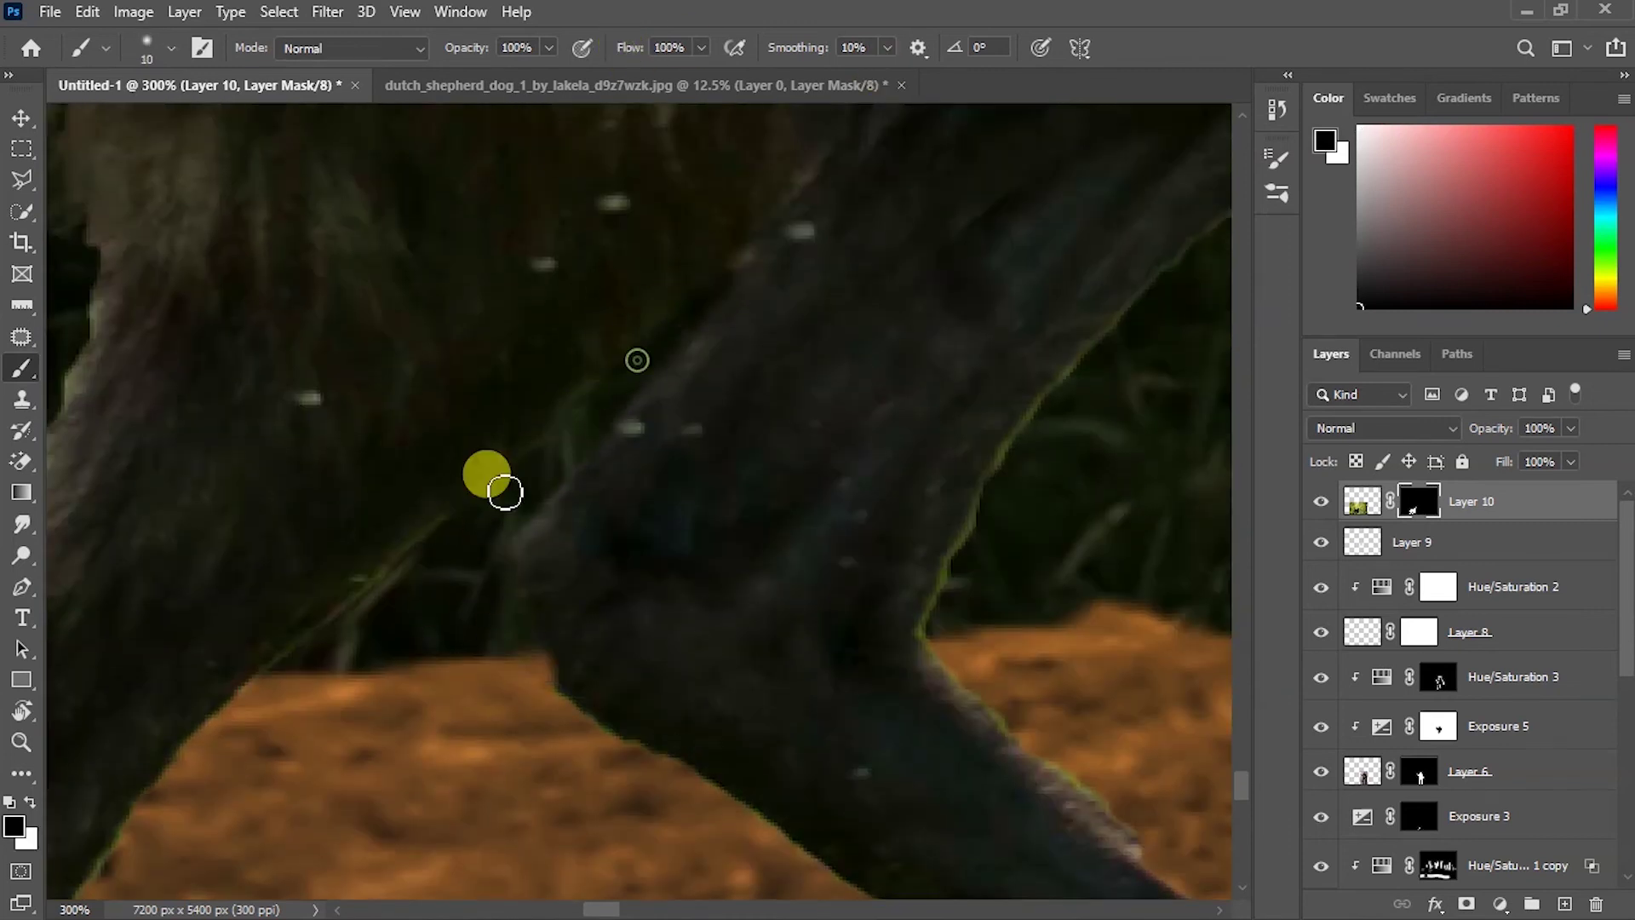
# Step: Add Exposure 6 clipped to the dog with exposure lowered to -1.89
pyautogui.scroll(-3, 1004, 693)
pyautogui.scroll(-5, 1004, 693)
pyautogui.click(1500, 903)
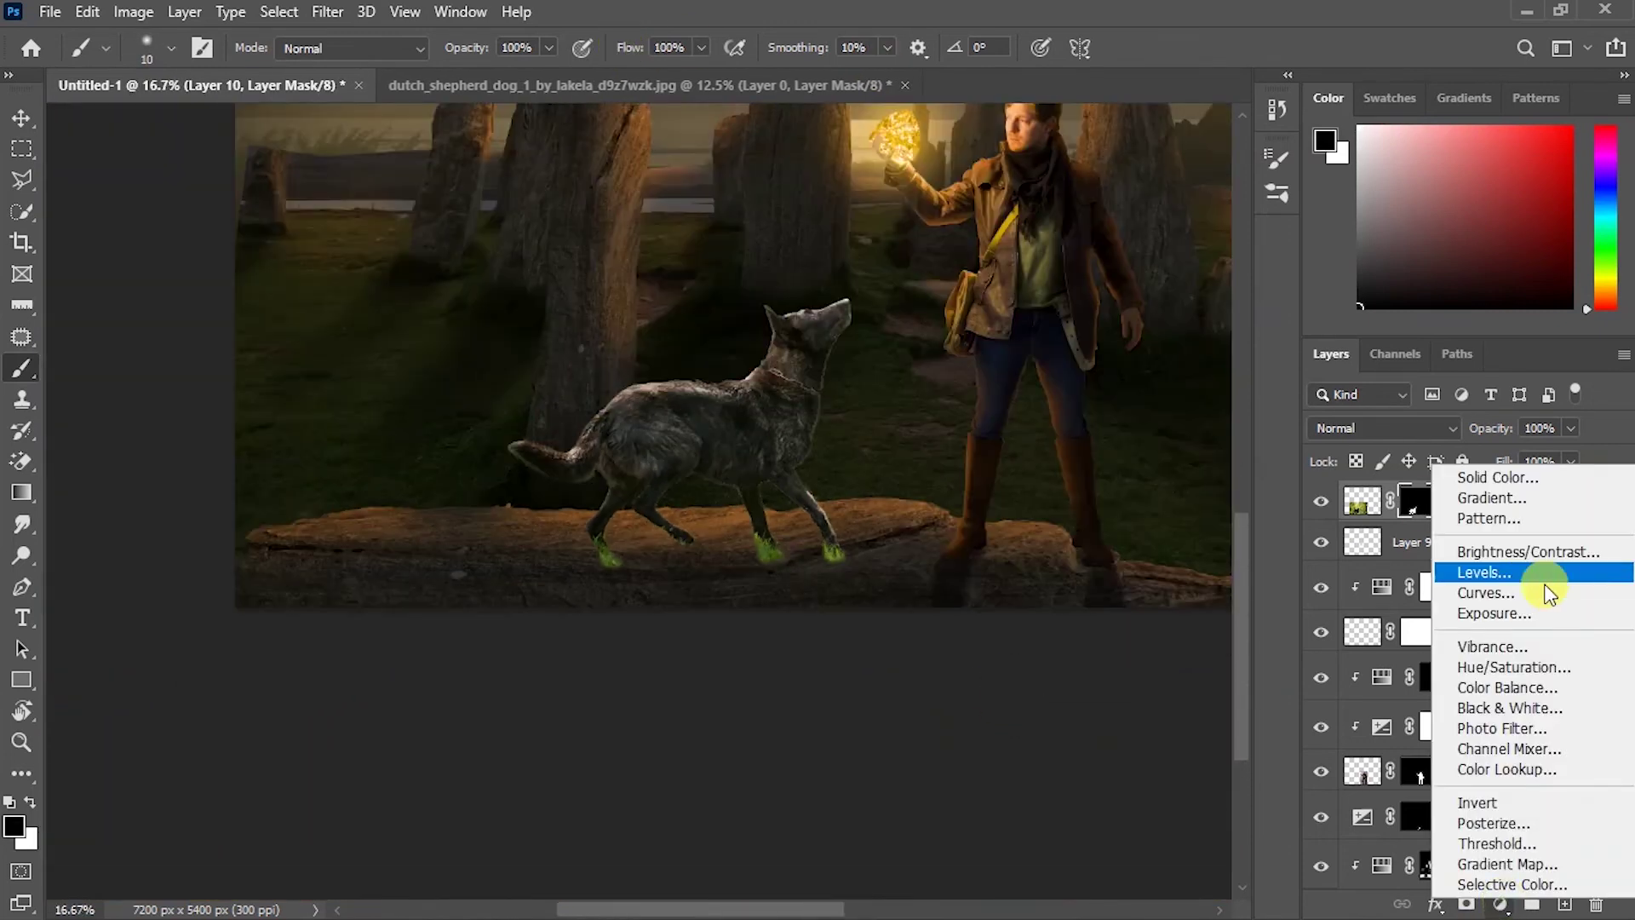
pyautogui.click(1368, 534)
pyautogui.click(1182, 613)
pyautogui.moveTo(1186, 341); pyautogui.dragTo(1152, 346)
pyautogui.click(1340, 183)
# Step: Add Exposure 7 clipped to the dog at -3.89, adjusting offset and gamma
pyautogui.click(1500, 904)
pyautogui.click(1465, 590)
pyautogui.click(1189, 613)
pyautogui.moveTo(1190, 345); pyautogui.dragTo(1114, 345)
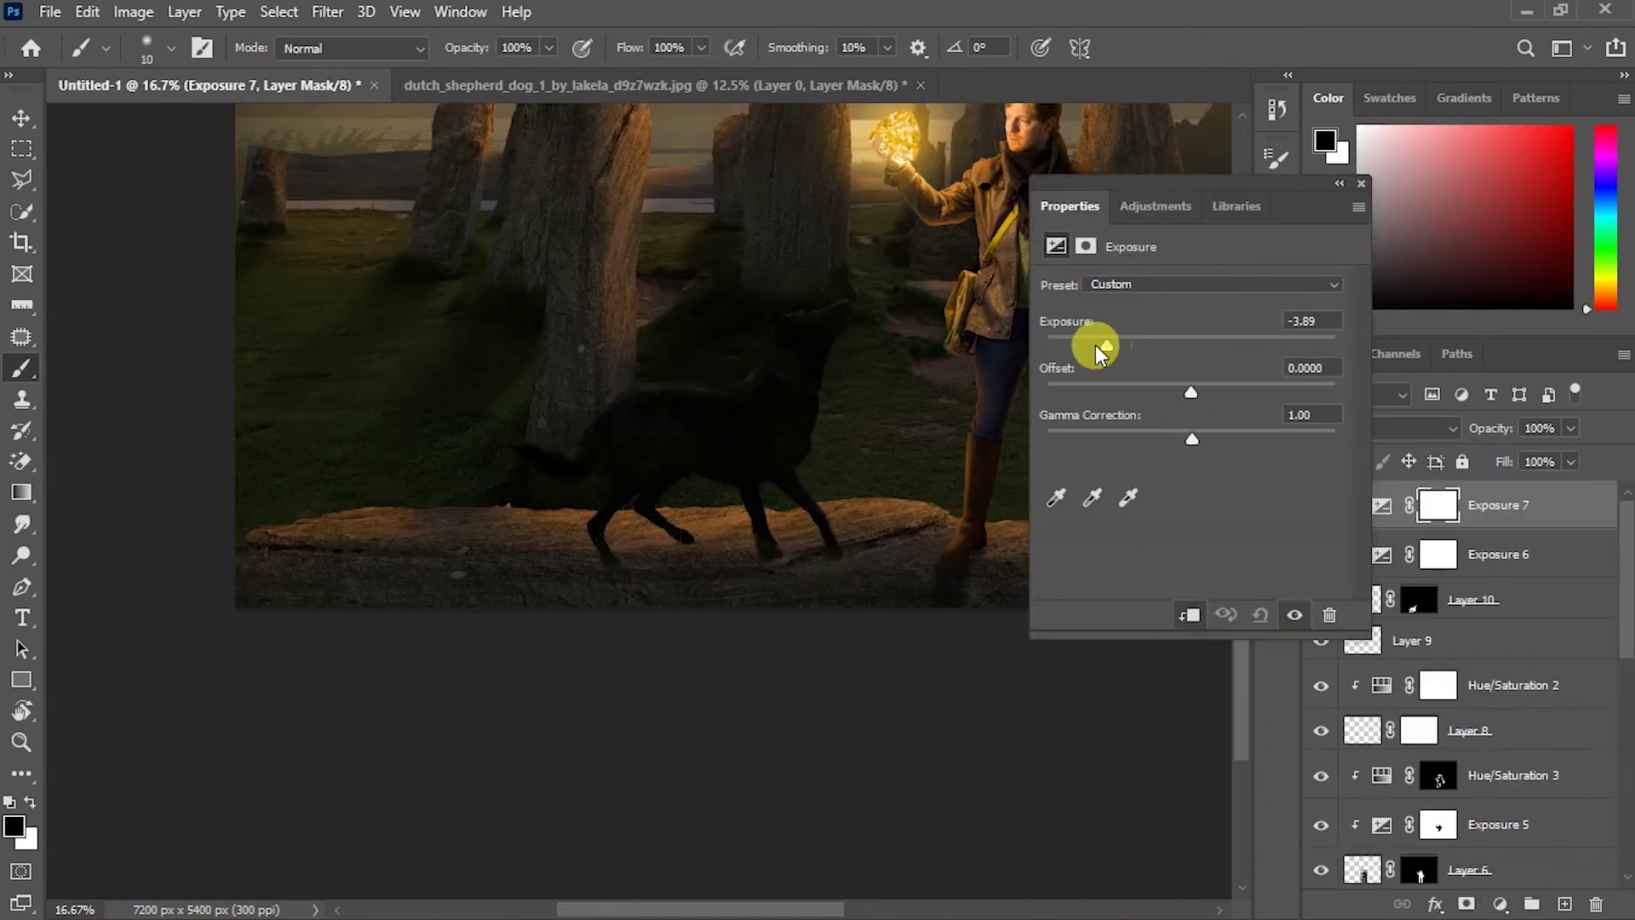
pyautogui.moveTo(1190, 392); pyautogui.dragTo(1224, 422)
pyautogui.click(1340, 183)
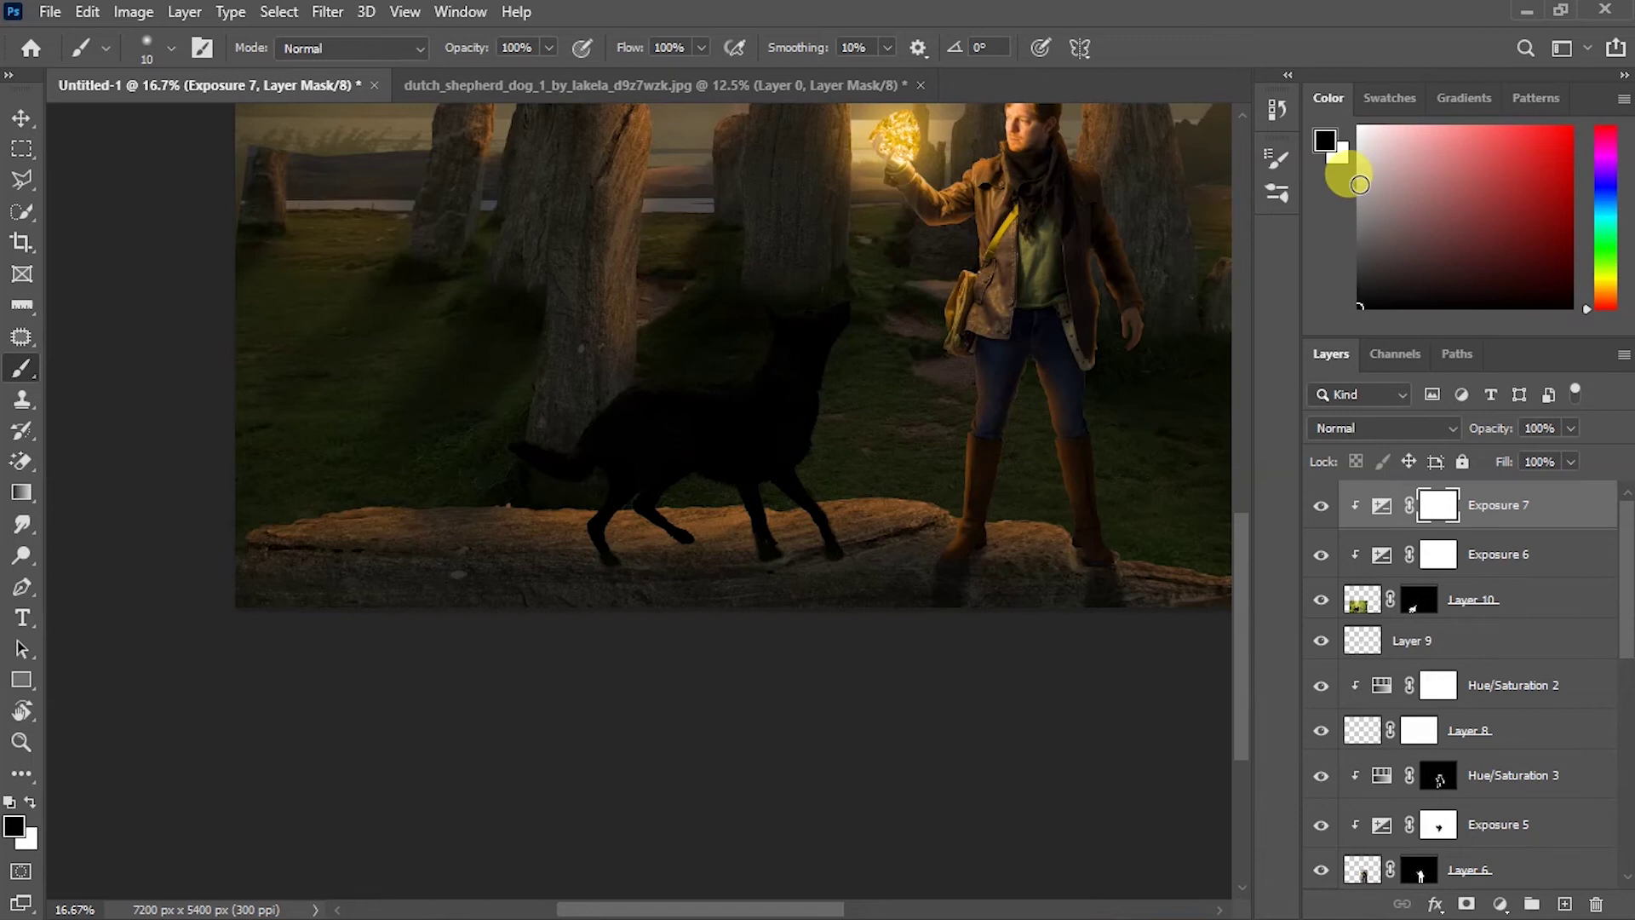
# Step: Invert Exposure 7's mask and paint it over the green grass at the paws
pyautogui.hotkey('ctrl', 'i')
pyautogui.scroll(3, 745, 529)
pyautogui.press(']')
pyautogui.press(']')
pyautogui.moveTo(528, 630); pyautogui.dragTo(542, 717)
pyautogui.moveTo(988, 604)
pyautogui.mouseDown()
pyautogui.moveTo(1041, 656)
pyautogui.moveTo(991, 687)
pyautogui.mouseUp()
pyautogui.hscroll(3, 778, 624)
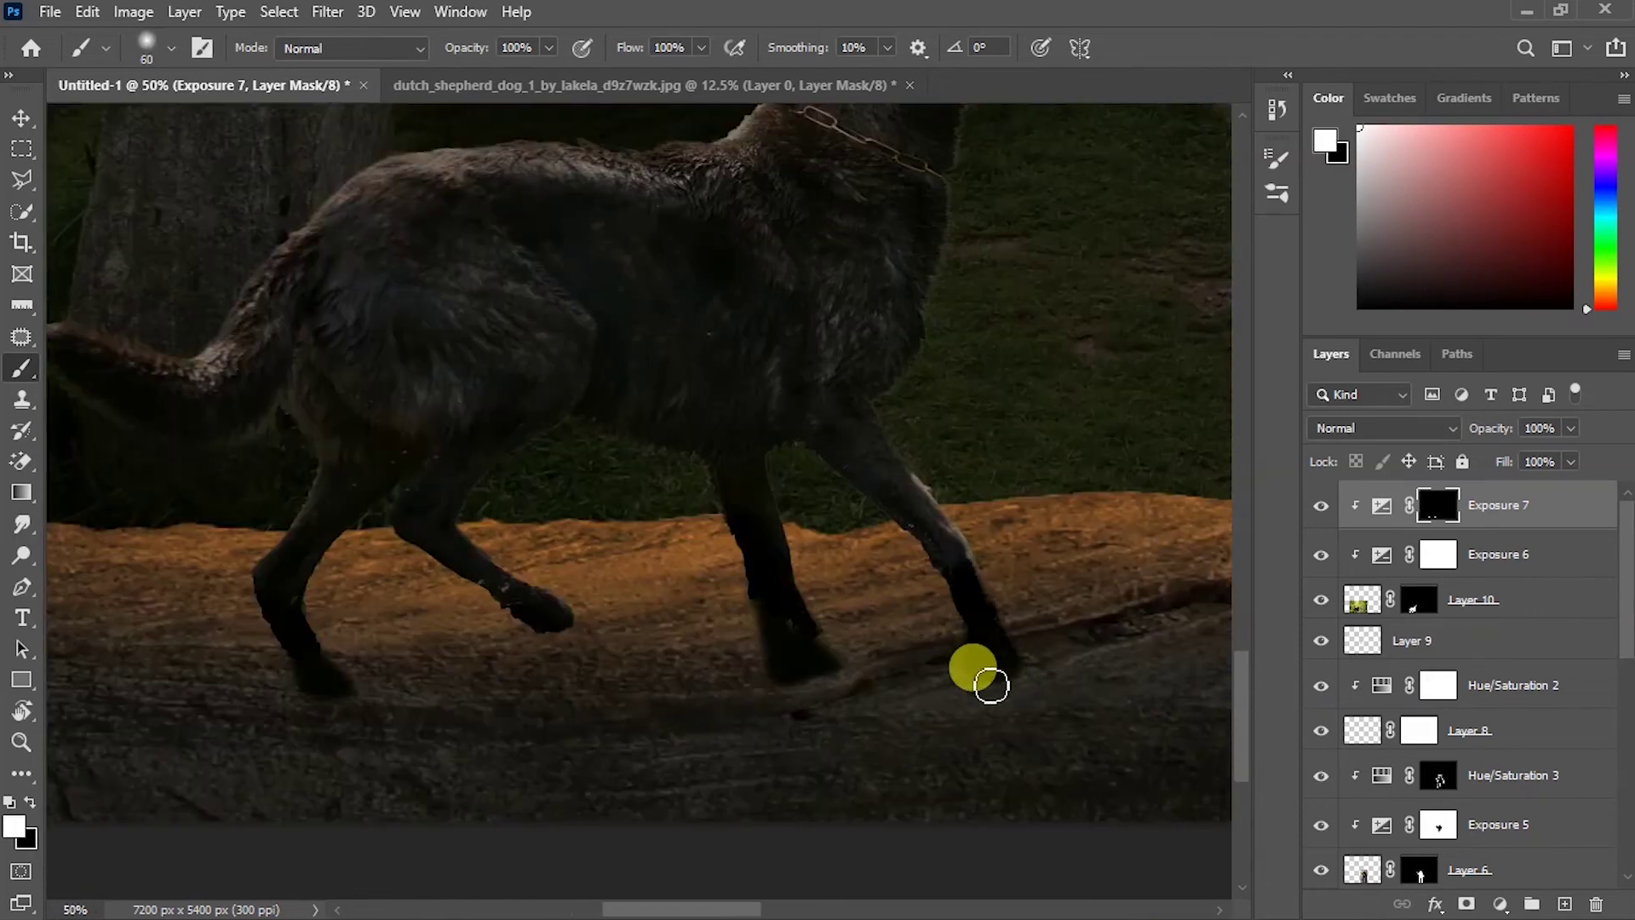
pyautogui.press('7')
pyautogui.hotkey('ctrl', '0')
pyautogui.hotkey('ctrl', '+')
pyautogui.hotkey('ctrl', '+')
pyautogui.click(1471, 600)
# Step: Add Exposure 8 clipped to Layer 9 with exposure lowered to -1.33
pyautogui.click(1500, 904)
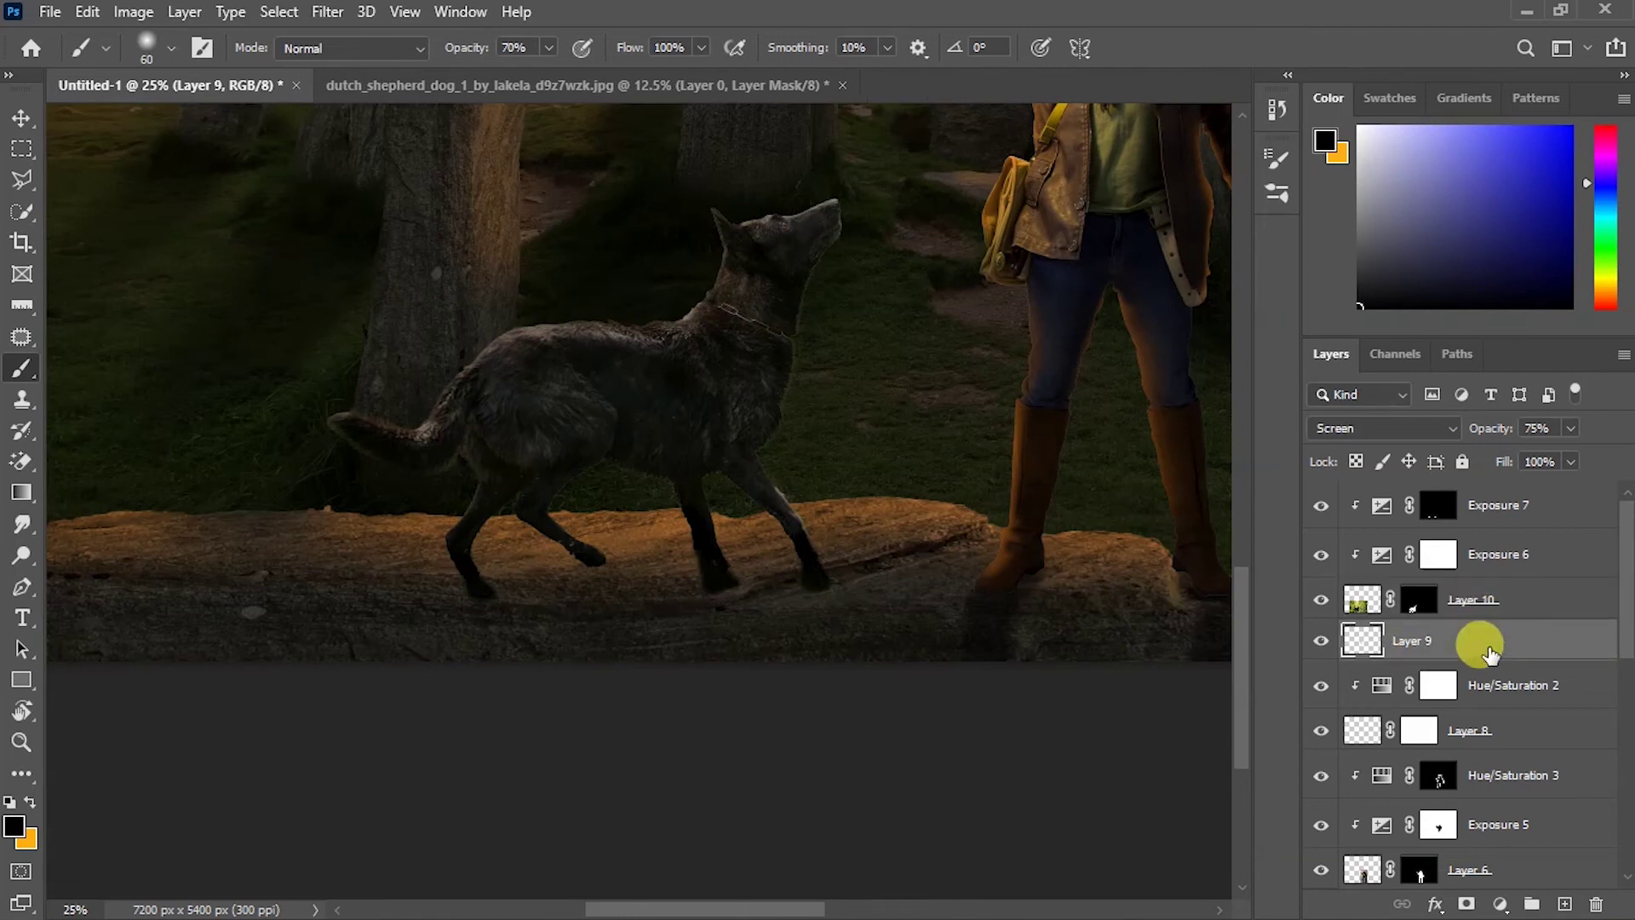
pyautogui.click(1592, 611)
pyautogui.click(1191, 615)
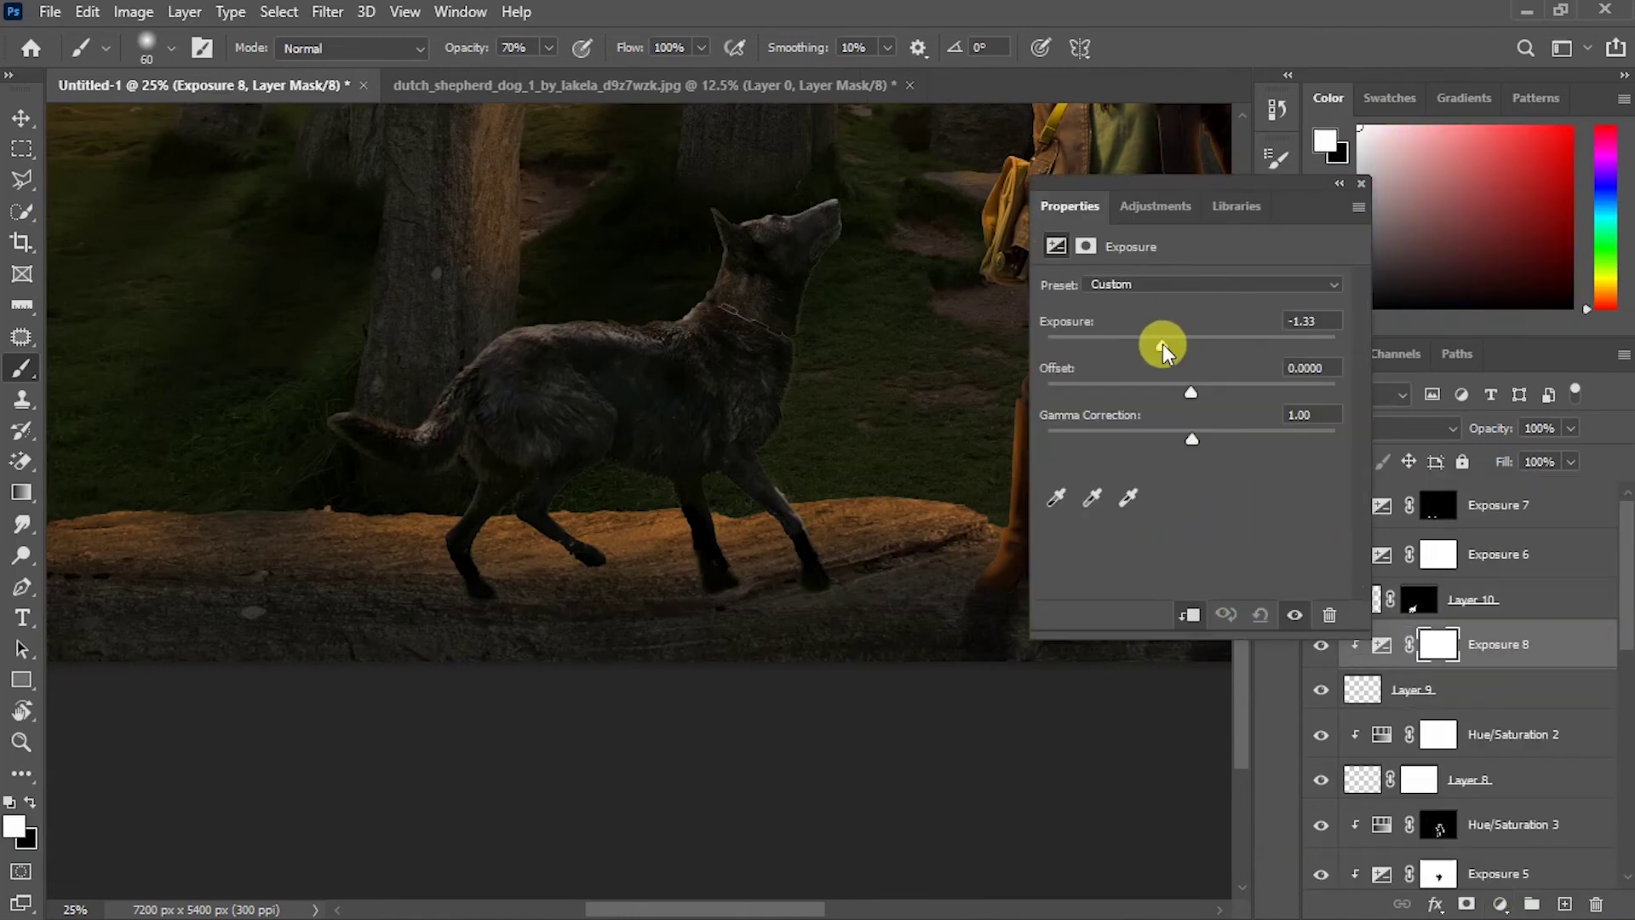
pyautogui.moveTo(1151, 344); pyautogui.dragTo(1116, 344)
pyautogui.click(1339, 183)
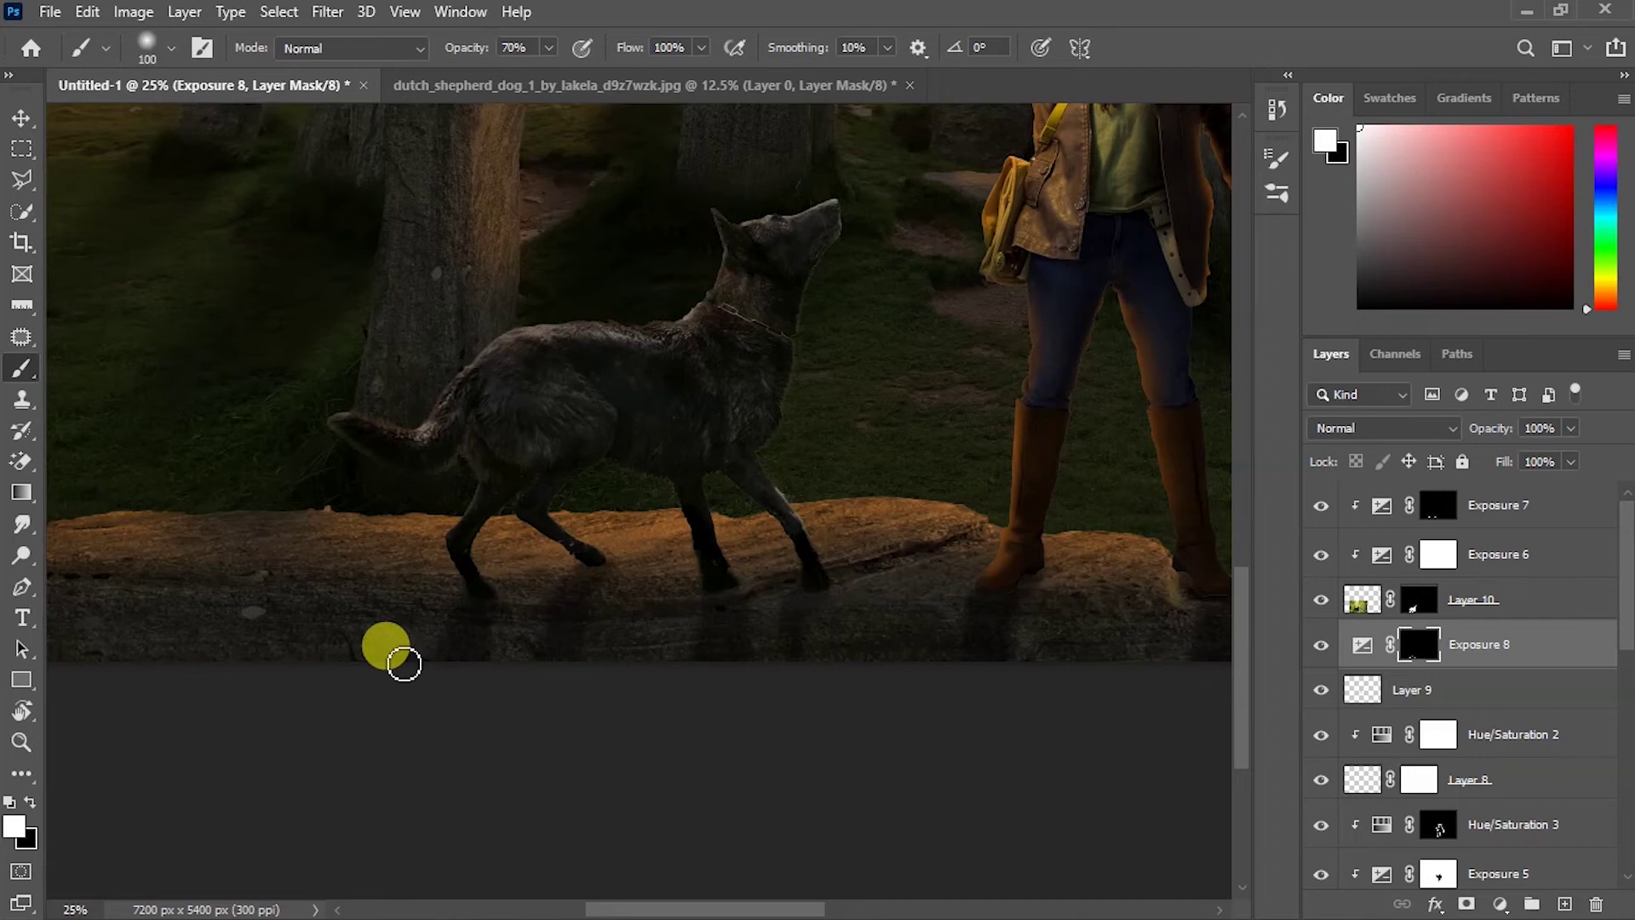
# Step: Hide Exposure 8 except where painted under the dog, and add Hue/Saturation 4
pyautogui.press(']')
pyautogui.press(']')
pyautogui.press(']')
pyautogui.scroll(5, 730, 681)
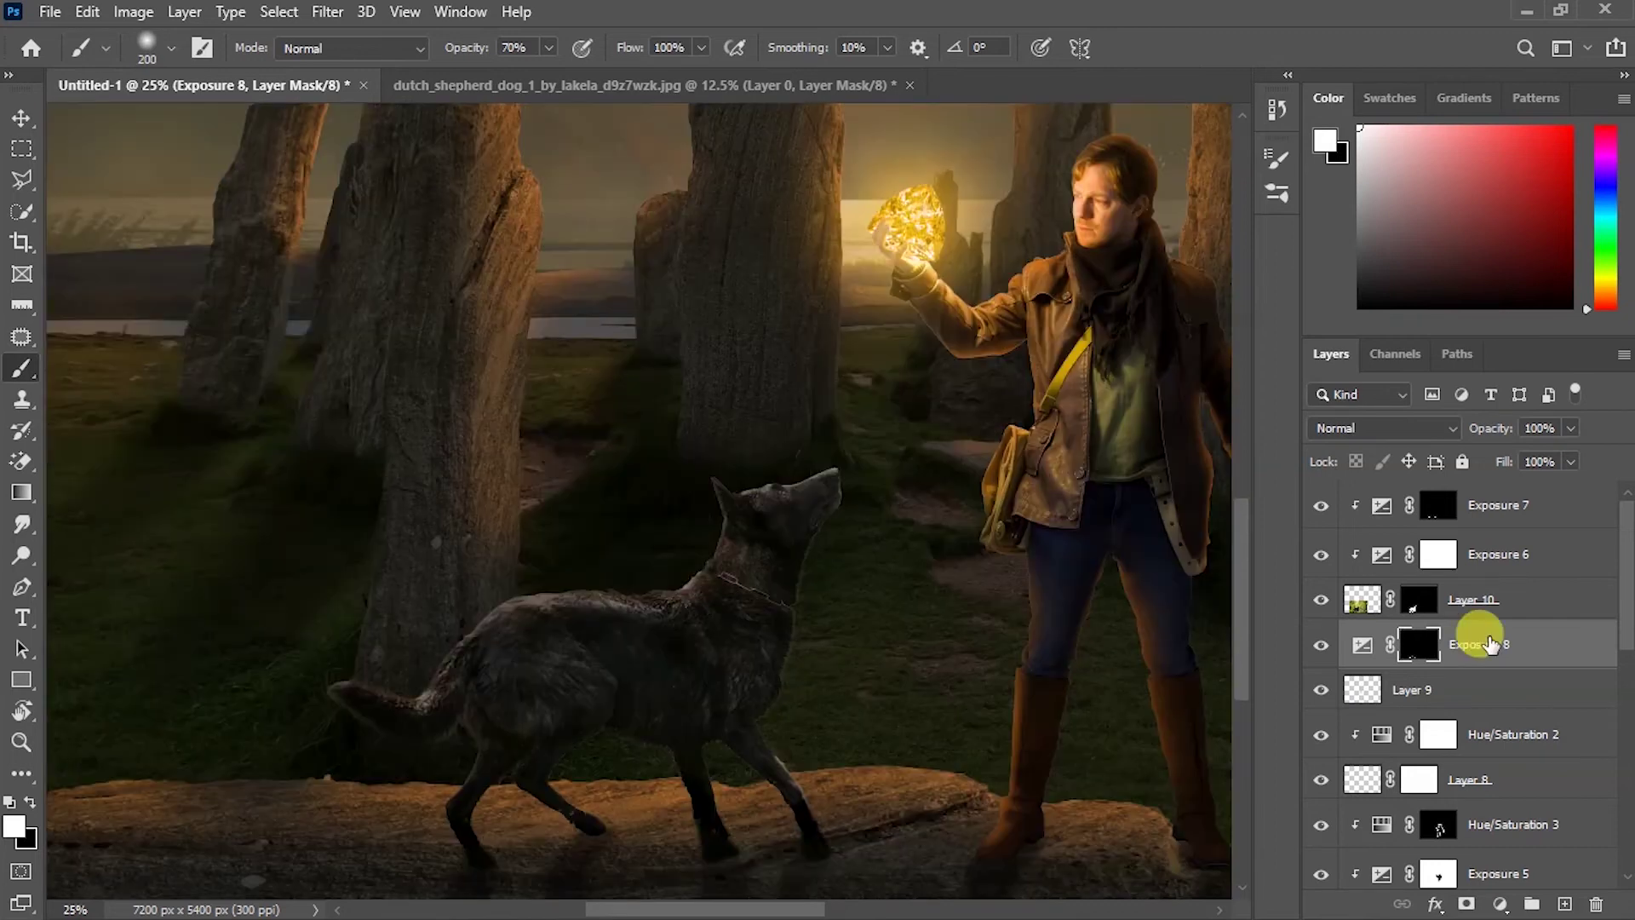
pyautogui.click(1540, 521)
pyautogui.click(1565, 681)
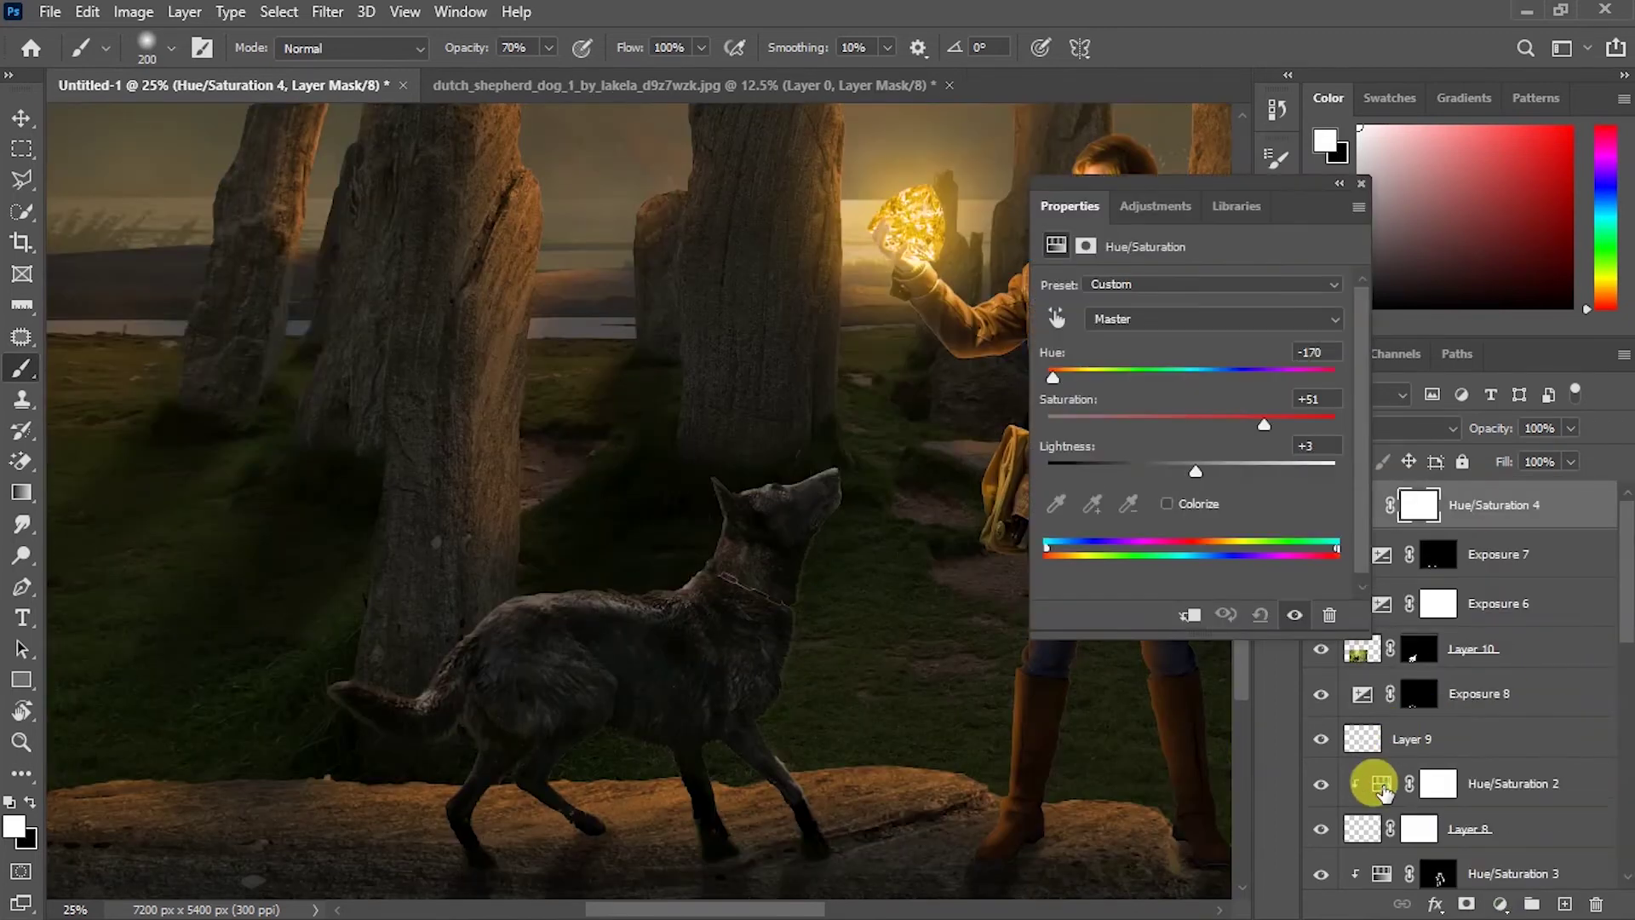
# Step: Review the colorize settings of Hue/Saturation 2 and 3, then reselect Hue/Saturation 4
pyautogui.click(1383, 788)
pyautogui.scroll(-3, 1442, 639)
pyautogui.click(1439, 586)
pyautogui.scroll(3, 1441, 584)
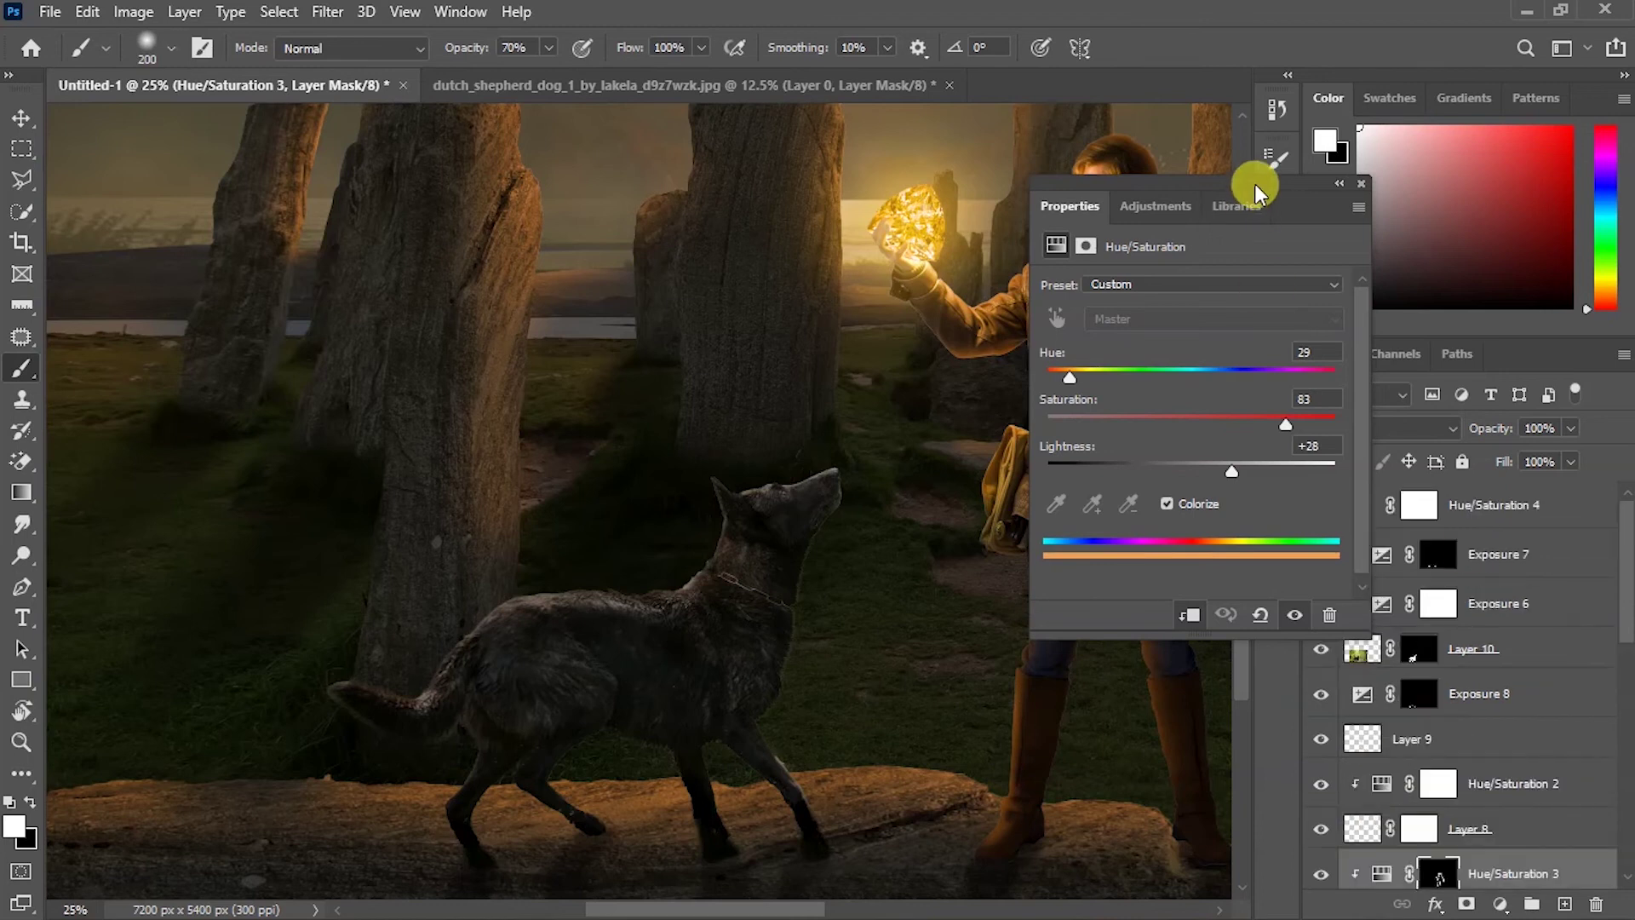
pyautogui.moveTo(1251, 185); pyautogui.dragTo(1180, 164)
pyautogui.click(1359, 508)
# Step: Clip Hue/Saturation 4 to the dog and colorize it around hue +29, saturation 79, lightness +15
pyautogui.hotkey('ctrl', 'alt', 'g')
pyautogui.click(1096, 482)
pyautogui.click(1245, 330)
pyautogui.write('29')
pyautogui.press('Return')
pyautogui.moveTo(1048, 403); pyautogui.dragTo(1204, 402)
pyautogui.moveTo(1120, 450); pyautogui.dragTo(1142, 449)
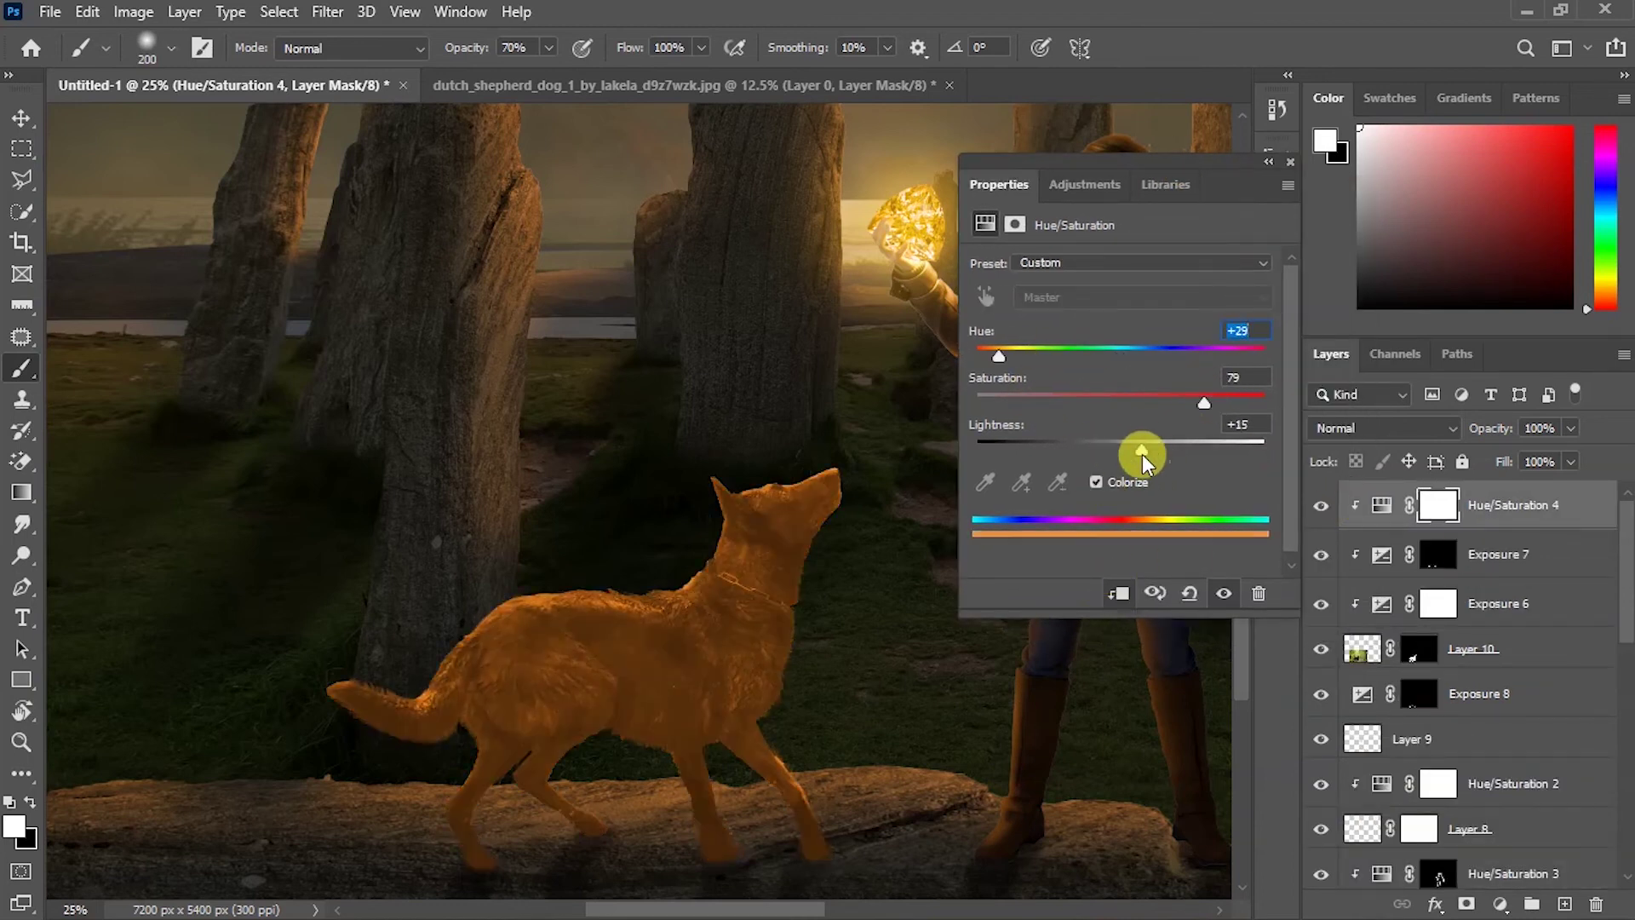
pyautogui.moveTo(1216, 185); pyautogui.dragTo(652, 194)
pyautogui.moveTo(434, 367); pyautogui.dragTo(440, 366)
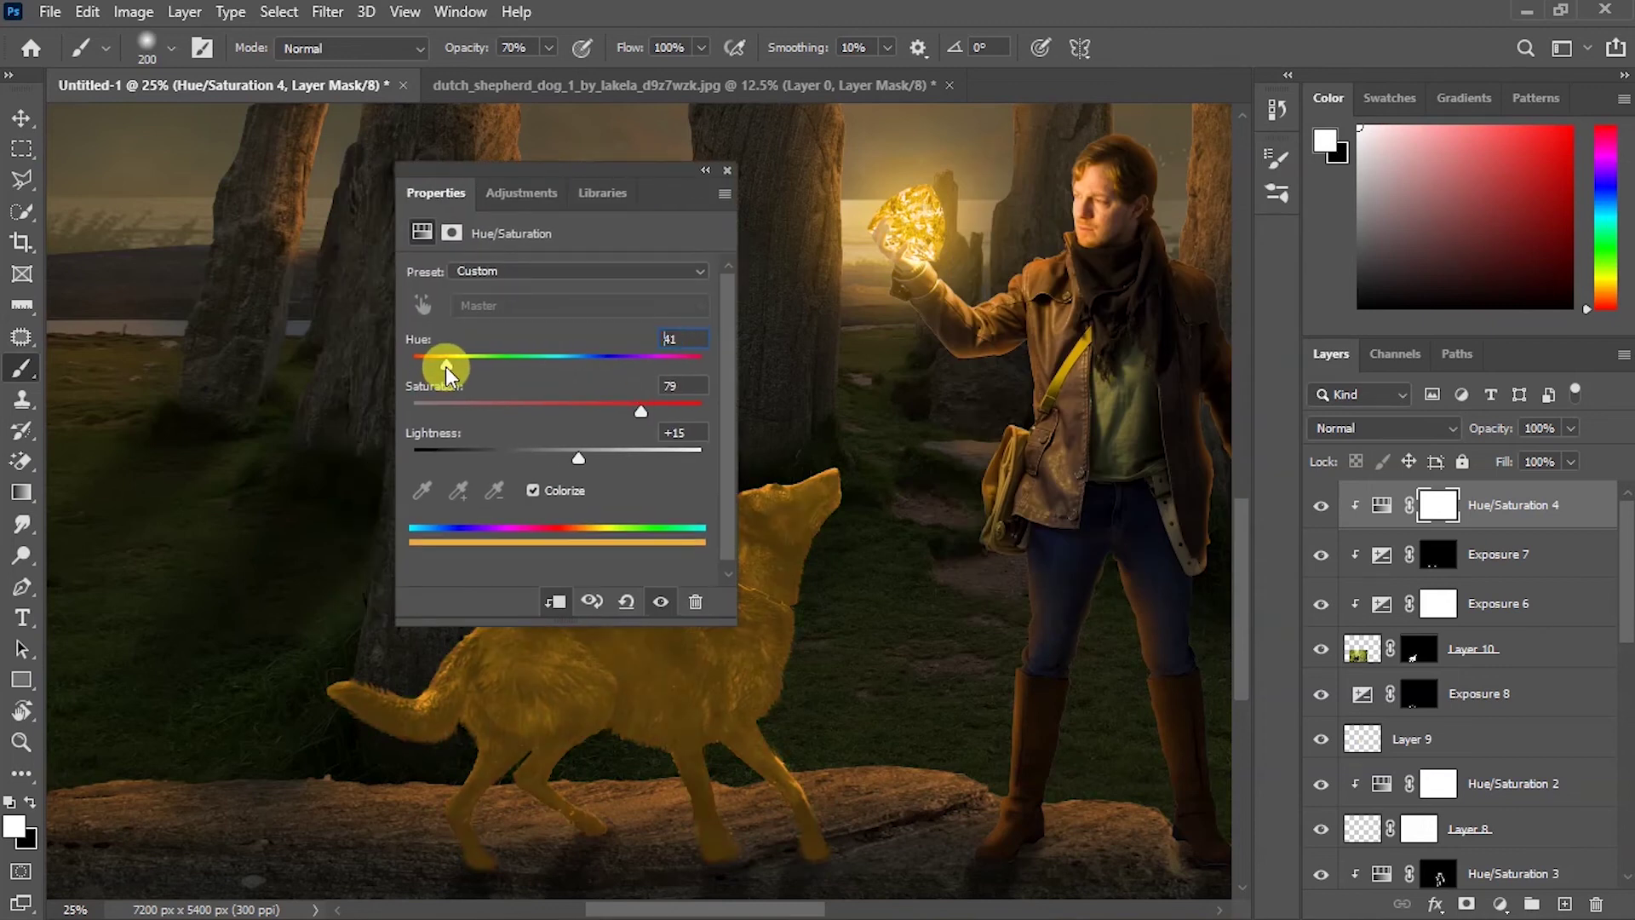
pyautogui.moveTo(640, 412); pyautogui.dragTo(643, 412)
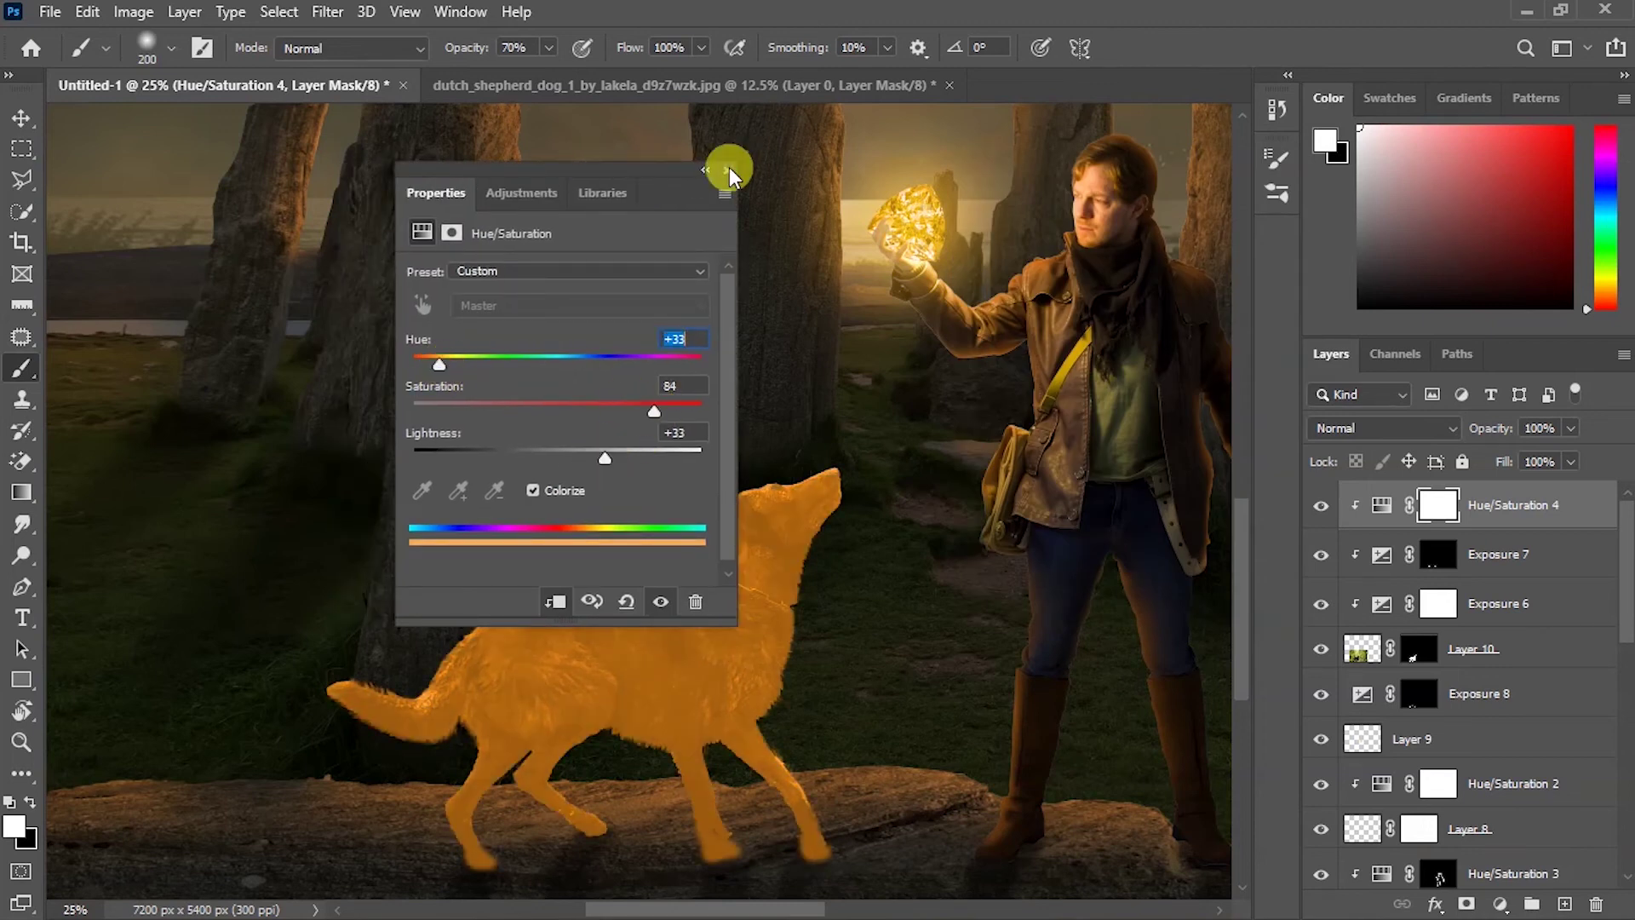
pyautogui.click(727, 170)
# Step: Invert the tint mask and paint white with a 250 brush over the dog's head, back and chest
pyautogui.hotkey('ctrl', 'i')
pyautogui.press('x')
pyautogui.press(']')
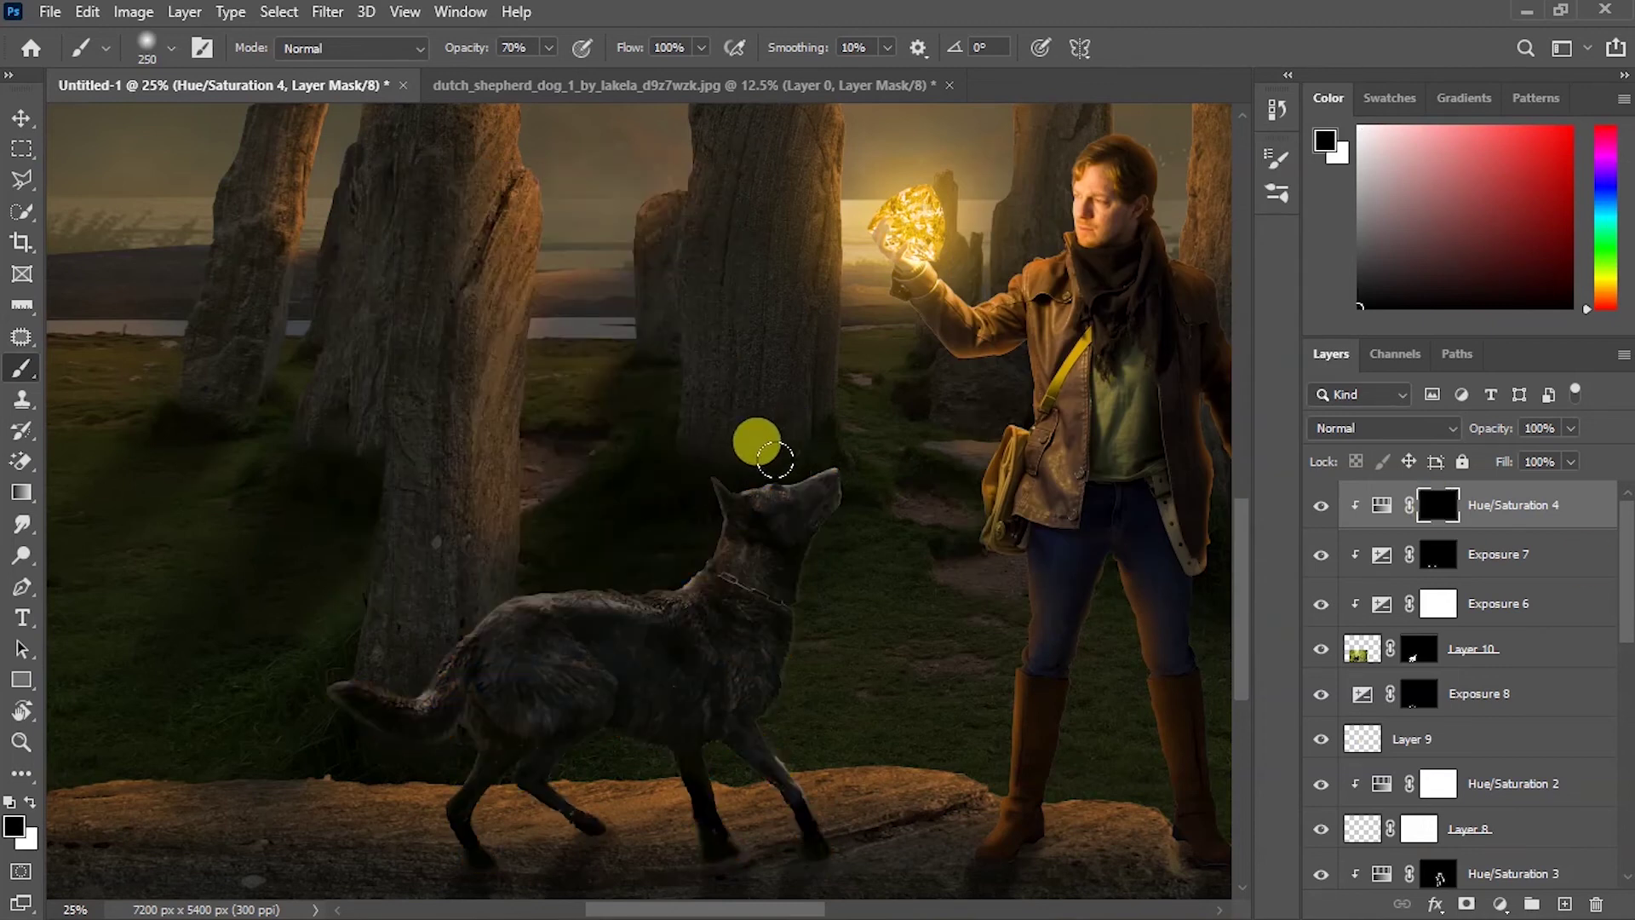
pyautogui.moveTo(774, 460)
pyautogui.mouseDown()
pyautogui.moveTo(682, 474)
pyautogui.moveTo(661, 529)
pyautogui.moveTo(808, 730)
pyautogui.mouseUp()
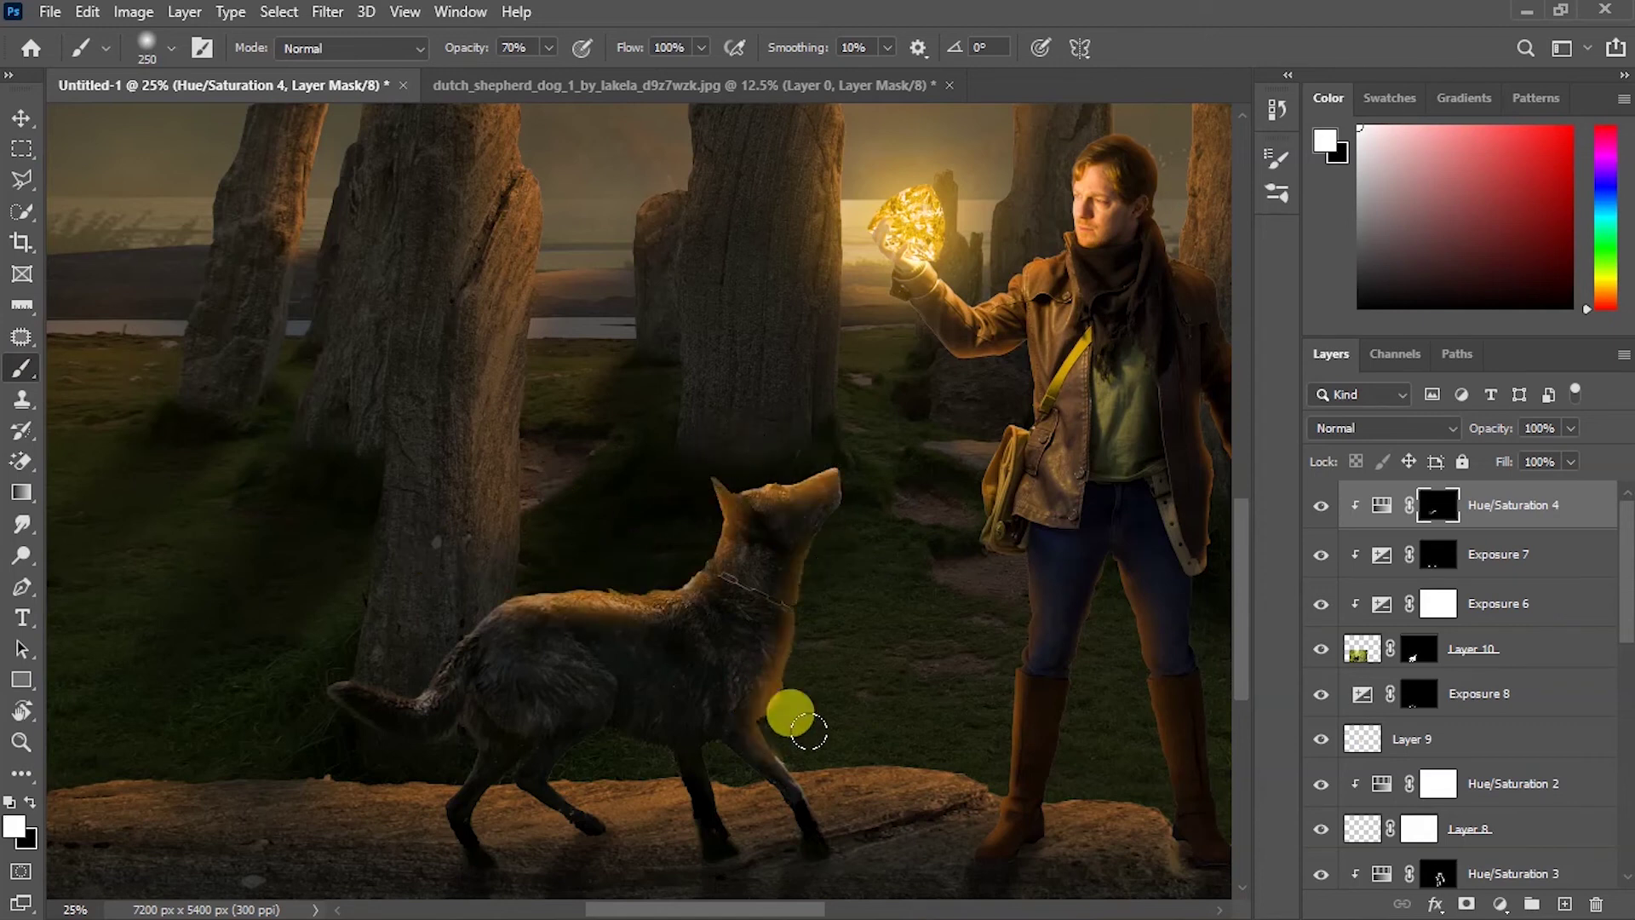
# Step: Refine the head tint with a 40 brush, clearing it around the eye and setting flow to 55%
pyautogui.hotkey('ctrl', '+')
pyautogui.hotkey('ctrl', '+')
pyautogui.hotkey('ctrl', '+')
pyautogui.hotkey('ctrl', '+')
pyautogui.hotkey('ctrl', '+')
pyautogui.press('[')
pyautogui.press('[')
pyautogui.press('[')
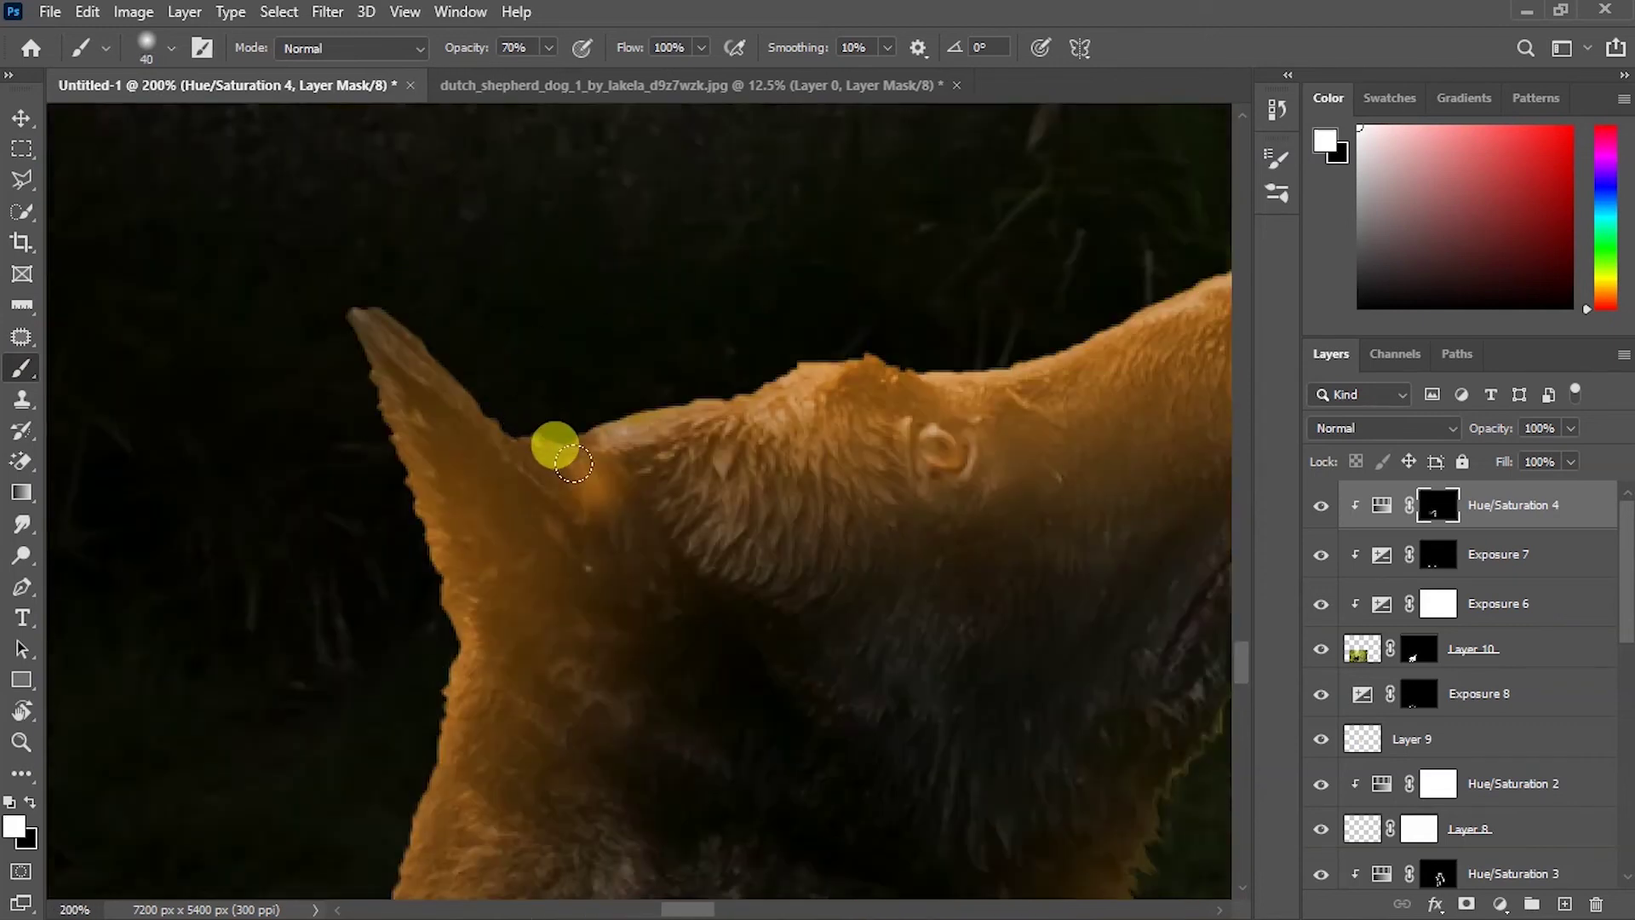
pyautogui.moveTo(593, 415)
pyautogui.mouseDown()
pyautogui.moveTo(785, 445)
pyautogui.moveTo(880, 322)
pyautogui.moveTo(1105, 366)
pyautogui.moveTo(879, 616)
pyautogui.mouseUp()
pyautogui.hscroll(3, 880, 322)
pyautogui.hotkey('ctrl', 'z')
pyautogui.press('x')
pyautogui.moveTo(679, 416)
pyautogui.mouseDown()
pyautogui.moveTo(649, 380)
pyautogui.moveTo(706, 511)
pyautogui.mouseUp()
pyautogui.write('55')
pyautogui.press('Return')
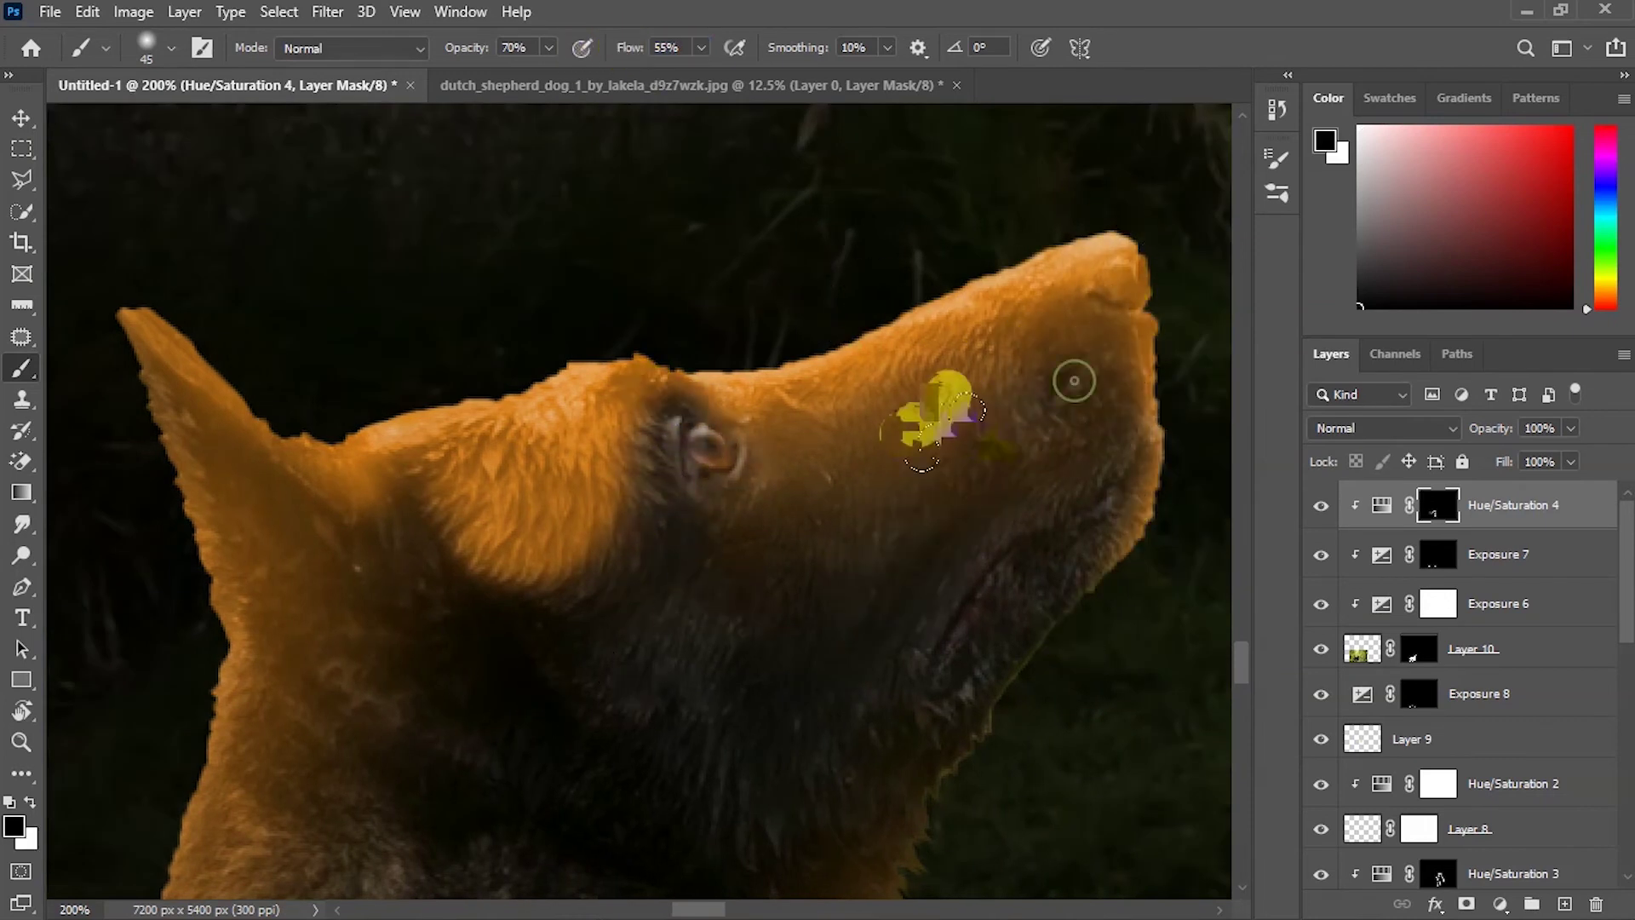
# Step: Warm the lower jaw, clear tint from the neck, and paint orange along the dog's back
pyautogui.press('x')
pyautogui.moveTo(895, 522)
pyautogui.mouseDown()
pyautogui.moveTo(1052, 292)
pyautogui.moveTo(936, 632)
pyautogui.mouseUp()
pyautogui.moveTo(649, 511)
pyautogui.mouseDown()
pyautogui.moveTo(478, 533)
pyautogui.moveTo(230, 528)
pyautogui.moveTo(113, 734)
pyautogui.mouseUp()
pyautogui.press('x')
pyautogui.hotkey('ctrl', '-')
pyautogui.hotkey('ctrl', '-')
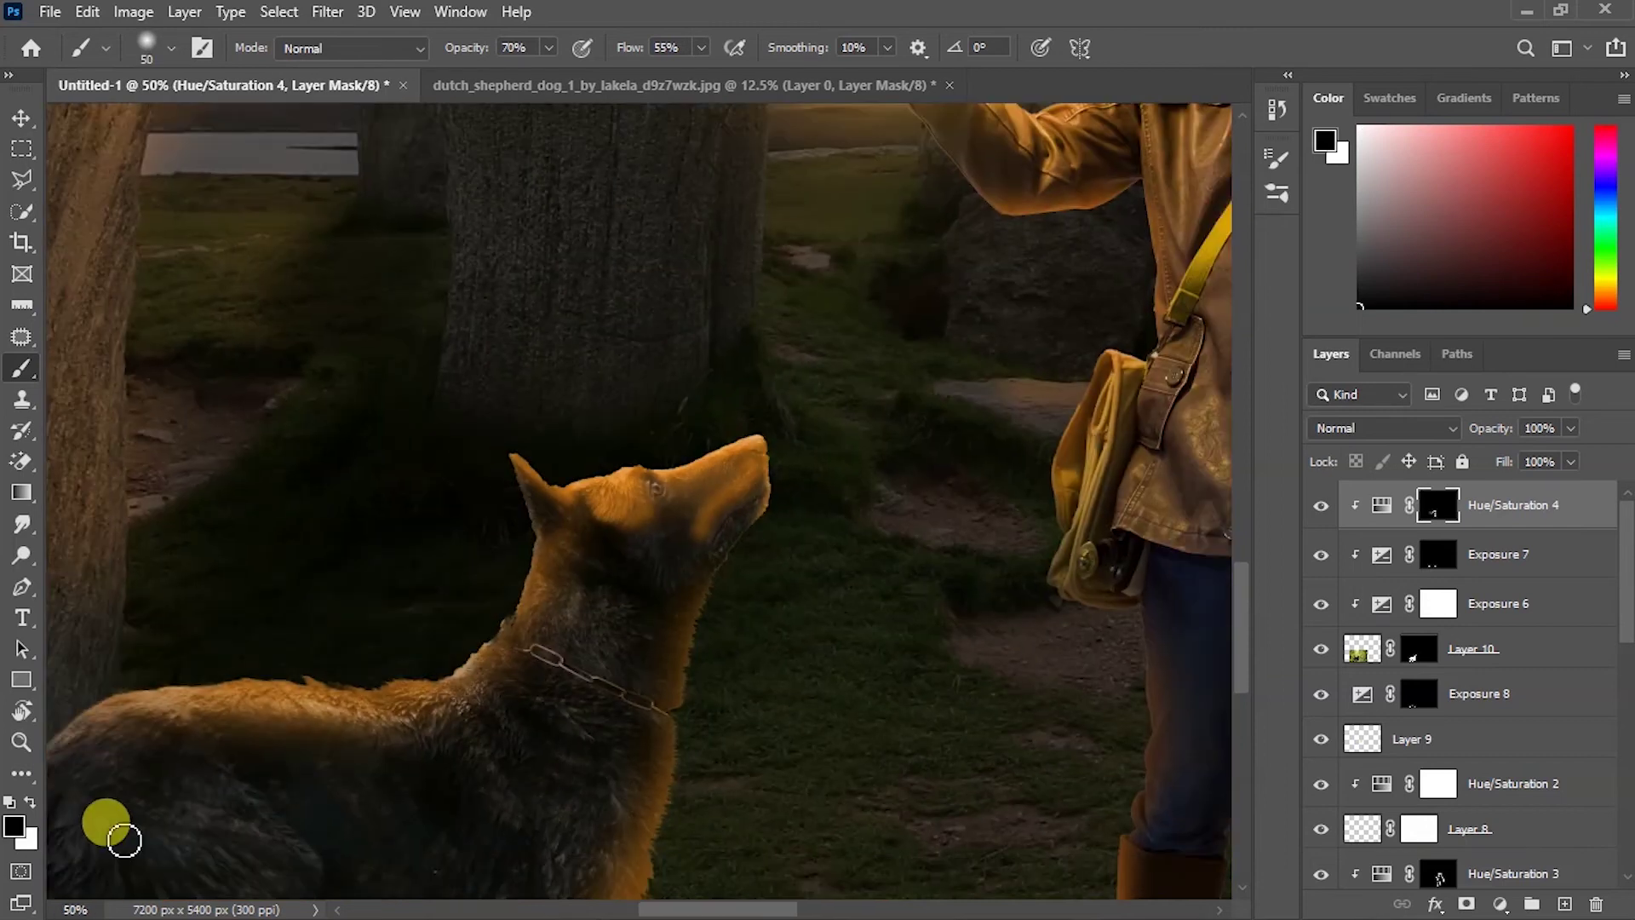
pyautogui.press('x')
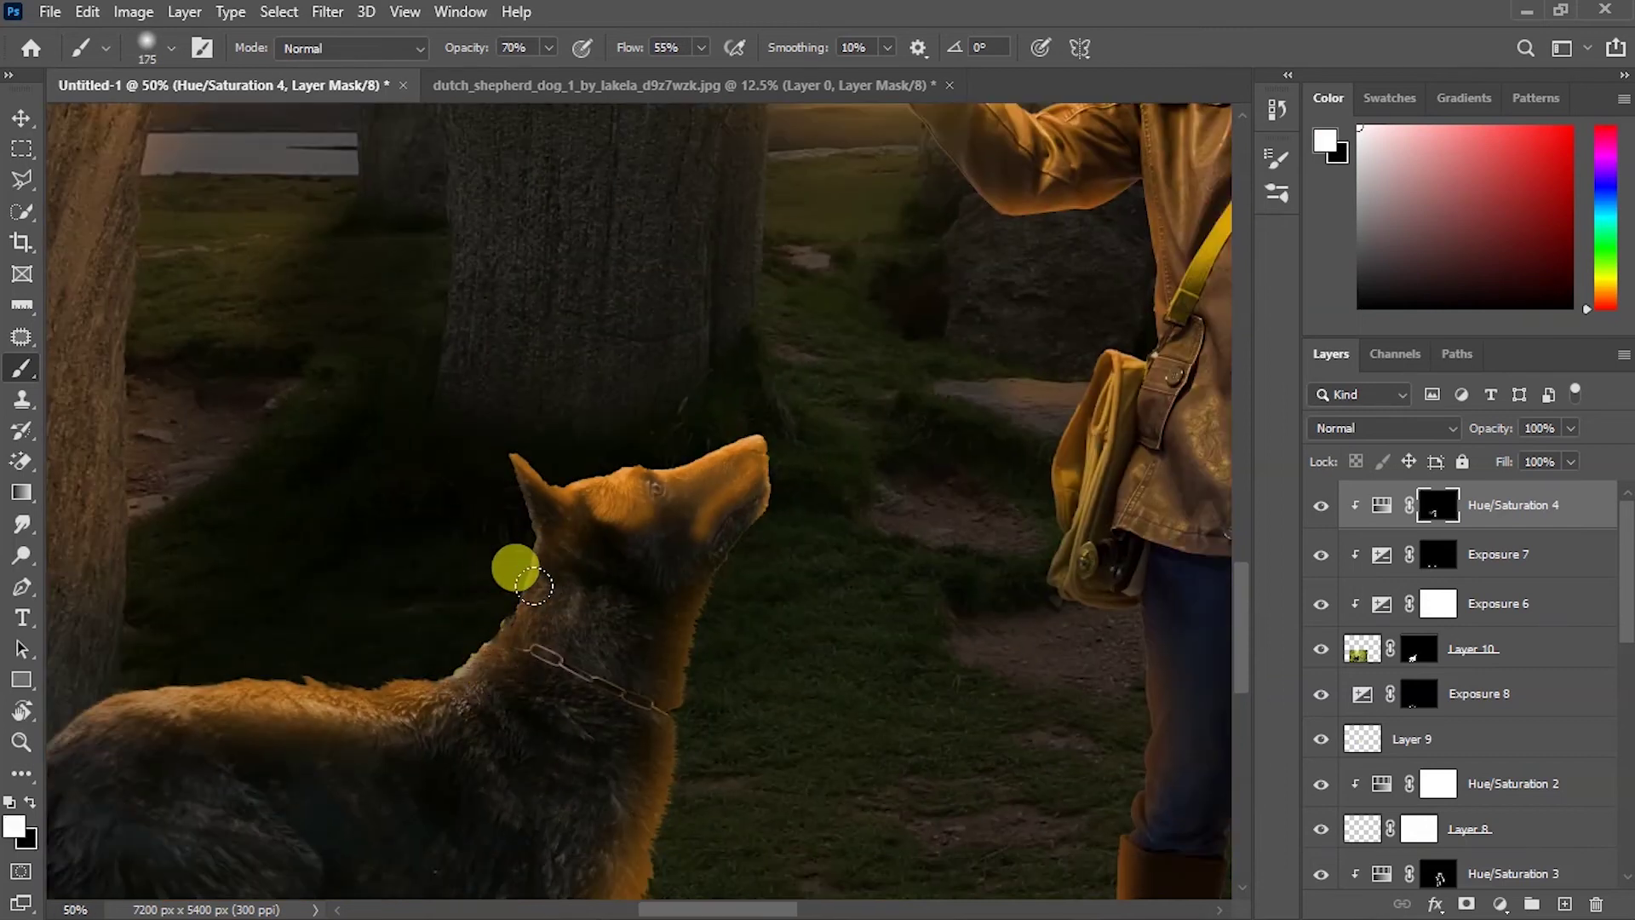
pyautogui.press(']')
pyautogui.press(']')
pyautogui.press(']')
pyautogui.moveTo(511, 565)
pyautogui.mouseDown()
pyautogui.moveTo(65, 602)
pyautogui.moveTo(372, 393)
pyautogui.mouseUp()
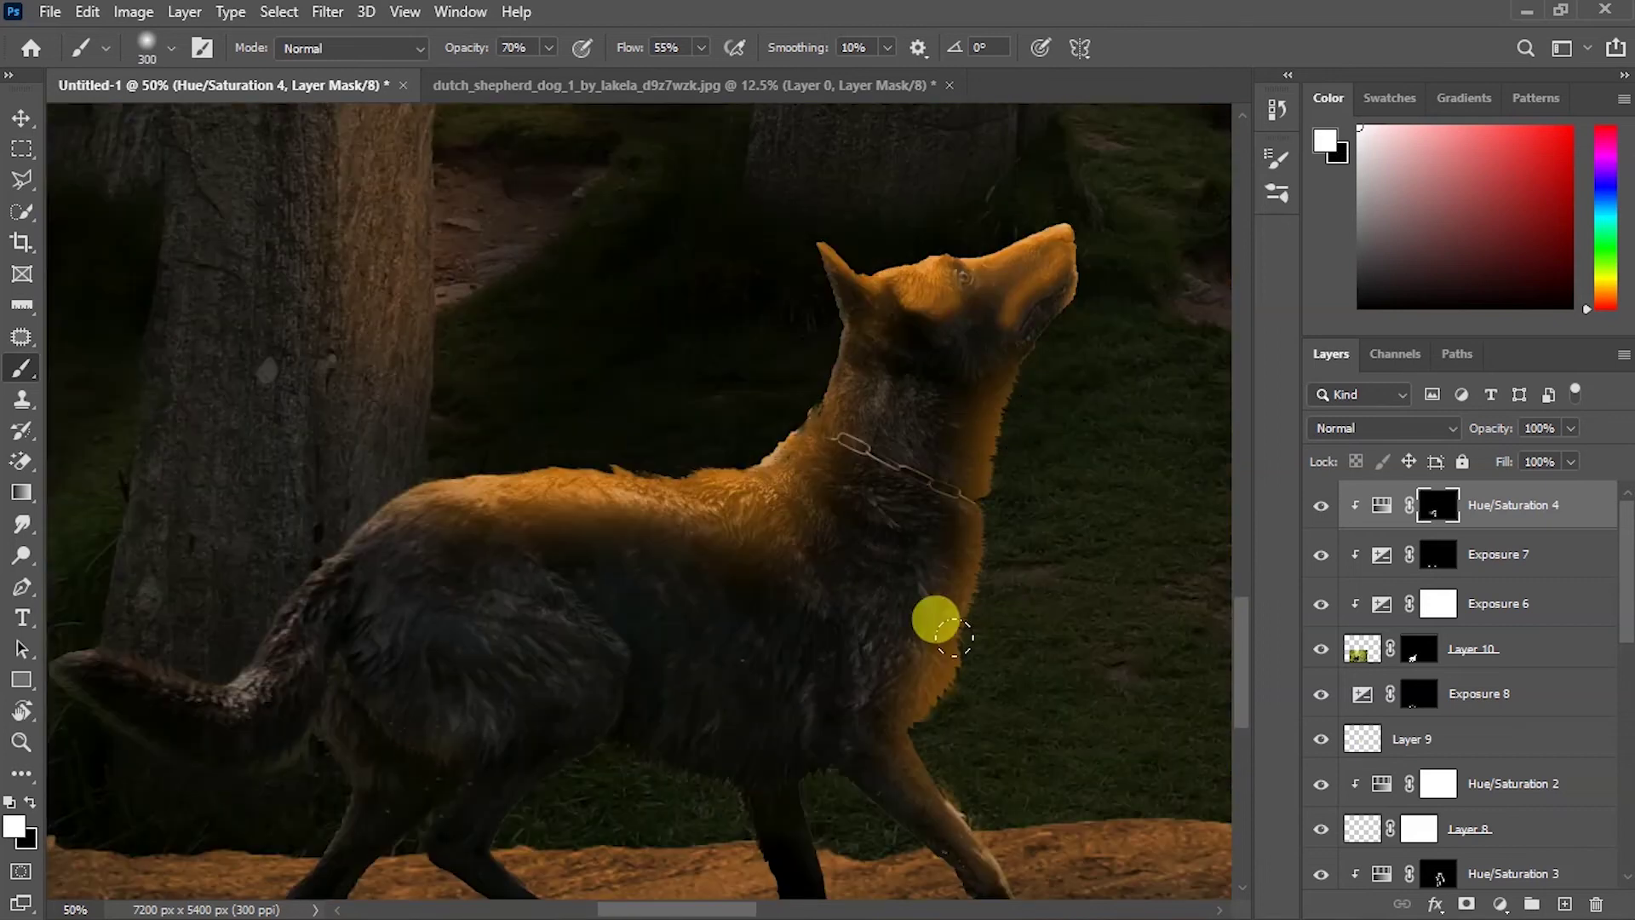
# Step: Darken the dog's Hue/Saturation 4 tint by lowering its Lightness, then deselect the layer
pyautogui.hotkey('ctrl', '-')
pyautogui.hotkey('ctrl', '-')
pyautogui.hotkey('ctrl', '-')
pyautogui.hotkey('ctrl', '-')
pyautogui.hotkey('ctrl', '+')
pyautogui.hotkey('ctrl', '+')
pyautogui.hotkey('ctrl', '+')
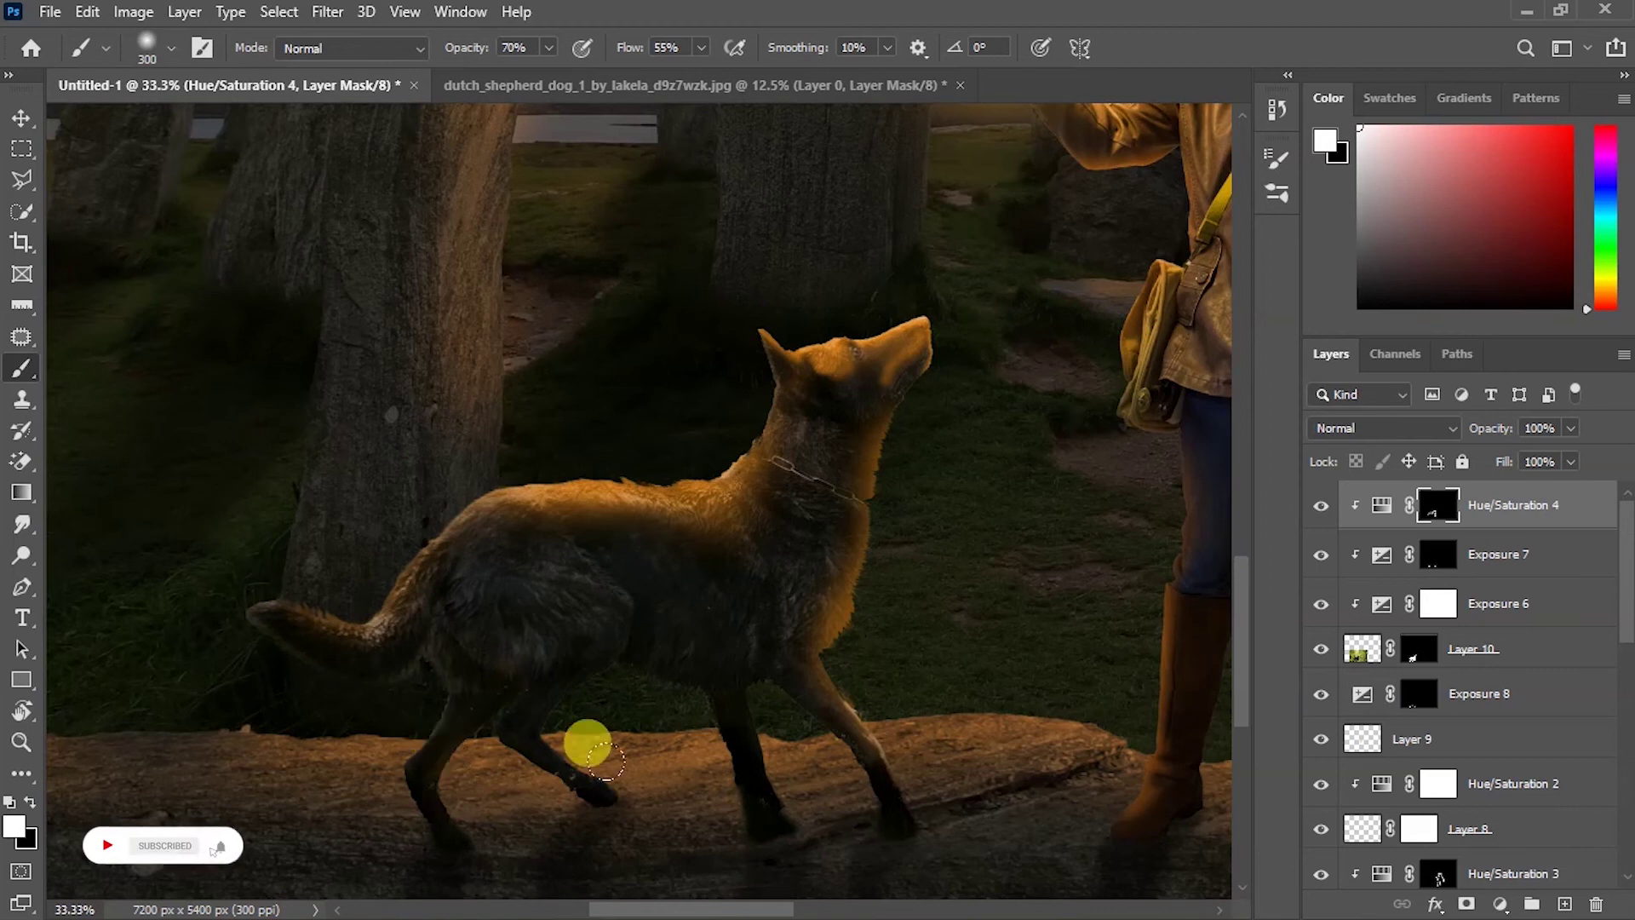
pyautogui.hotkey('ctrl', '-')
pyautogui.hotkey('ctrl', '-')
pyautogui.scroll(-5, 480, 376)
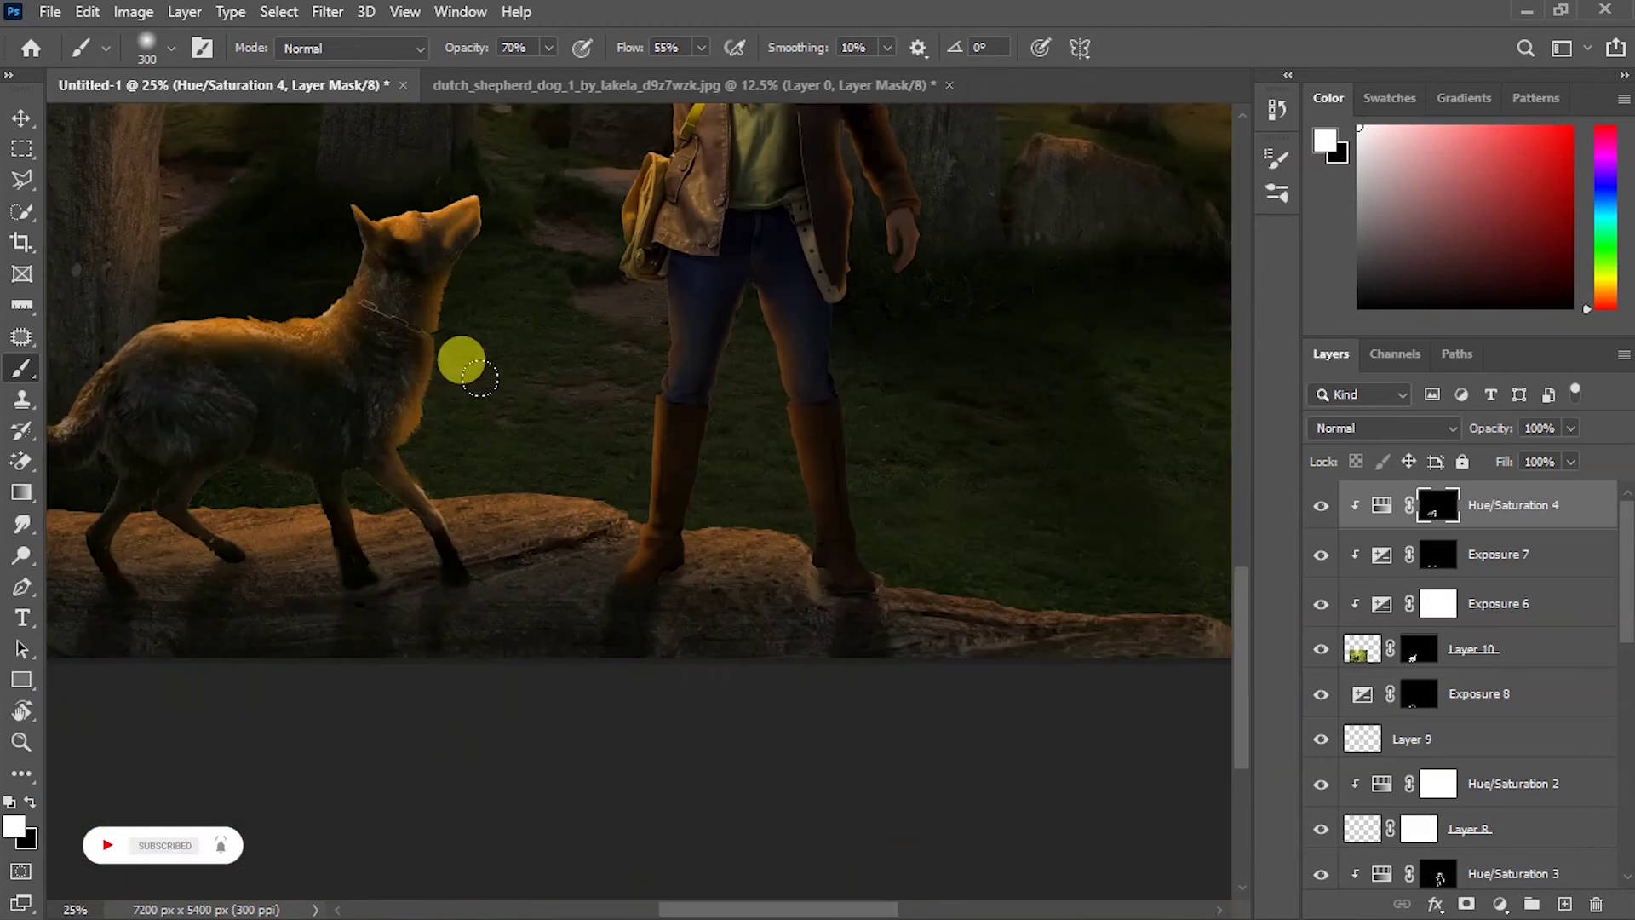
pyautogui.scroll(3, 344, 344)
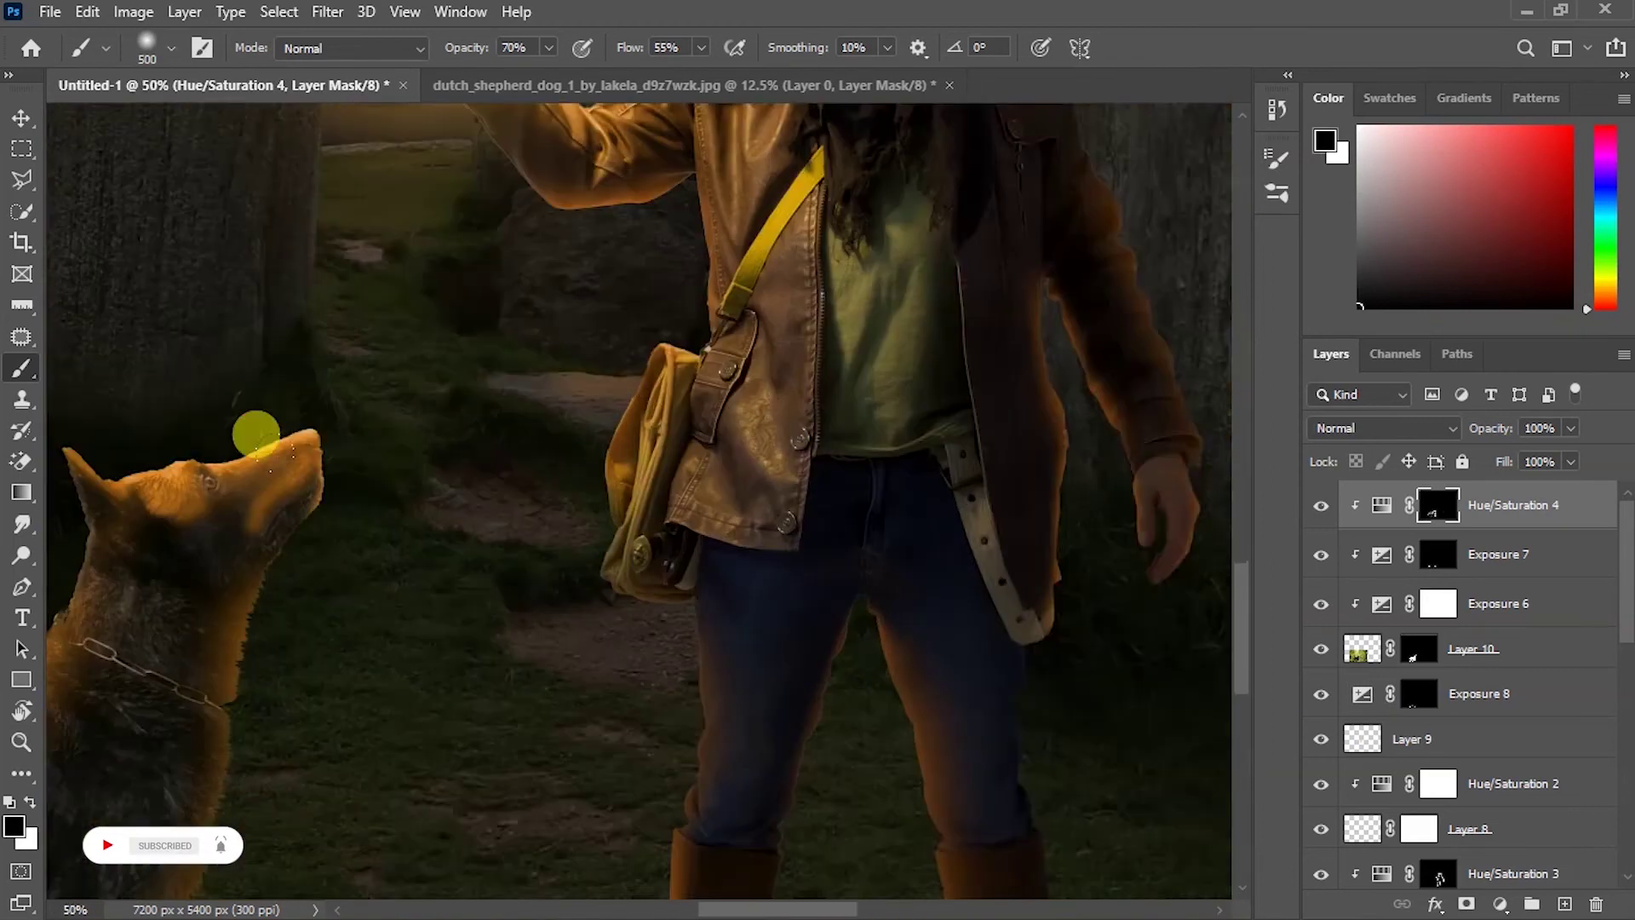
pyautogui.doubleClick(1381, 505)
pyautogui.moveTo(628, 140); pyautogui.dragTo(993, 141)
pyautogui.click(943, 424)
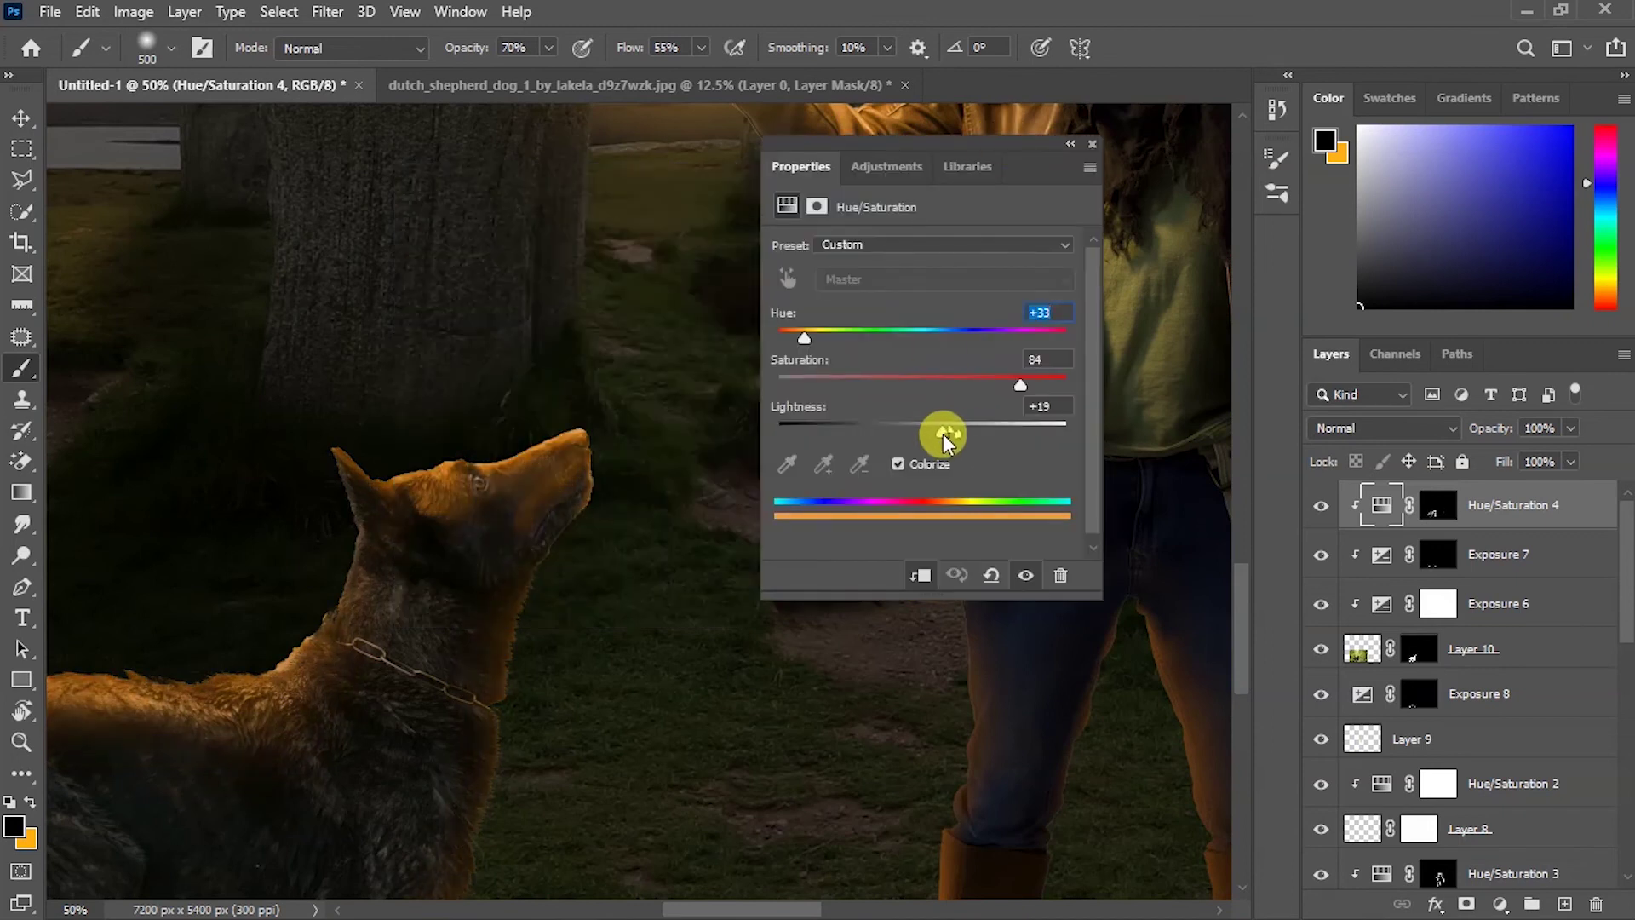
pyautogui.click(1091, 143)
pyautogui.scroll(-4, 675, 498)
pyautogui.click(20, 118)
pyautogui.click(817, 842)
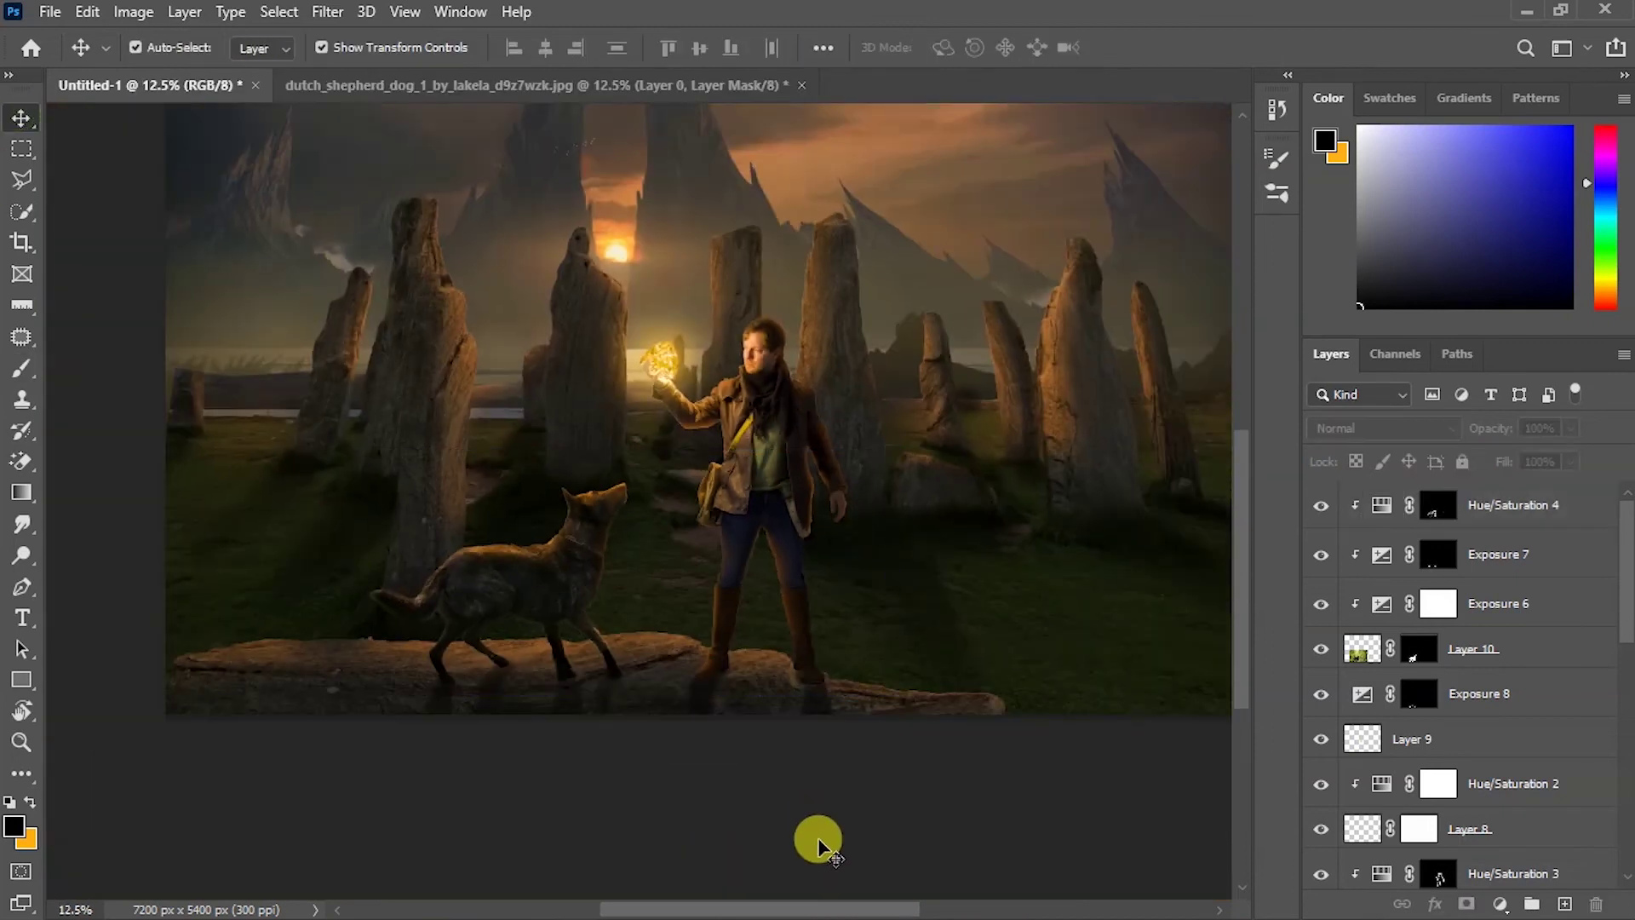
# Step: Add Layer 11 above the Hue/Saturation 1 copy and load a large brush with sampled orange
pyautogui.scroll(2, 817, 842)
pyautogui.click(686, 629)
pyautogui.click(1534, 668)
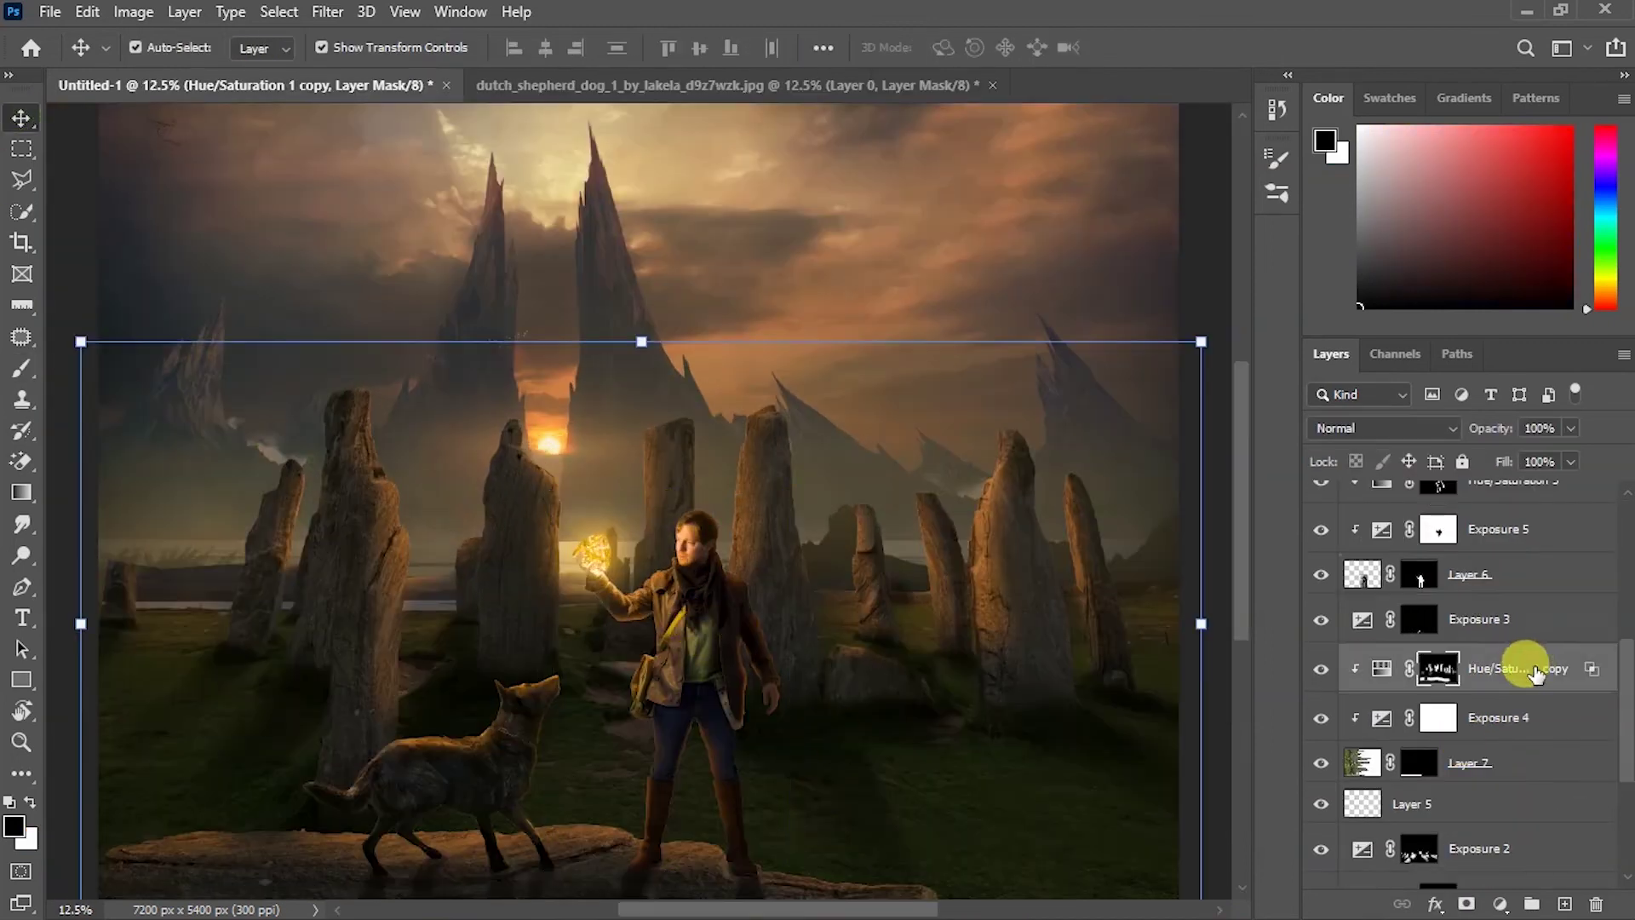
pyautogui.hotkey('ctrl', 'shift', 'alt', 'n')
pyautogui.hotkey('ctrl', '-')
pyautogui.click(22, 367)
pyautogui.press('x')
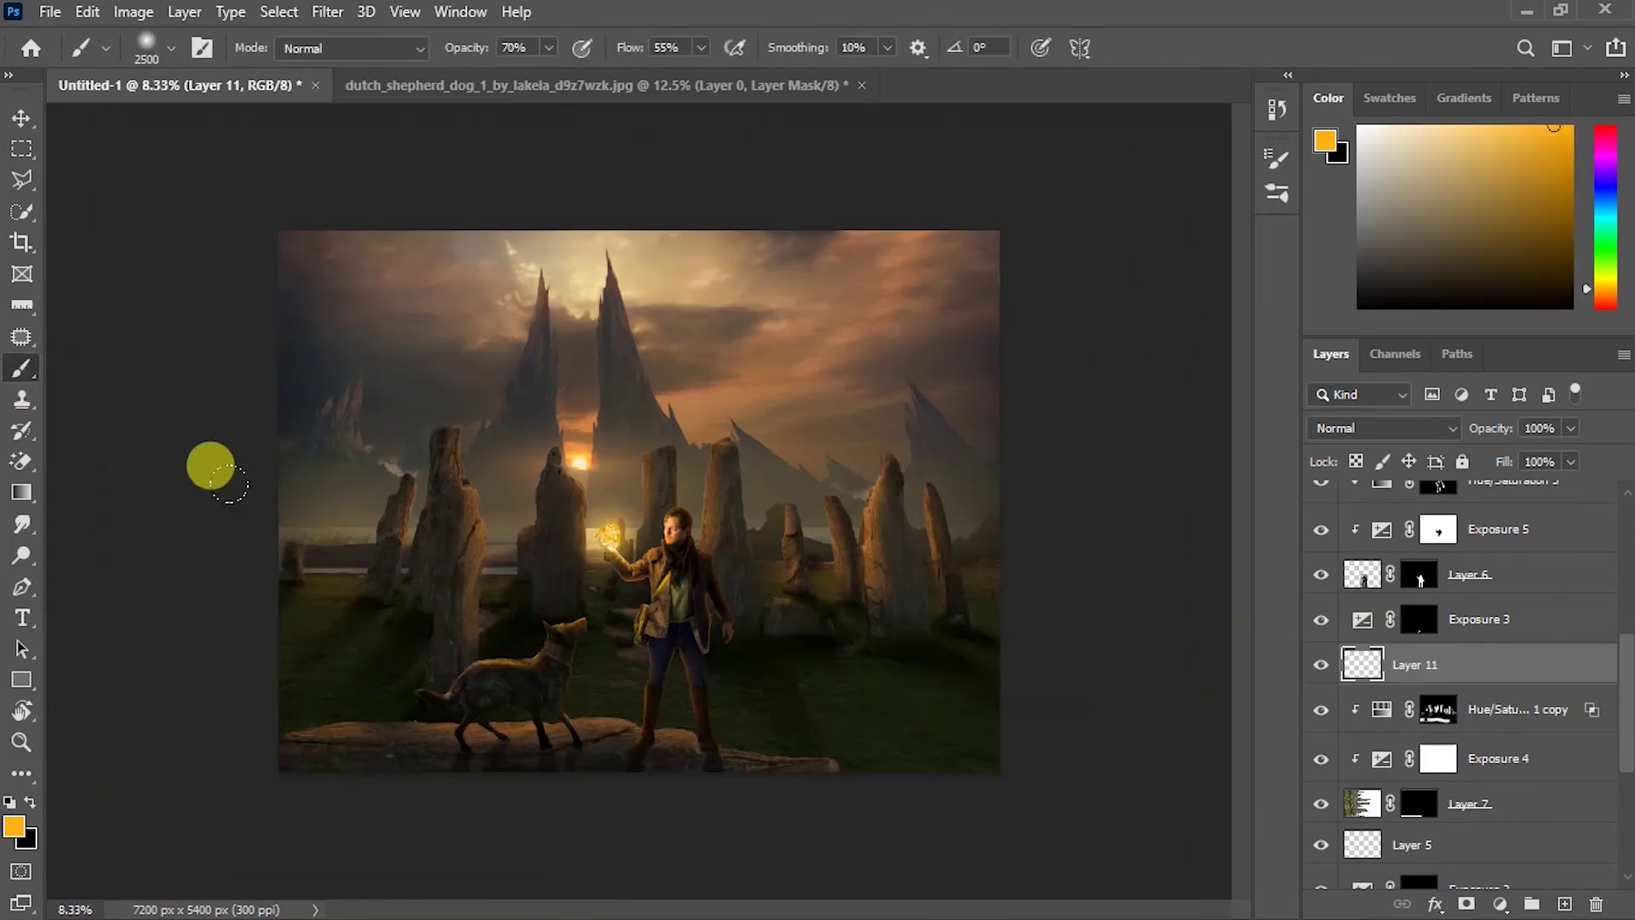
pyautogui.keyDown('alt'); pyautogui.click(570, 435); pyautogui.keyUp('alt')
pyautogui.press(']')
pyautogui.press(']')
pyautogui.press(']')
# Step: Paint soft orange fog across the lower scene on Layer 11 at 22% brush flow
pyautogui.moveTo(219, 650)
pyautogui.mouseDown()
pyautogui.moveTo(650, 493)
pyautogui.moveTo(1025, 508)
pyautogui.mouseUp()
pyautogui.moveTo(1499, 427); pyautogui.dragTo(1441, 419)
pyautogui.hotkey('ctrl', 'z')
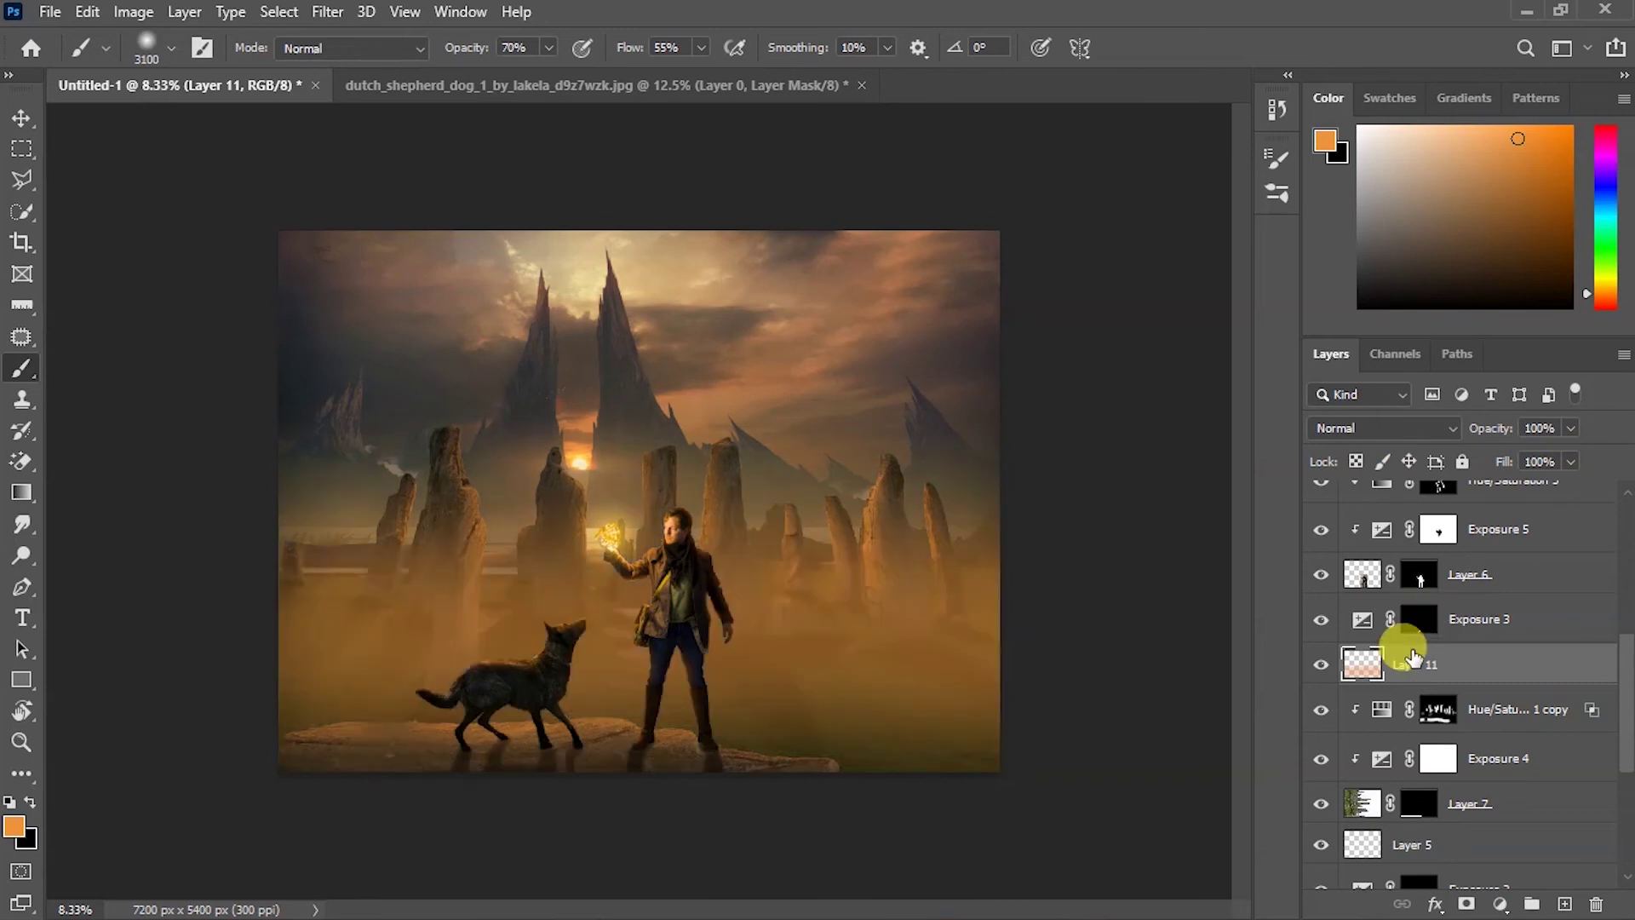
pyautogui.hotkey('ctrl', 'z')
pyautogui.moveTo(630, 50); pyautogui.dragTo(608, 50)
pyautogui.write('22')
pyautogui.moveTo(174, 514)
pyautogui.mouseDown()
pyautogui.moveTo(876, 529)
pyautogui.moveTo(985, 500)
pyautogui.mouseUp()
pyautogui.hotkey('ctrl', '+')
pyautogui.moveTo(1488, 428); pyautogui.dragTo(1396, 459)
# Step: Paint more orange fog over the stones on Layer 12 at 60% opacity, then add Curves 1
pyautogui.press('[')
pyautogui.press('[')
pyautogui.press('[')
pyautogui.keyDown('ctrl'); pyautogui.click(1564, 903); pyautogui.keyUp('ctrl')
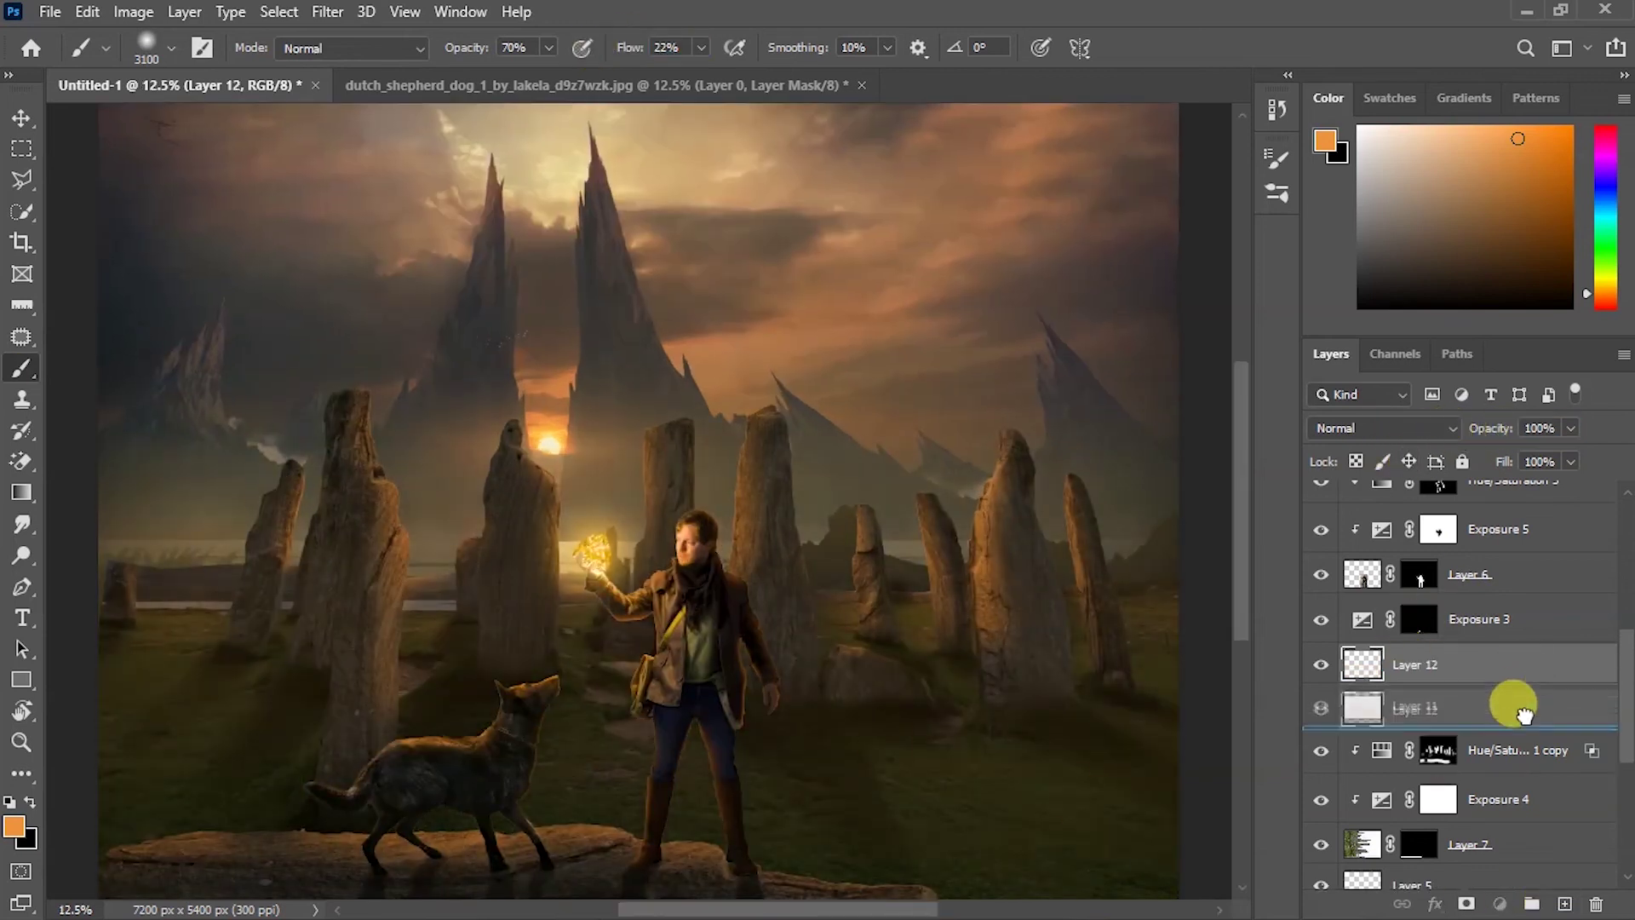
pyautogui.press('[')
pyautogui.moveTo(166, 426); pyautogui.dragTo(976, 455)
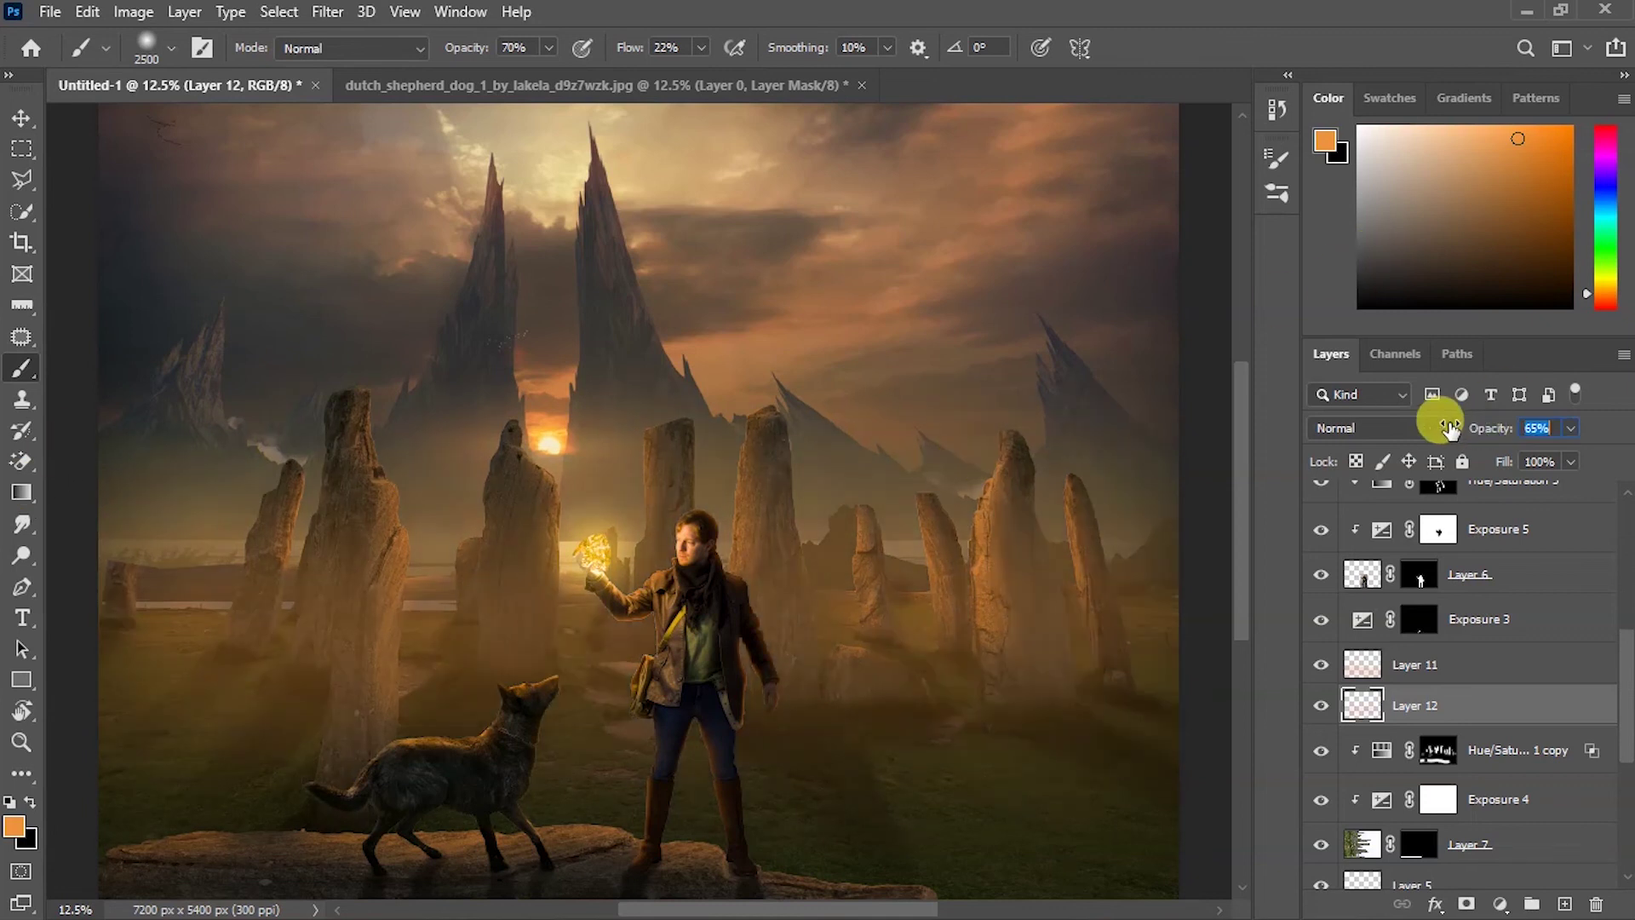
pyautogui.moveTo(1450, 432); pyautogui.dragTo(1444, 430)
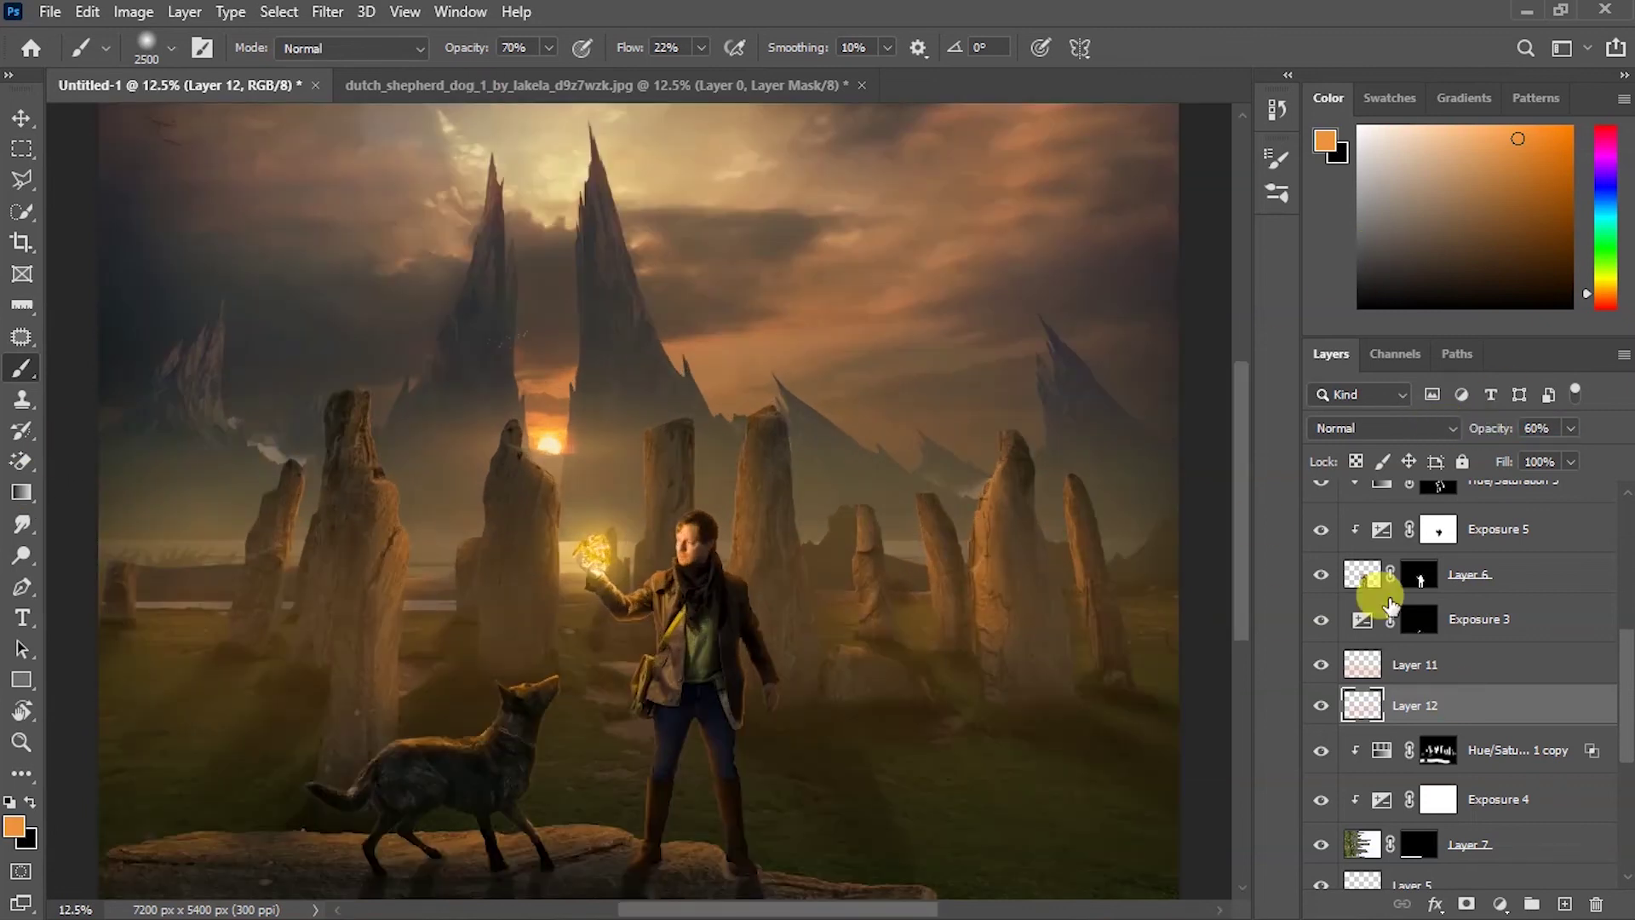
pyautogui.click(1438, 749)
pyautogui.click(1501, 903)
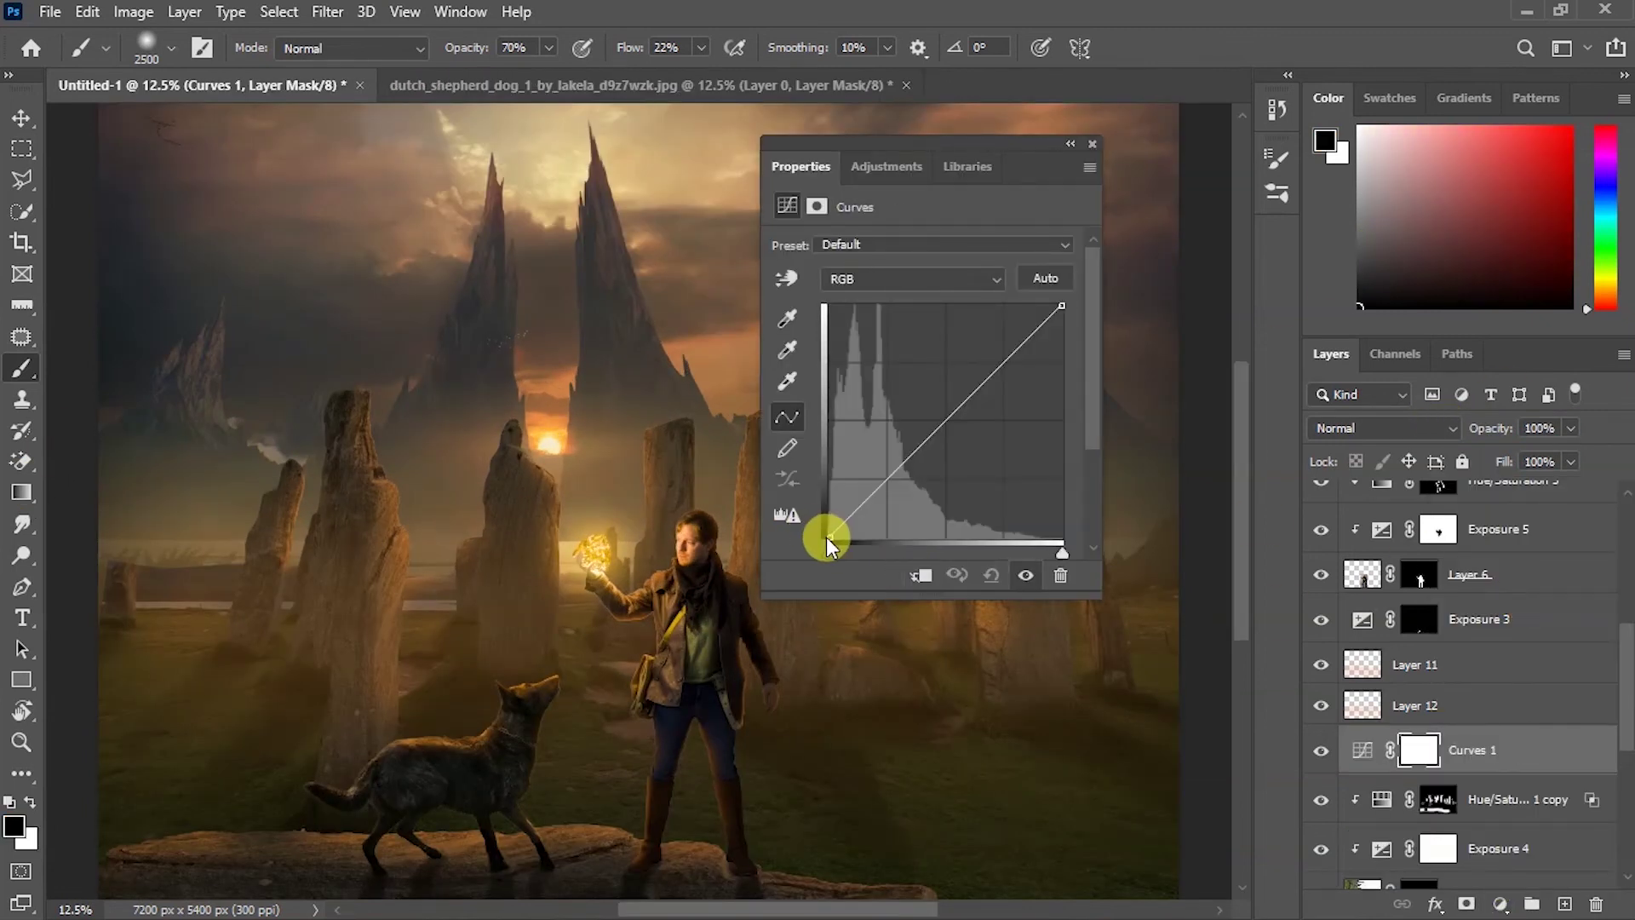
# Step: Discard the Curves 1 adjustment after a small black-point tweak
pyautogui.moveTo(826, 536); pyautogui.dragTo(822, 530)
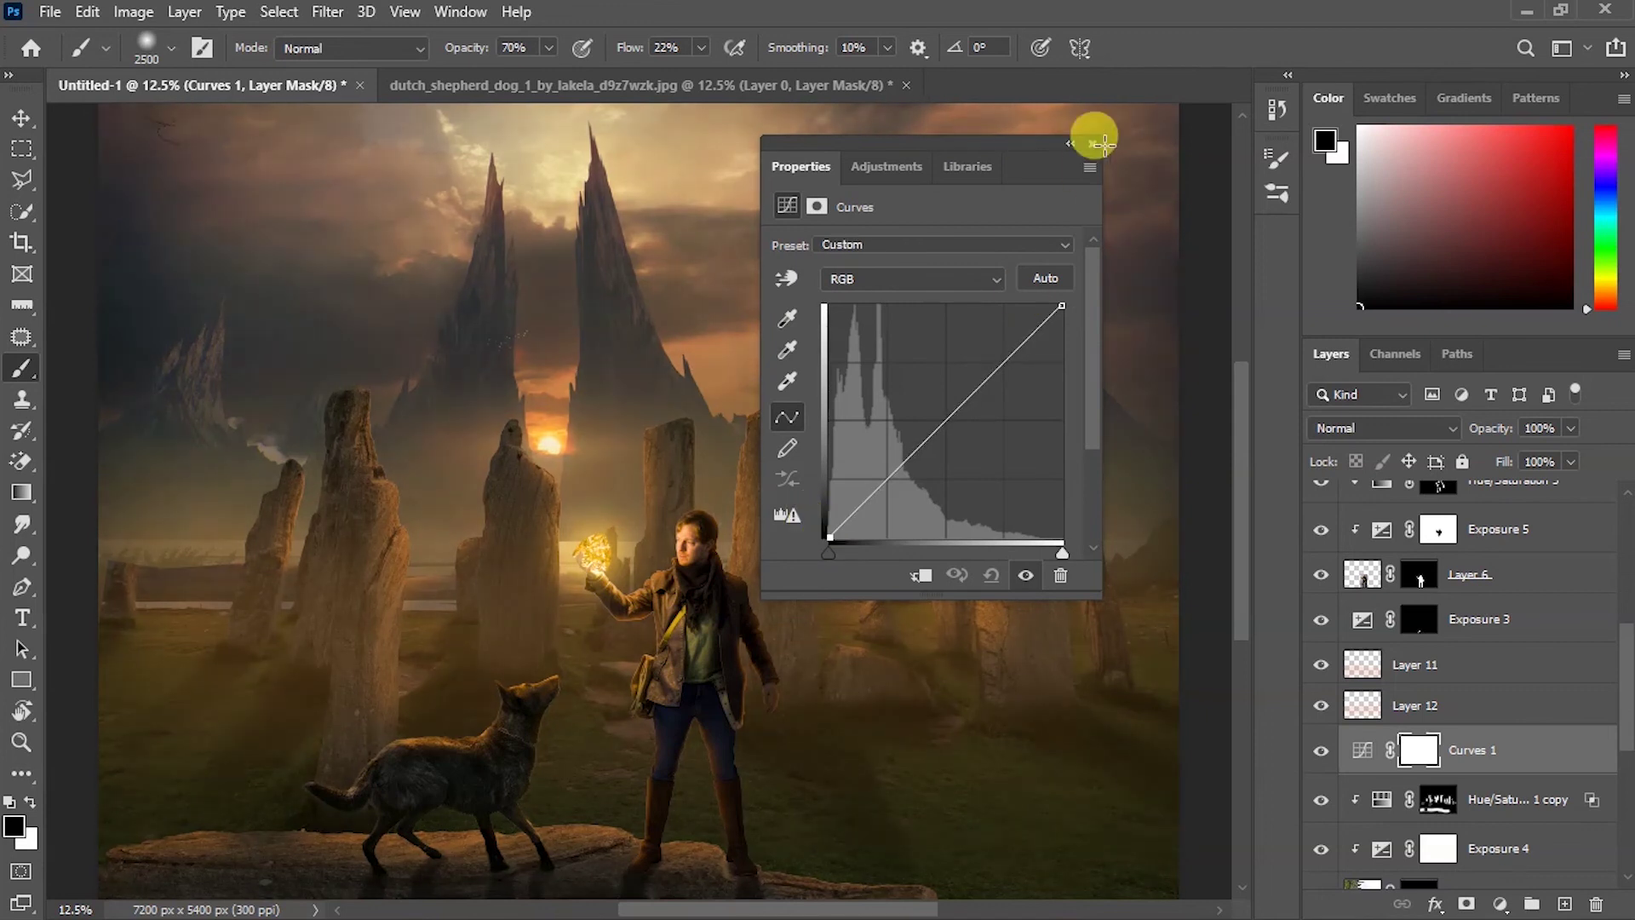
pyautogui.click(1092, 144)
pyautogui.press('Delete')
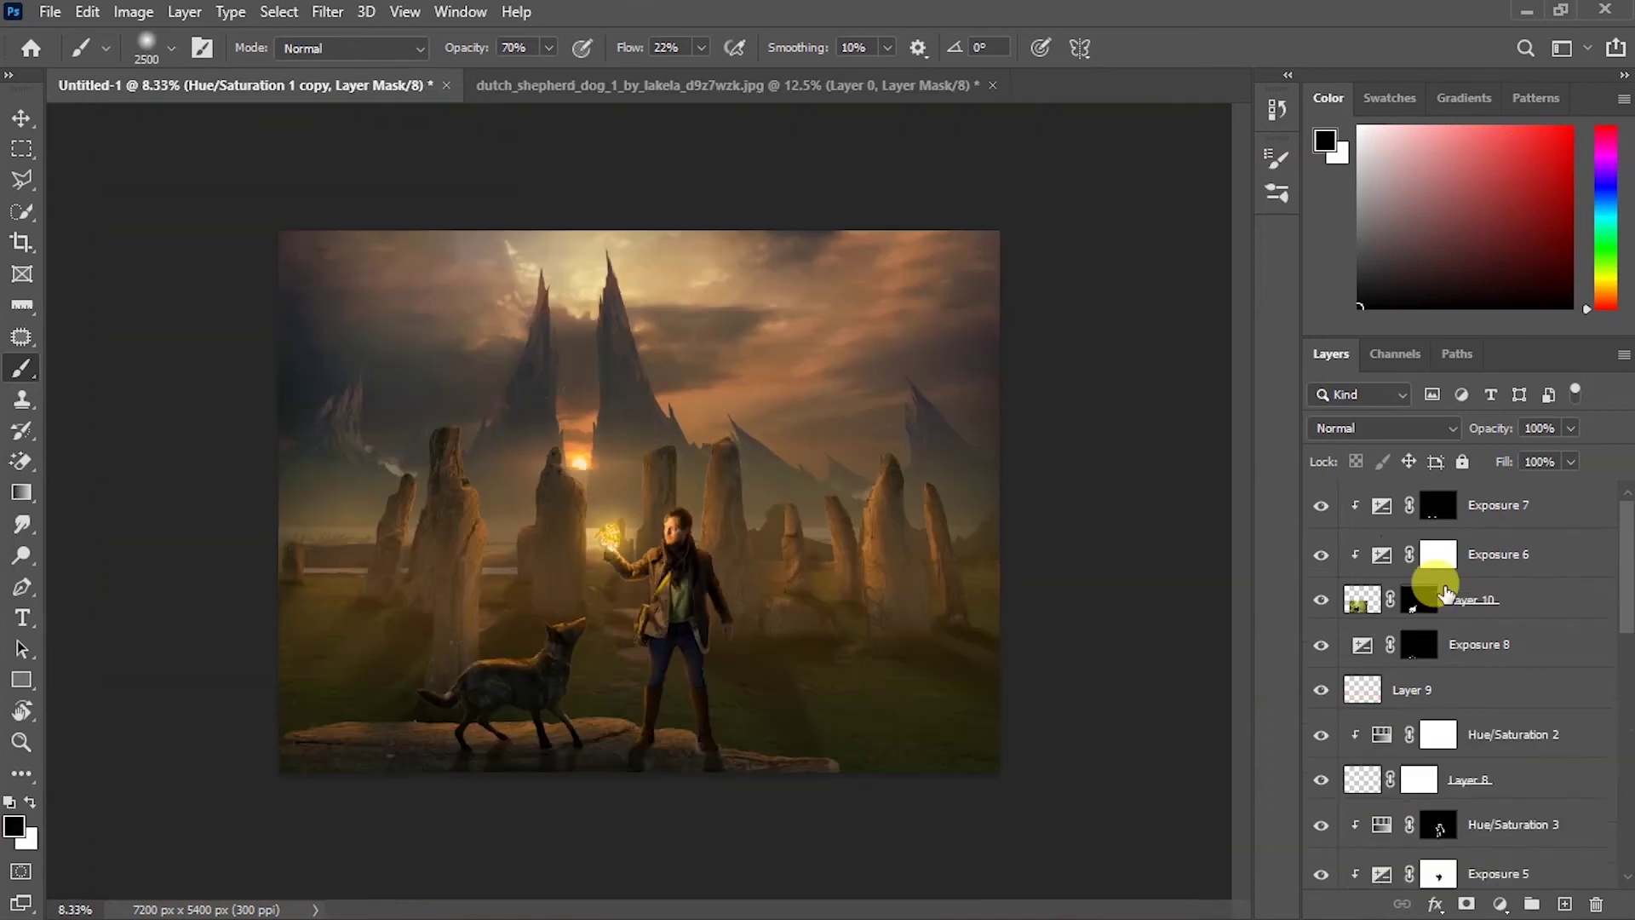
# Step: Darken the lower scene with a black-to-transparent gradient at 55% opacity, then stamp a merged copy
pyautogui.click(22, 492)
pyautogui.click(30, 802)
pyautogui.moveTo(670, 812); pyautogui.dragTo(672, 562)
pyautogui.moveTo(1491, 428); pyautogui.dragTo(1474, 438)
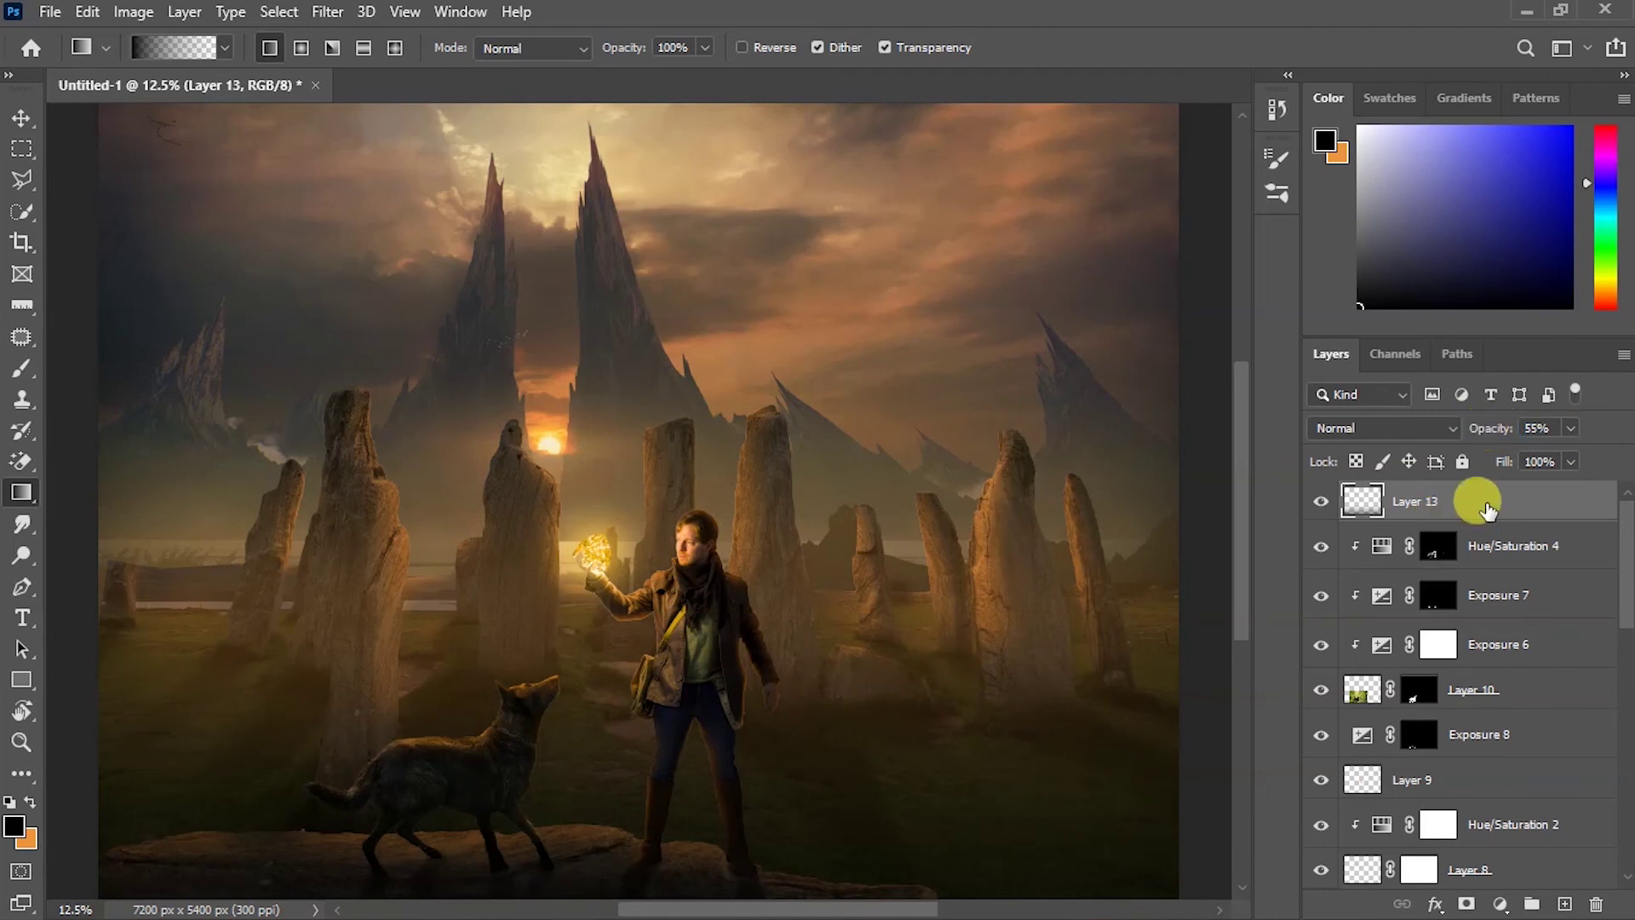
pyautogui.hotkey('ctrl', 'shift', 'alt', 'e')
pyautogui.press('v')
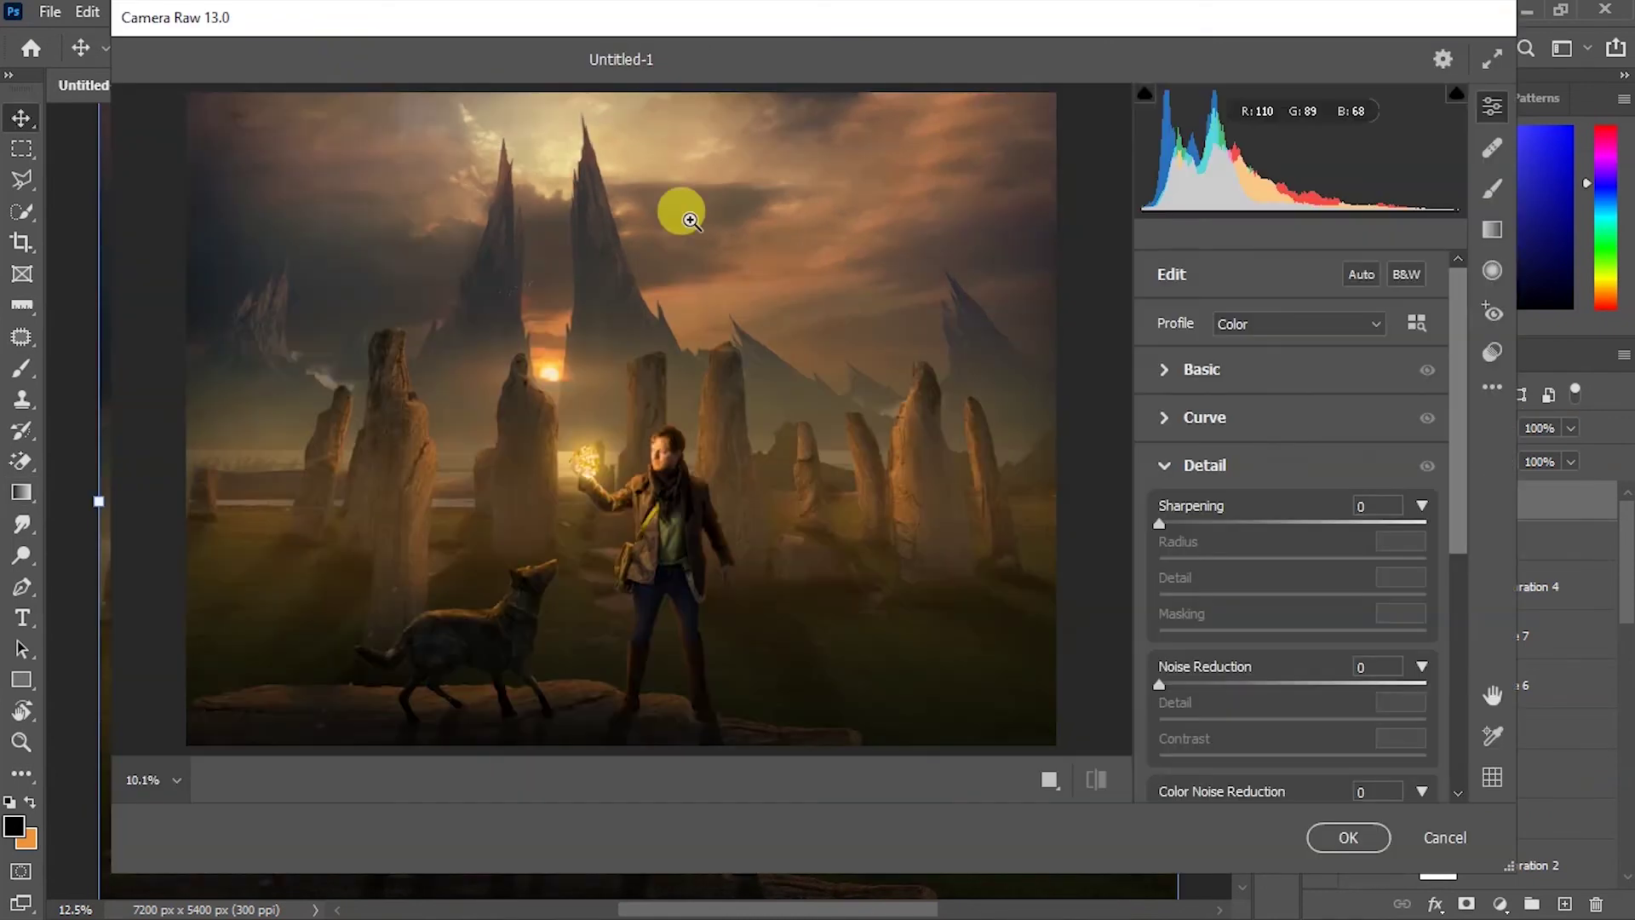
# Step: Warm Temperature to +7, lower Contrast to -14, and darken the tone and blue curves
pyautogui.click(1183, 369)
pyautogui.moveTo(1291, 367); pyautogui.dragTo(1301, 367)
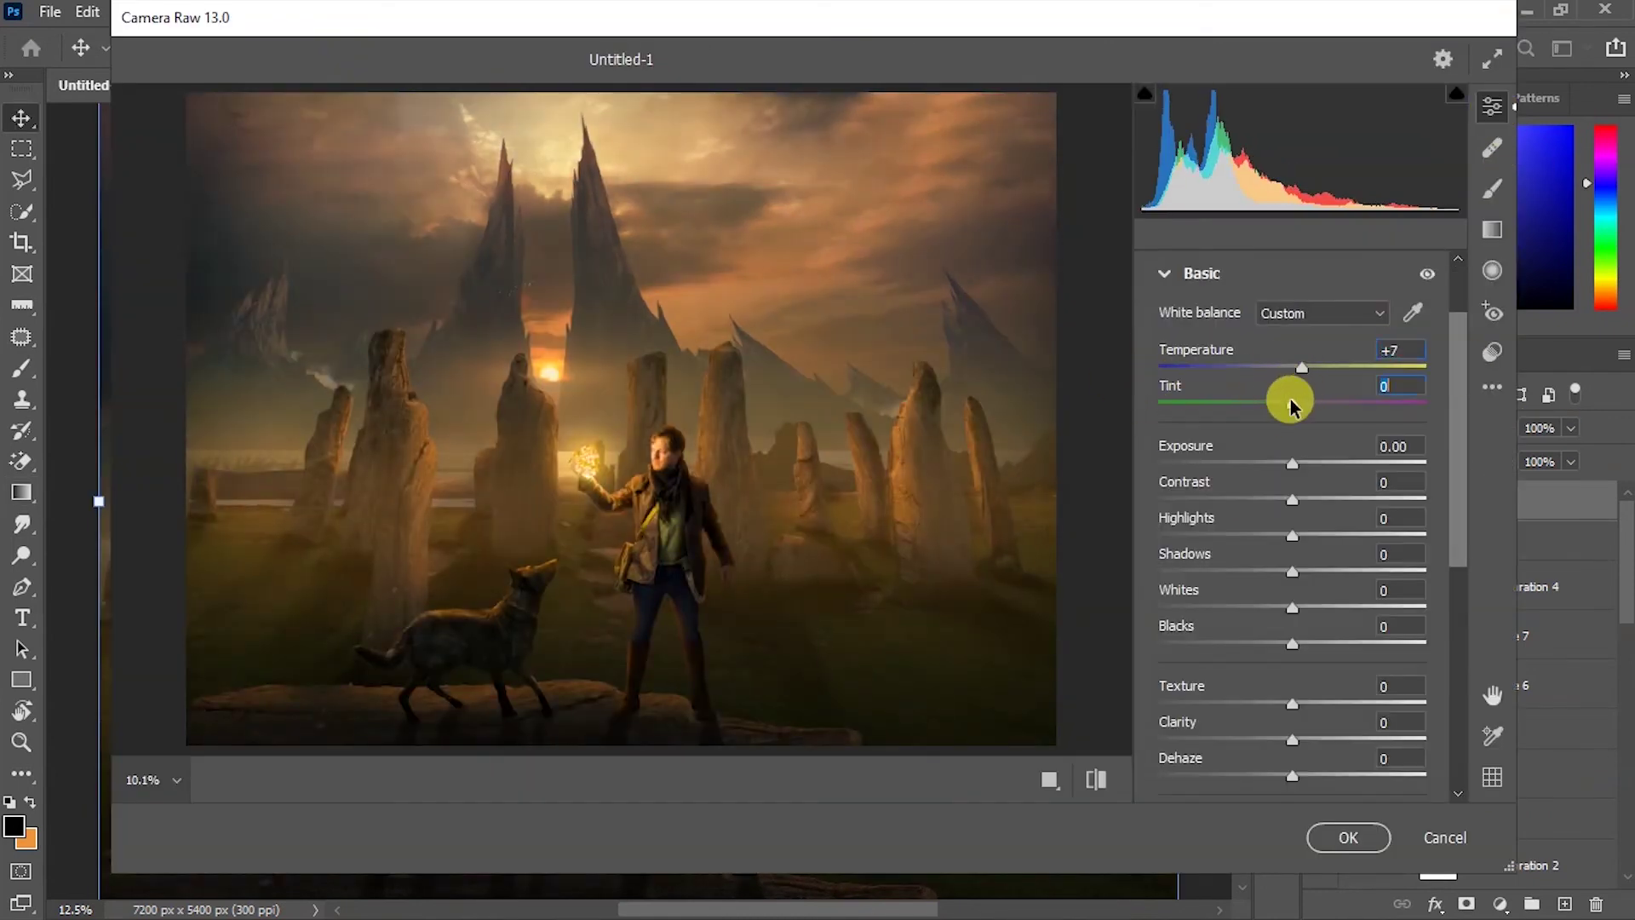
pyautogui.moveTo(1292, 463)
pyautogui.mouseDown()
pyautogui.moveTo(1265, 467)
pyautogui.moveTo(1290, 466)
pyautogui.moveTo(1266, 610)
pyautogui.mouseUp()
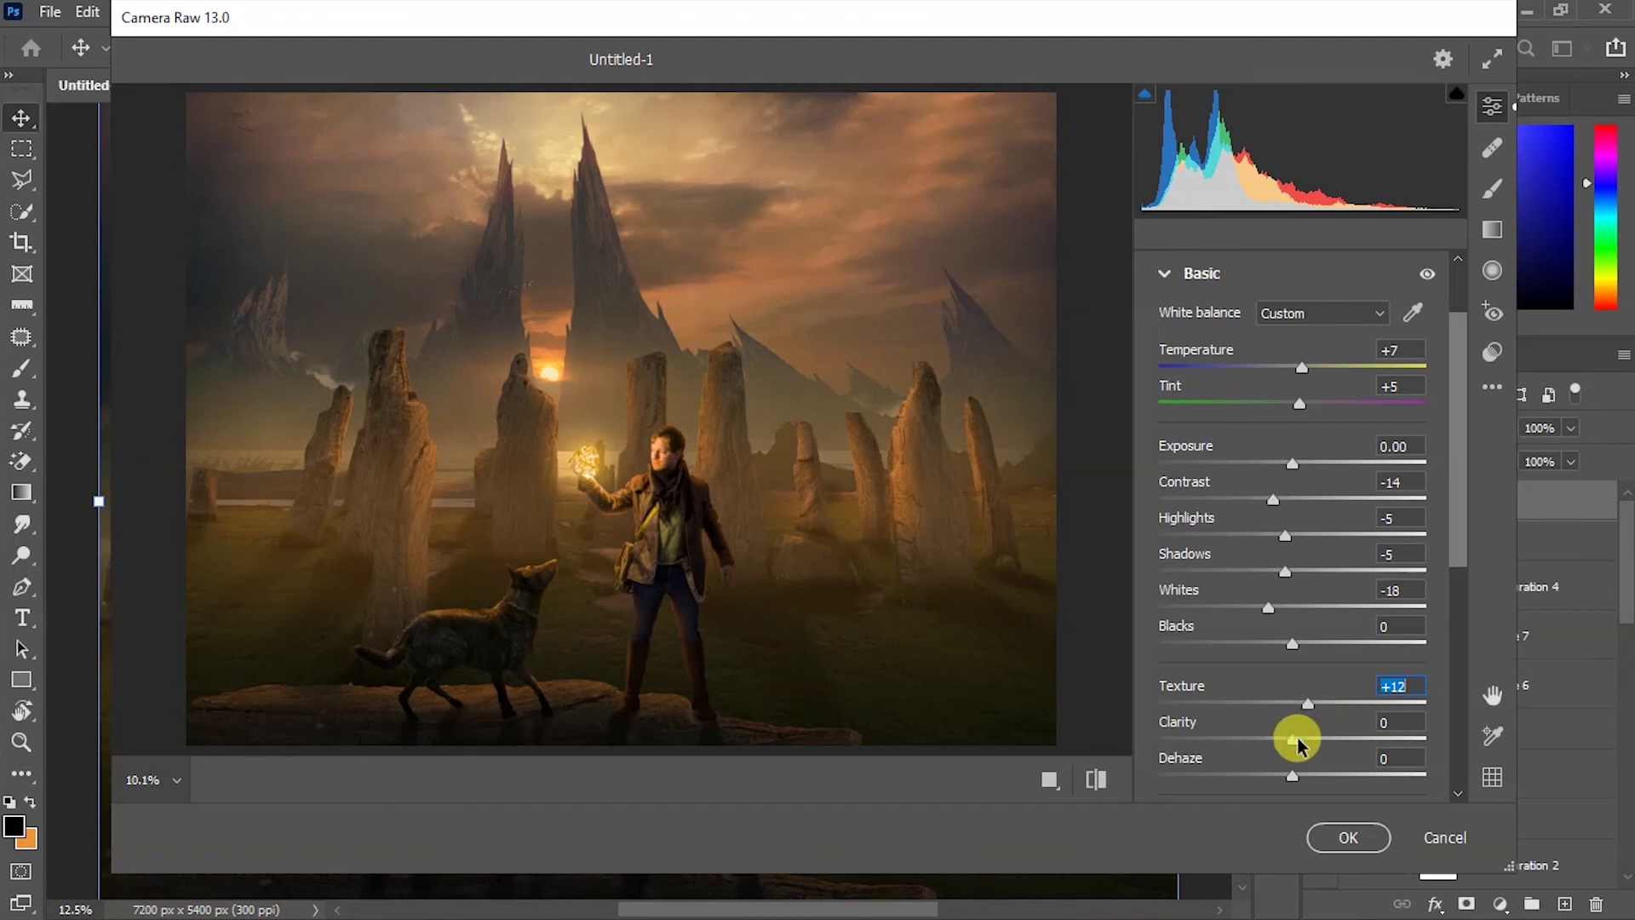
pyautogui.scroll(-5, 1296, 737)
pyautogui.click(1200, 566)
pyautogui.moveTo(1292, 521); pyautogui.dragTo(1291, 532)
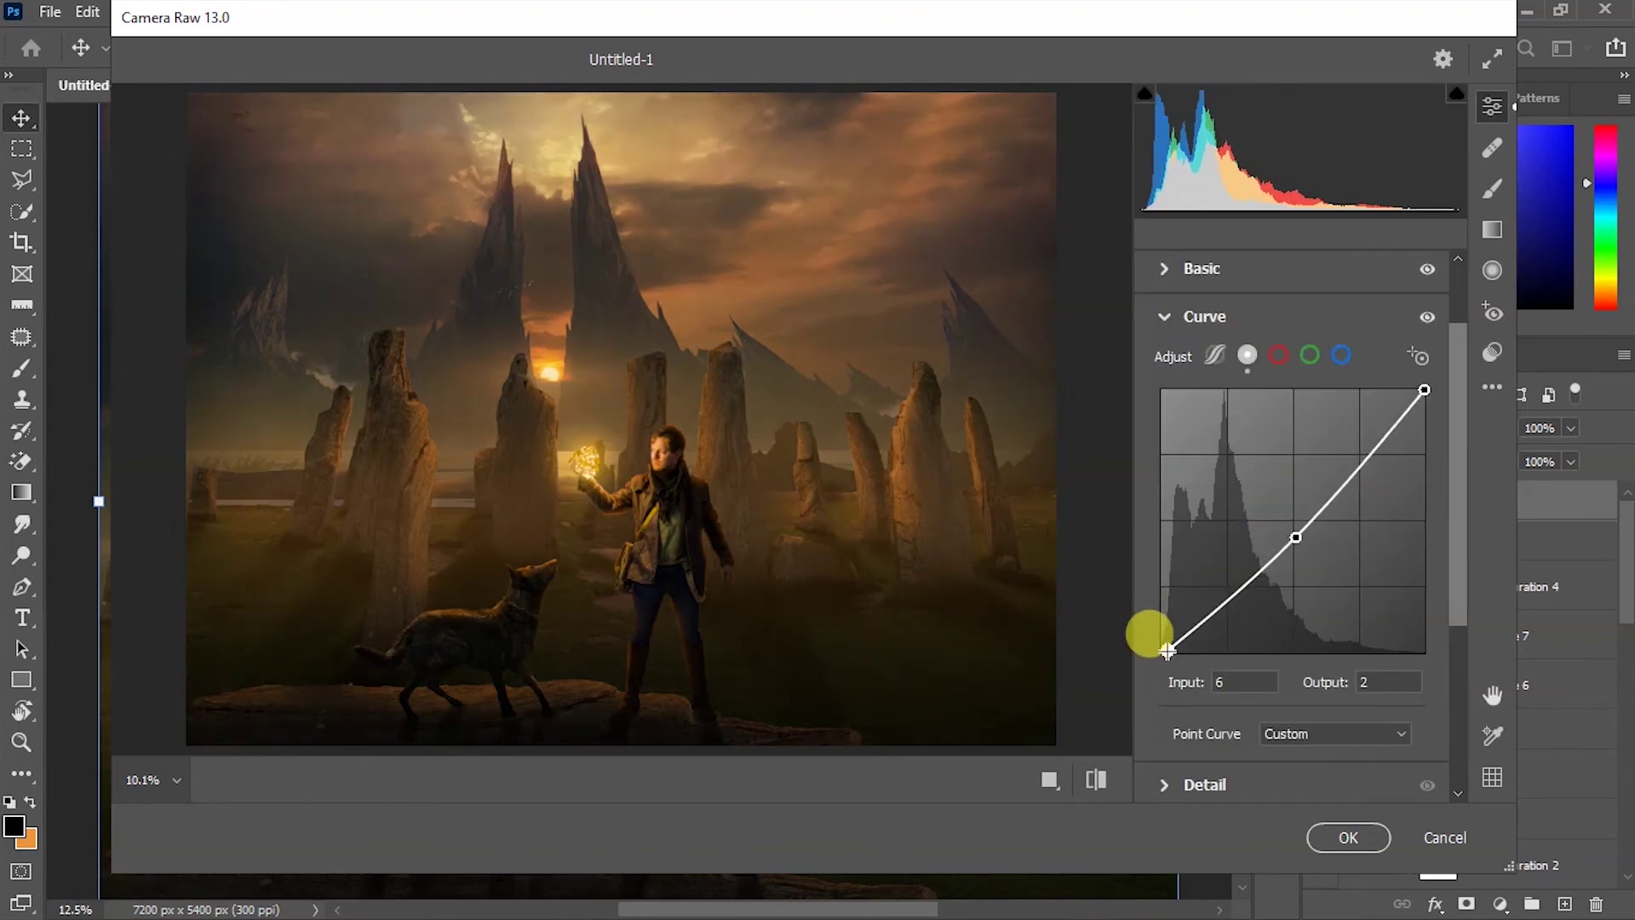
pyautogui.click(1341, 355)
pyautogui.click(1295, 511)
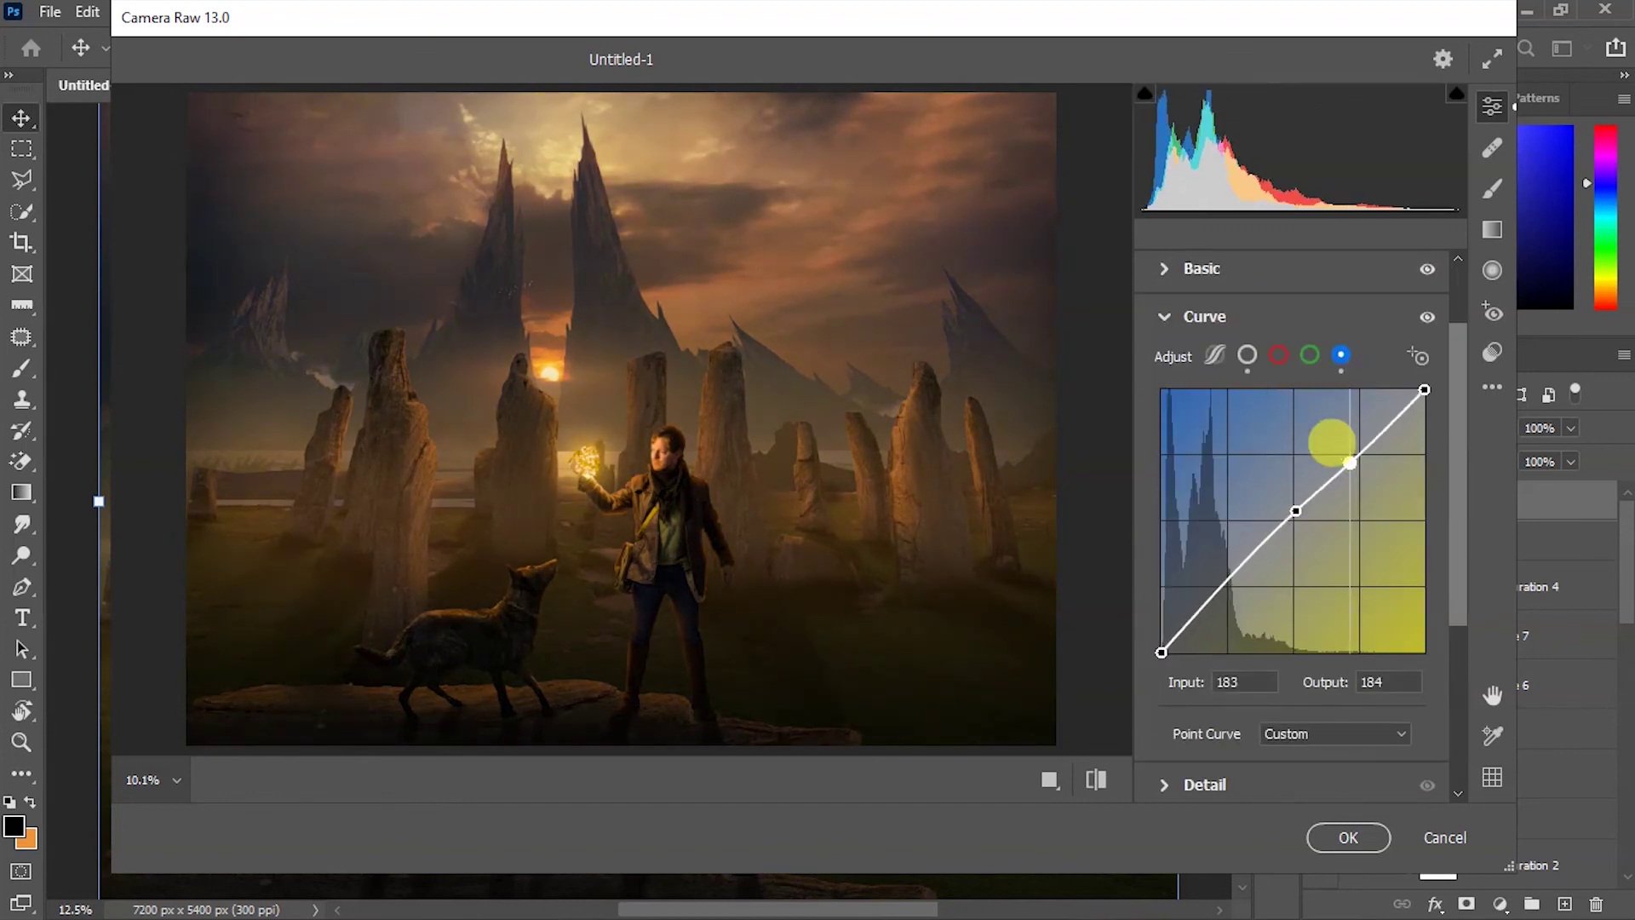
pyautogui.scroll(2, 1228, 423)
pyautogui.click(1229, 423)
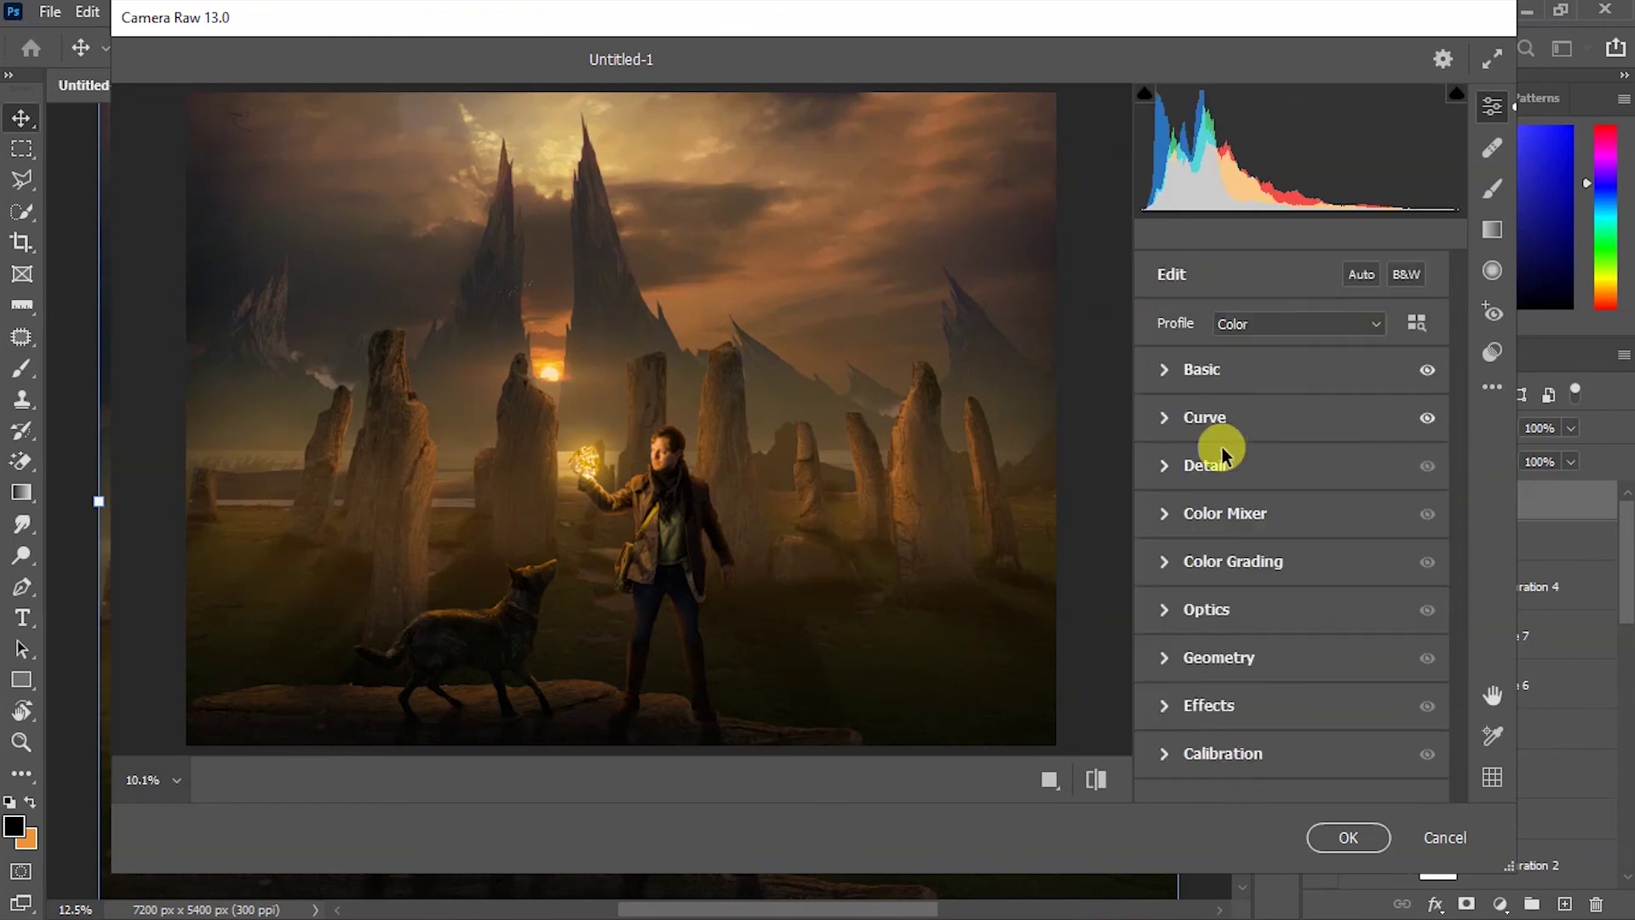
# Step: Mute Yellows saturation to -40, grade highlights orange, add a -7 vignette, and apply
pyautogui.click(1224, 513)
pyautogui.moveTo(1291, 542)
pyautogui.mouseDown()
pyautogui.moveTo(1180, 542)
pyautogui.moveTo(1292, 511)
pyautogui.moveTo(1219, 529)
pyautogui.mouseUp()
pyautogui.click(1242, 414)
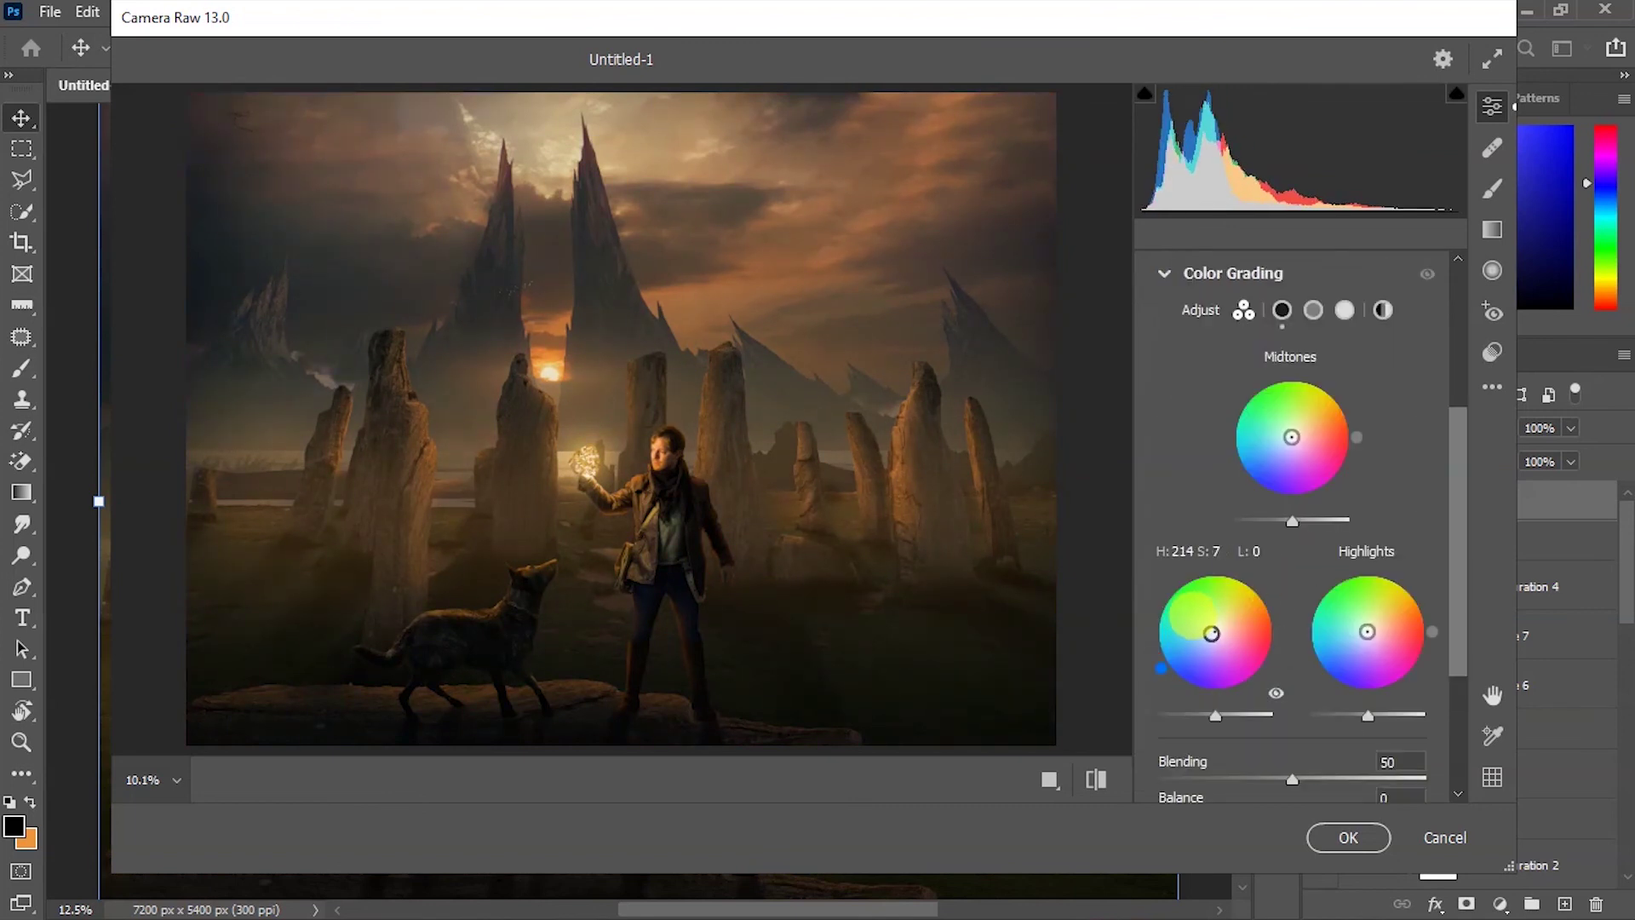
pyautogui.moveTo(1367, 631); pyautogui.dragTo(1381, 627)
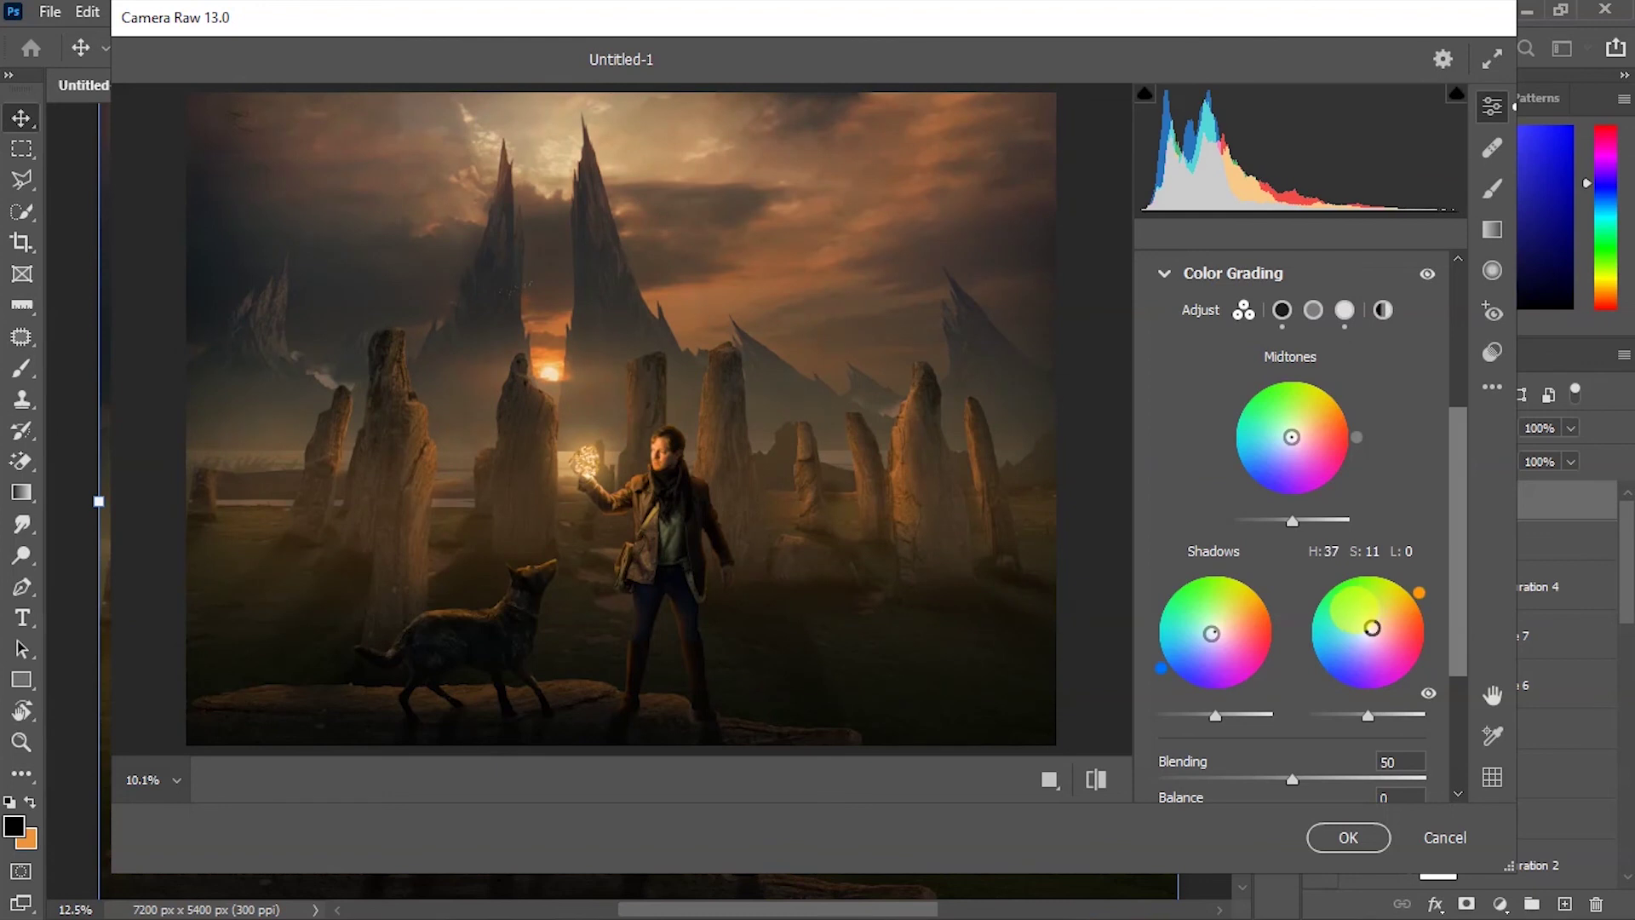
pyautogui.scroll(-10, 1260, 596)
pyautogui.moveTo(1291, 535); pyautogui.dragTo(1273, 536)
pyautogui.moveTo(1292, 619); pyautogui.dragTo(1113, 613)
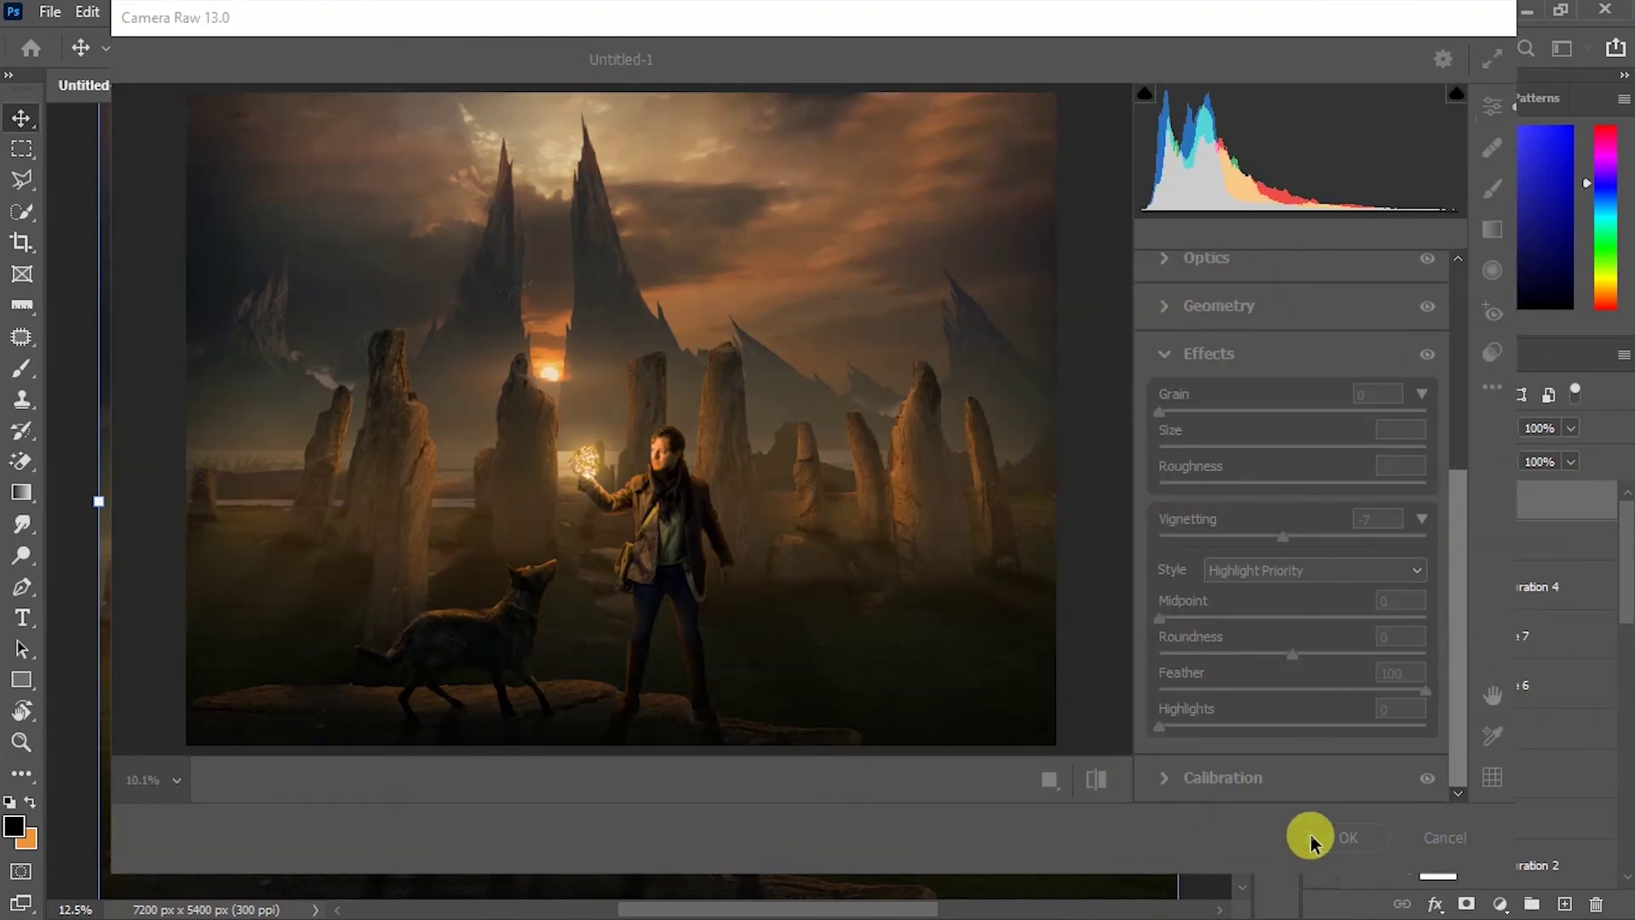
pyautogui.click(1348, 837)
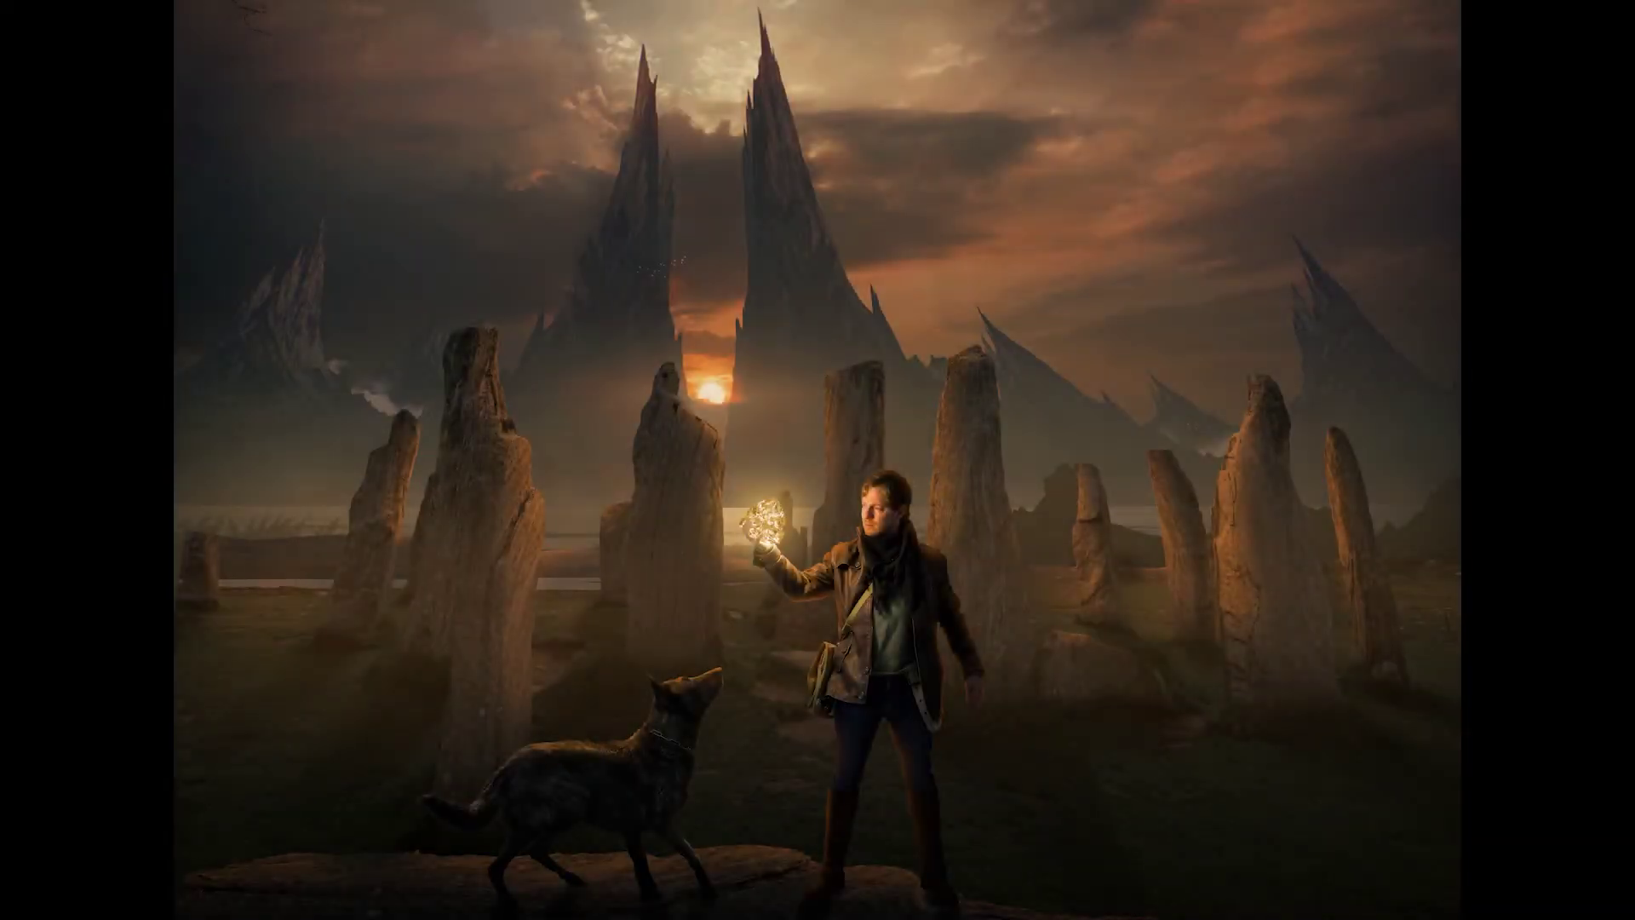